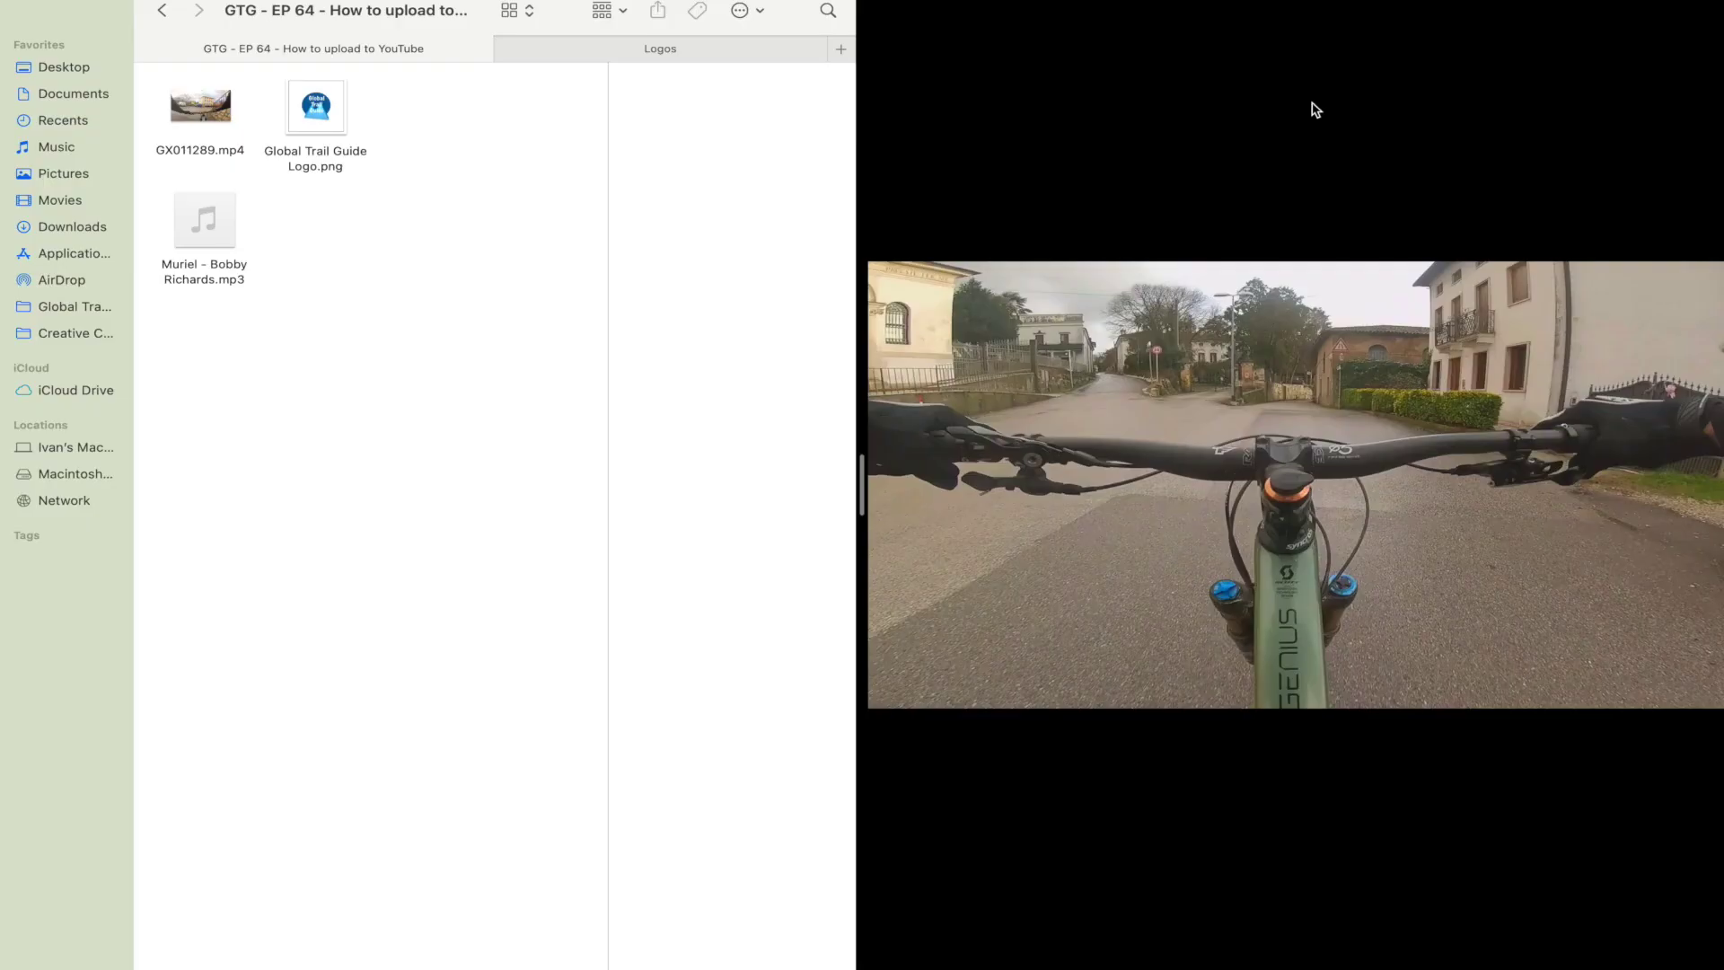
# Play the GX011289.mp4 ride footage, pause at 00:08, then scrub forward to 00:14
pyautogui.moveTo(1097, 362)
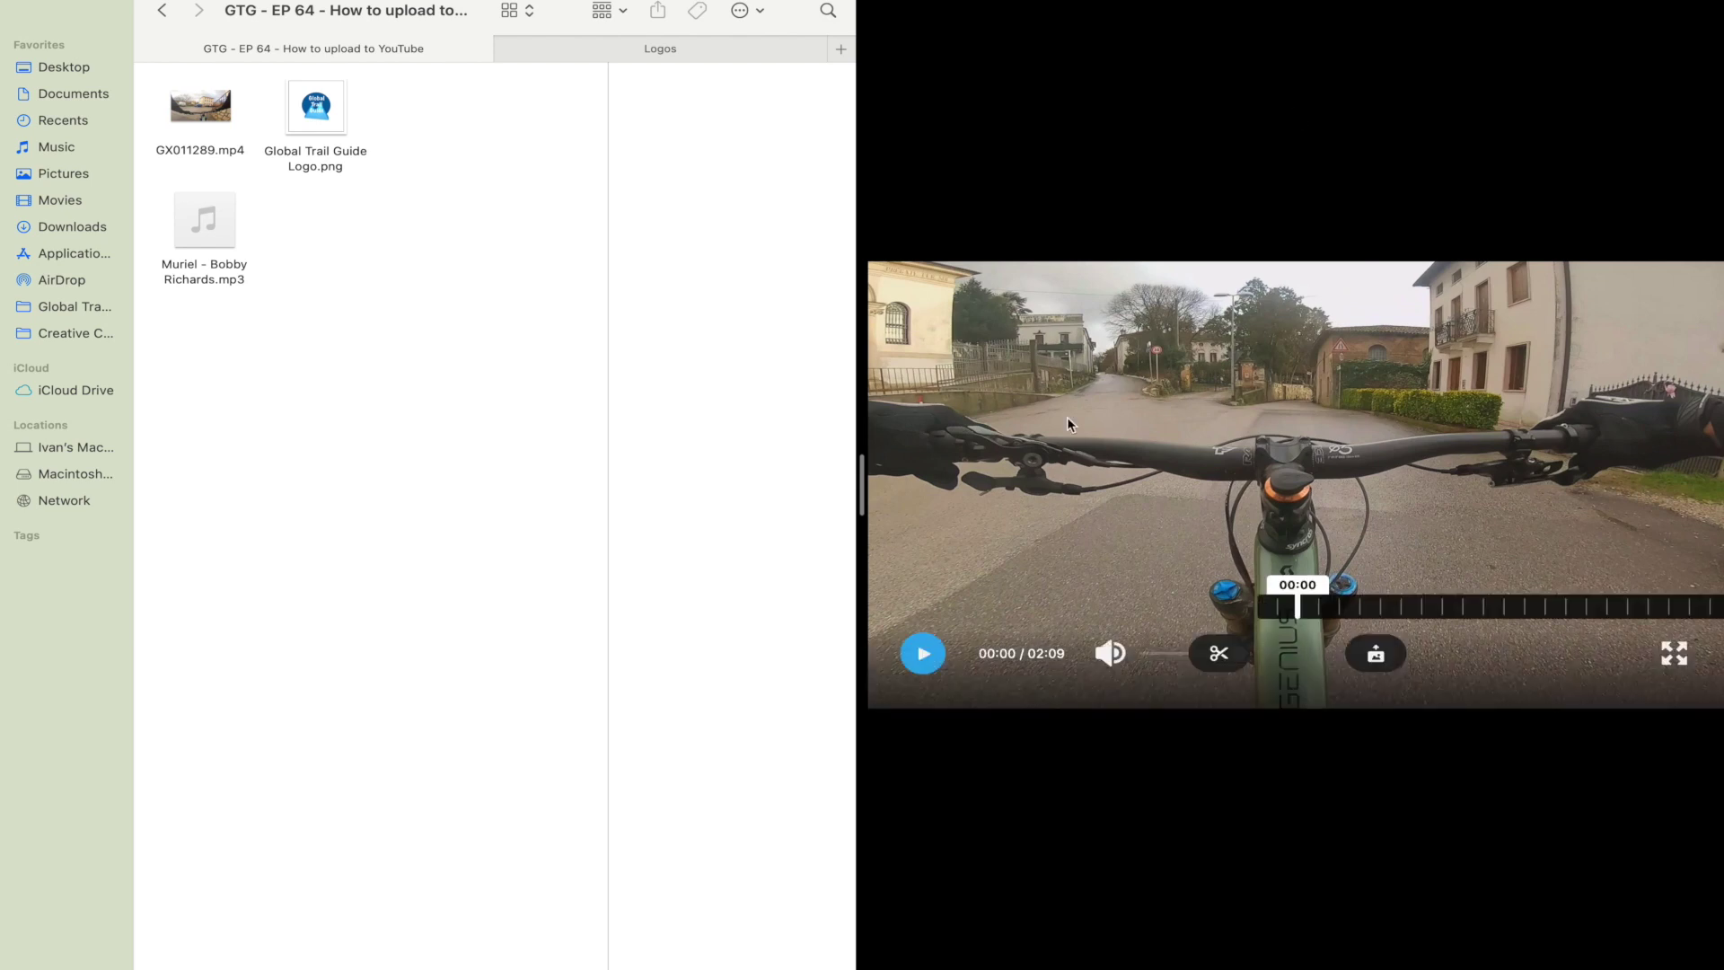
pyautogui.click(928, 660)
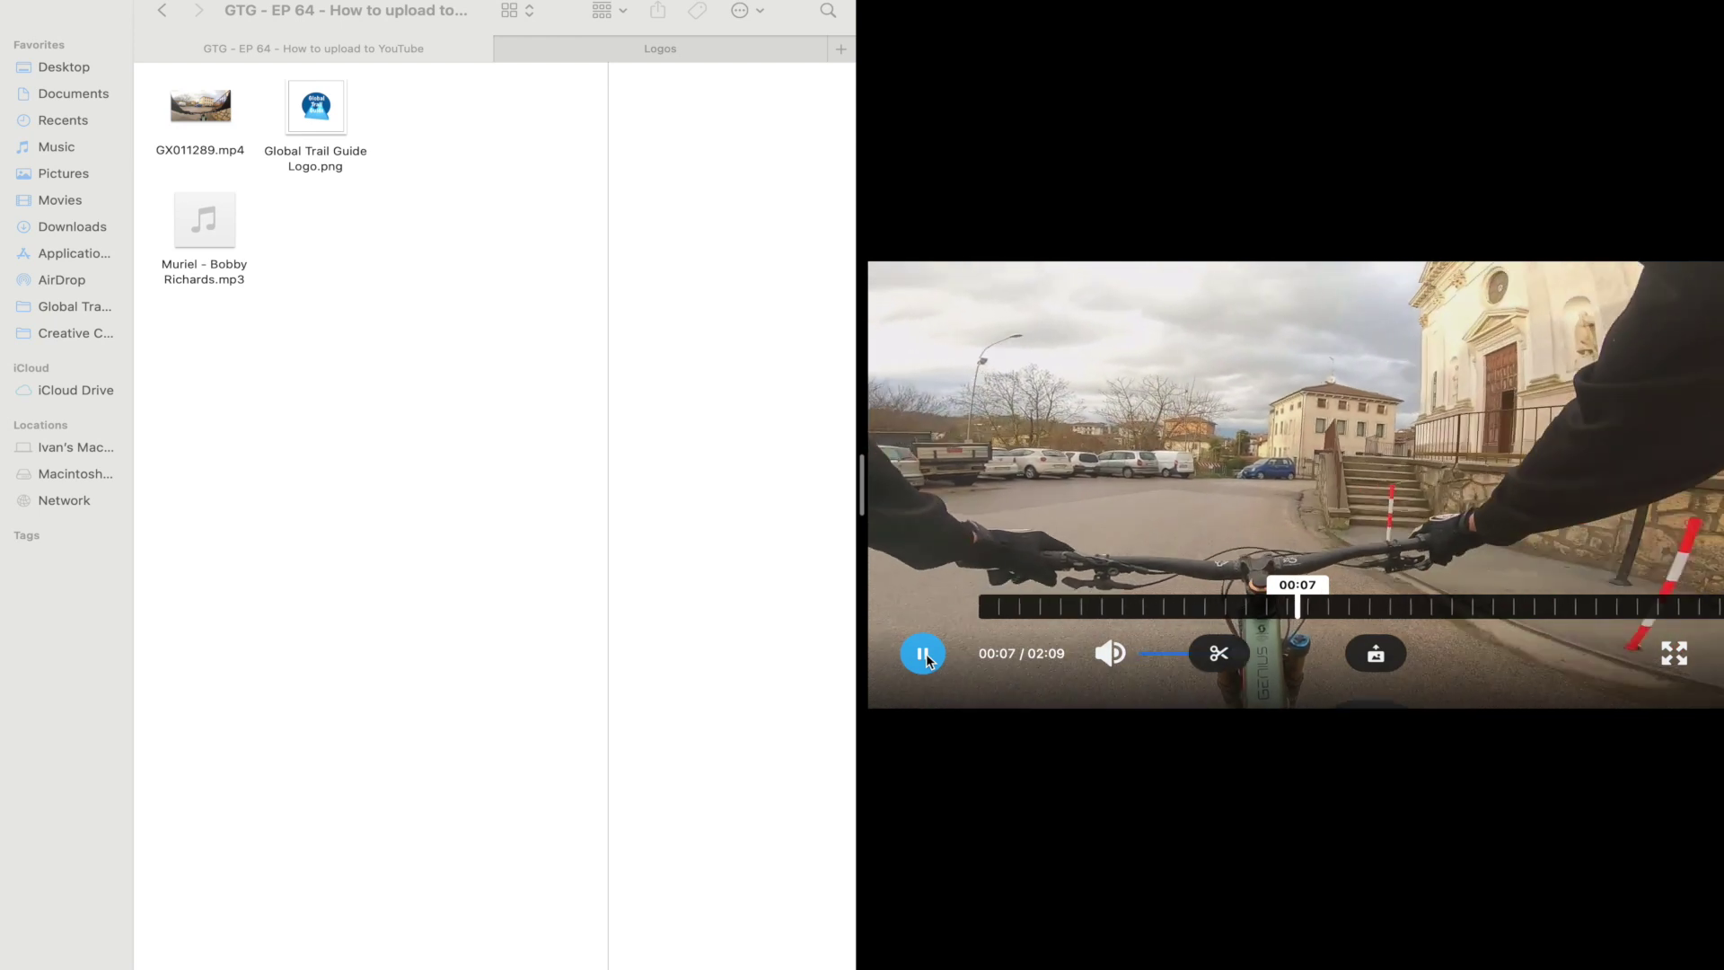
pyautogui.click(929, 660)
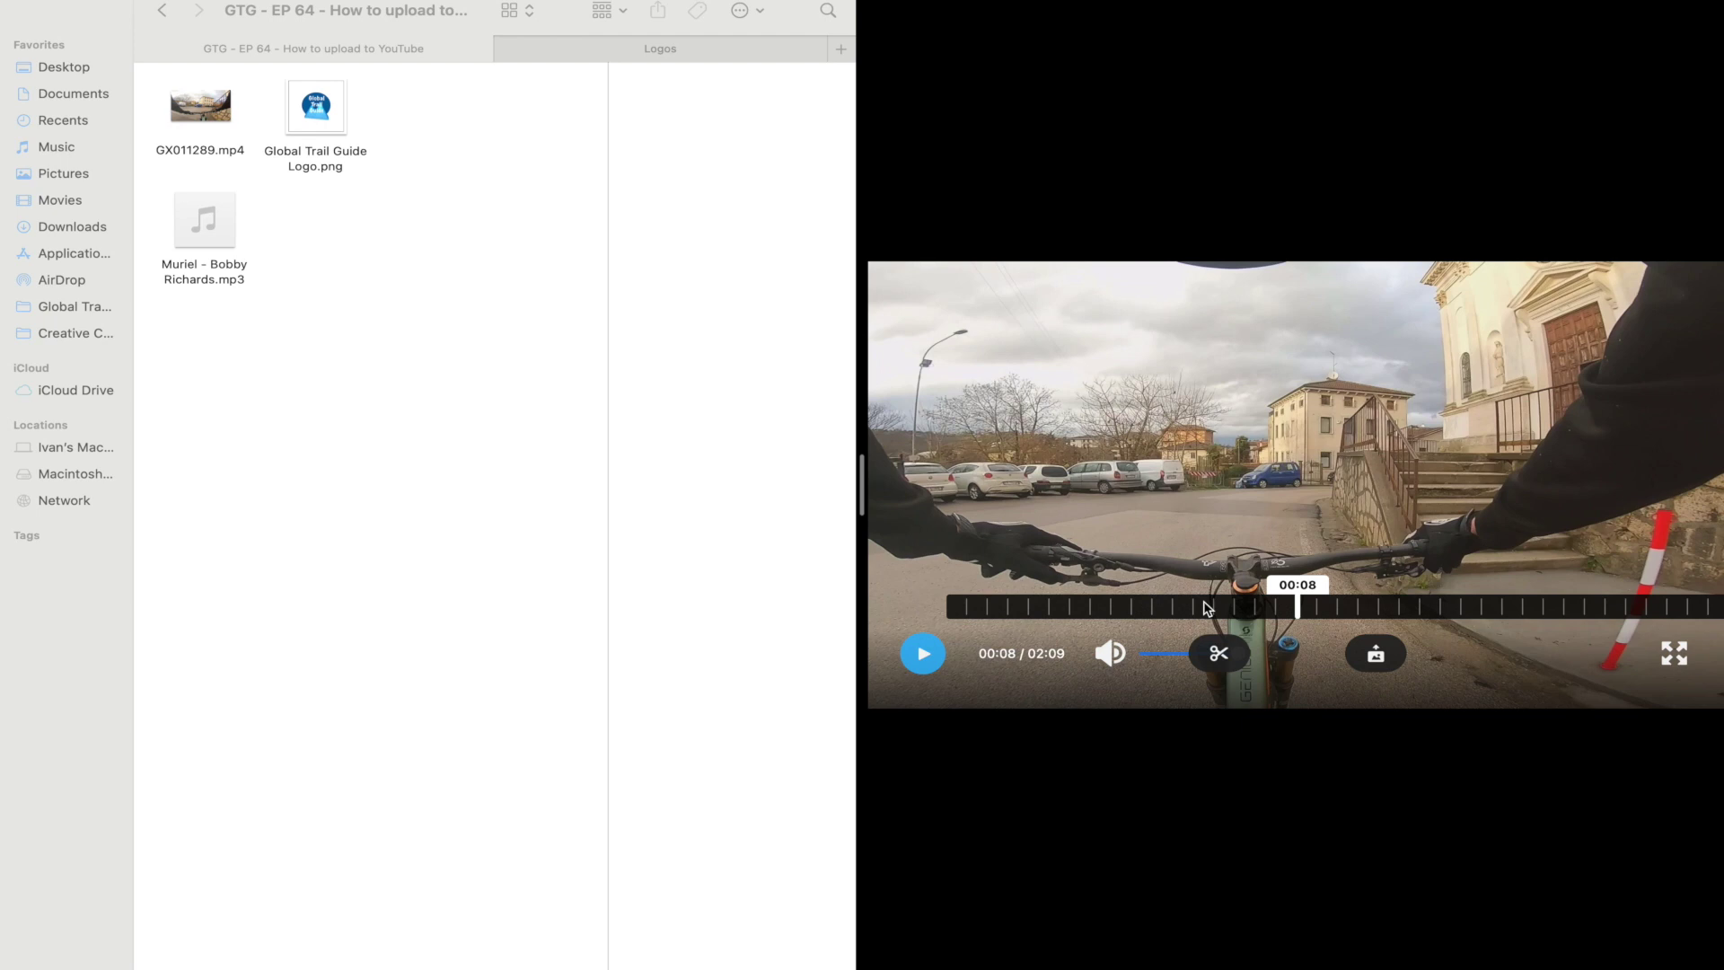
pyautogui.moveTo(1206, 608); pyautogui.dragTo(995, 608)
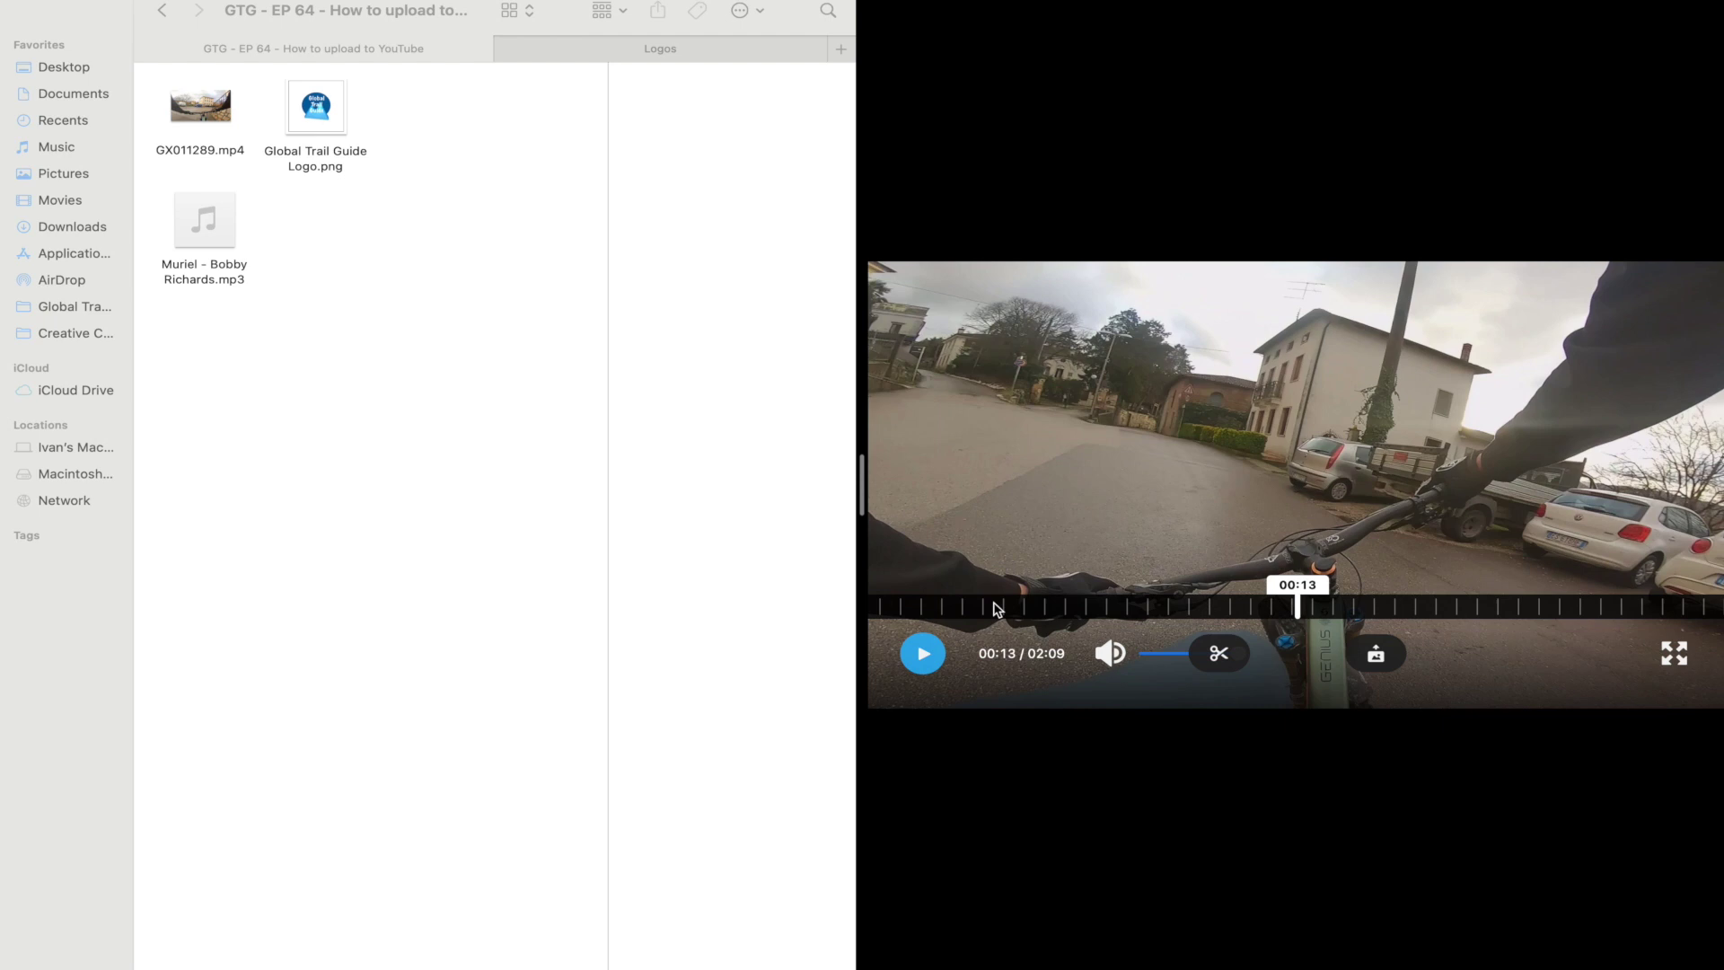
pyautogui.moveTo(1183, 609); pyautogui.dragTo(1148, 603)
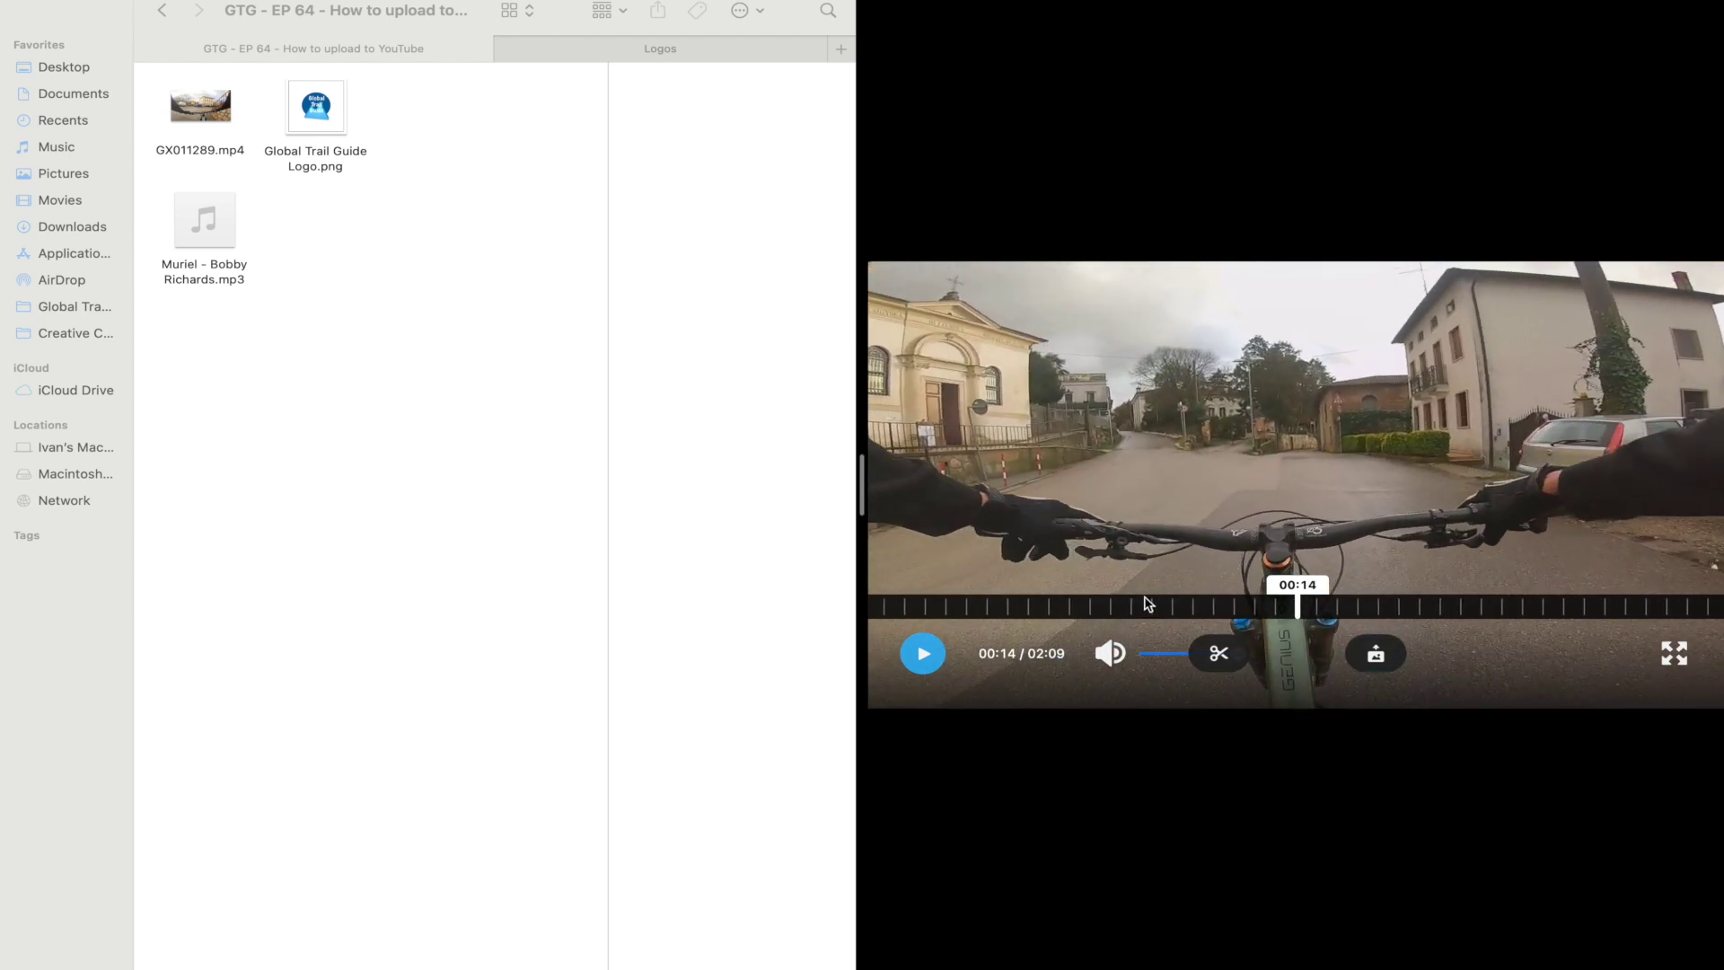
# Trim the footage from 00:14 to 00:32 into a new 18-second document
pyautogui.click(1219, 655)
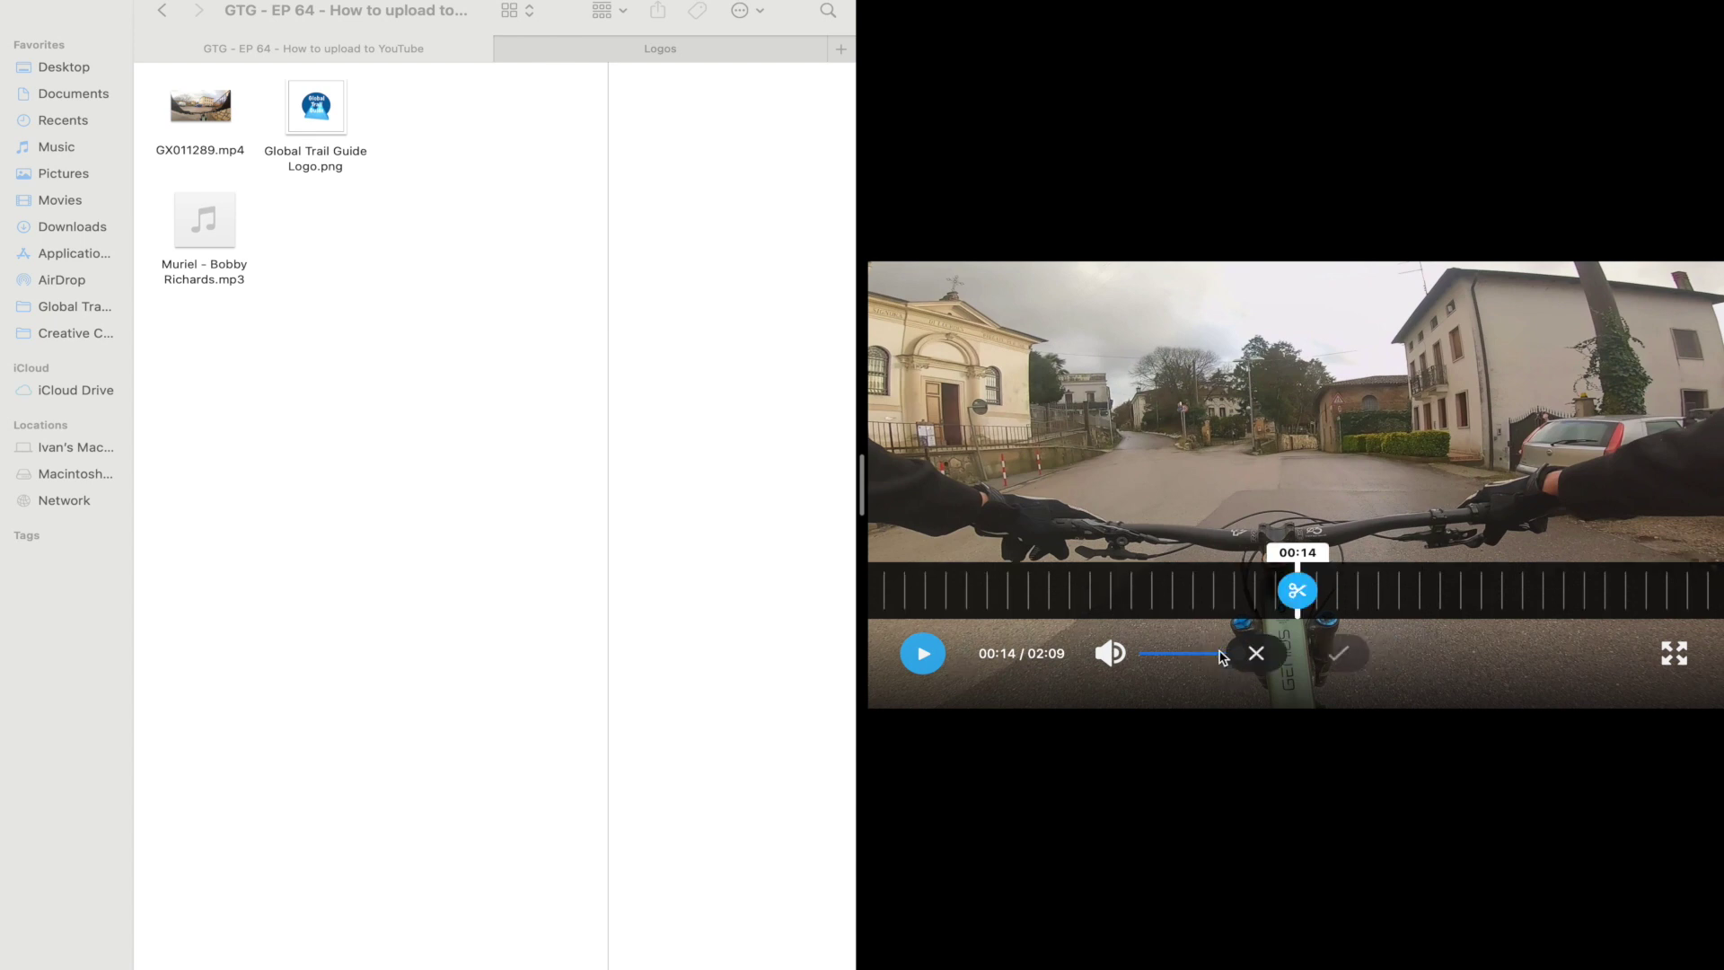
pyautogui.click(1299, 593)
pyautogui.moveTo(1264, 598); pyautogui.dragTo(1067, 603)
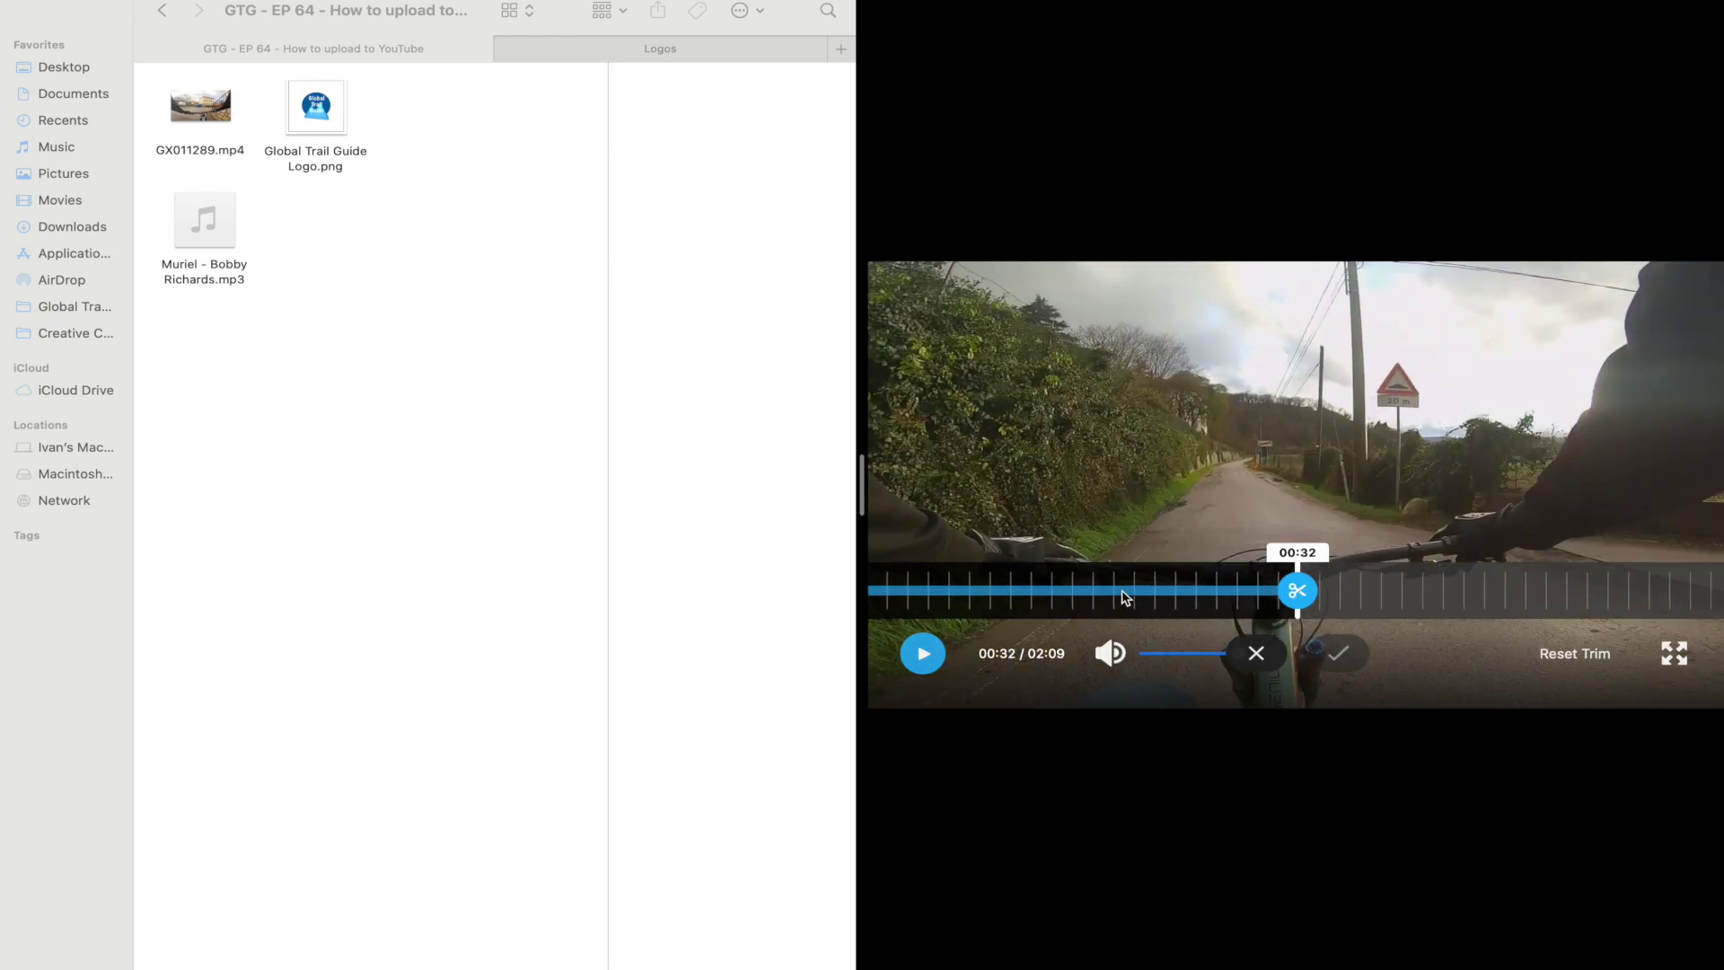
pyautogui.click(1295, 592)
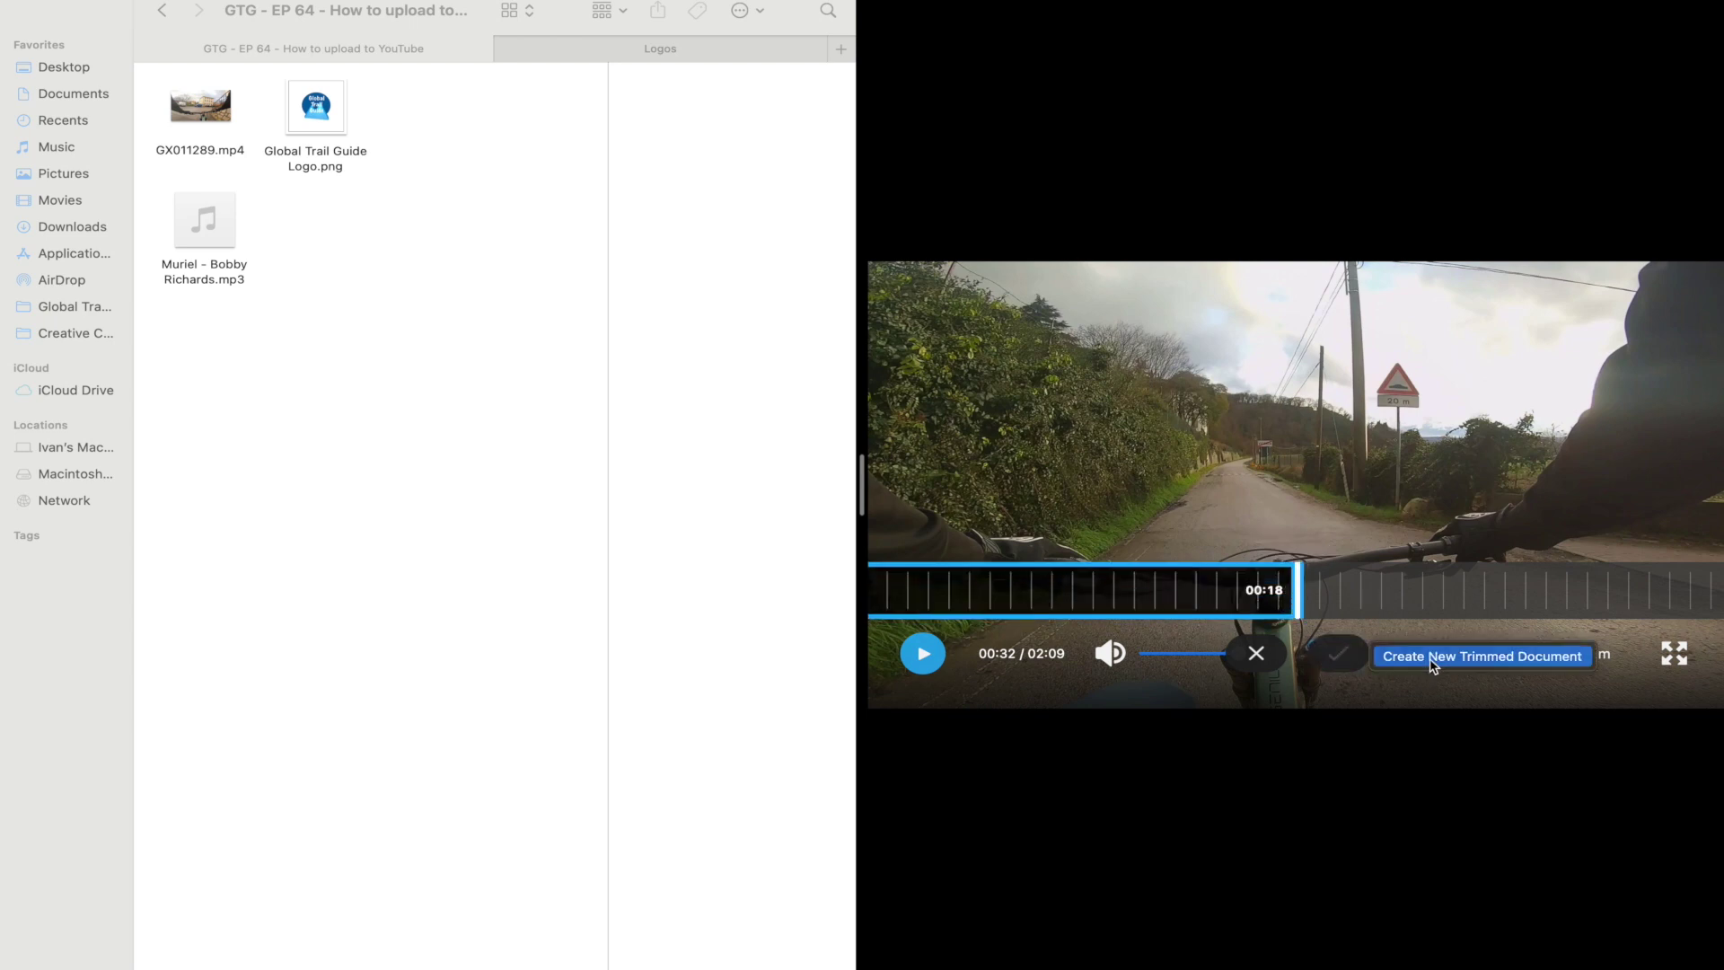
pyautogui.click(1435, 657)
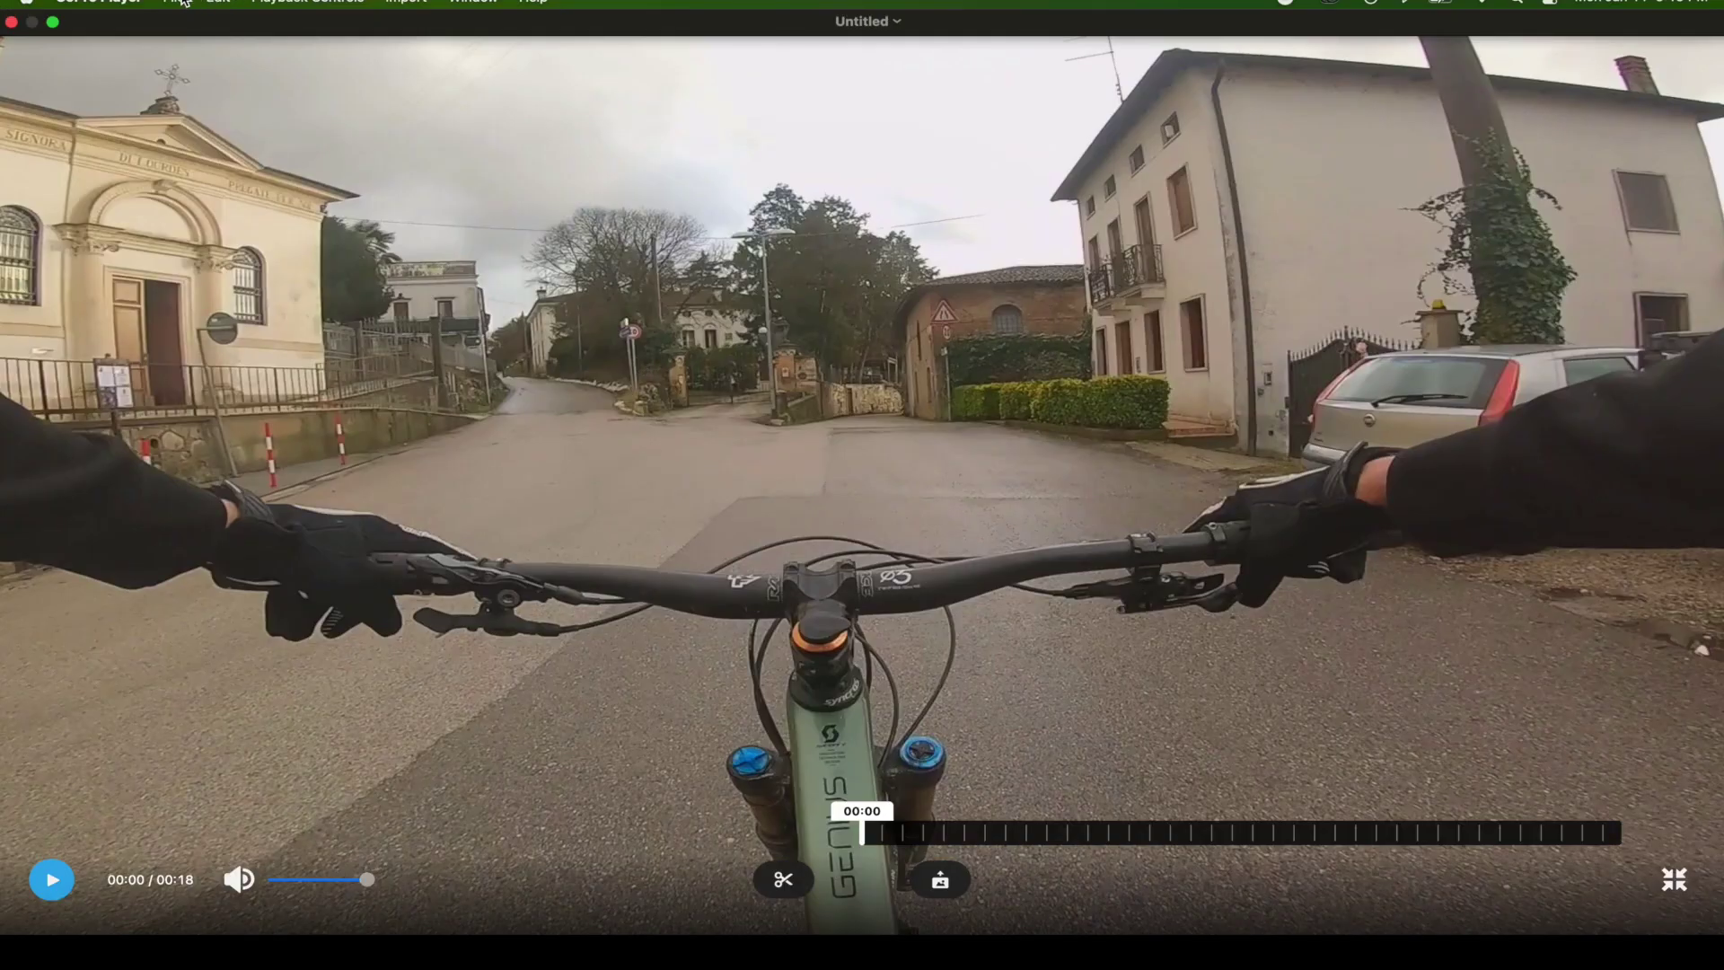
# Save the trimmed clip as 'Wheelie - 1' from the File menu
pyautogui.click(176, 2)
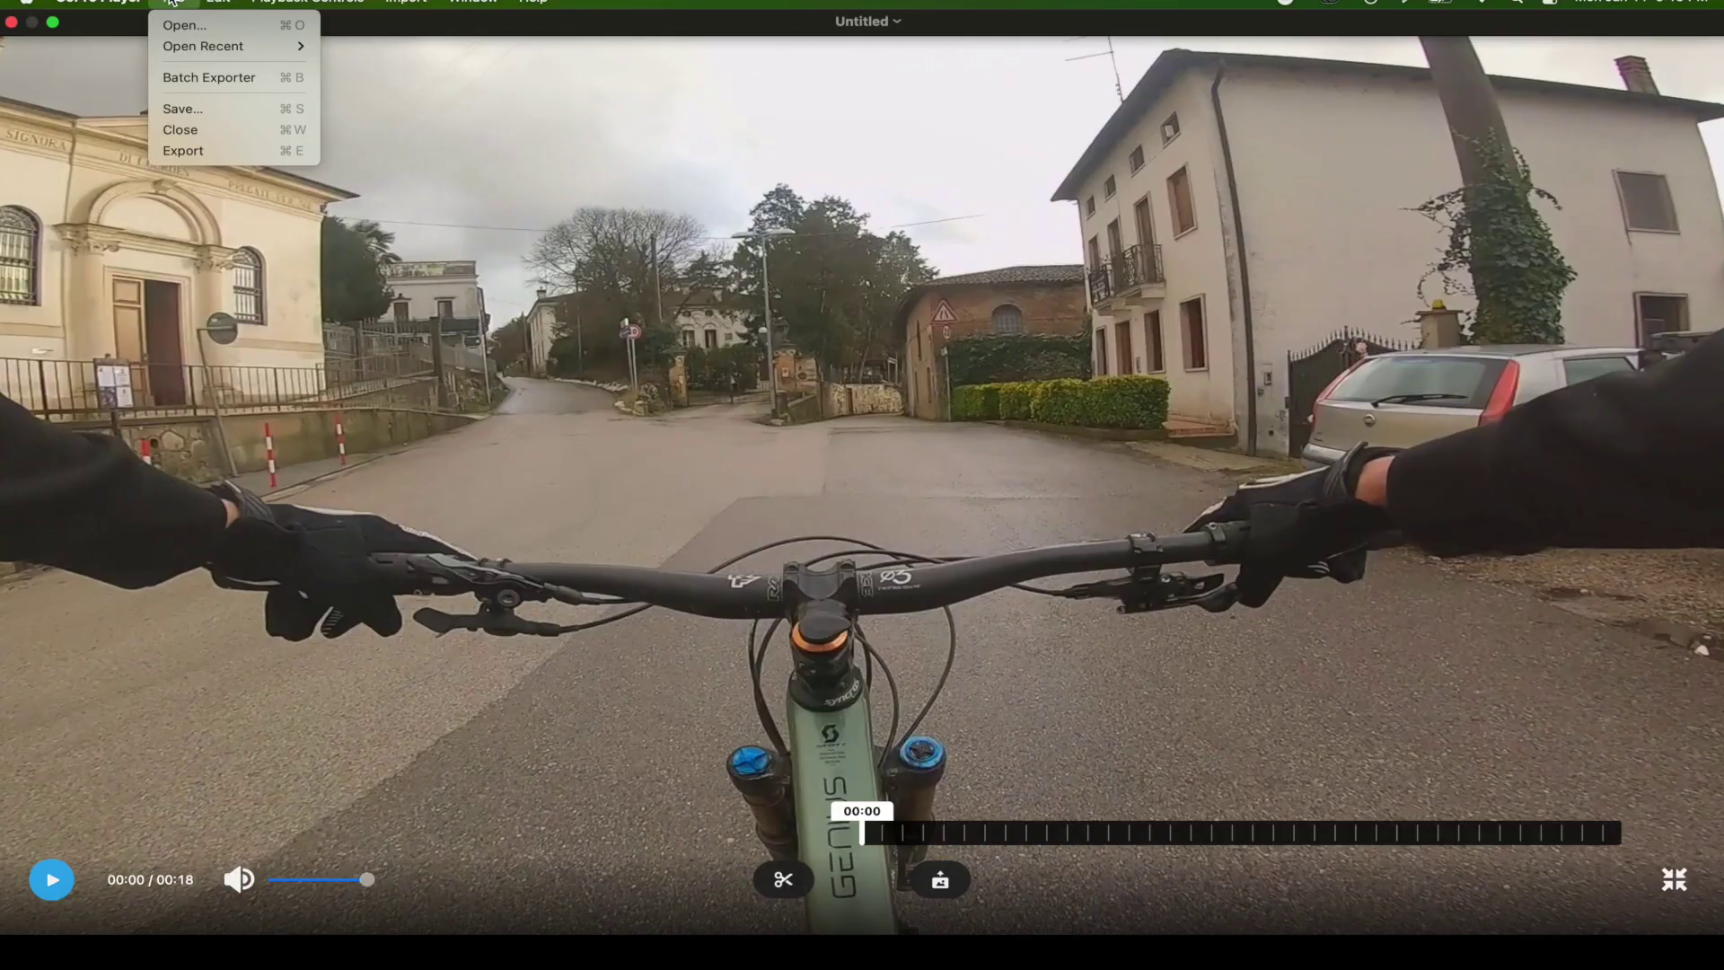
pyautogui.click(196, 110)
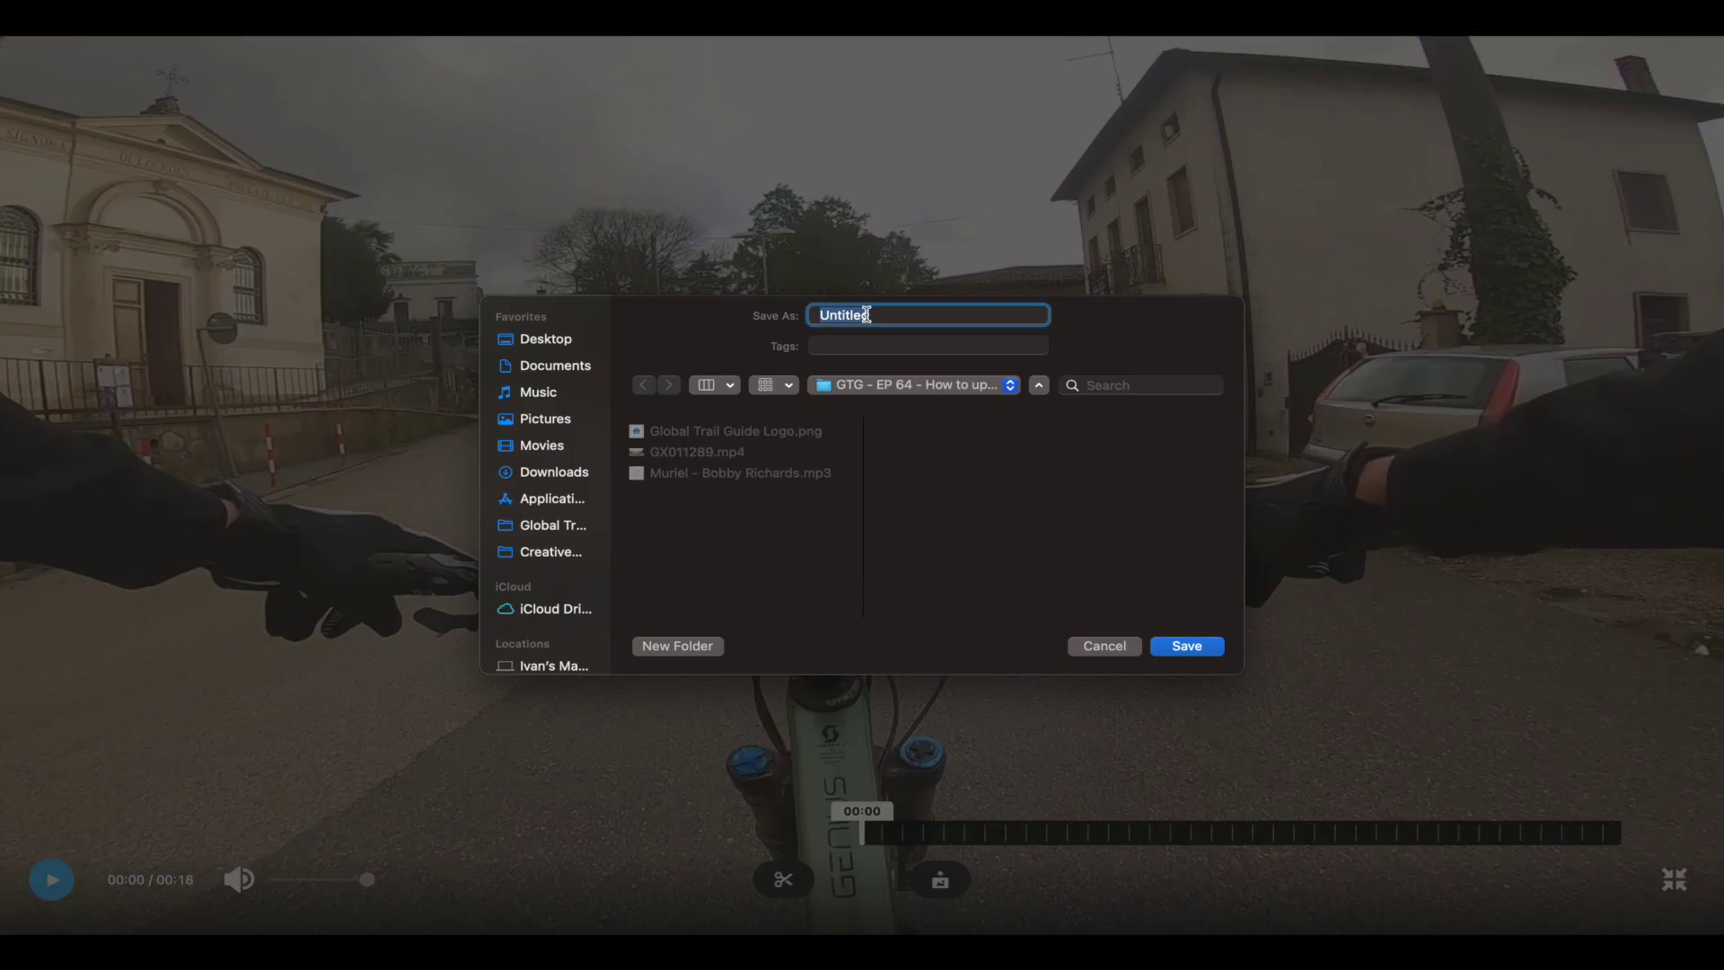
pyautogui.write('Wheelie - !')
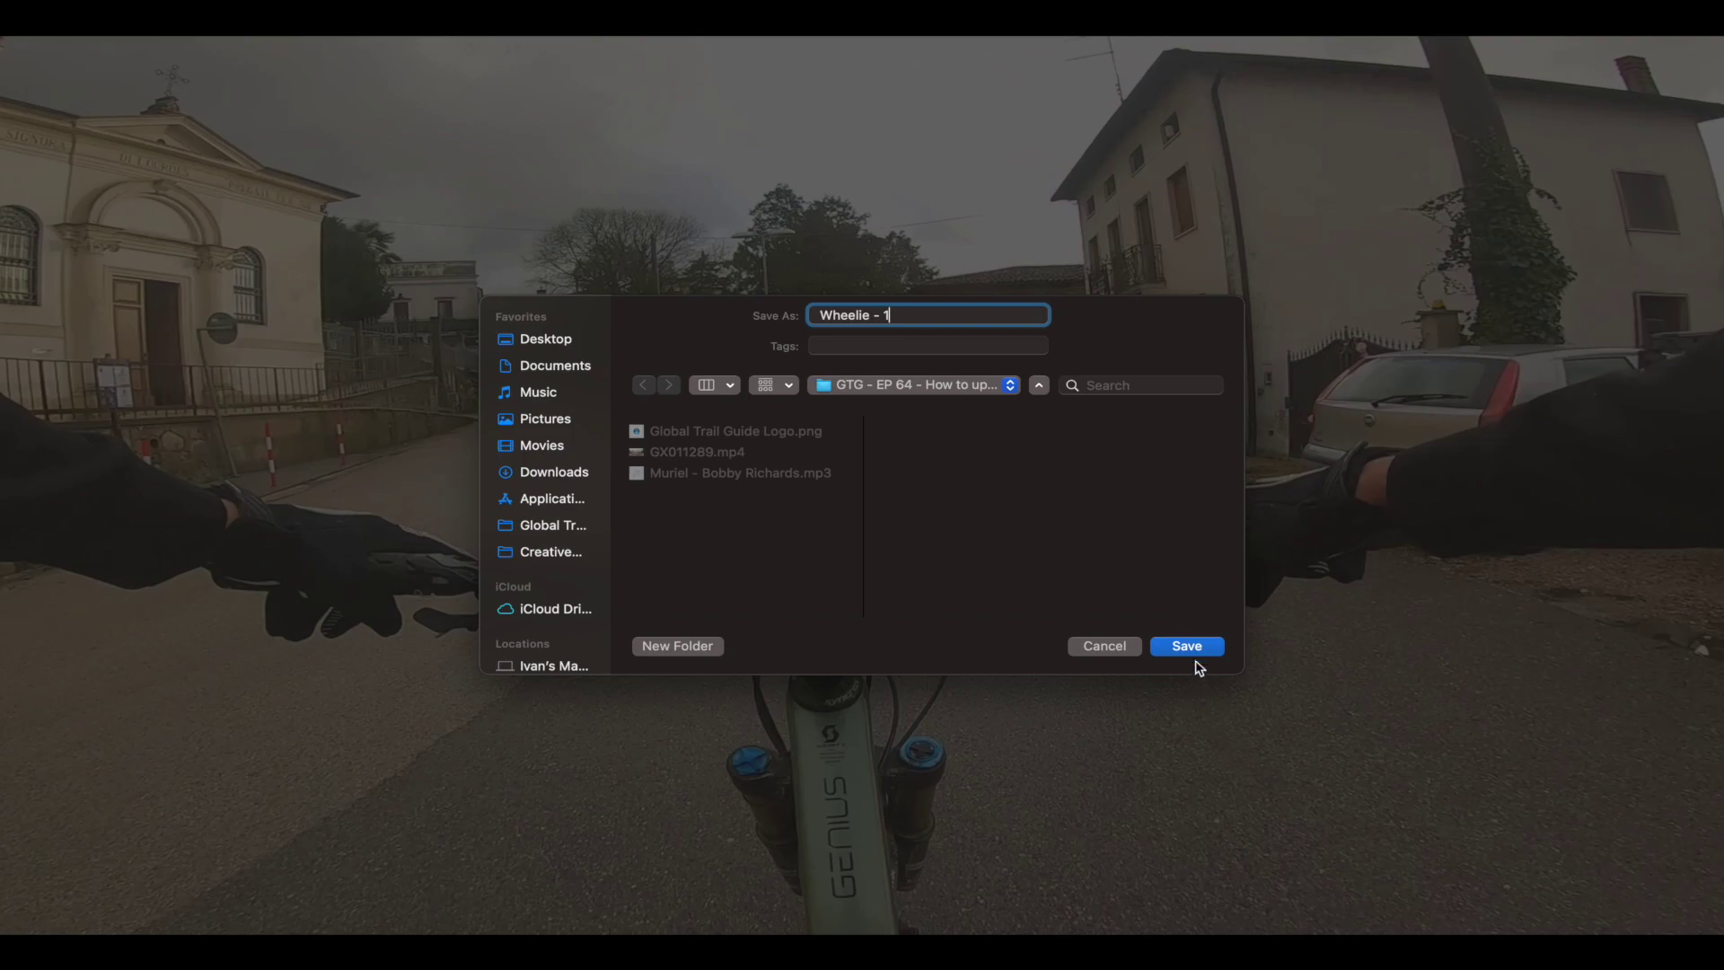
pyautogui.click(1198, 647)
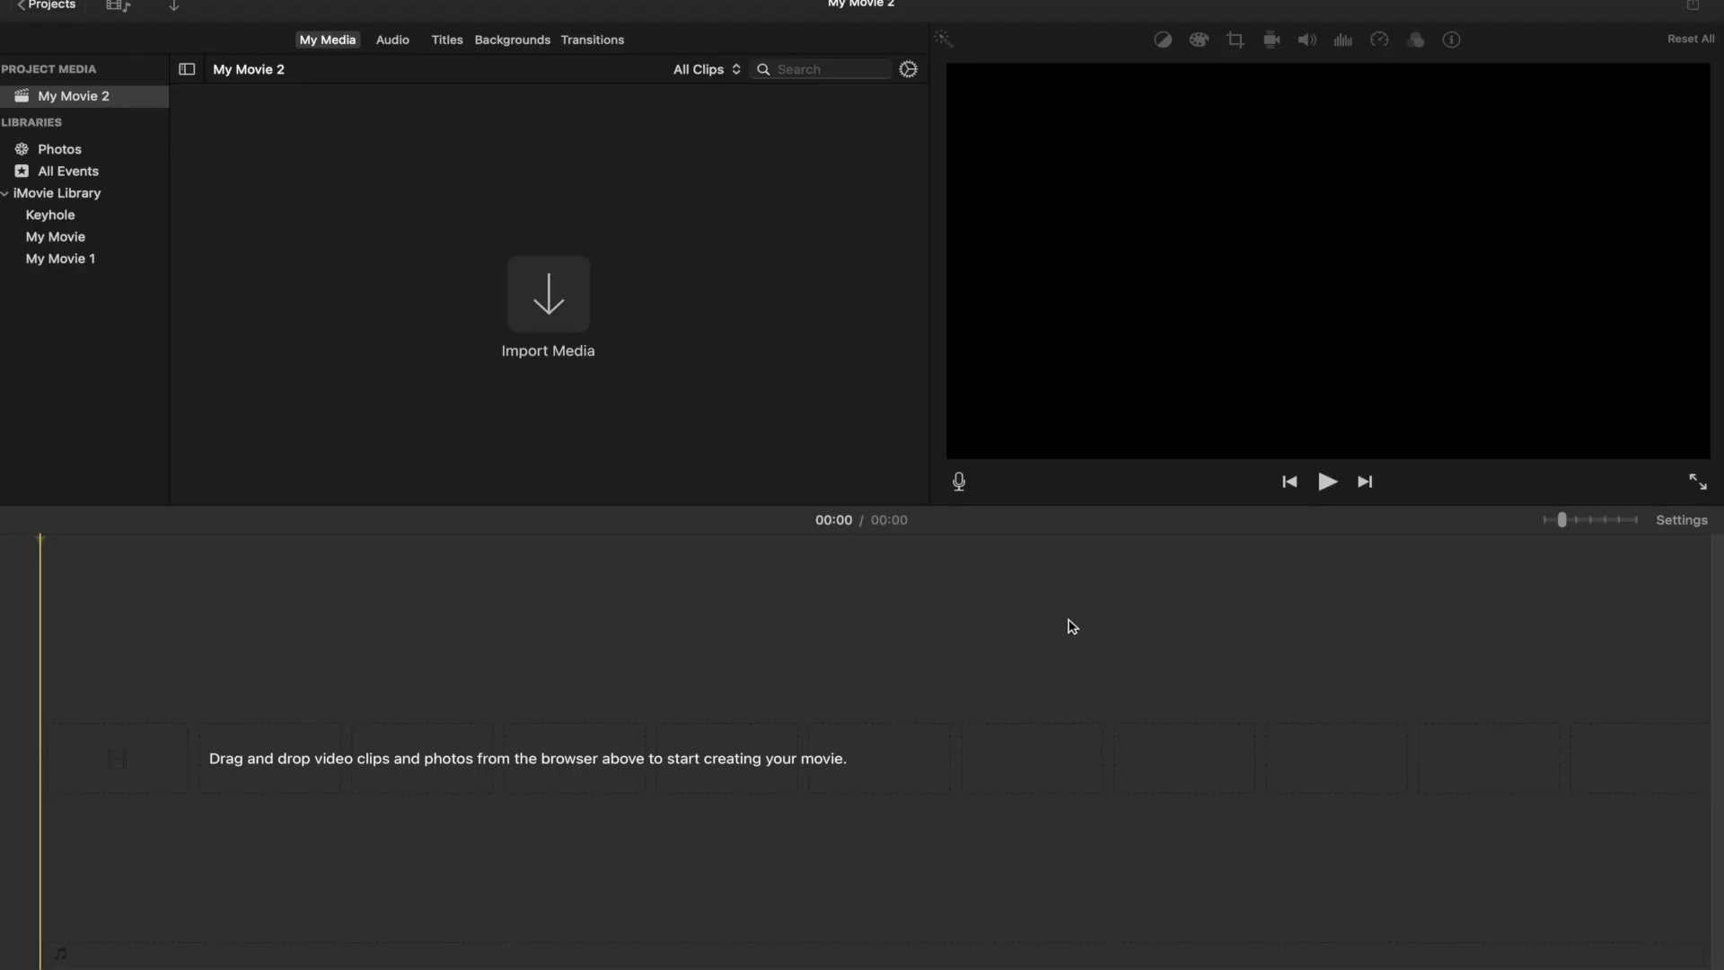
# Import the 2.1-minute GX011289.mp4 ride clip into My Movie 2's media
pyautogui.click(549, 302)
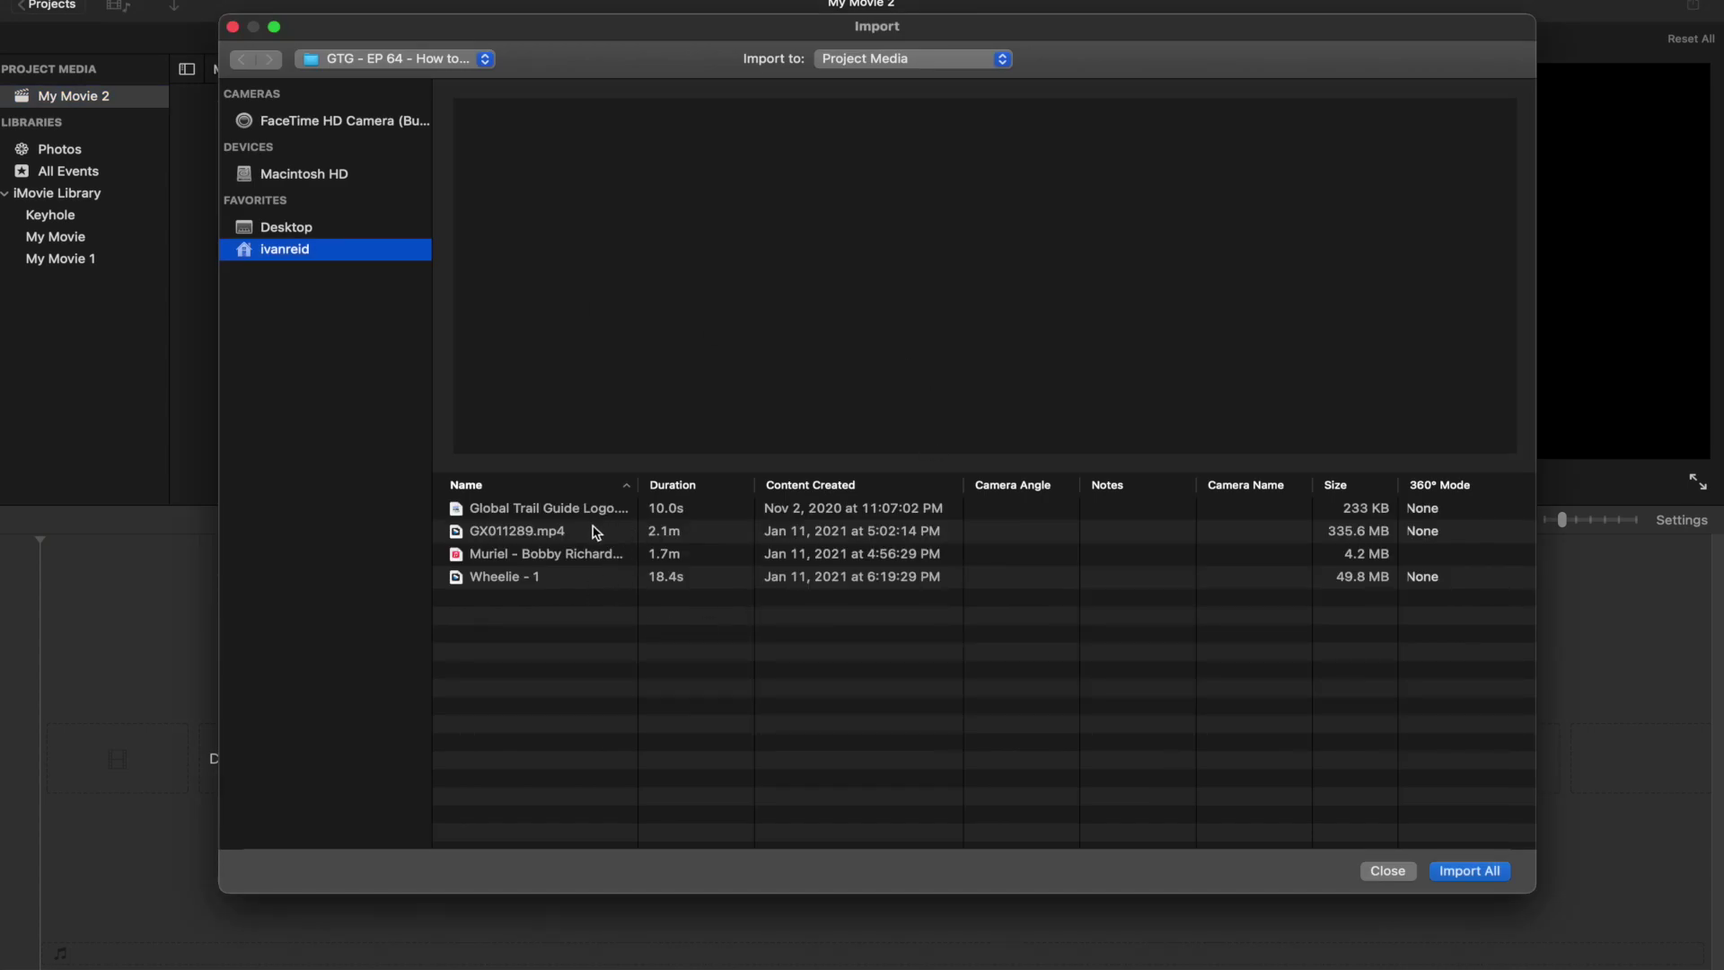
pyautogui.click(593, 536)
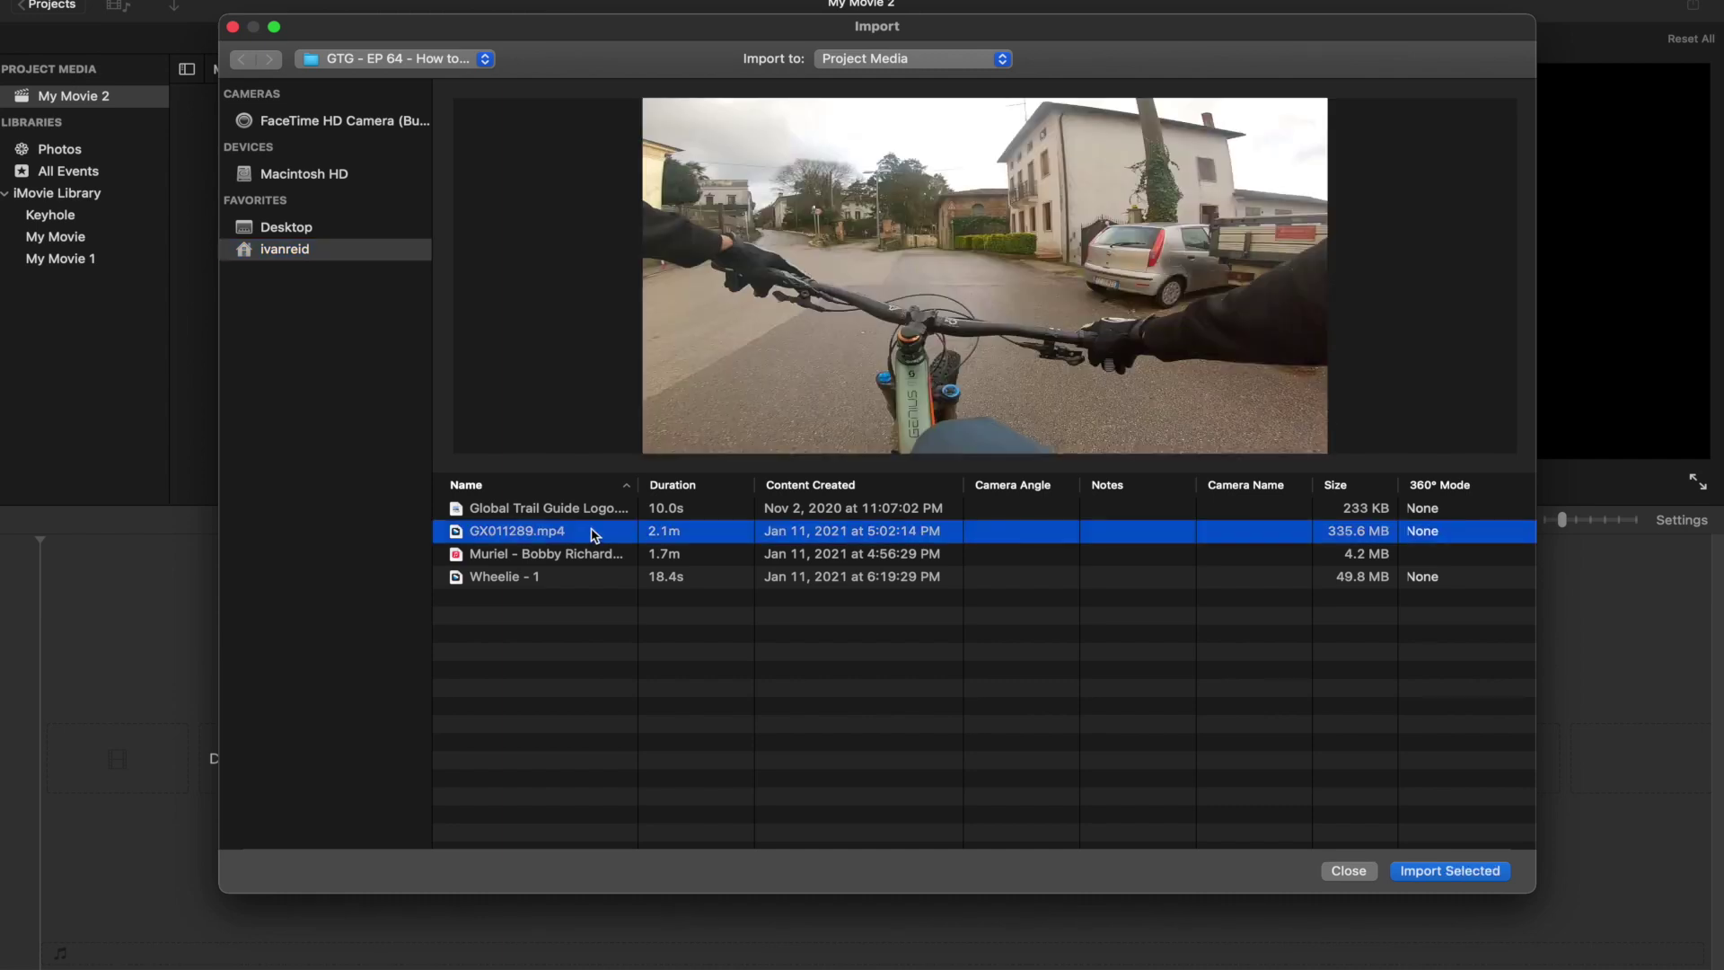
pyautogui.click(1441, 875)
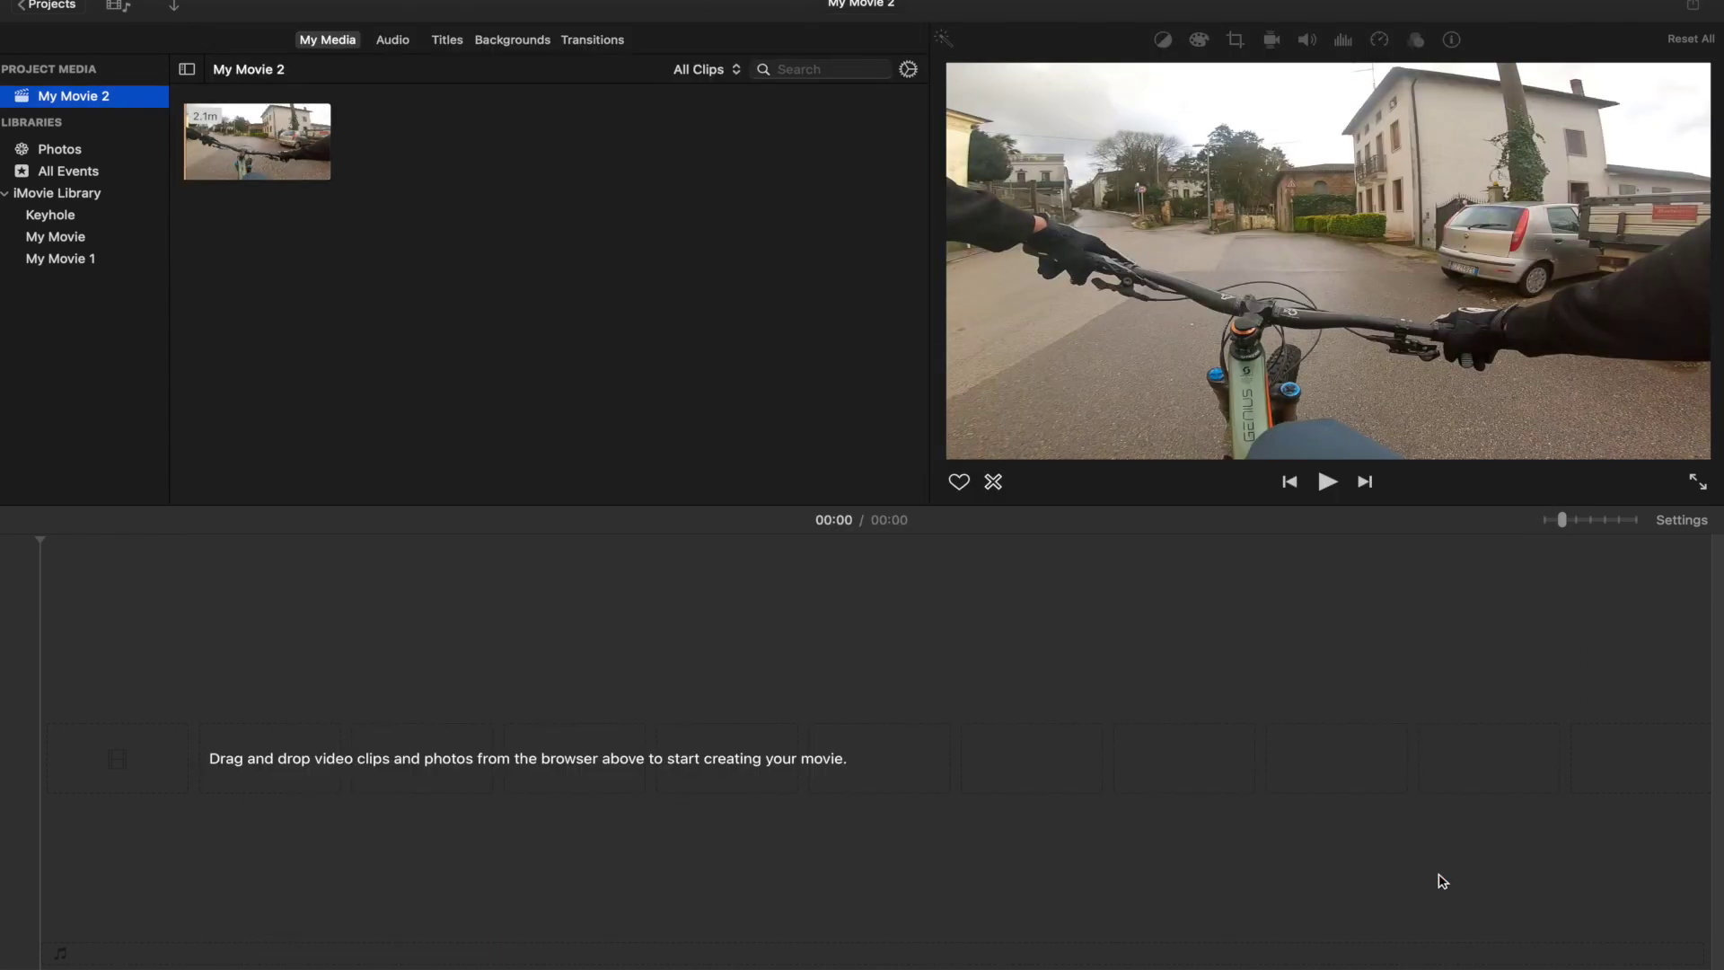
pyautogui.click(1442, 881)
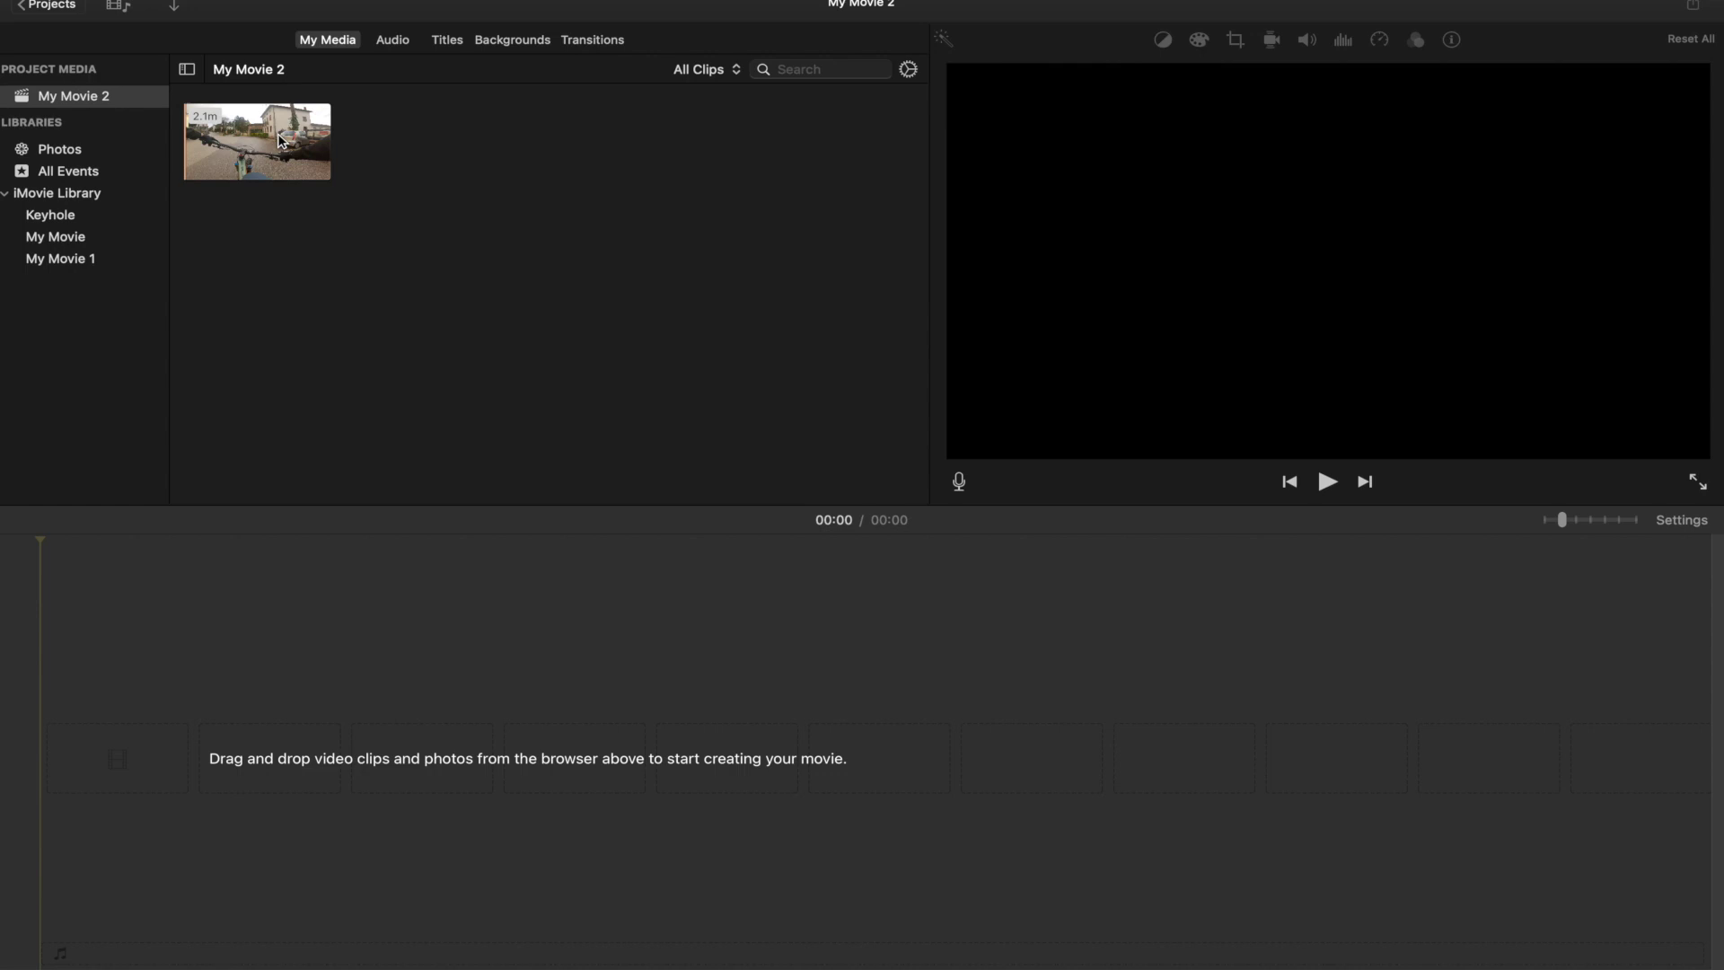
# Drag the GX011289.mp4 clip onto the timeline for a 02:09 movie, adjusting its start point
pyautogui.moveTo(281, 139); pyautogui.dragTo(223, 766)
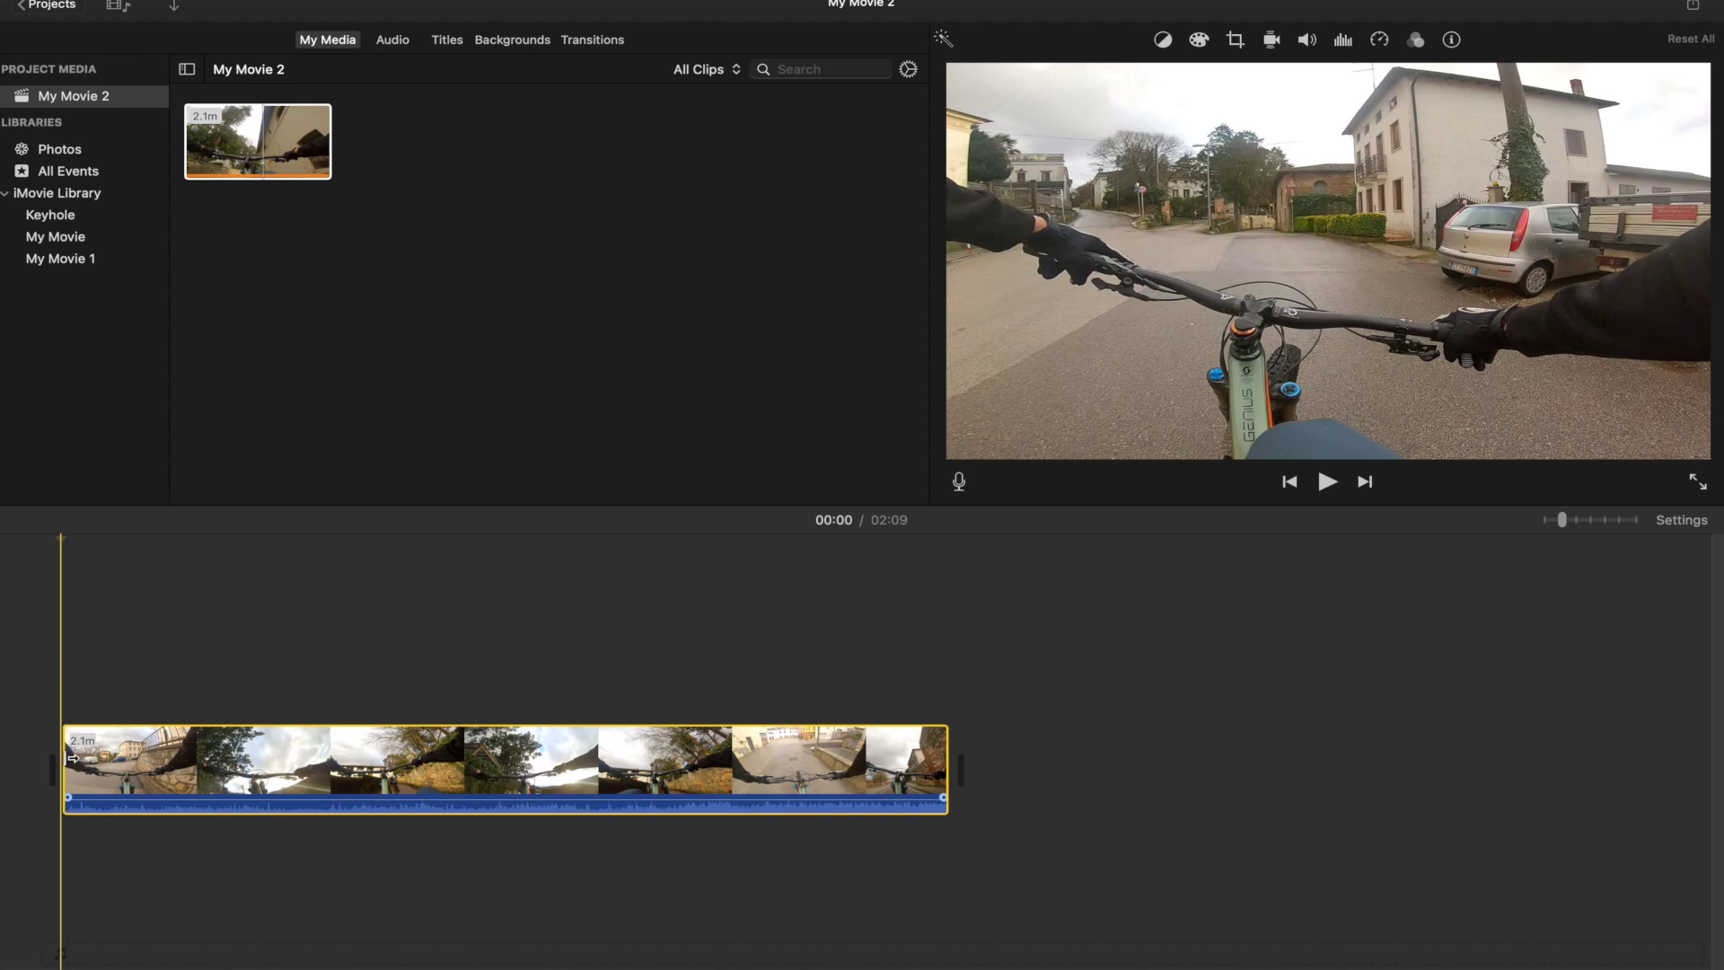
pyautogui.moveTo(71, 758)
pyautogui.mouseDown()
pyautogui.moveTo(185, 758)
pyautogui.moveTo(59, 758)
pyautogui.mouseUp()
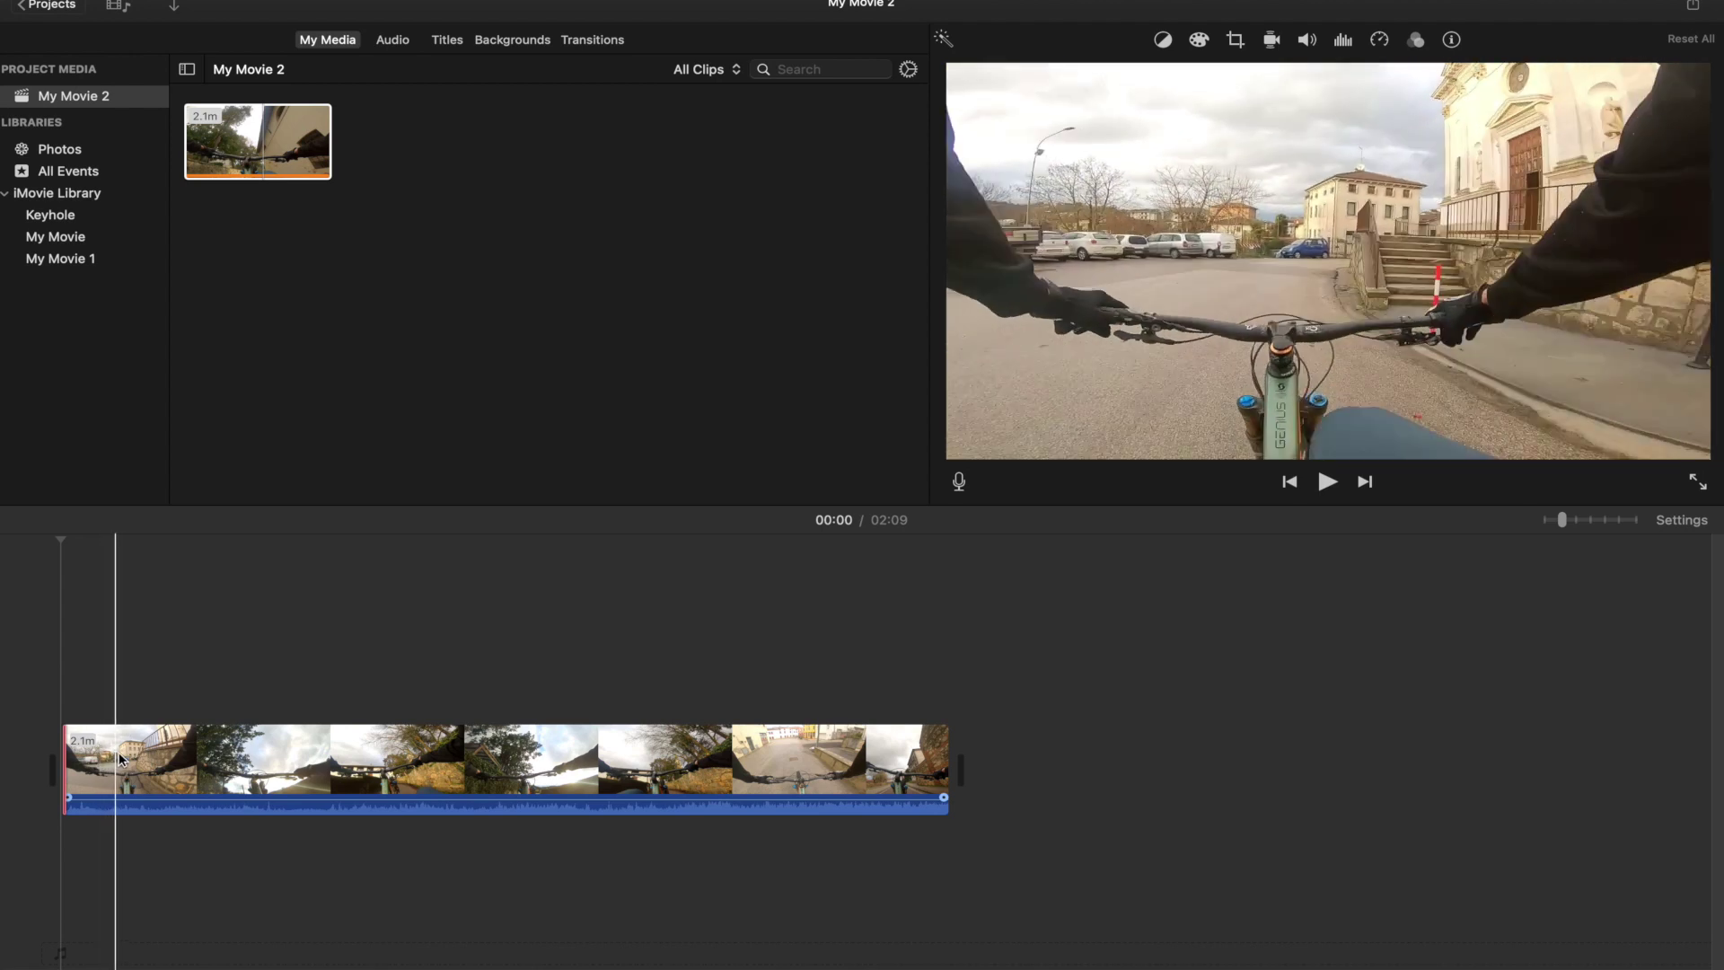
# Split the clip at 00:14 and delete the first 14-second piece
pyautogui.click(163, 757)
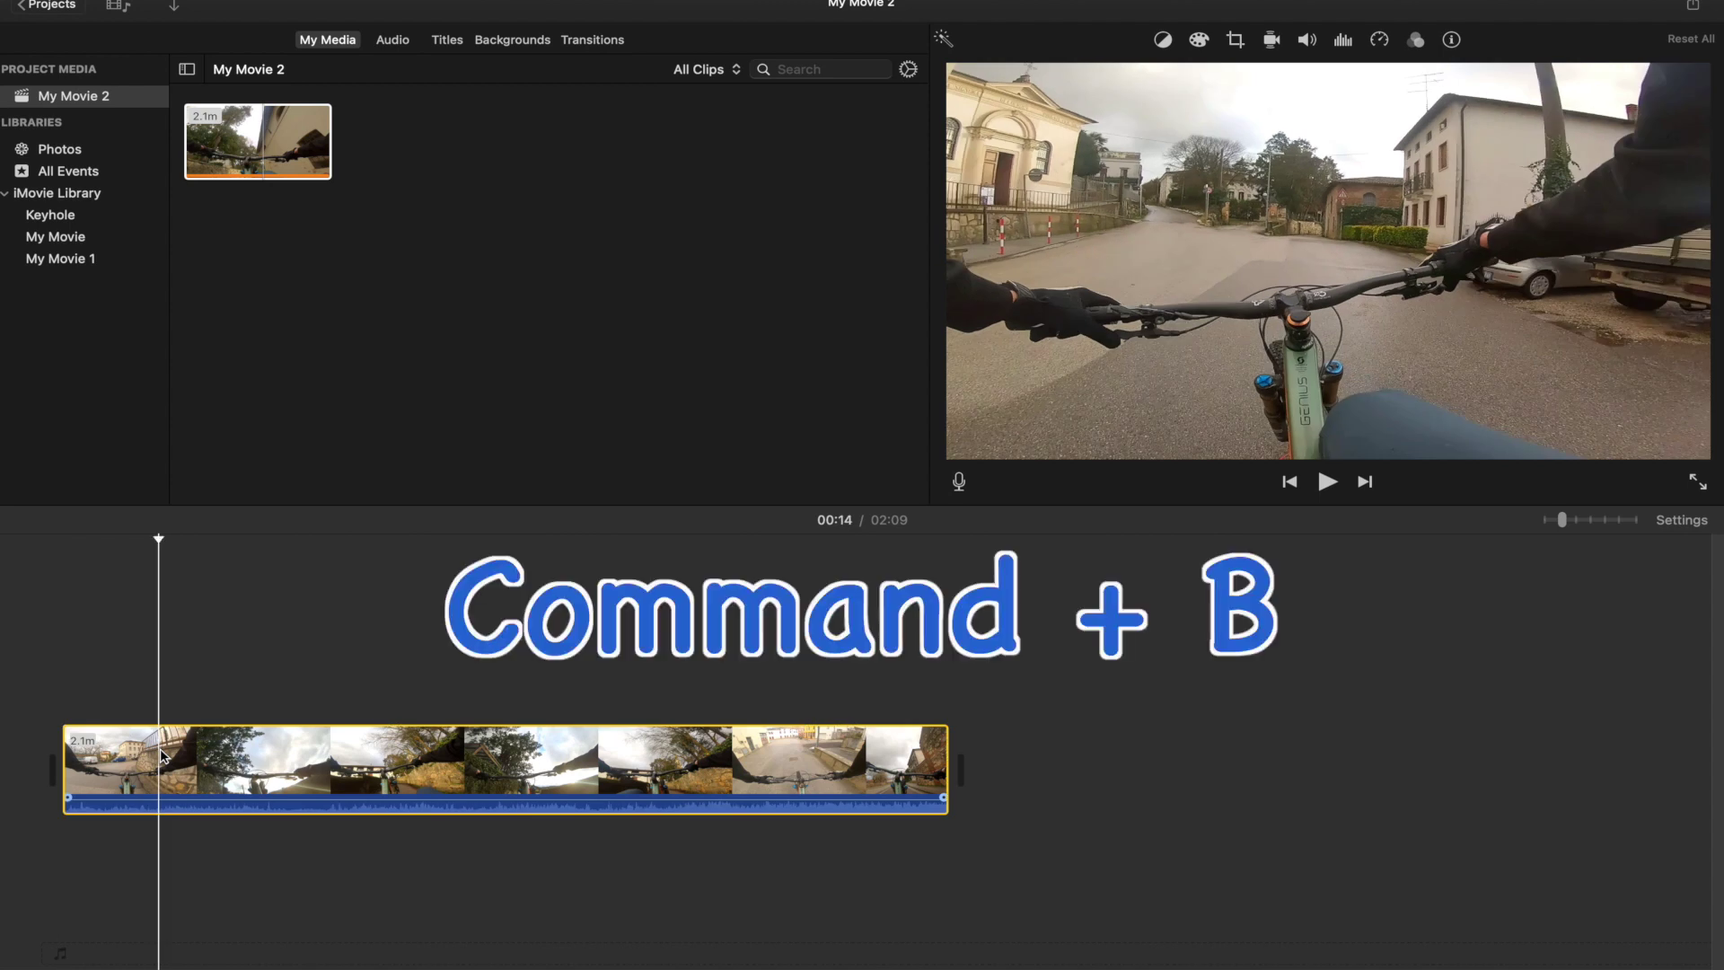
pyautogui.press('super+b')
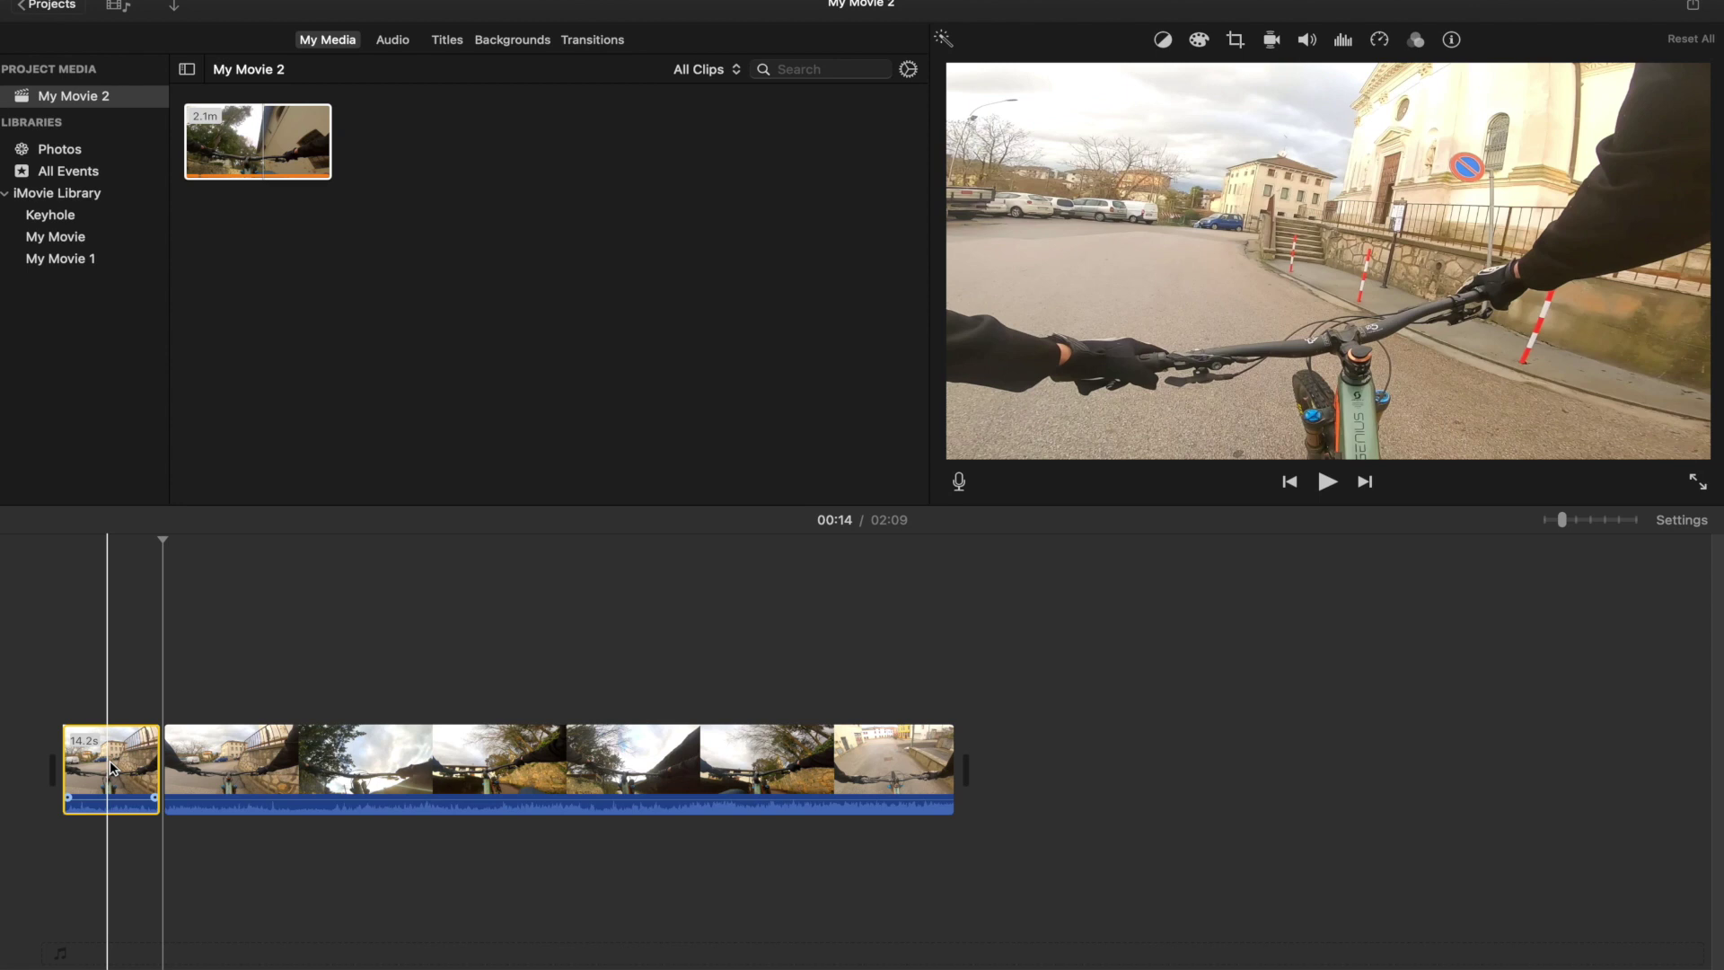
pyautogui.press('Delete')
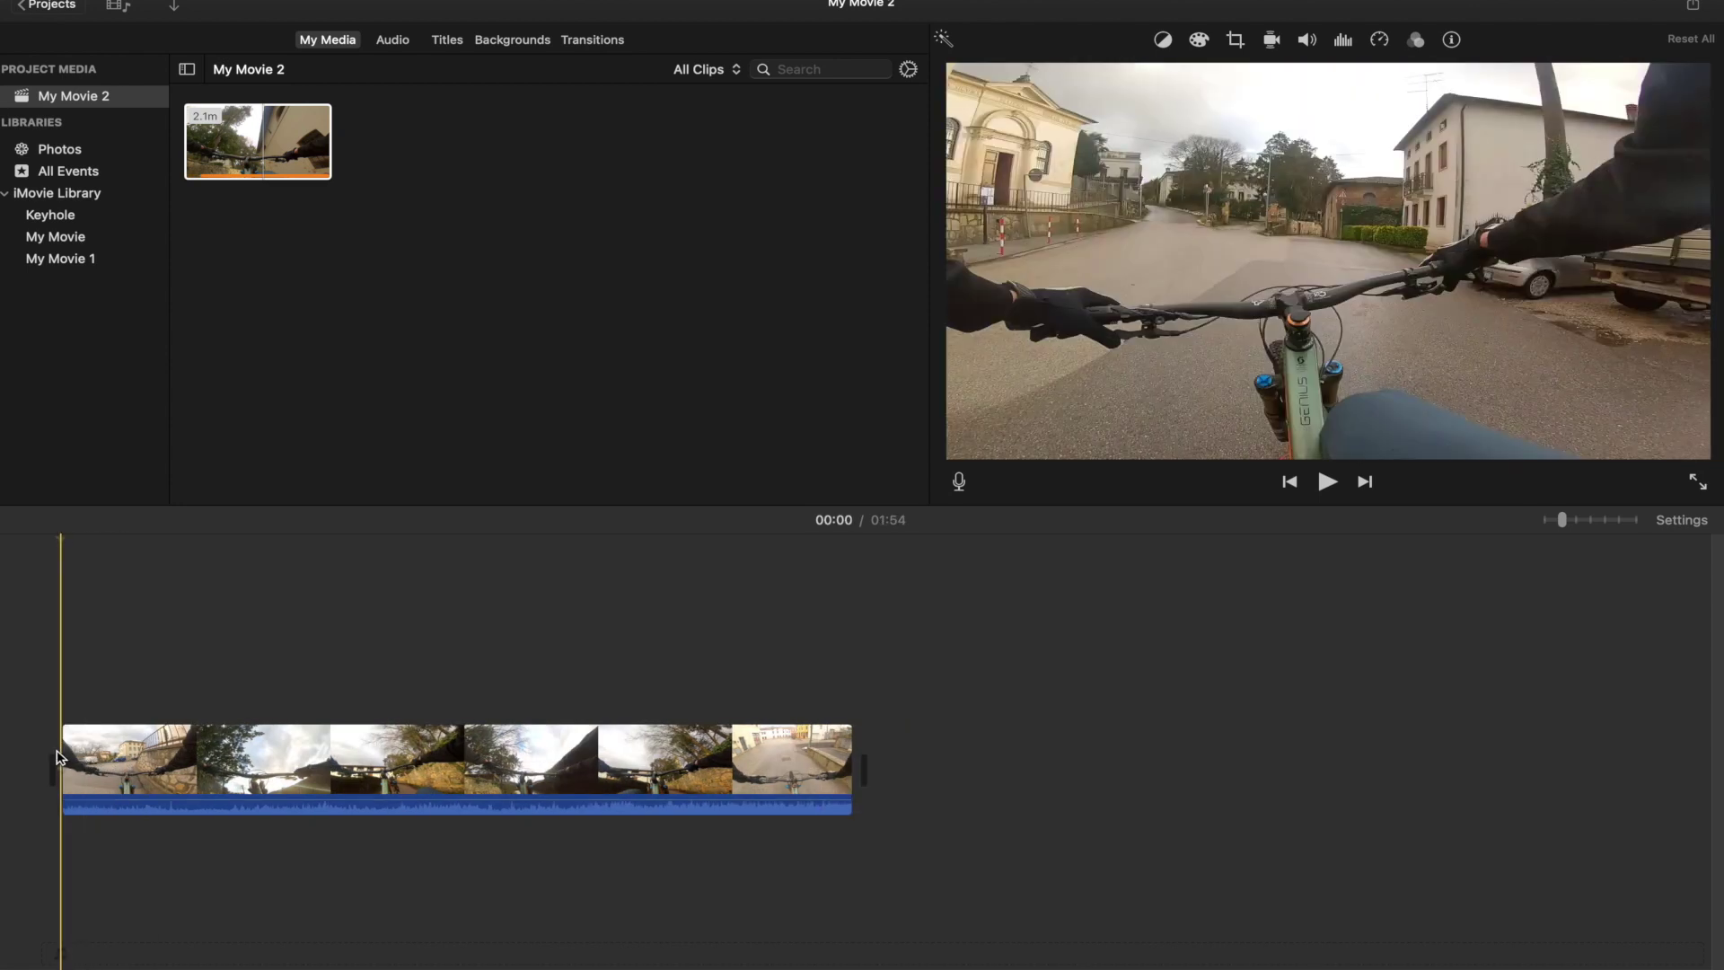
# Play back the 01:54 movie, then split the remaining footage at 00:17
pyautogui.press('space')
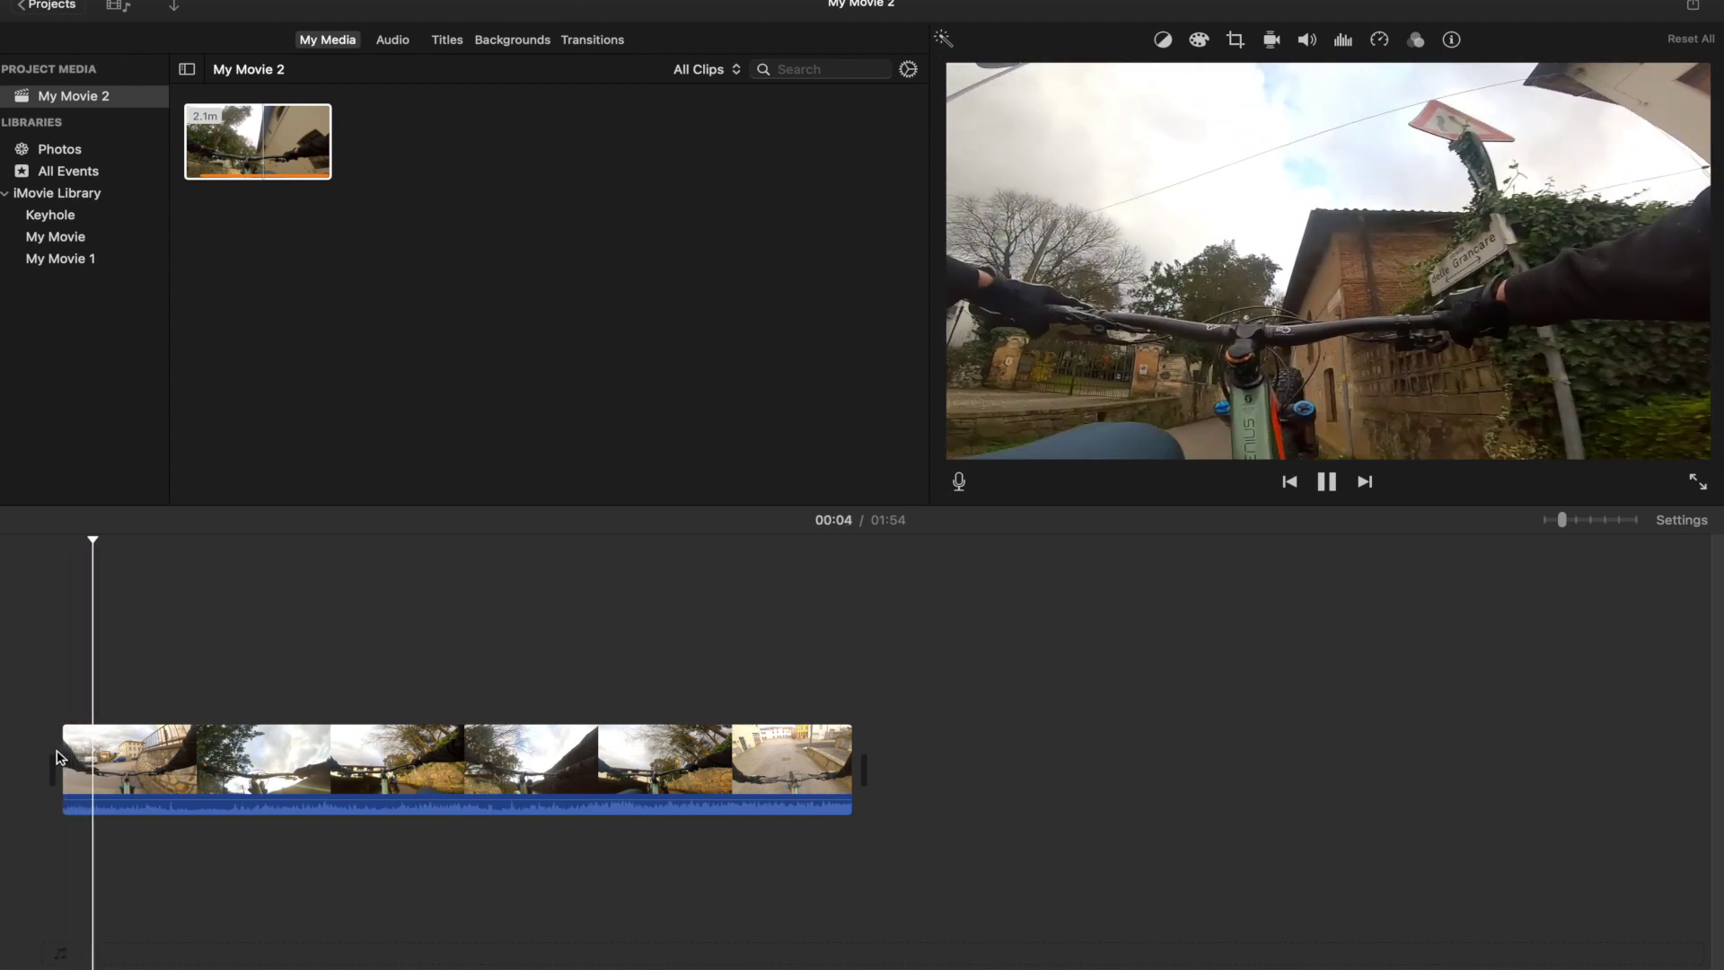
pyautogui.click(74, 757)
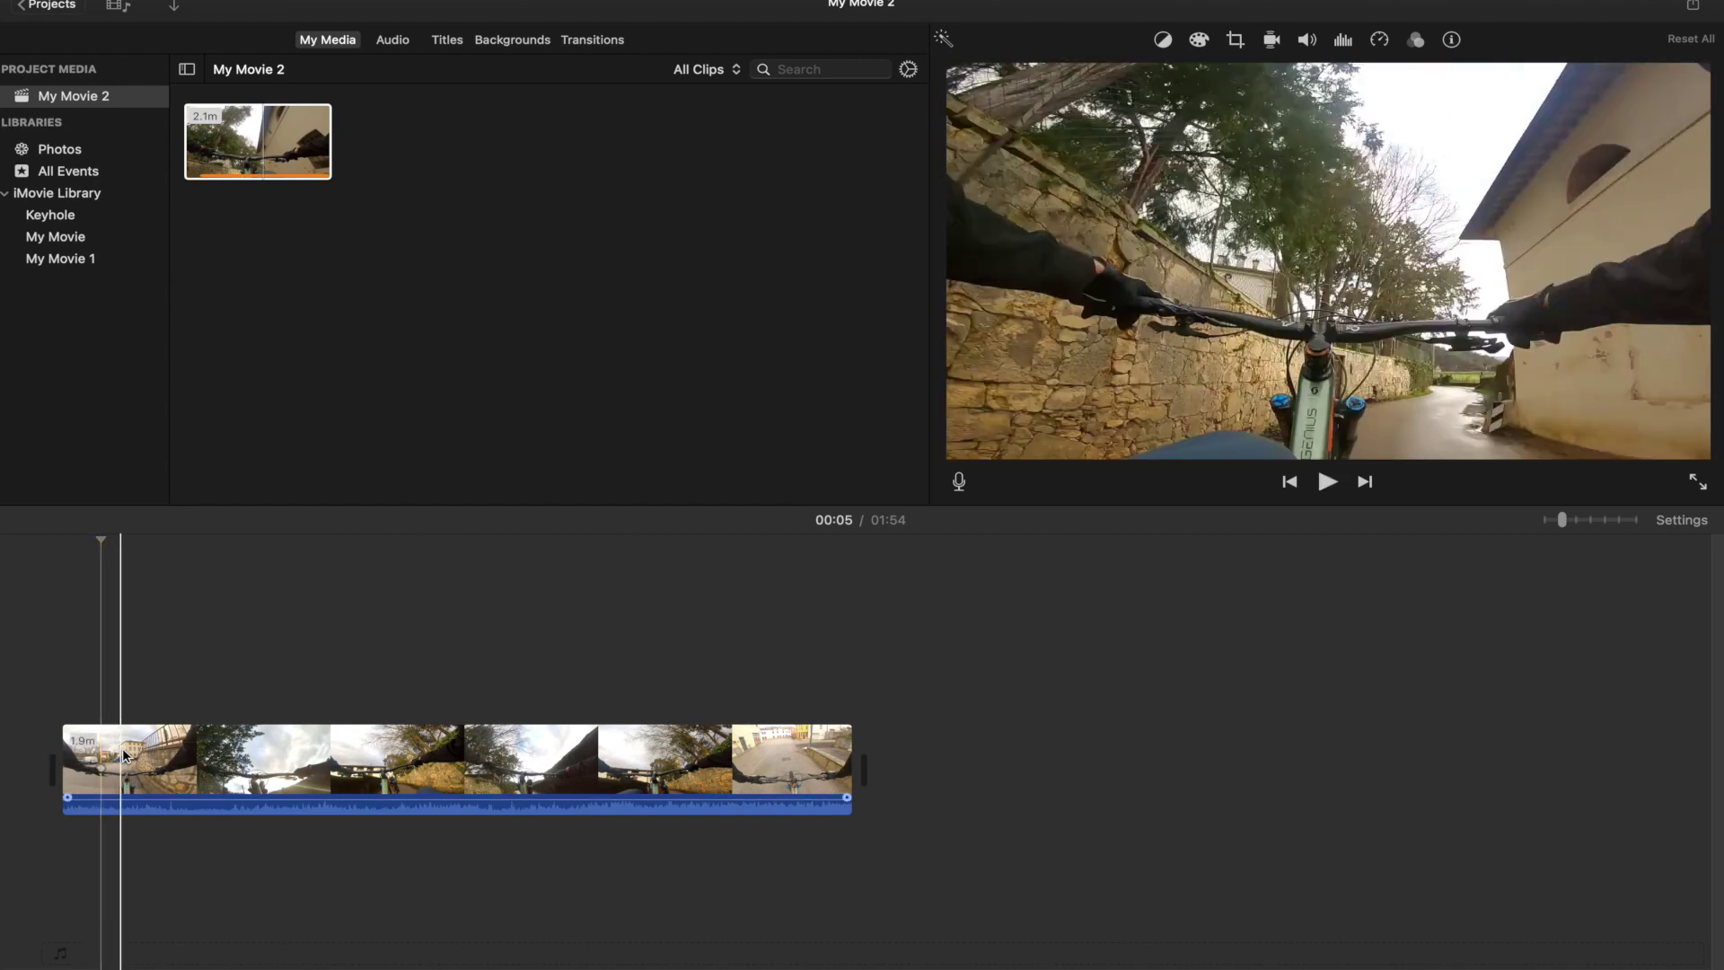
pyautogui.click(183, 755)
pyautogui.press('super+b')
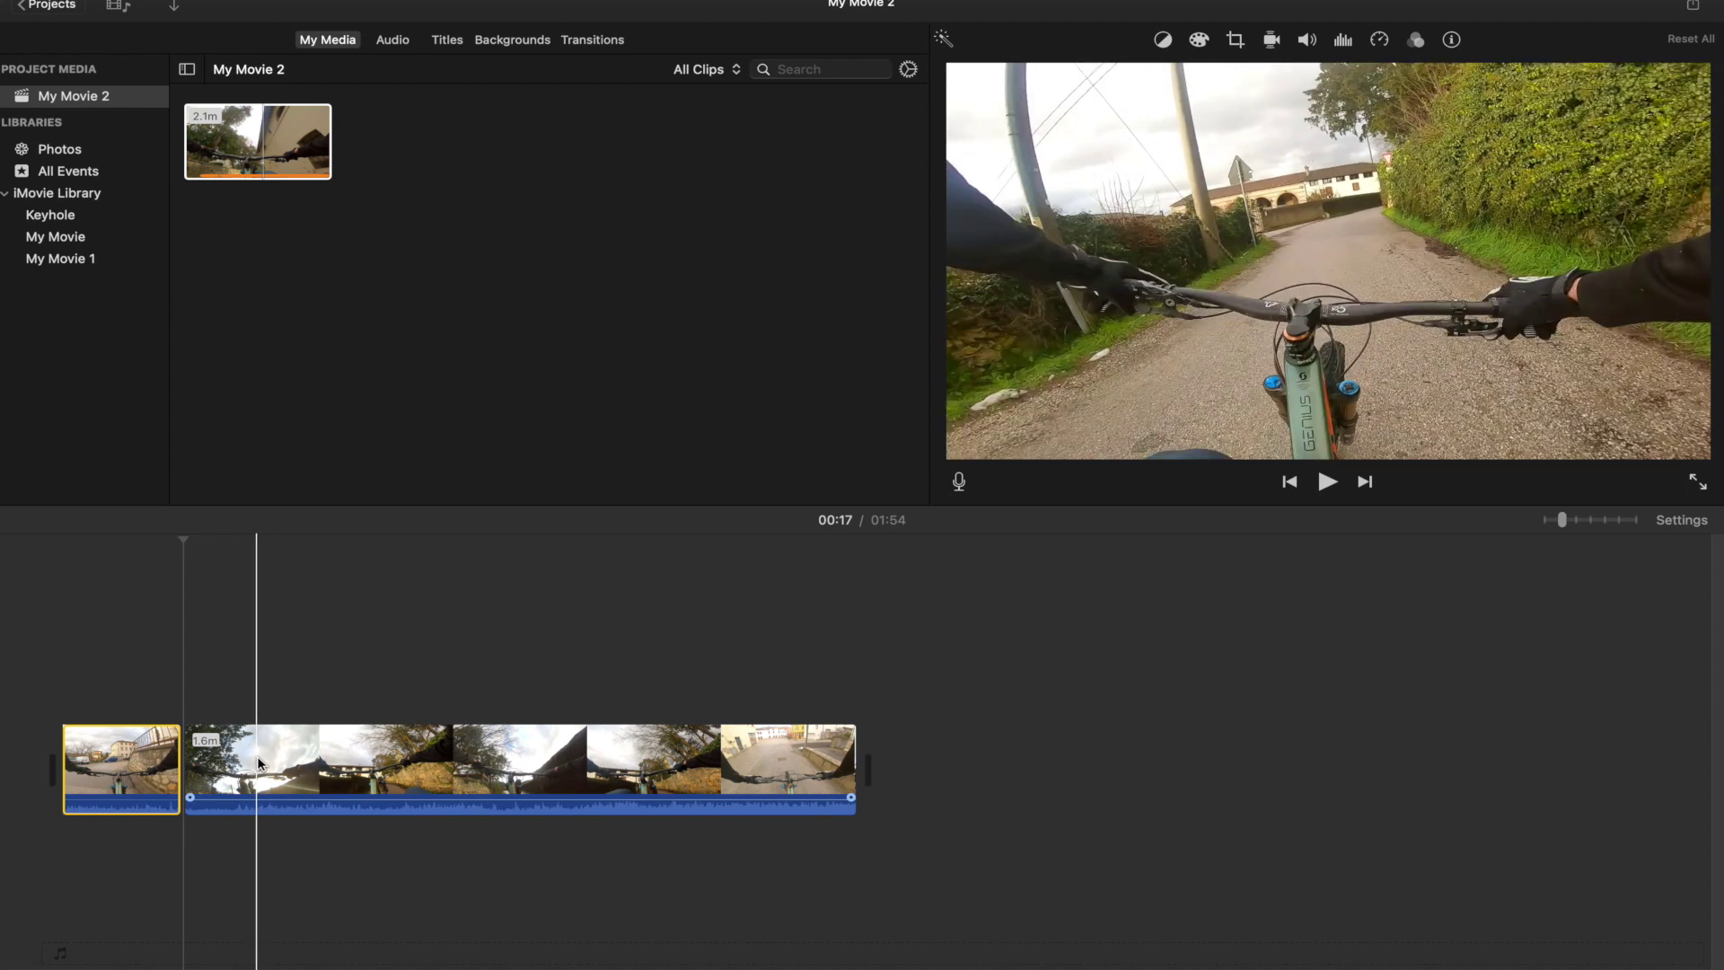
# Split at 00:28, delete the piece between cuts, and split the second clip at 00:32
pyautogui.click(258, 756)
pyautogui.press('super+b')
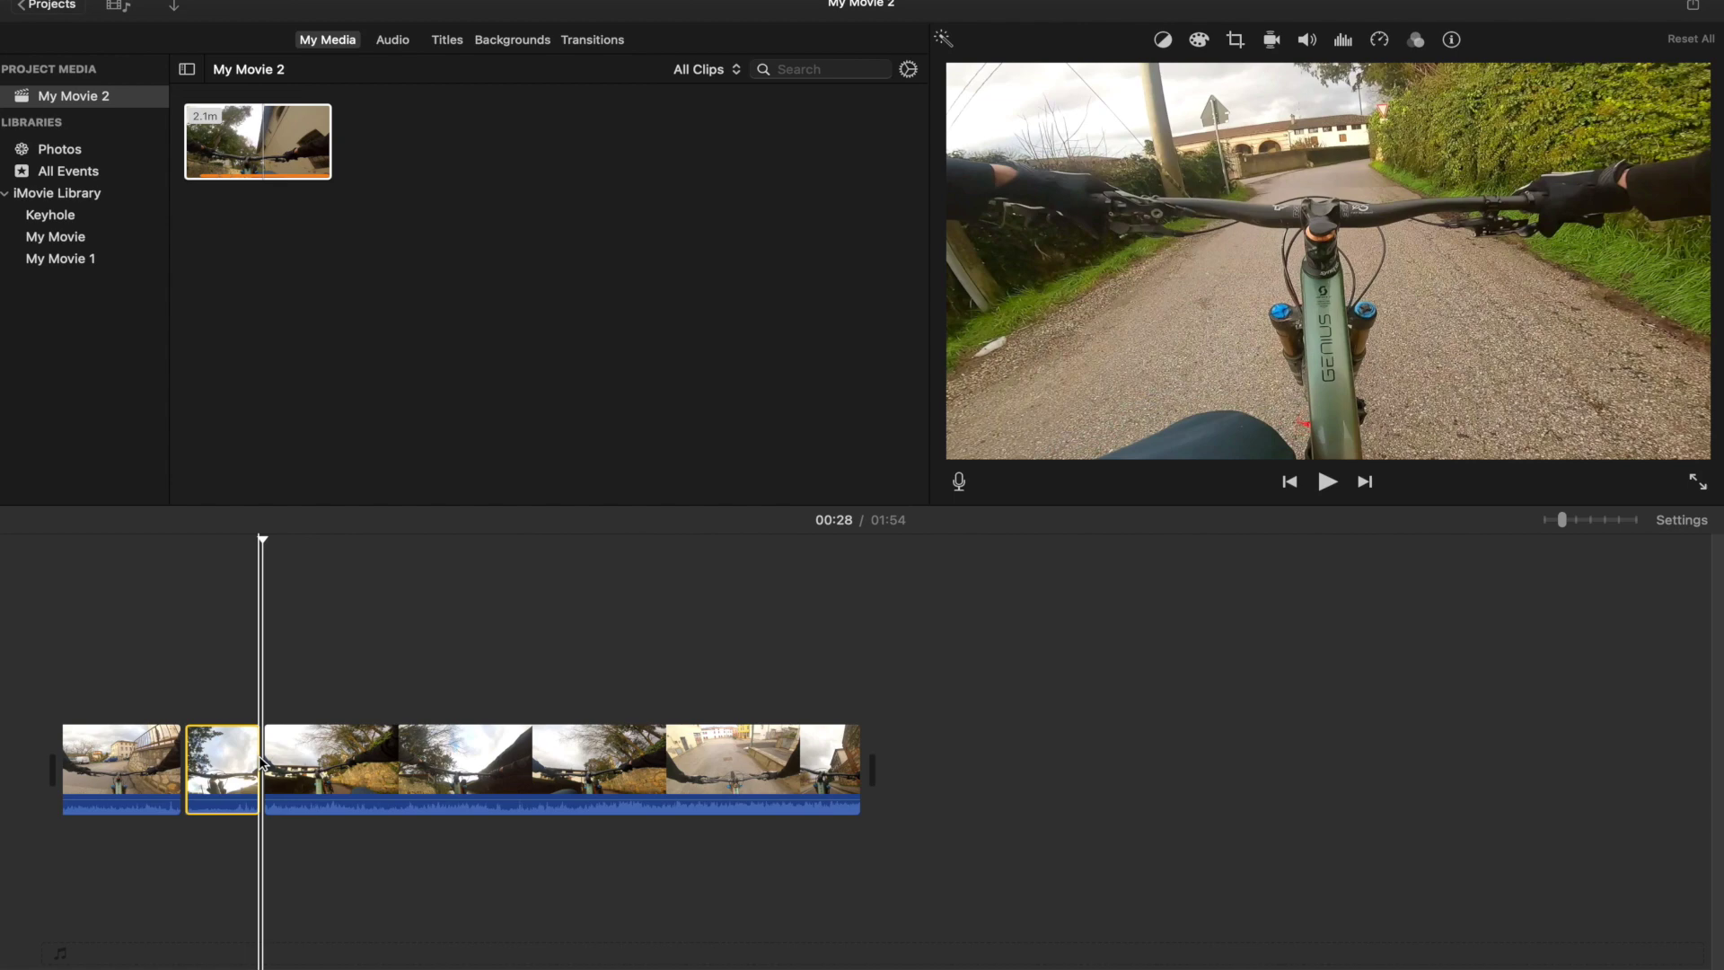
pyautogui.press('Delete')
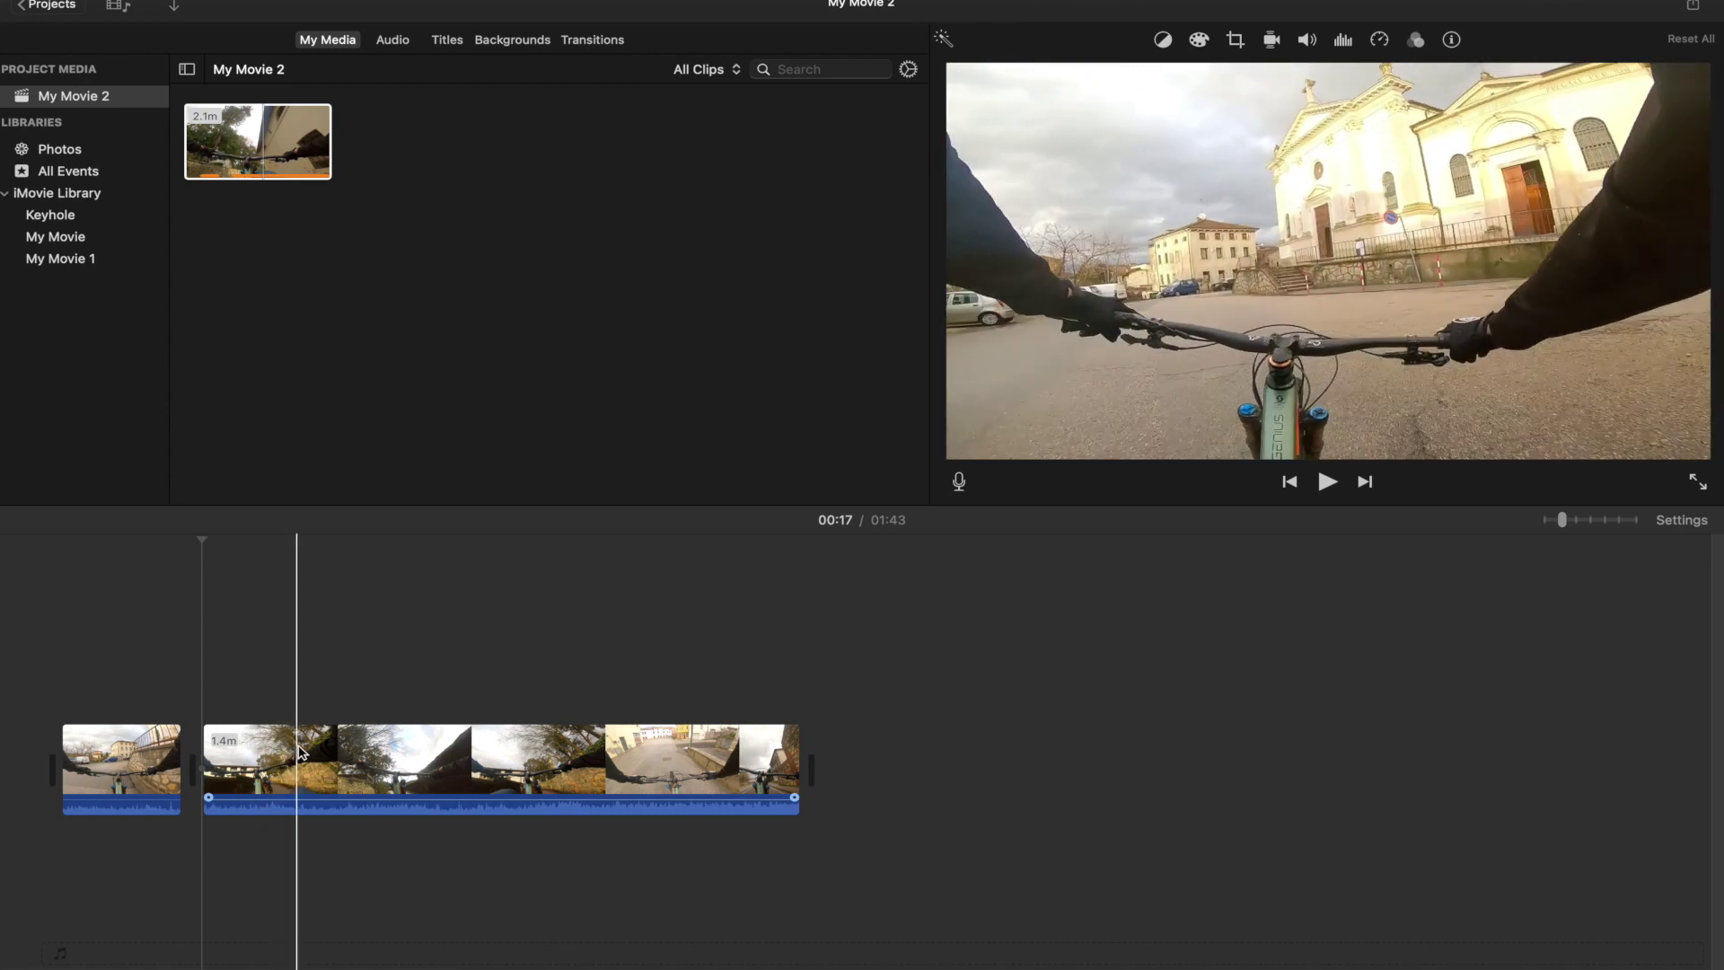
pyautogui.click(305, 752)
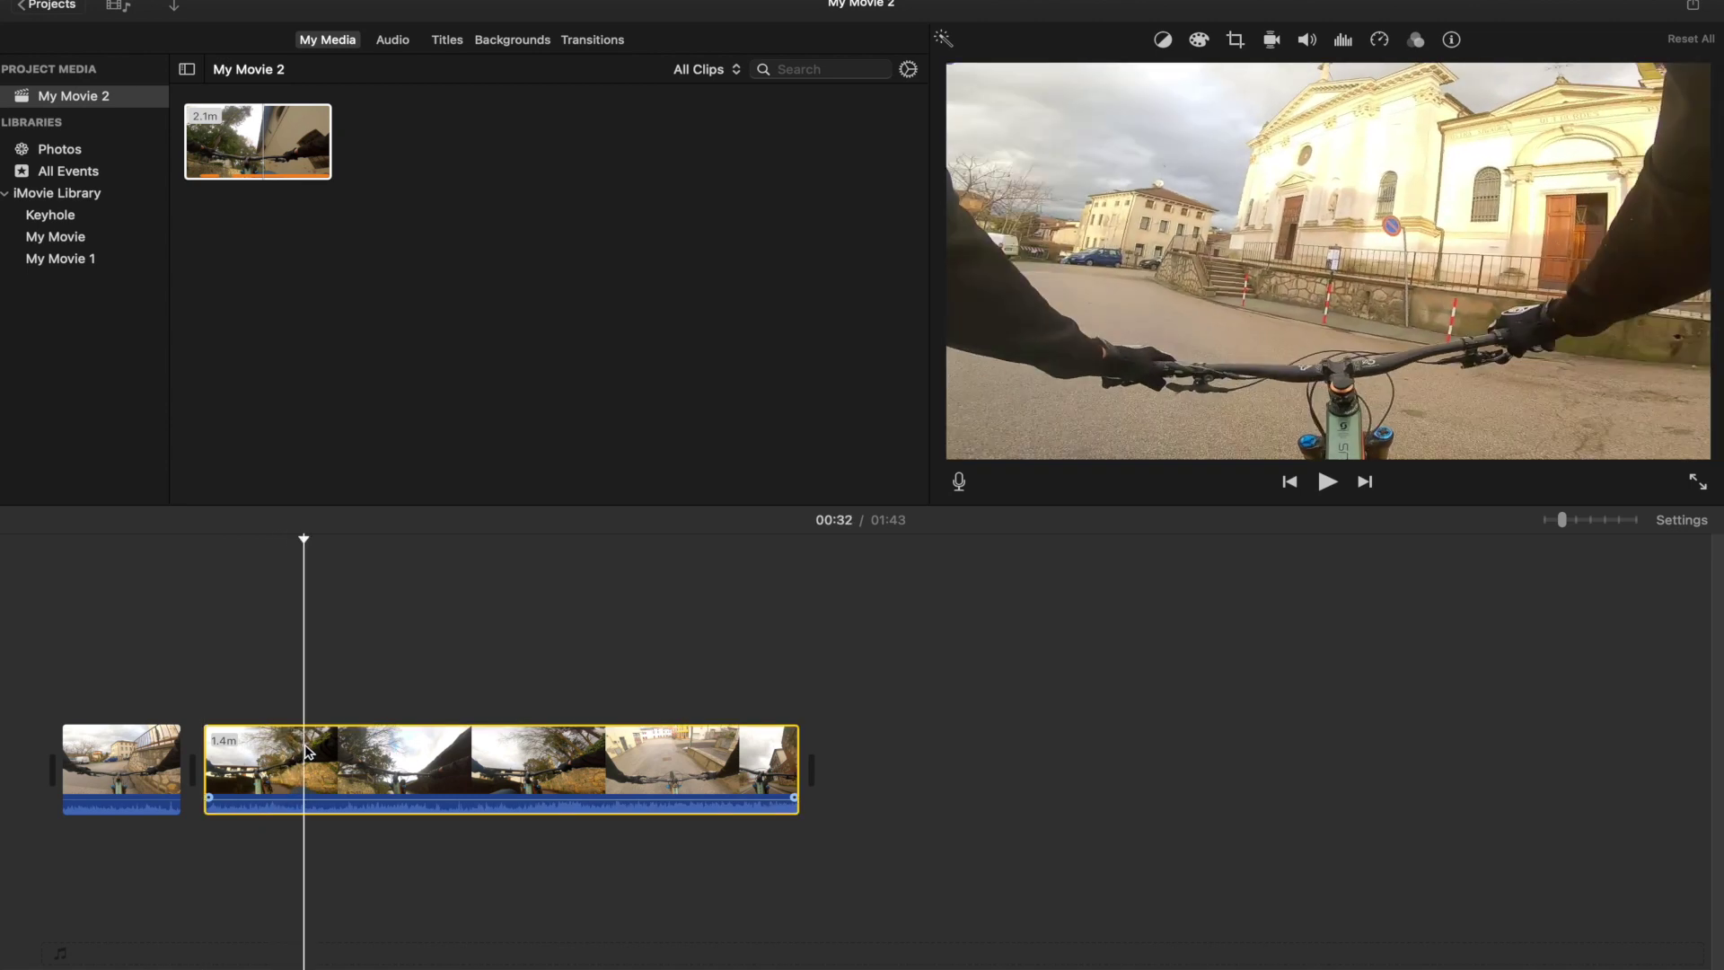
pyautogui.press('super+b')
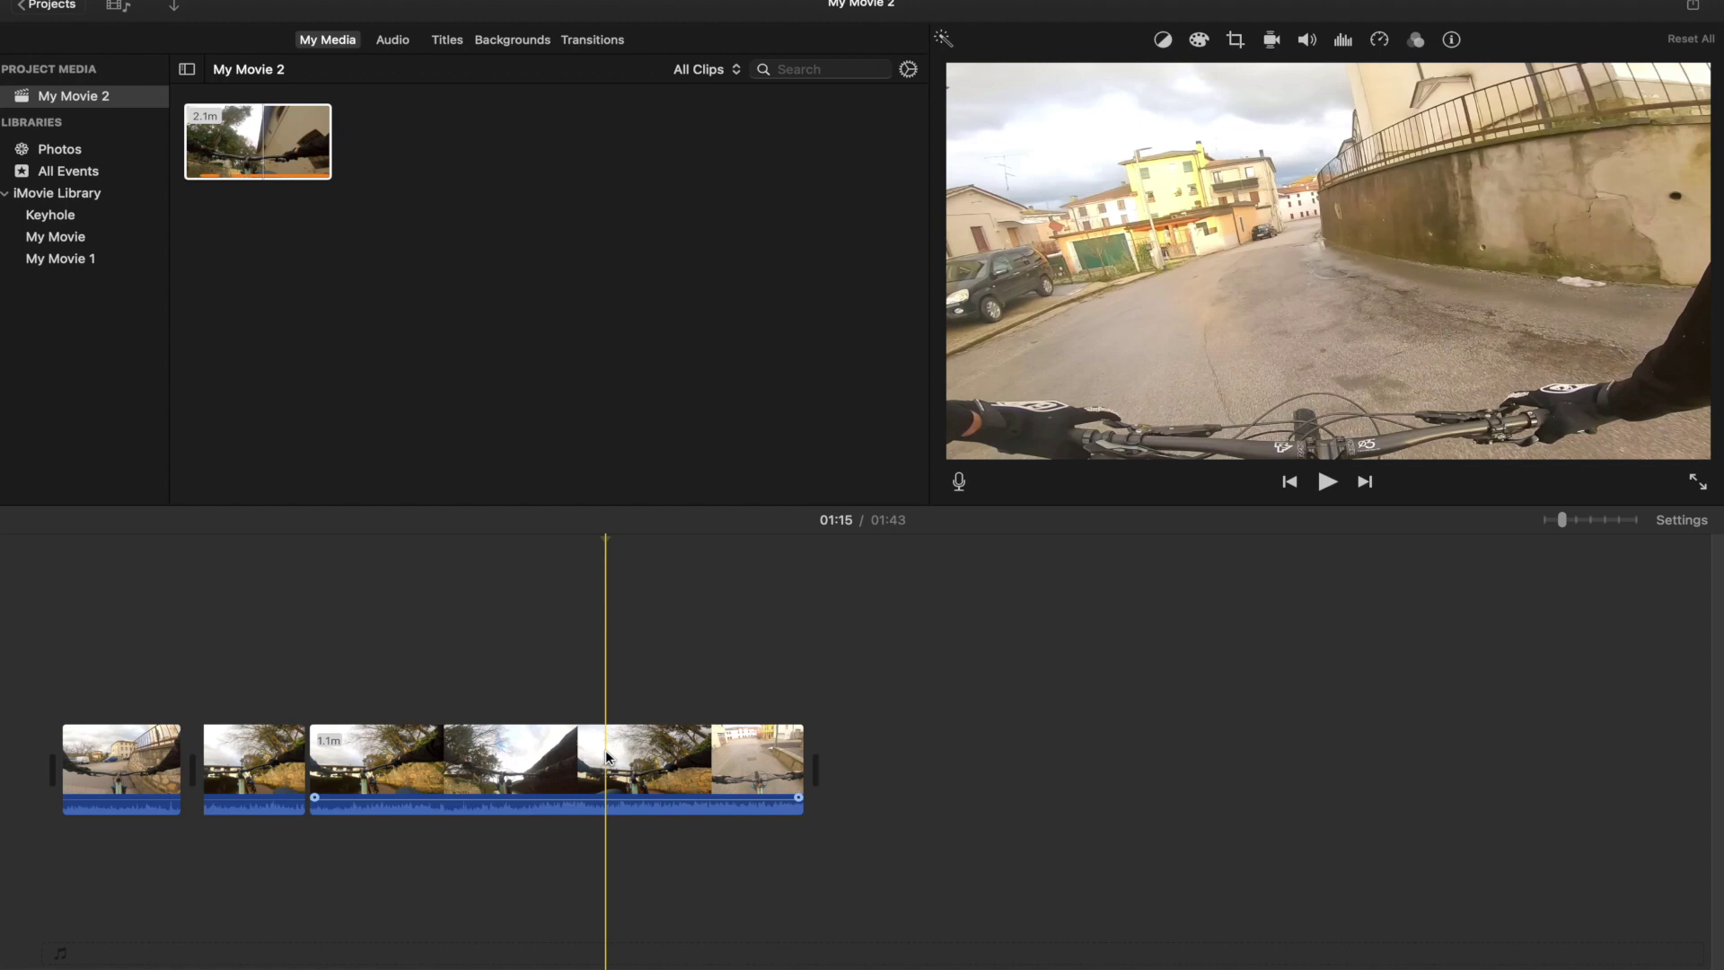
# Split the third clip at 00:45 and delete its 14.8-second leftover tail
pyautogui.click(608, 754)
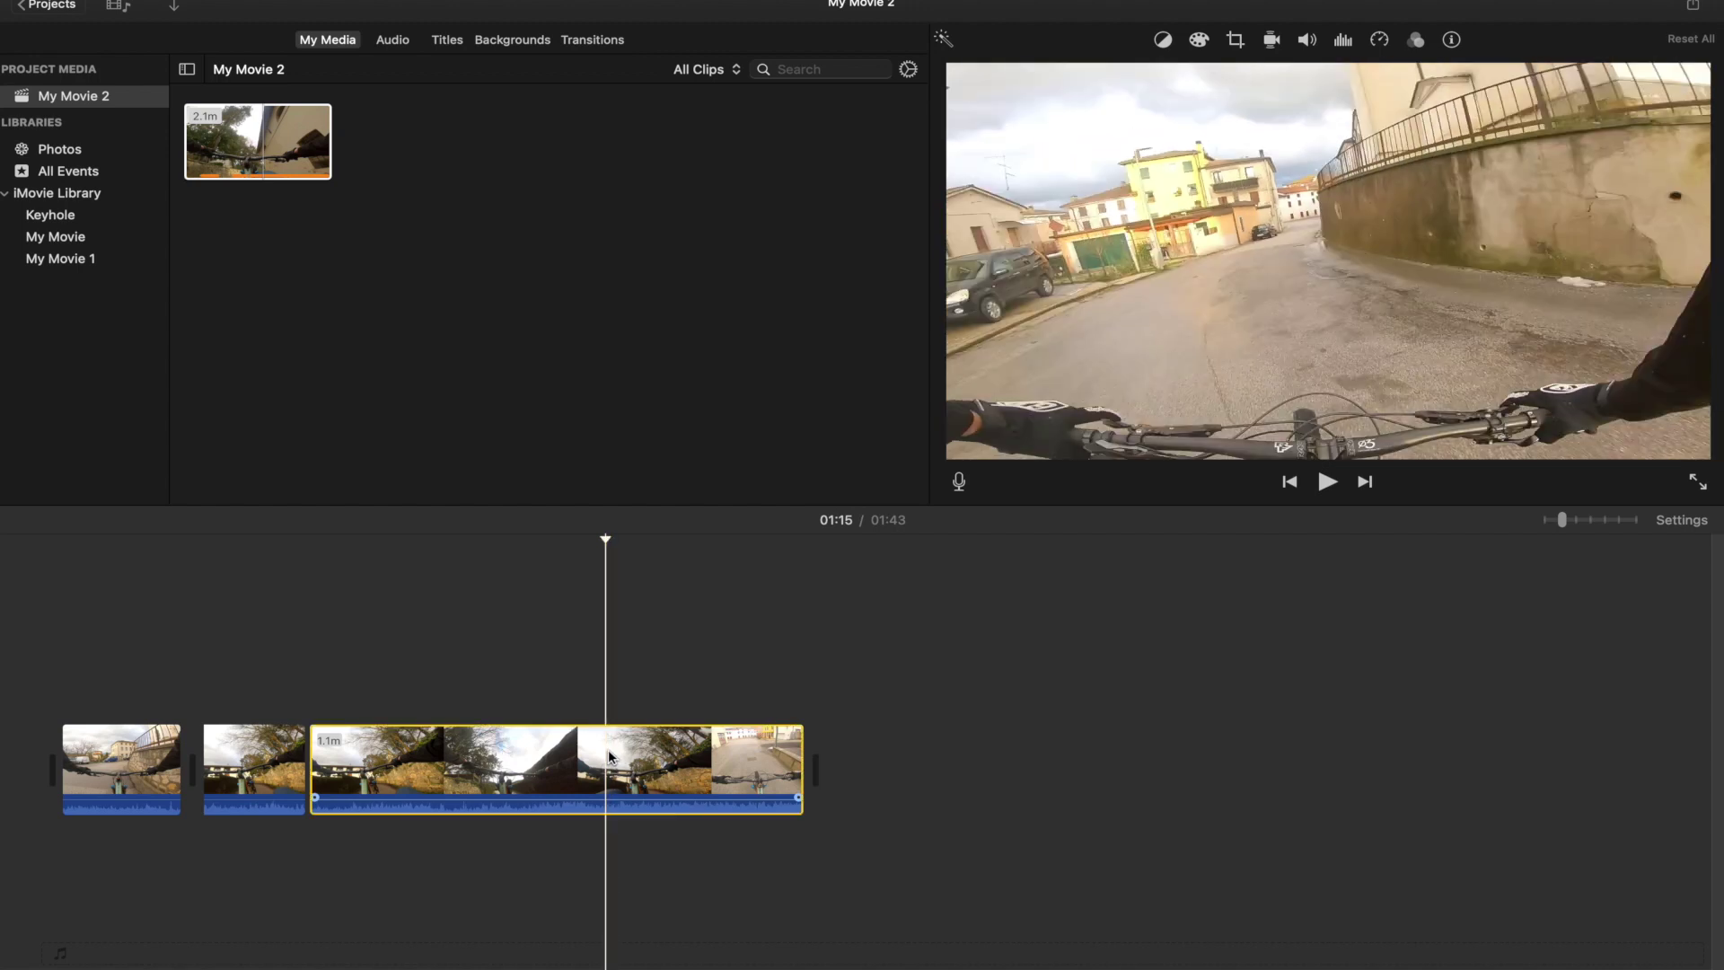
pyautogui.press('super+b')
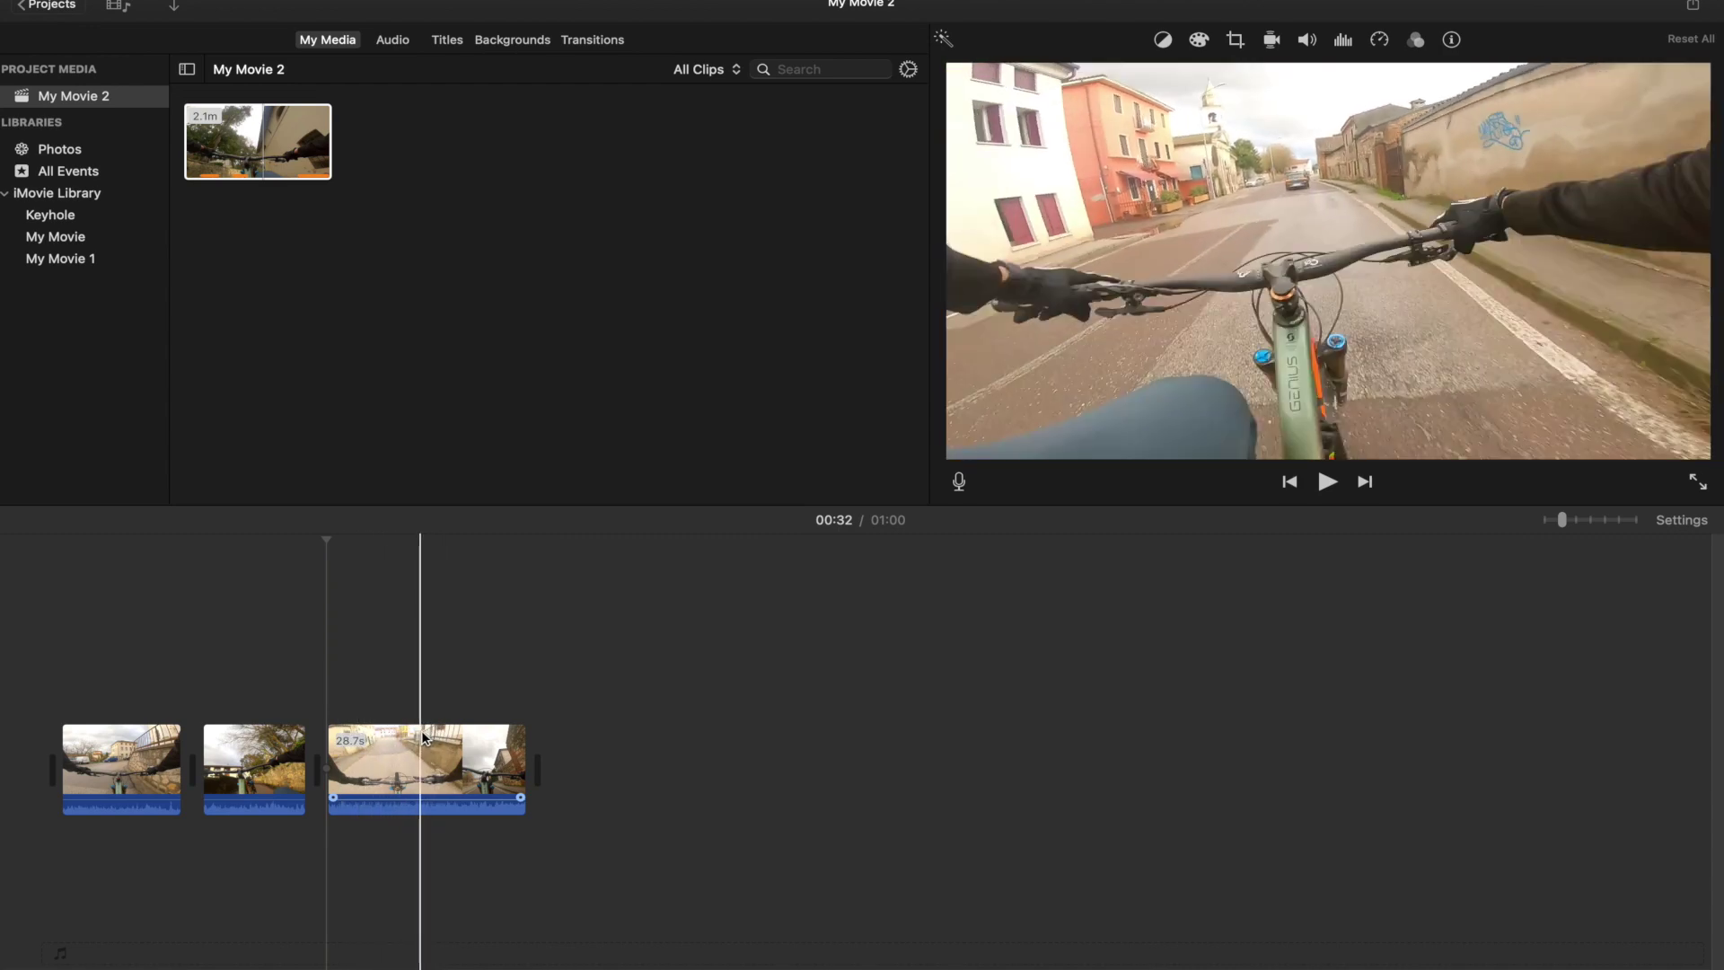
pyautogui.click(422, 733)
pyautogui.press('super+b')
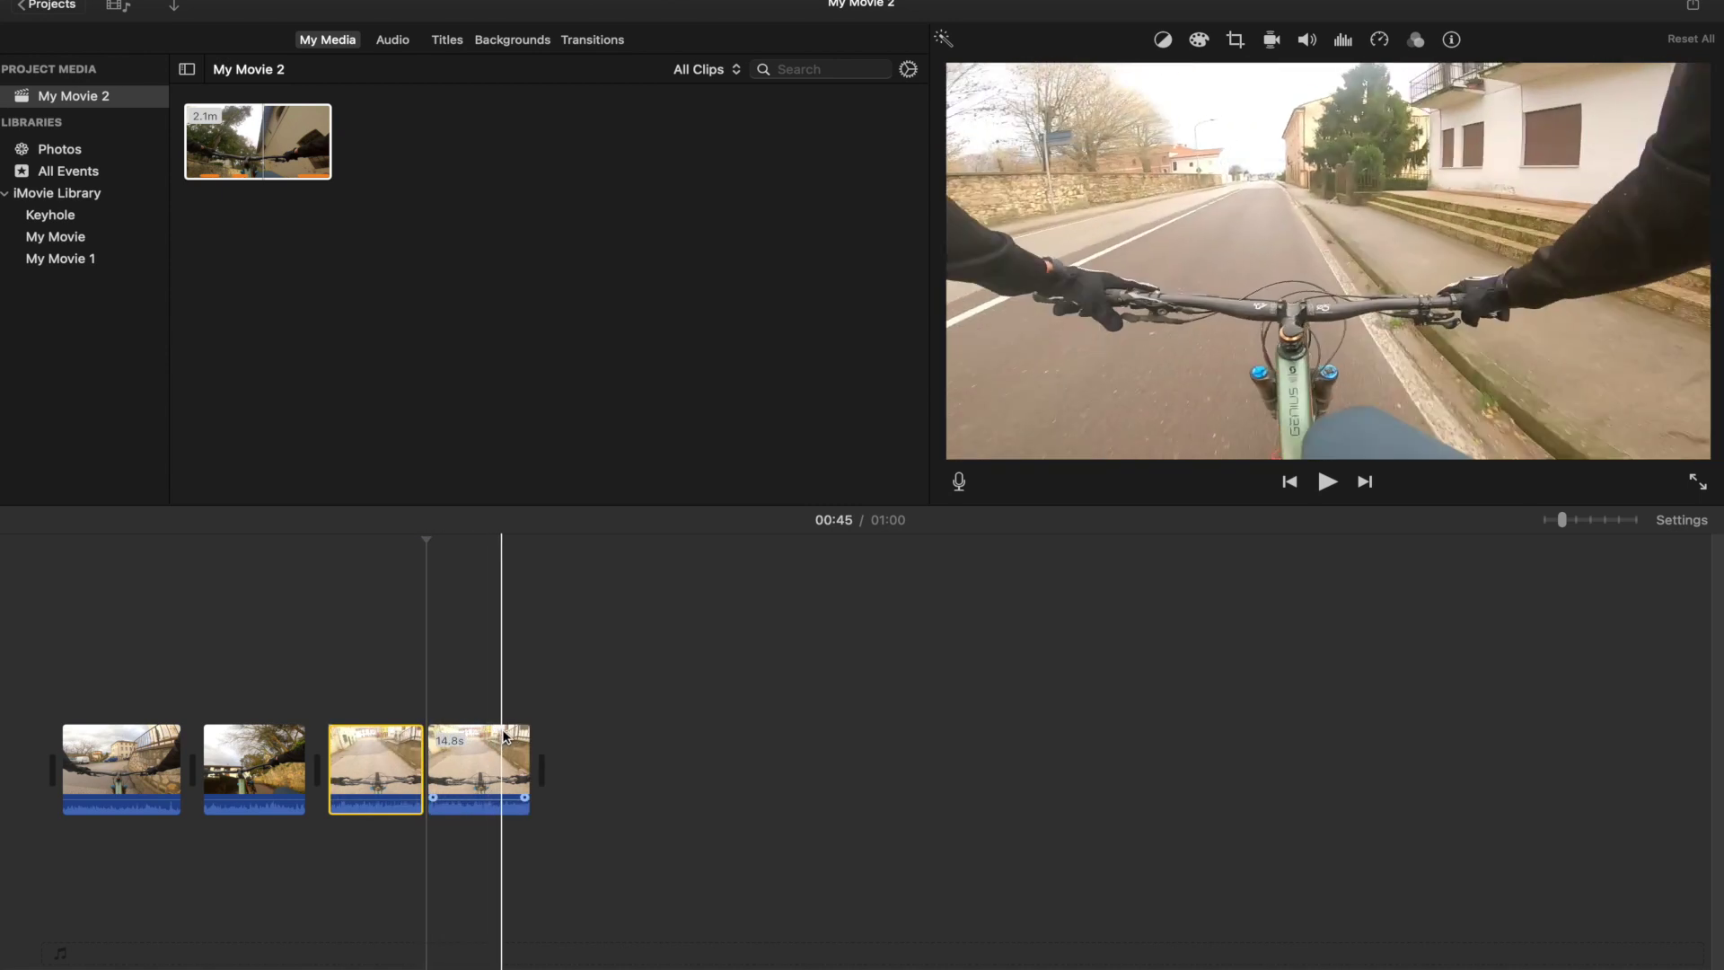
pyautogui.click(500, 738)
pyautogui.press('Delete')
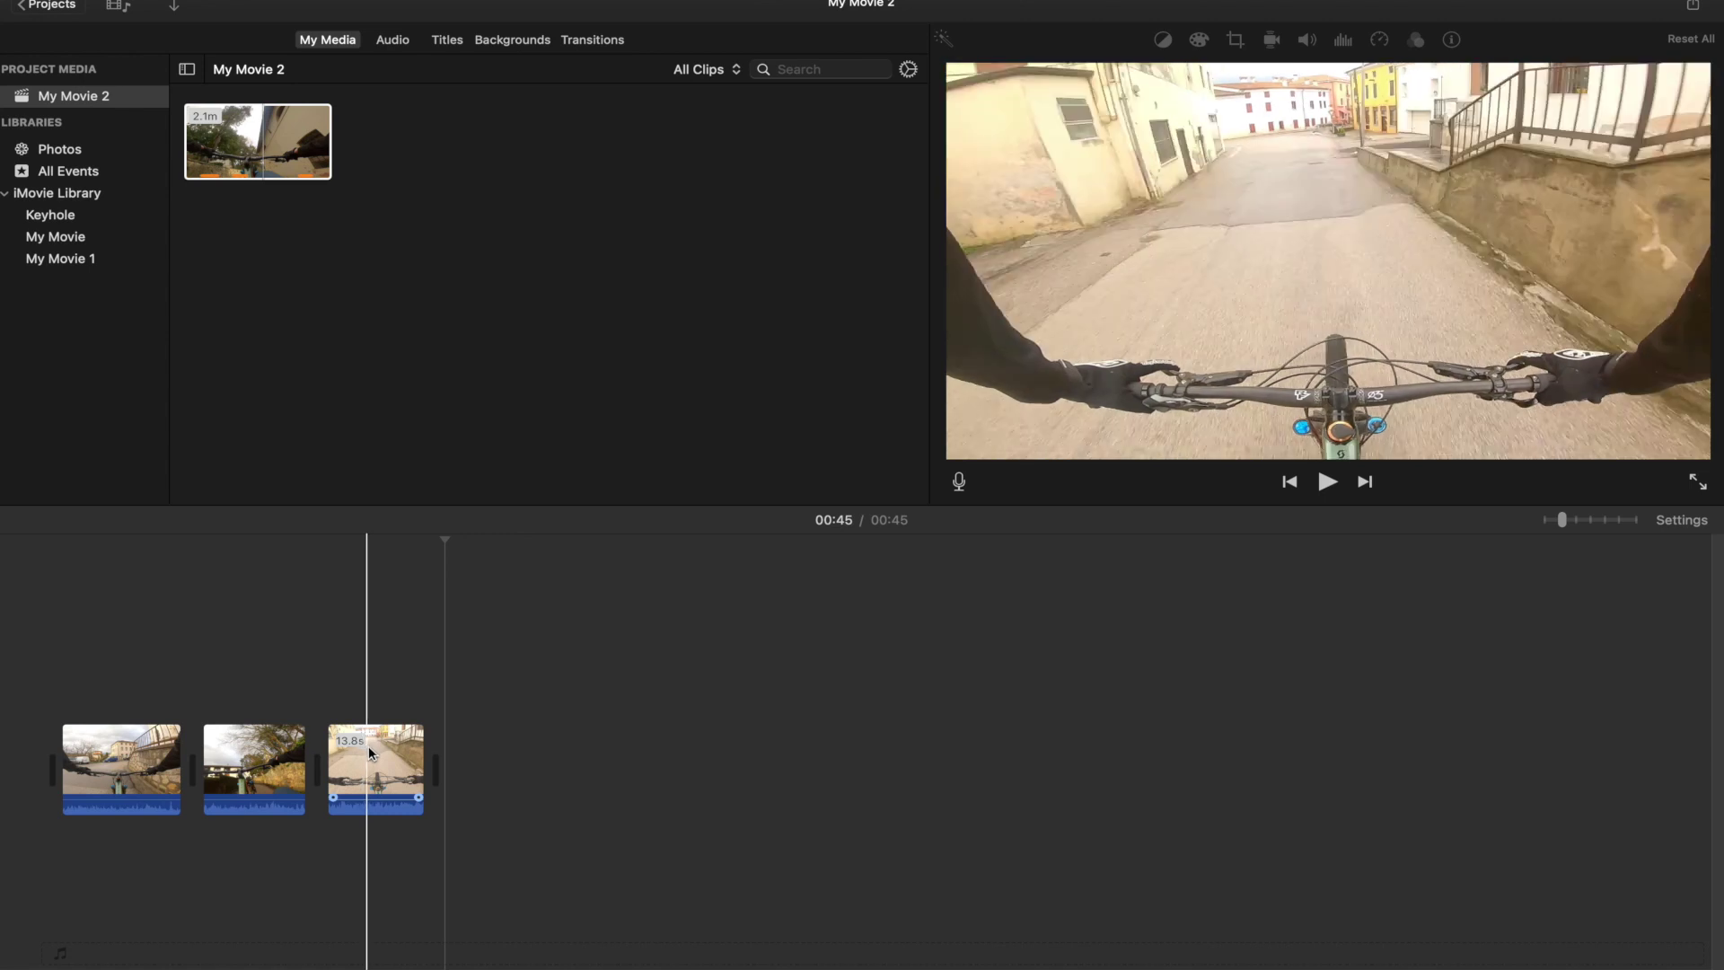
# Move the trimmed clip to the start of the timeline, ahead of the first clip
pyautogui.moveTo(370, 747); pyautogui.dragTo(42, 736)
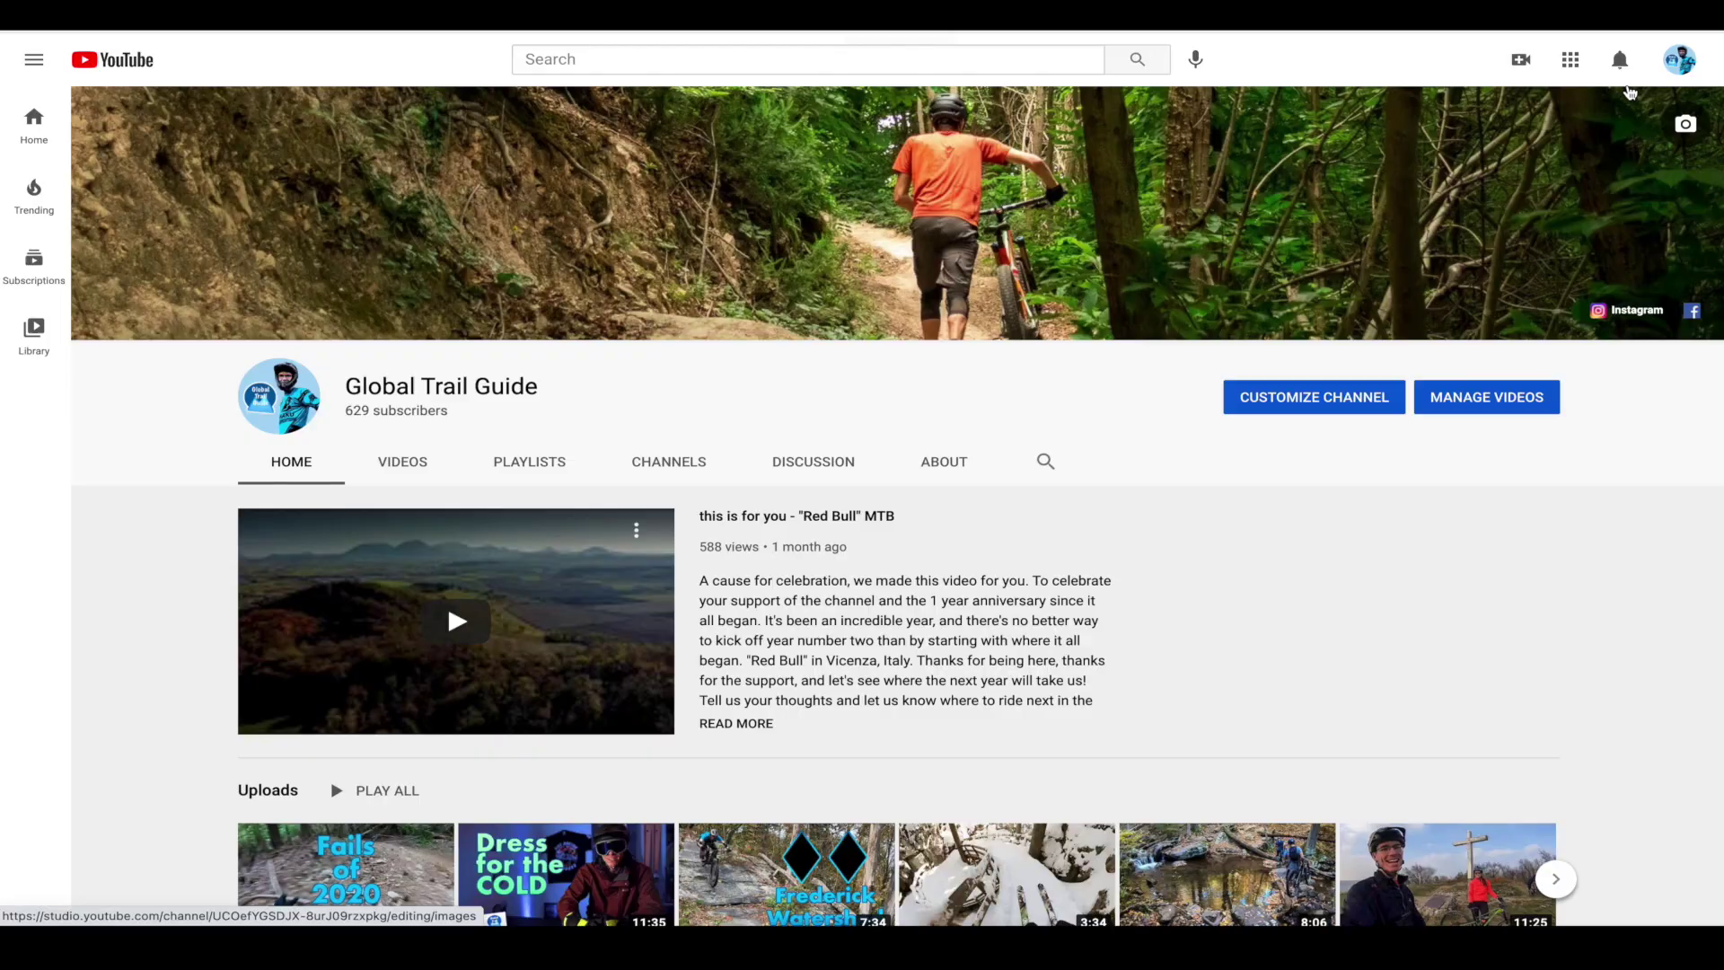
# Go to YouTube Studio, browse the Audio library's free music list and view a track's licence details
pyautogui.click(1679, 62)
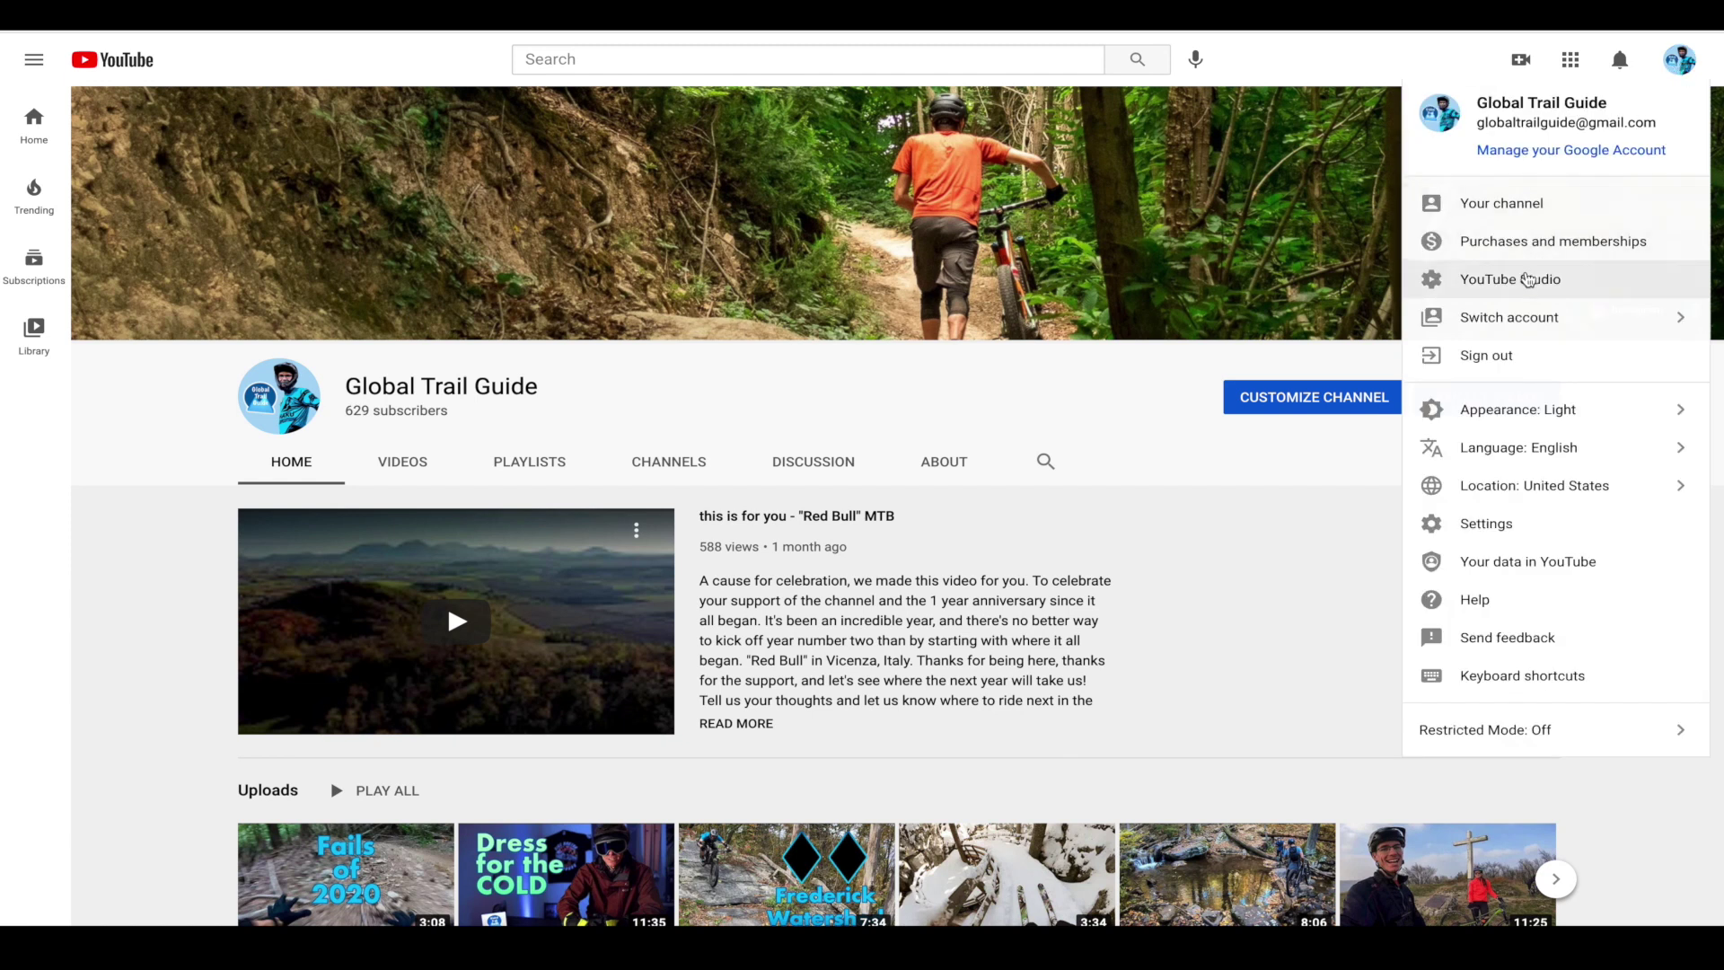
pyautogui.click(1529, 280)
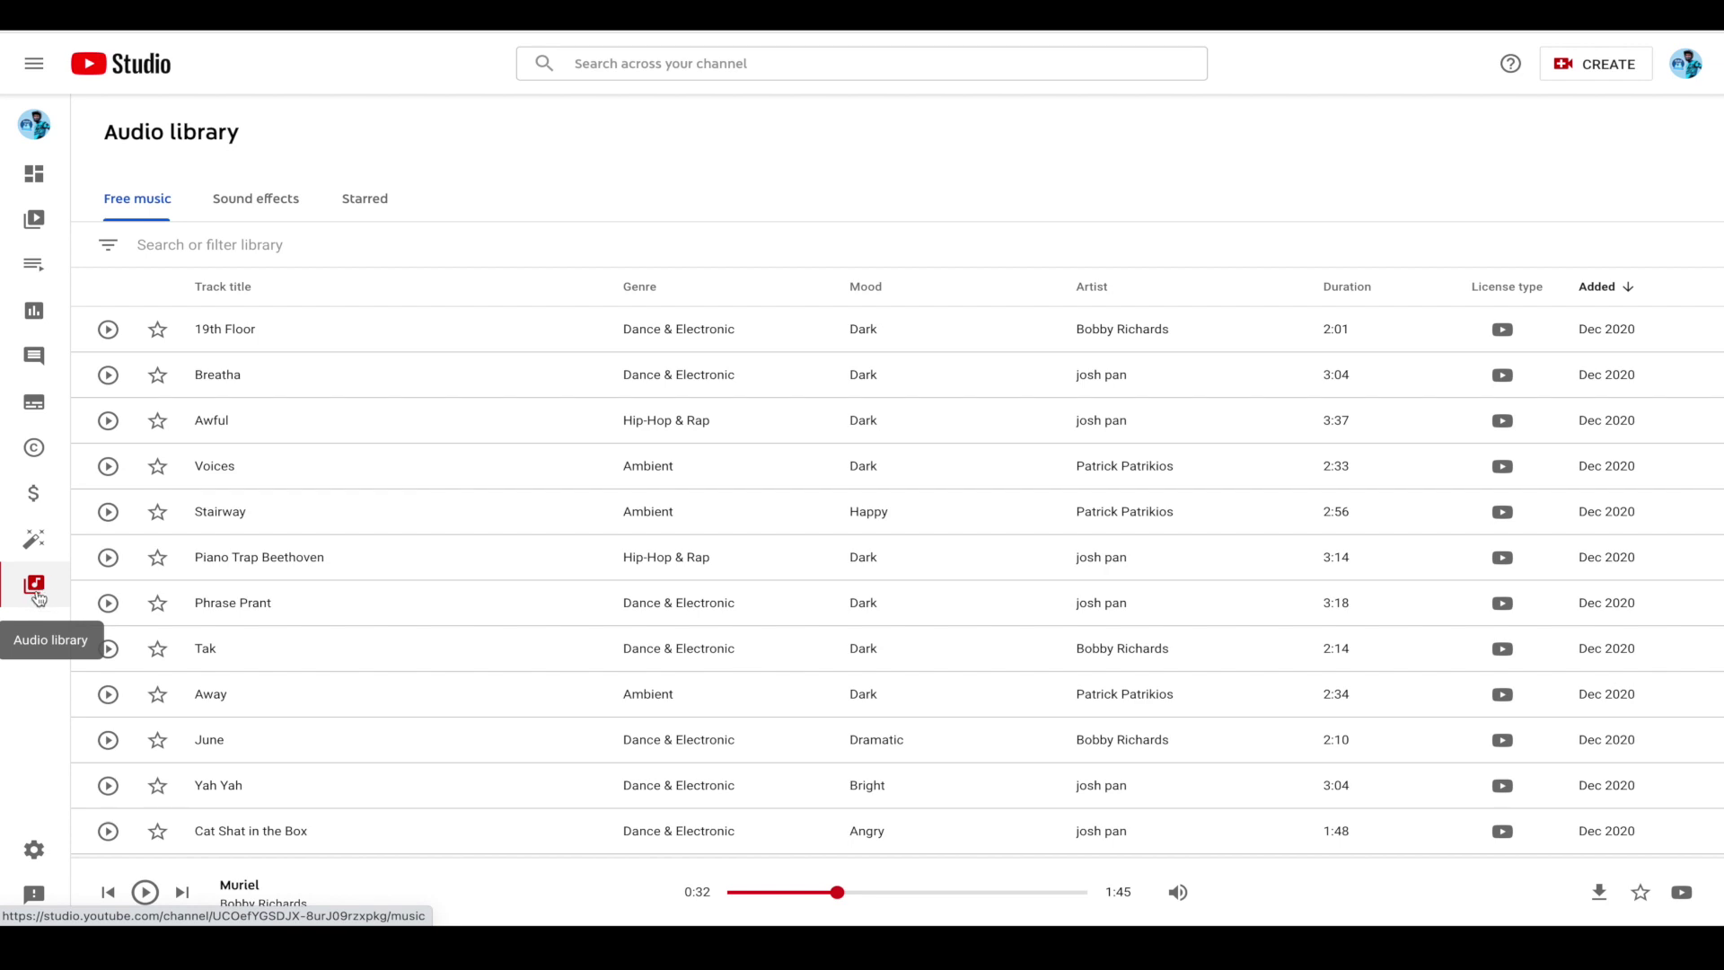
pyautogui.scroll(-3, 520, 631)
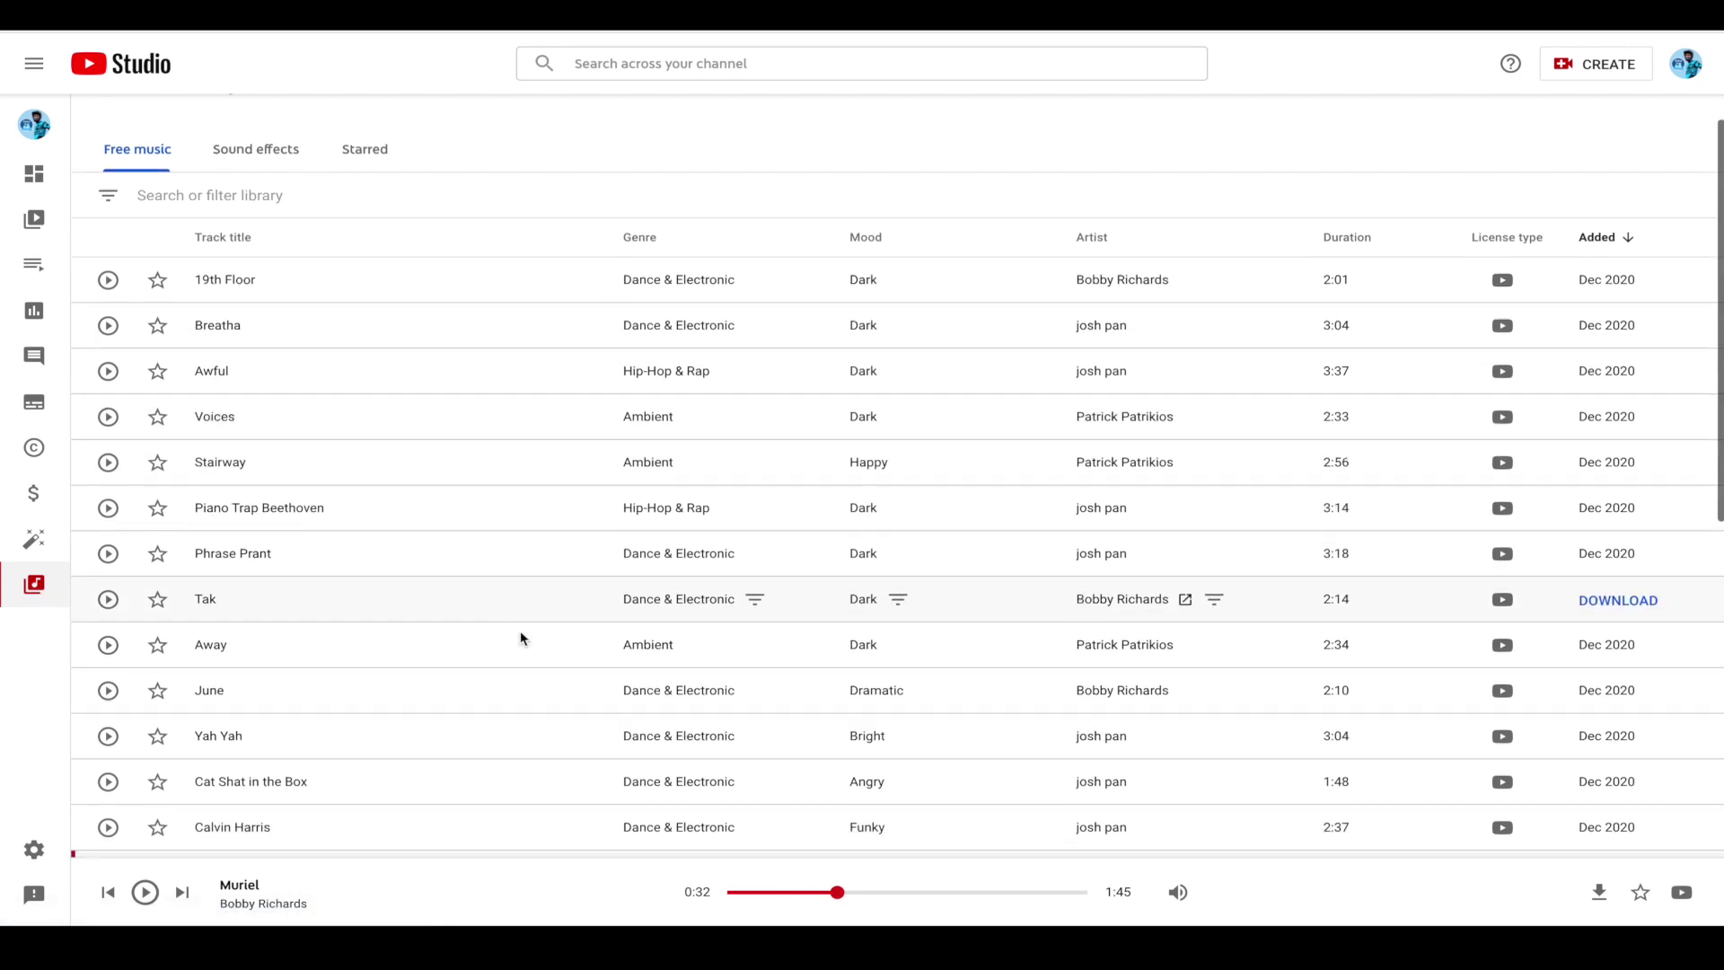
pyautogui.scroll(-5, 521, 636)
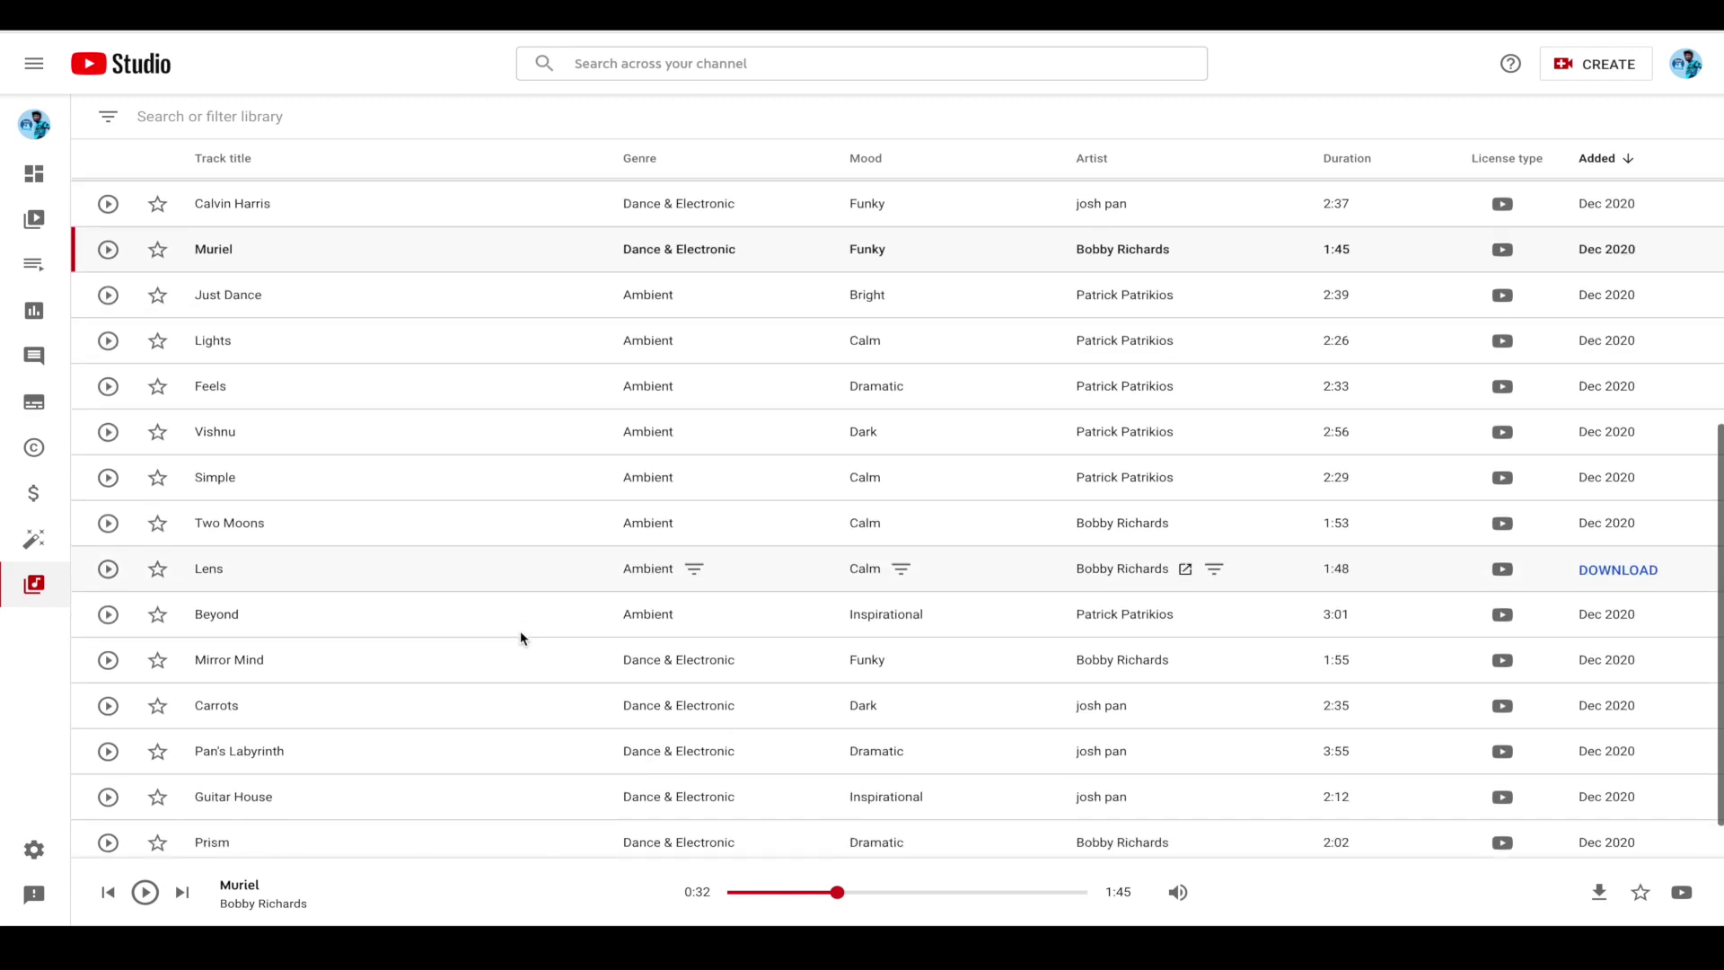
pyautogui.scroll(10, 520, 631)
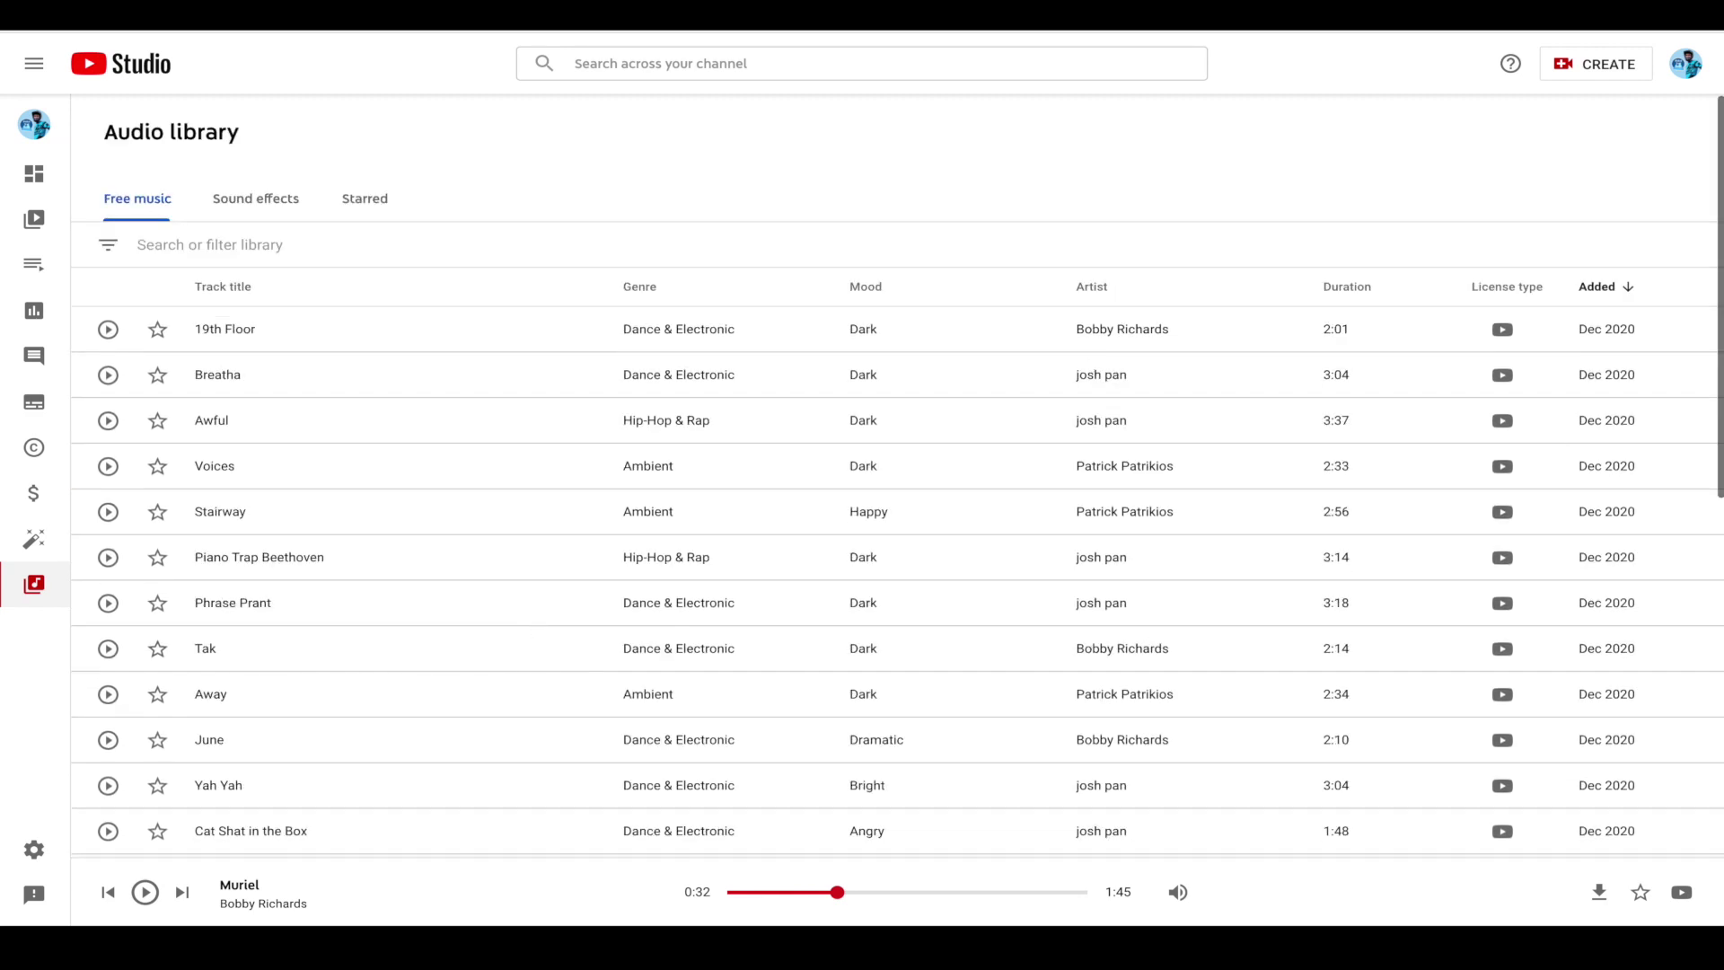
pyautogui.moveTo(1503, 337)
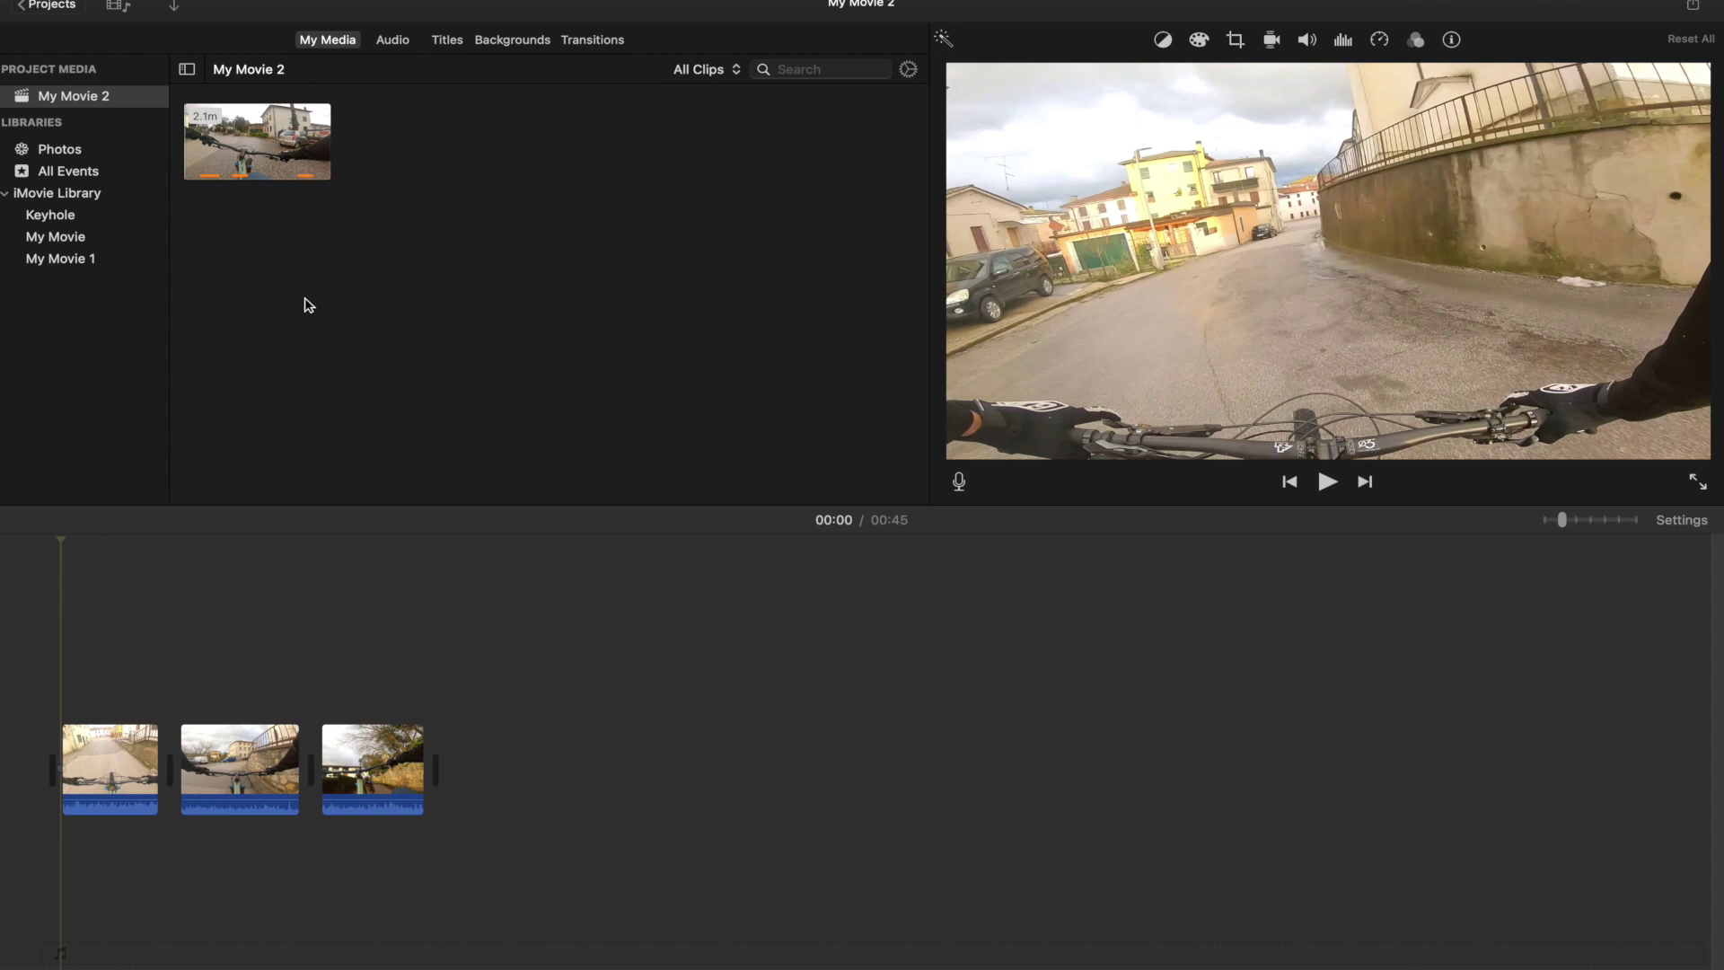
# Import the Muriel music track into the project via File > Import Media
pyautogui.click(130, 3)
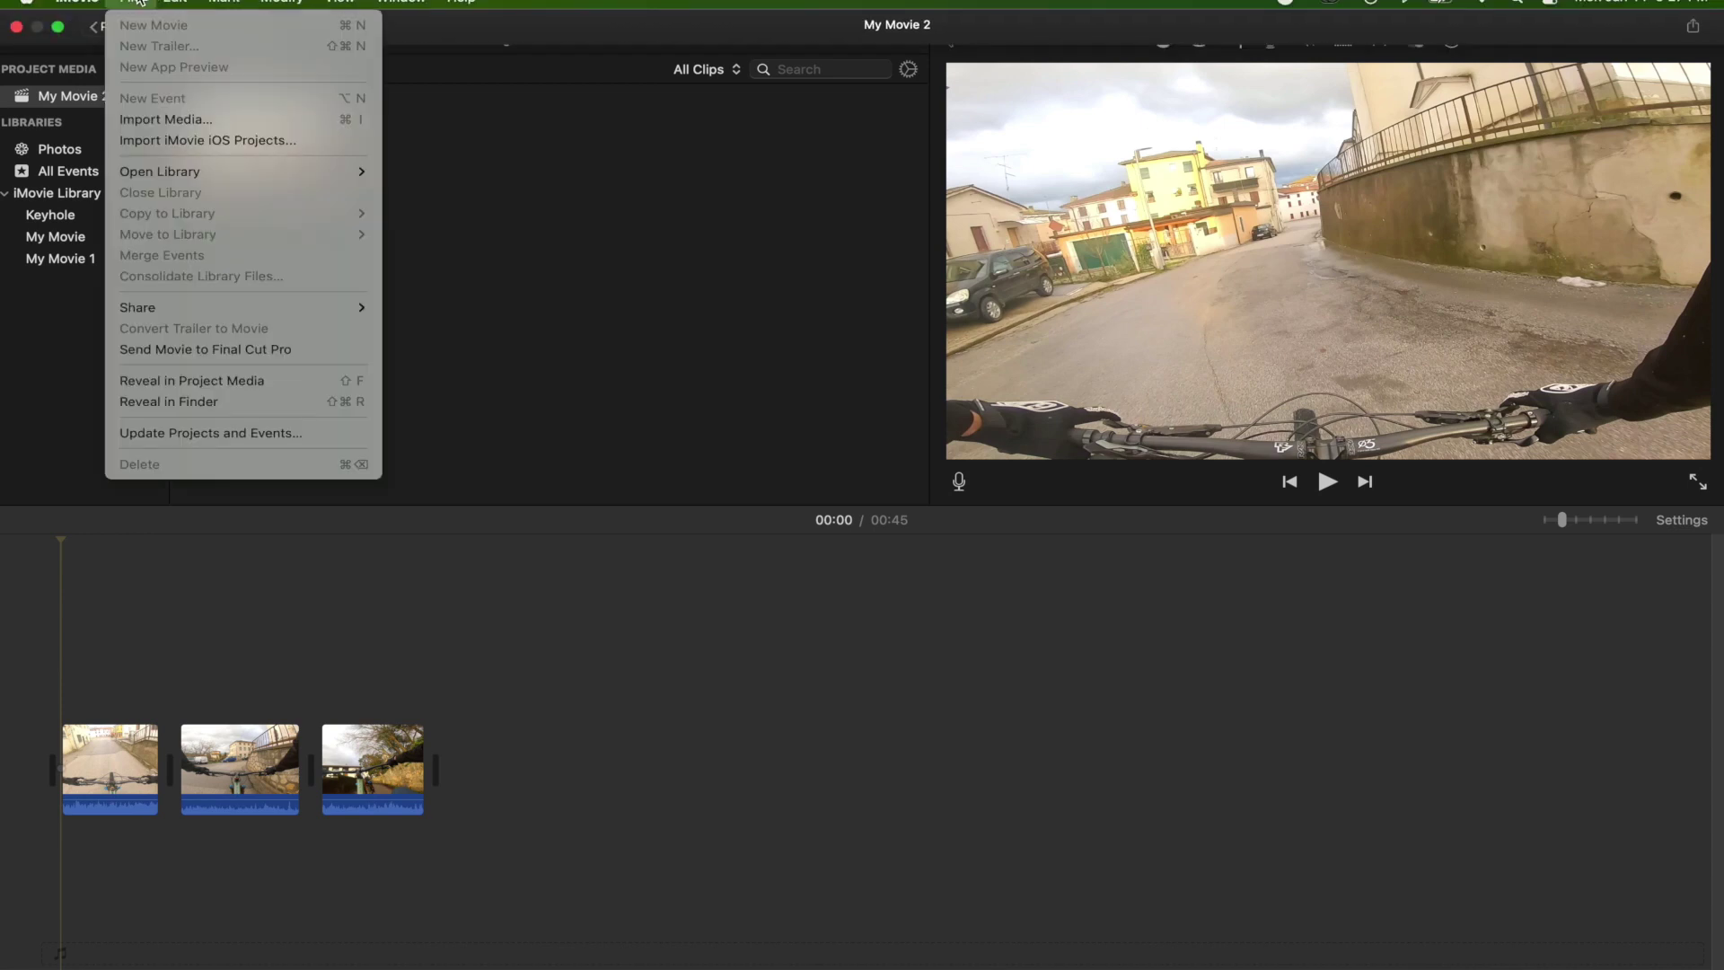
pyautogui.click(189, 132)
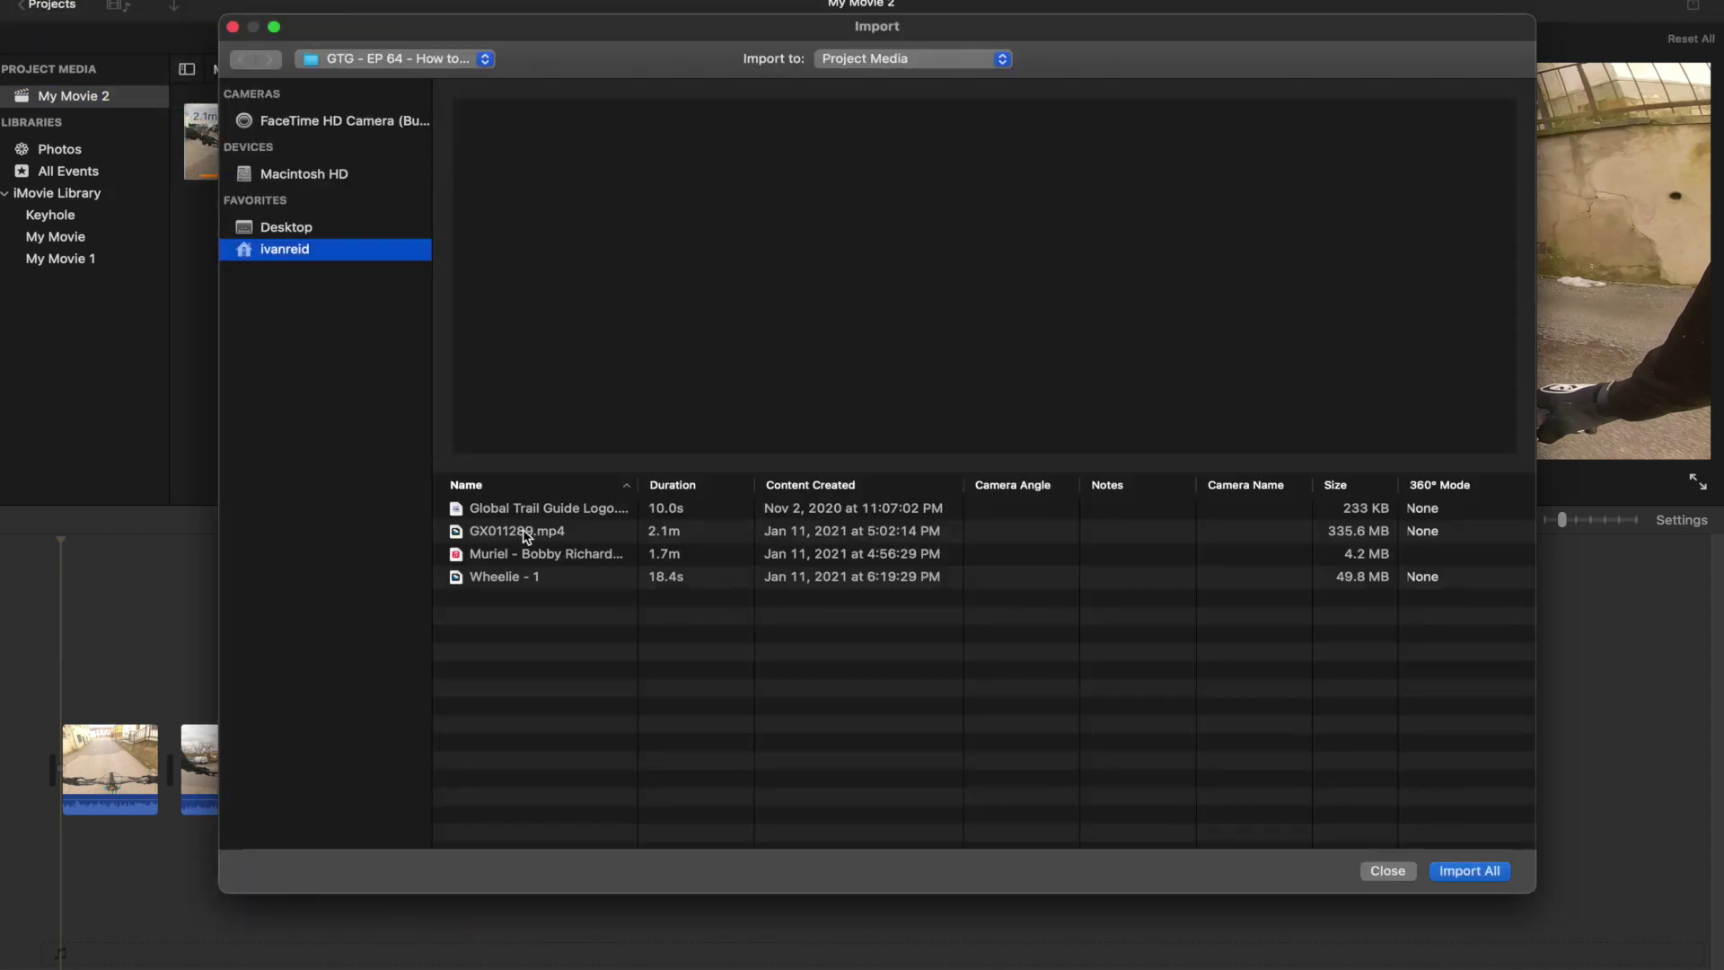
pyautogui.click(563, 559)
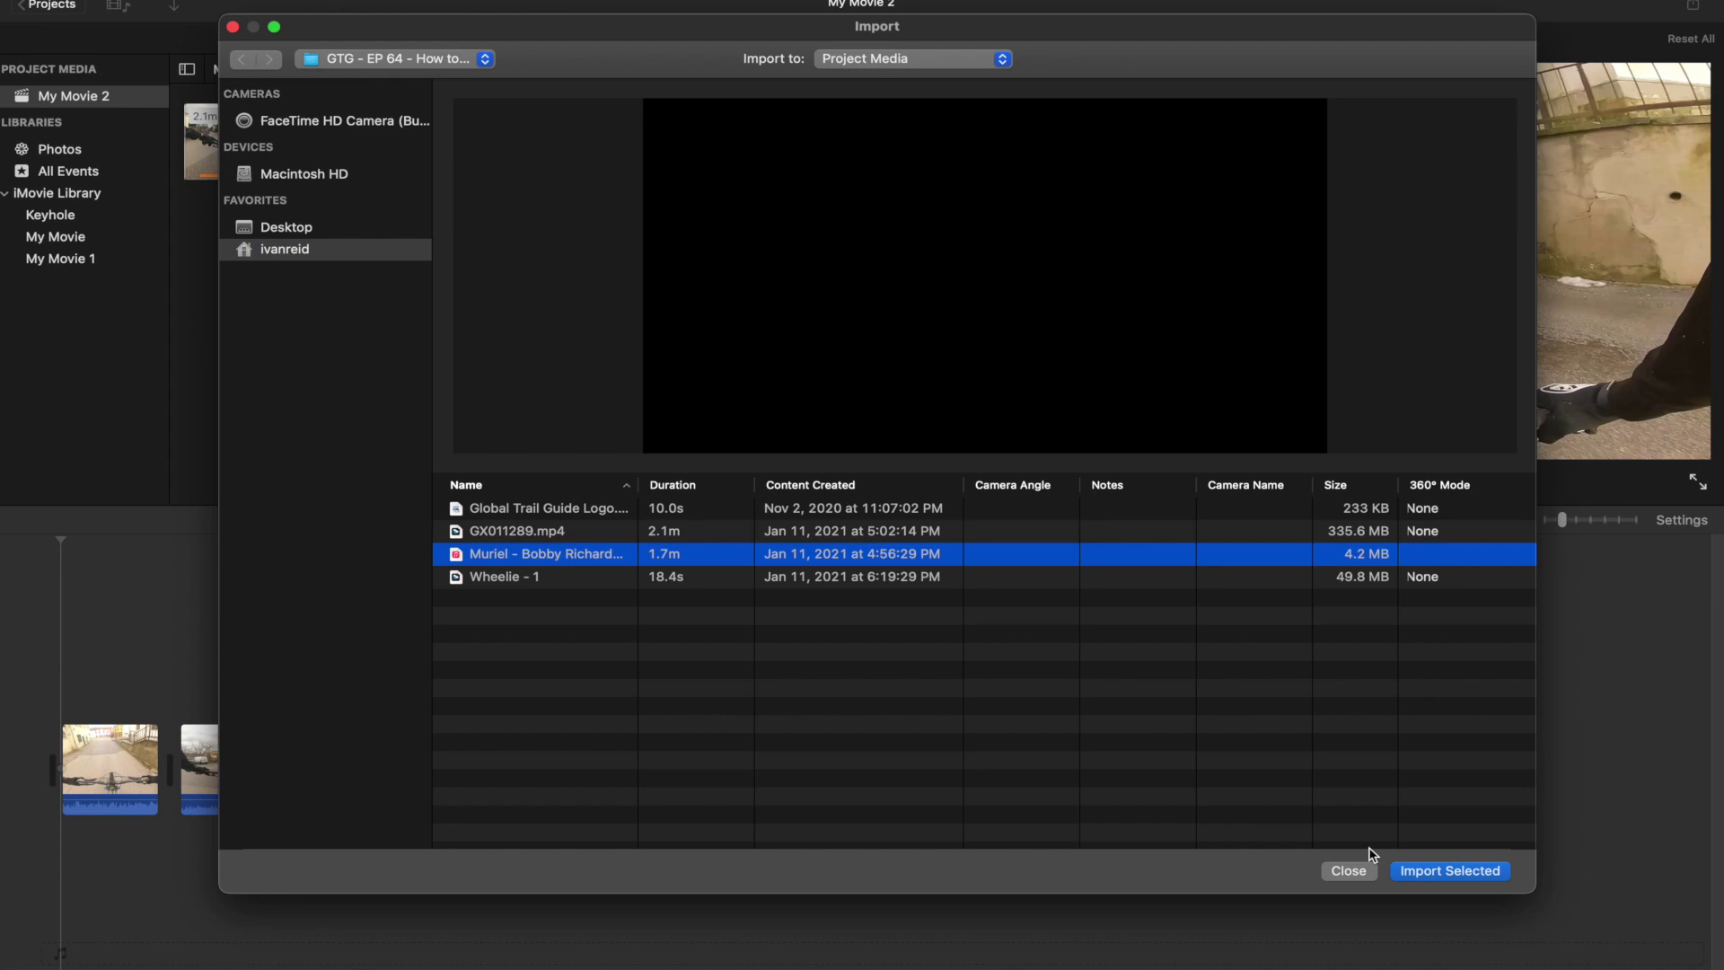
pyautogui.click(1470, 871)
# Lay the Muriel track under the three clips as background music, extending the movie to 01:44
pyautogui.click(269, 148)
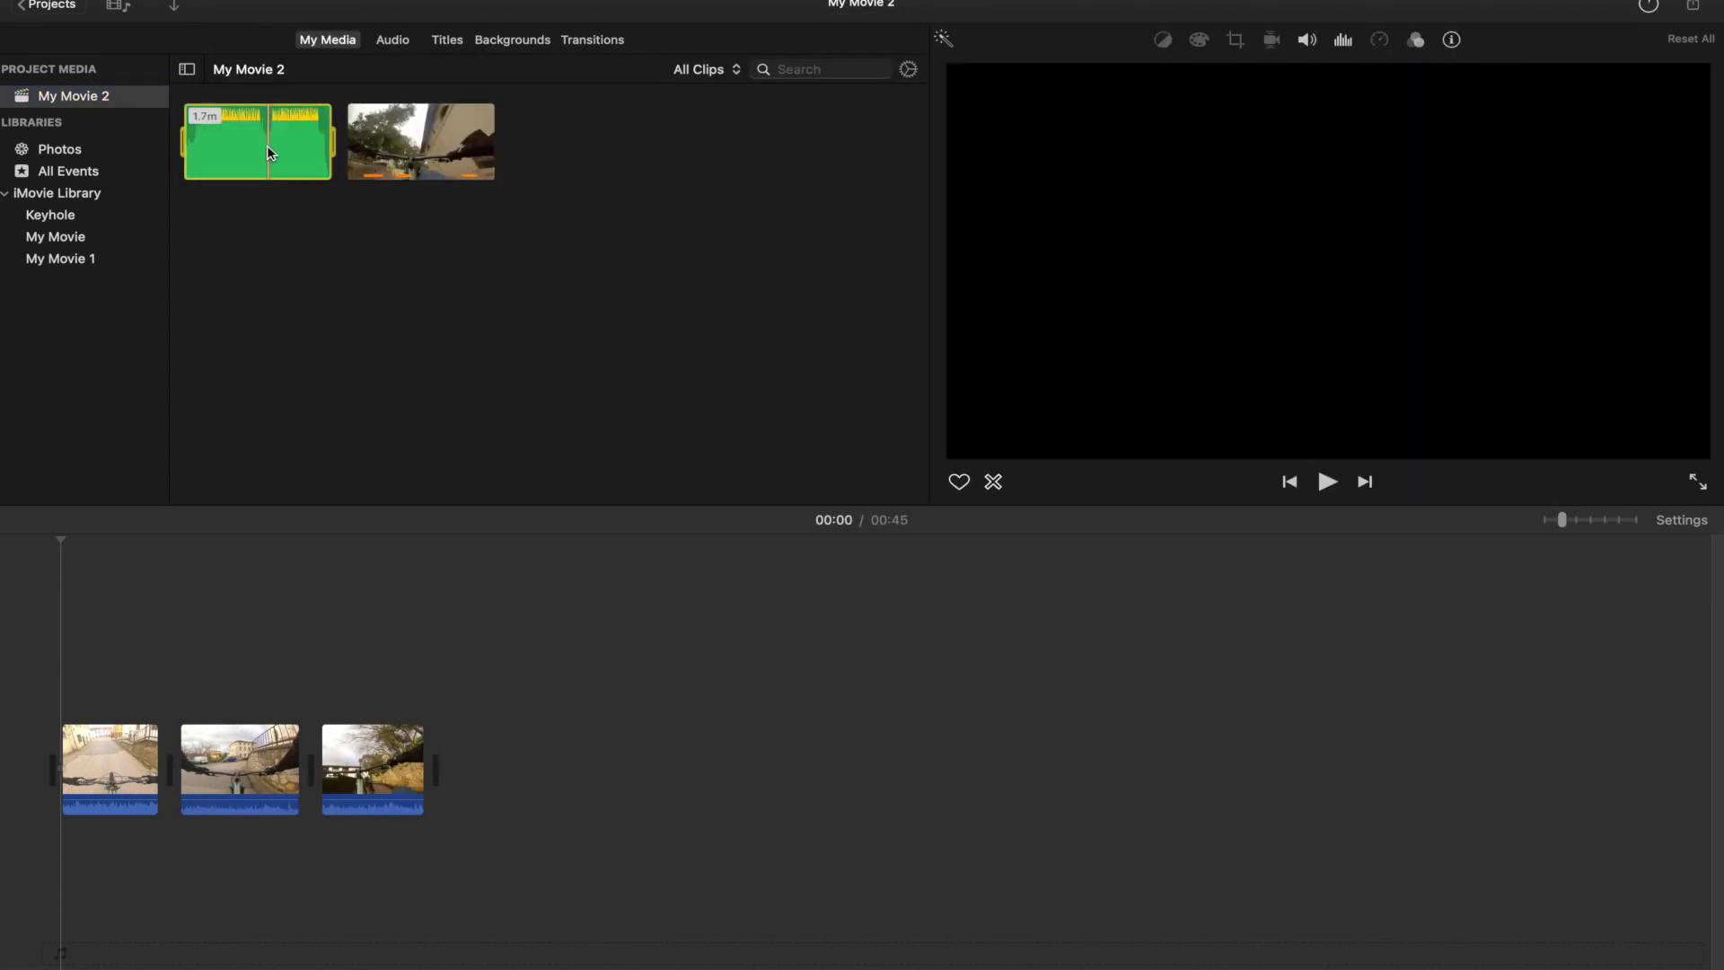
pyautogui.moveTo(296, 485); pyautogui.dragTo(46, 940)
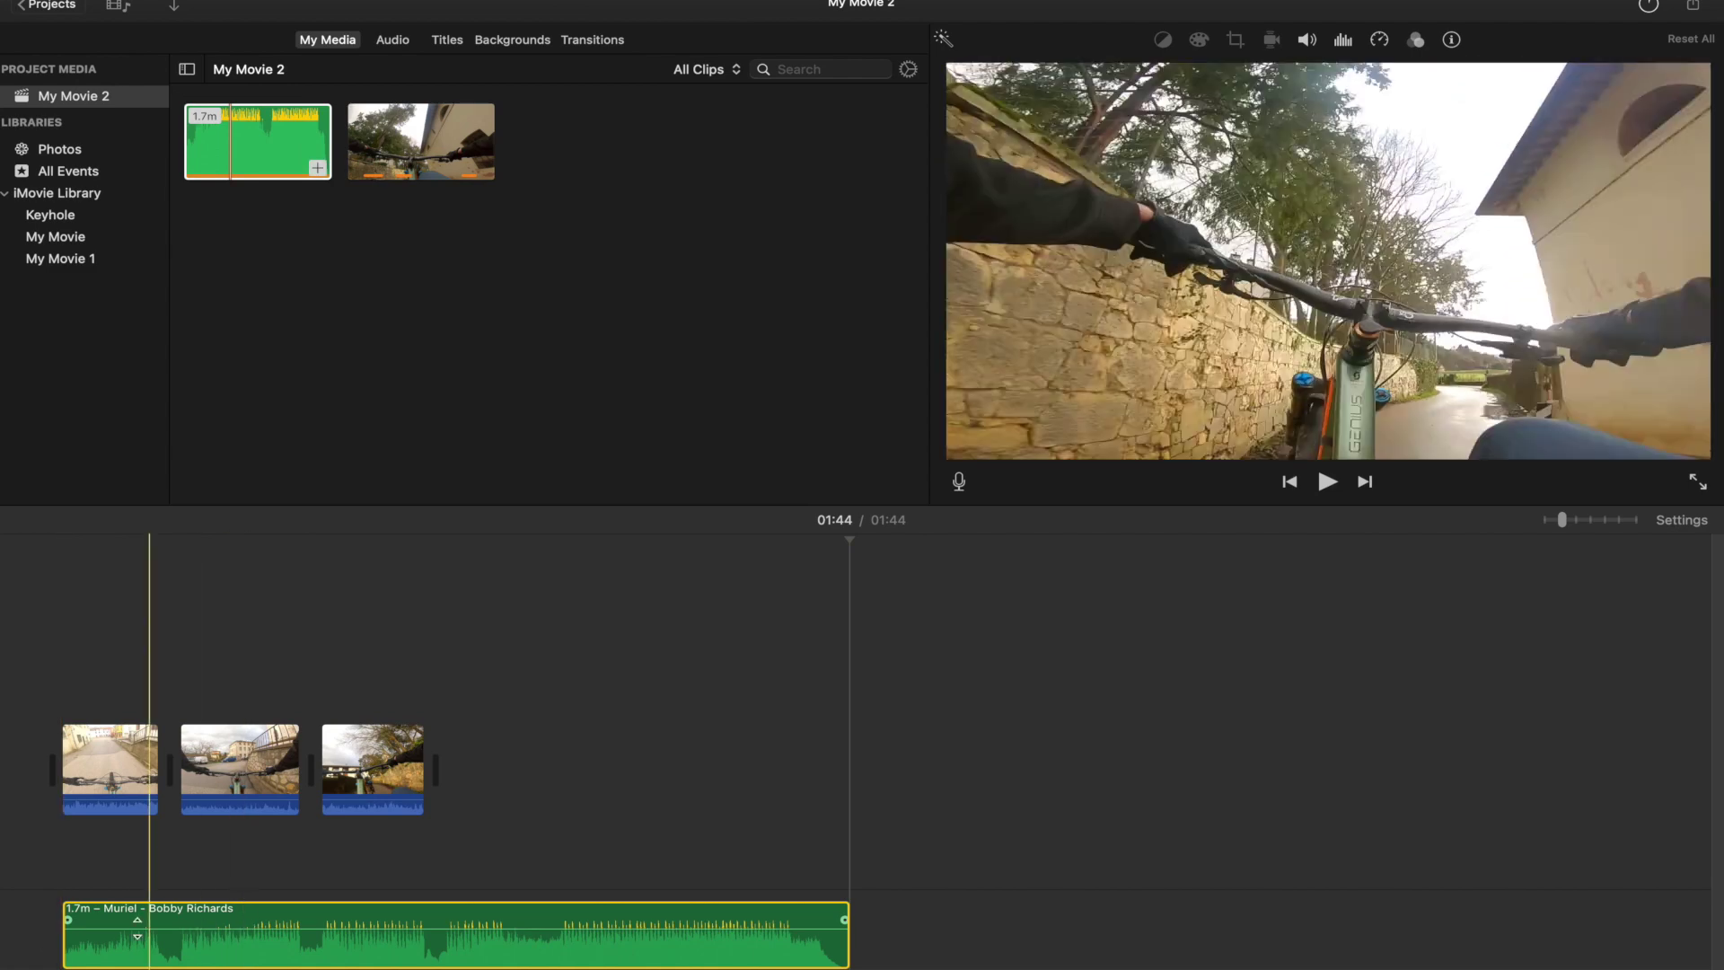
pyautogui.click(76, 861)
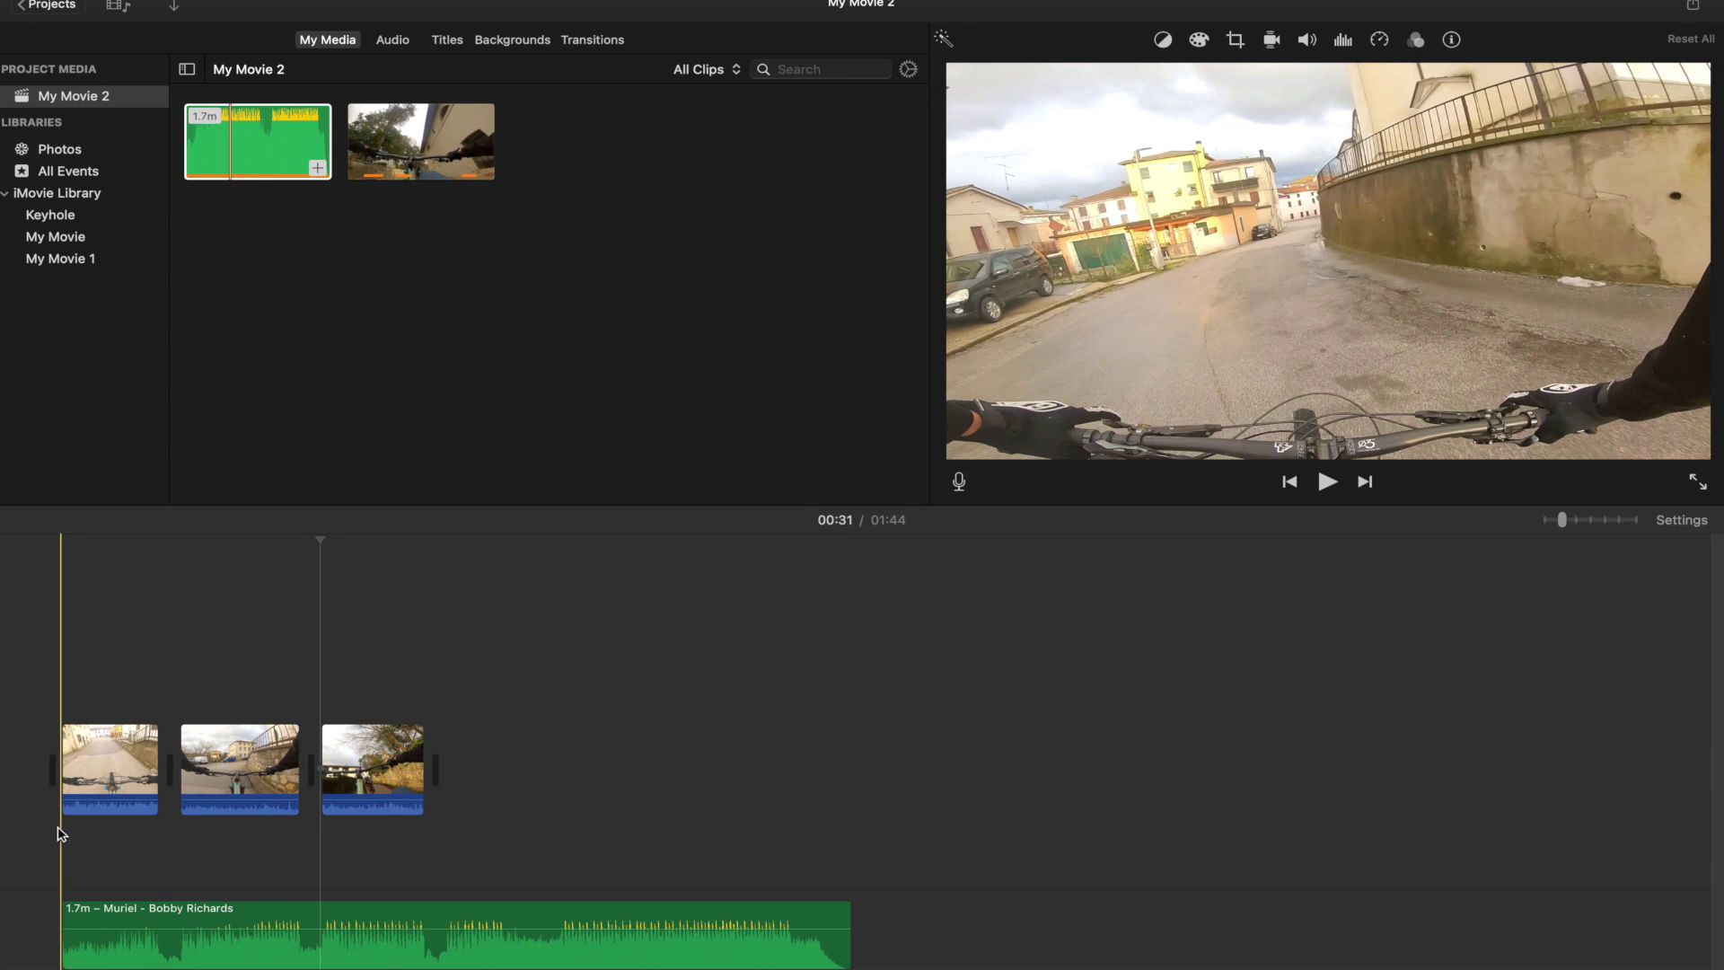
pyautogui.press('space')
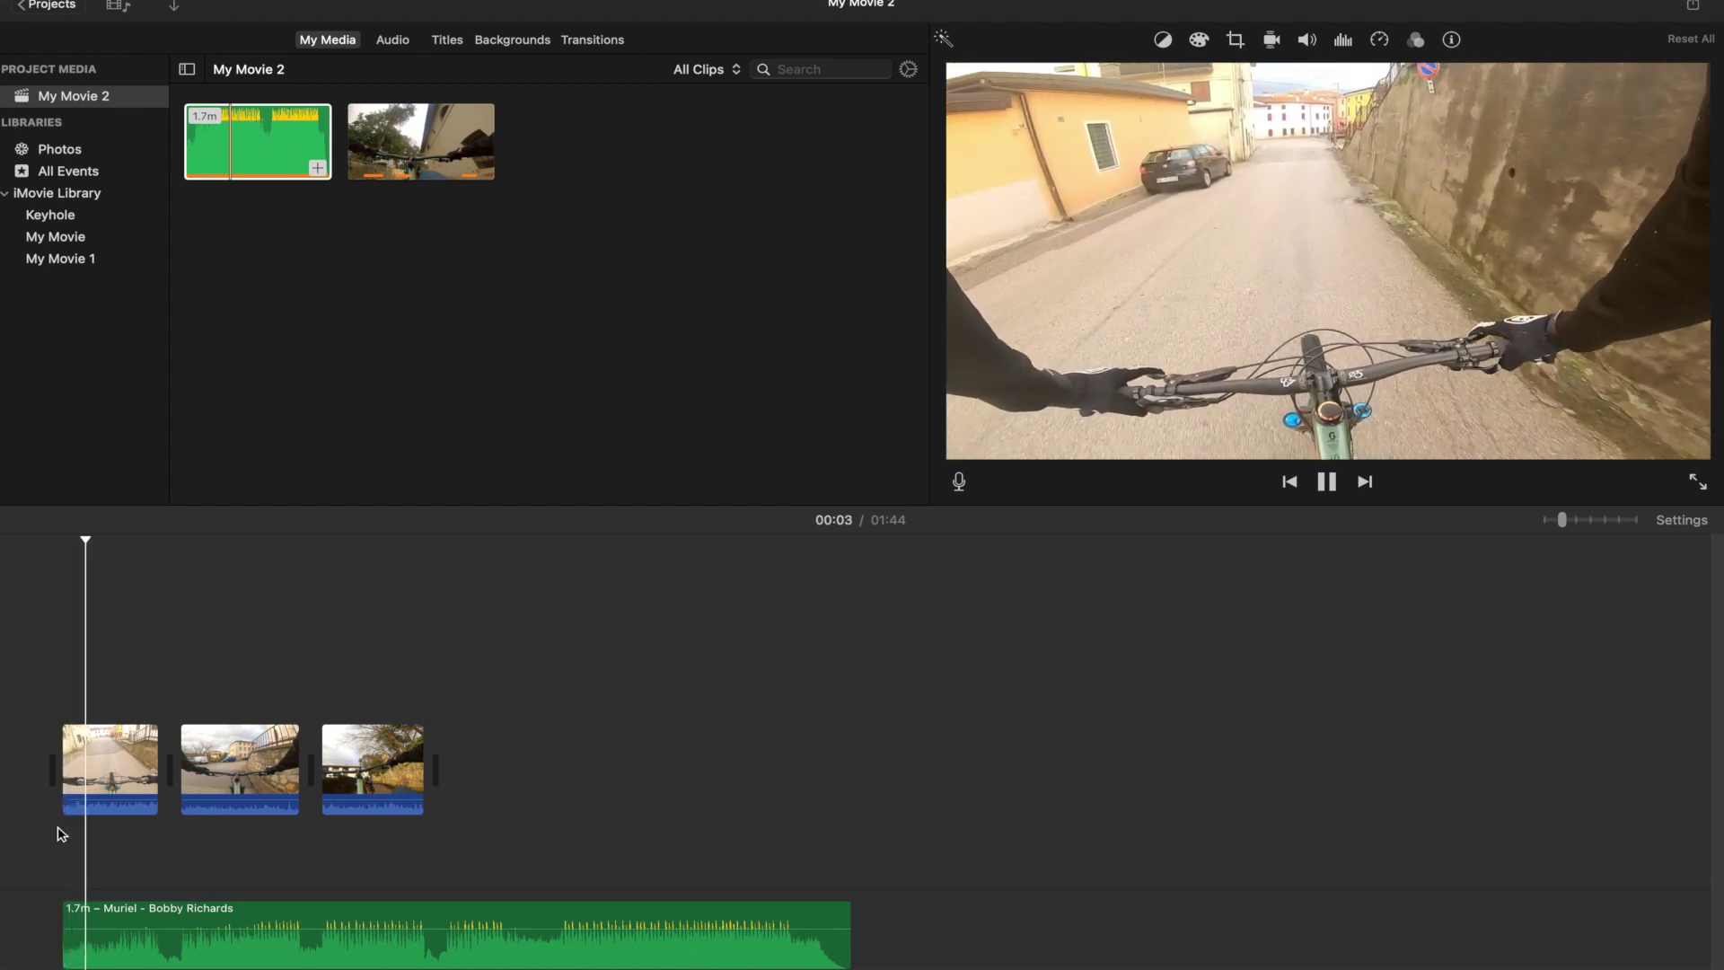
pyautogui.press('space')
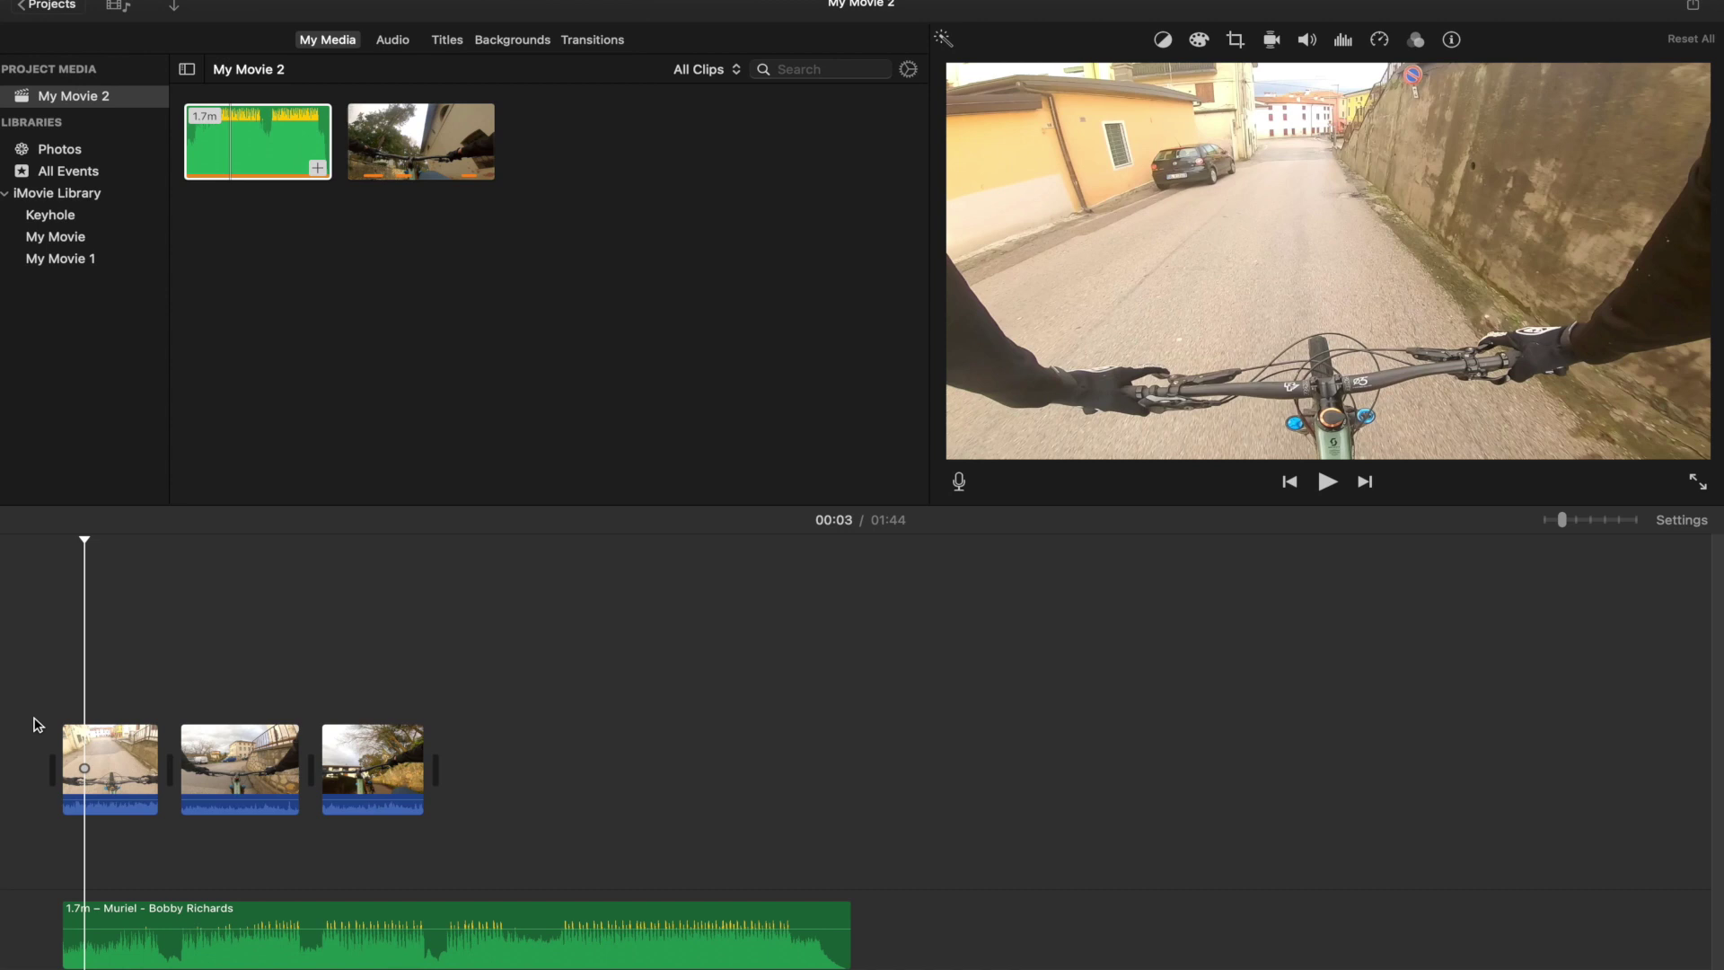
# Lower the first ride clip's volume to 40% and the other two clips' to 41%, then replay
pyautogui.click(86, 742)
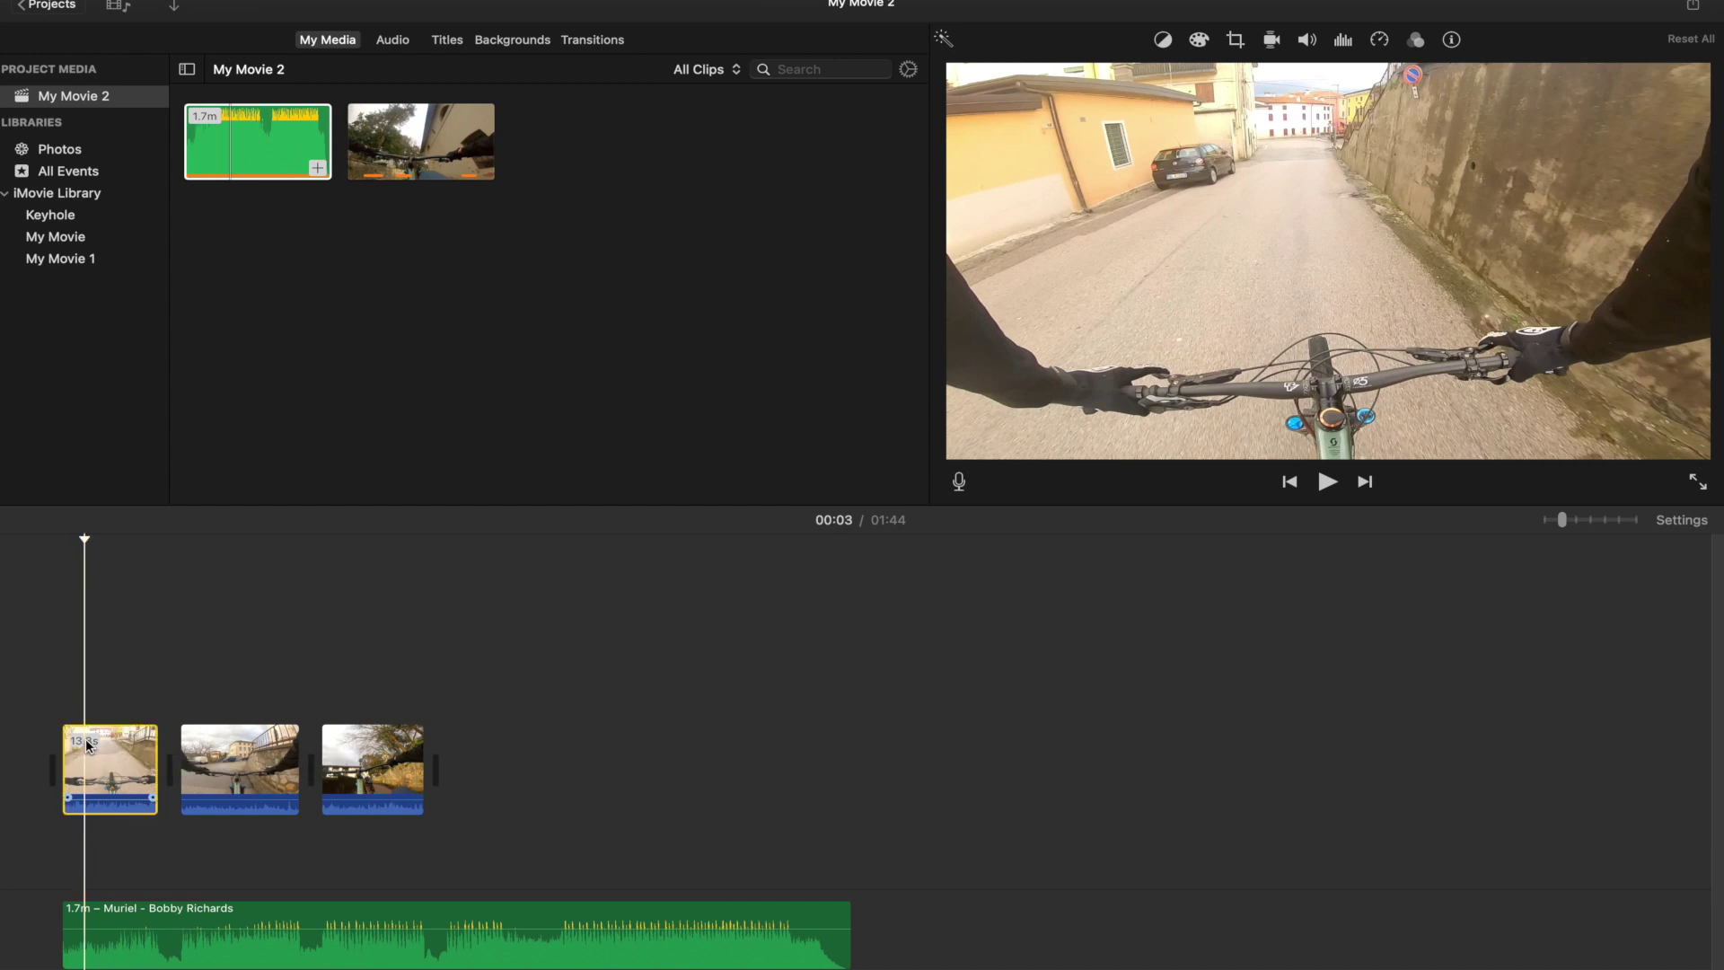
pyautogui.click(1306, 41)
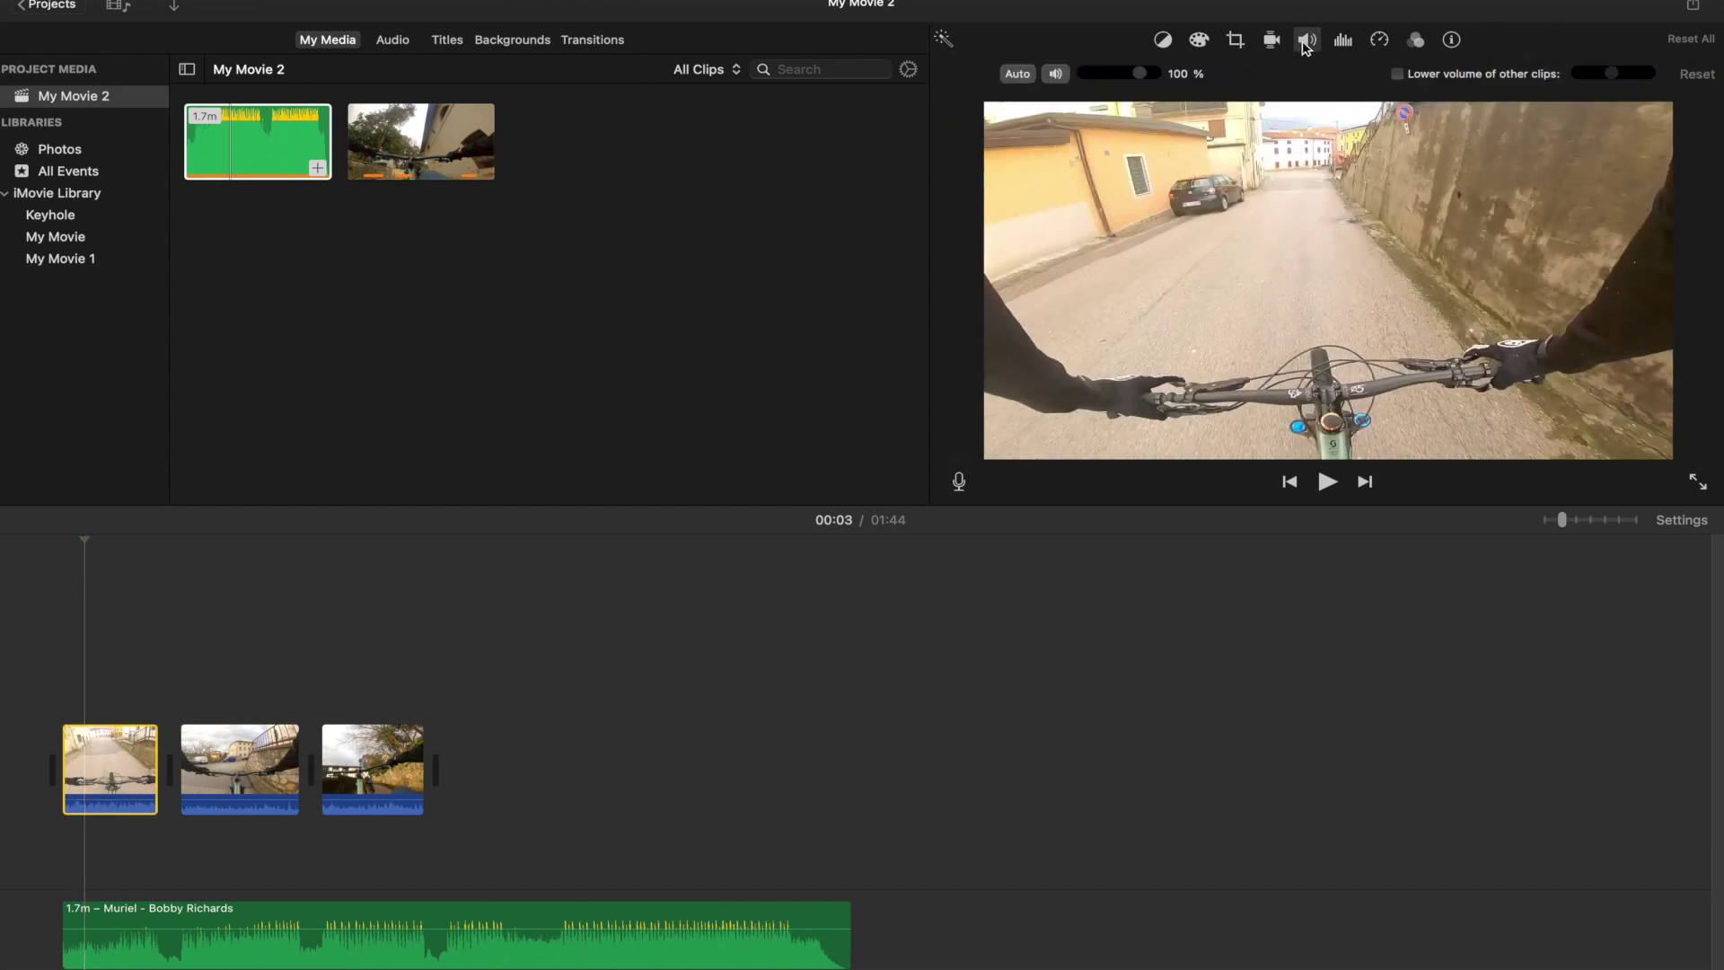
pyautogui.moveTo(1142, 81); pyautogui.dragTo(1131, 81)
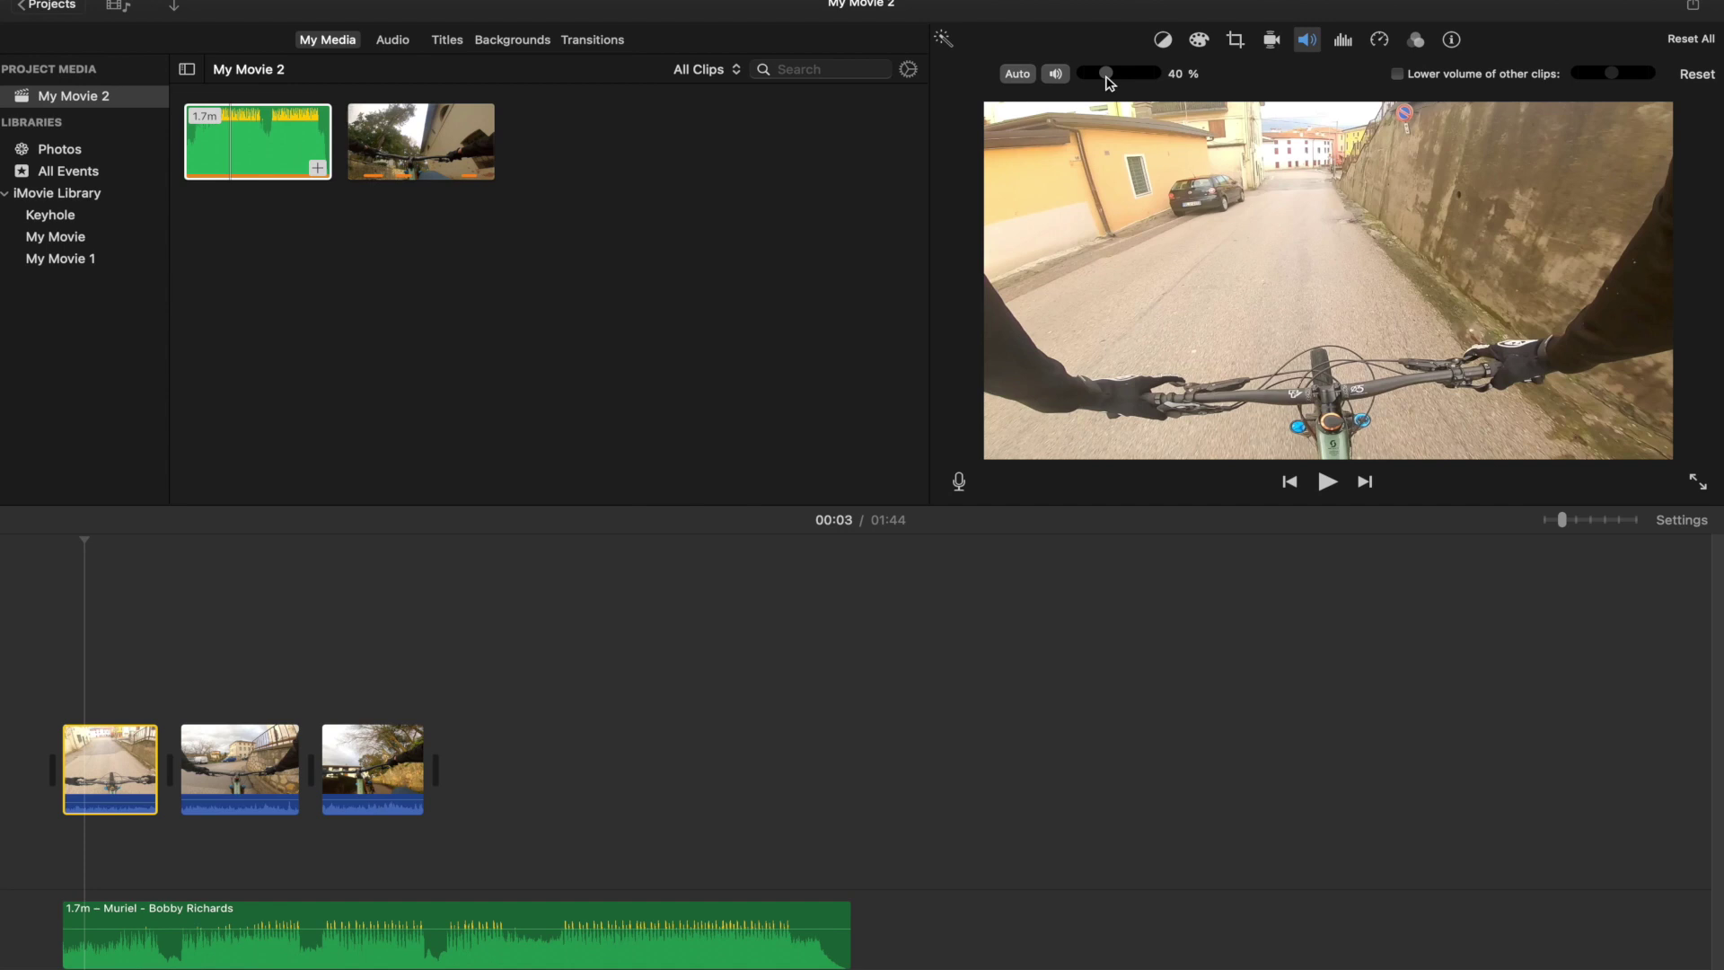
pyautogui.click(106, 664)
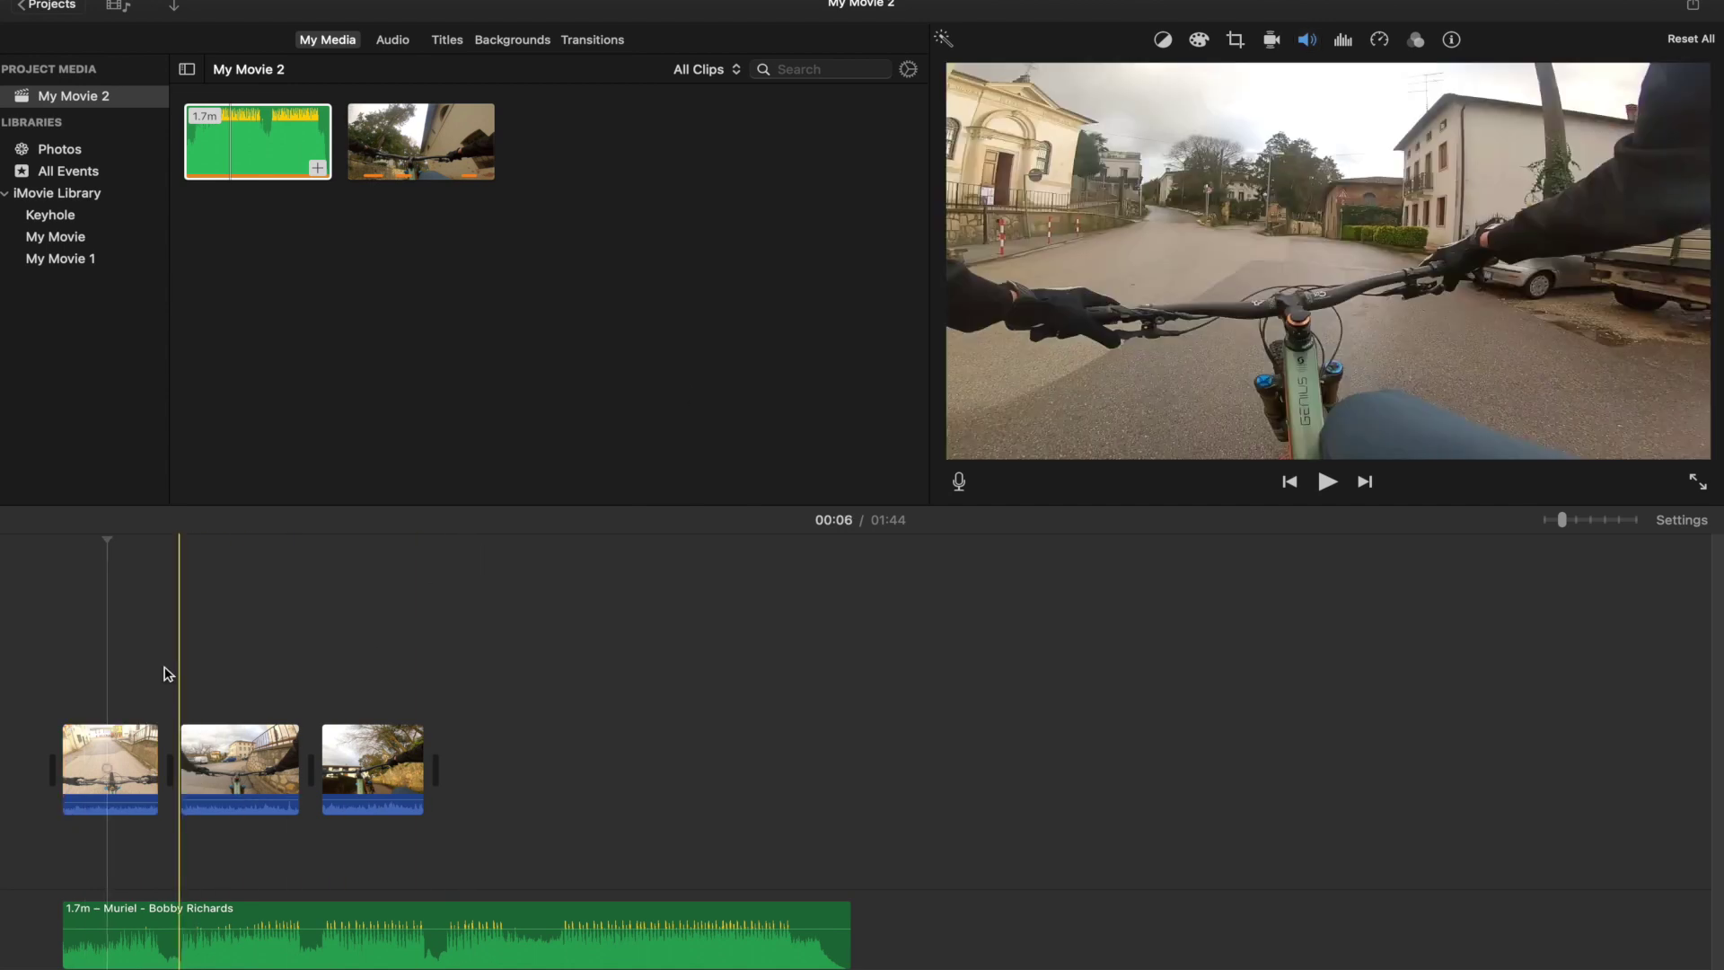
pyautogui.moveTo(165, 673); pyautogui.dragTo(406, 805)
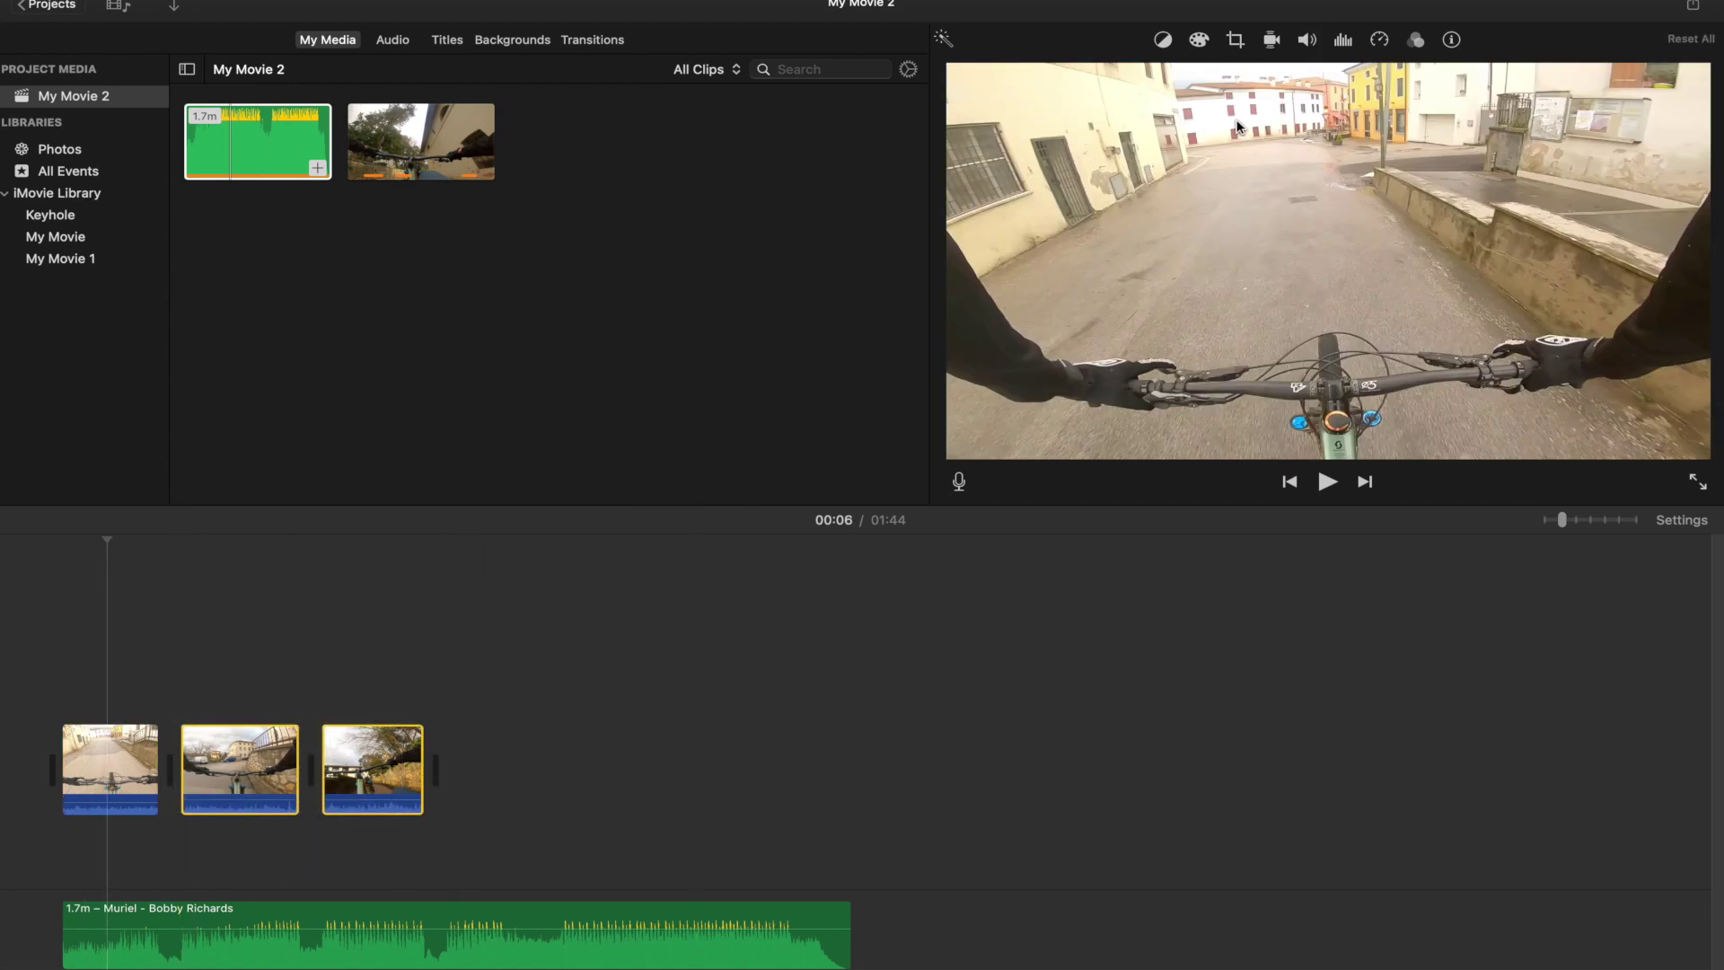
pyautogui.click(1308, 41)
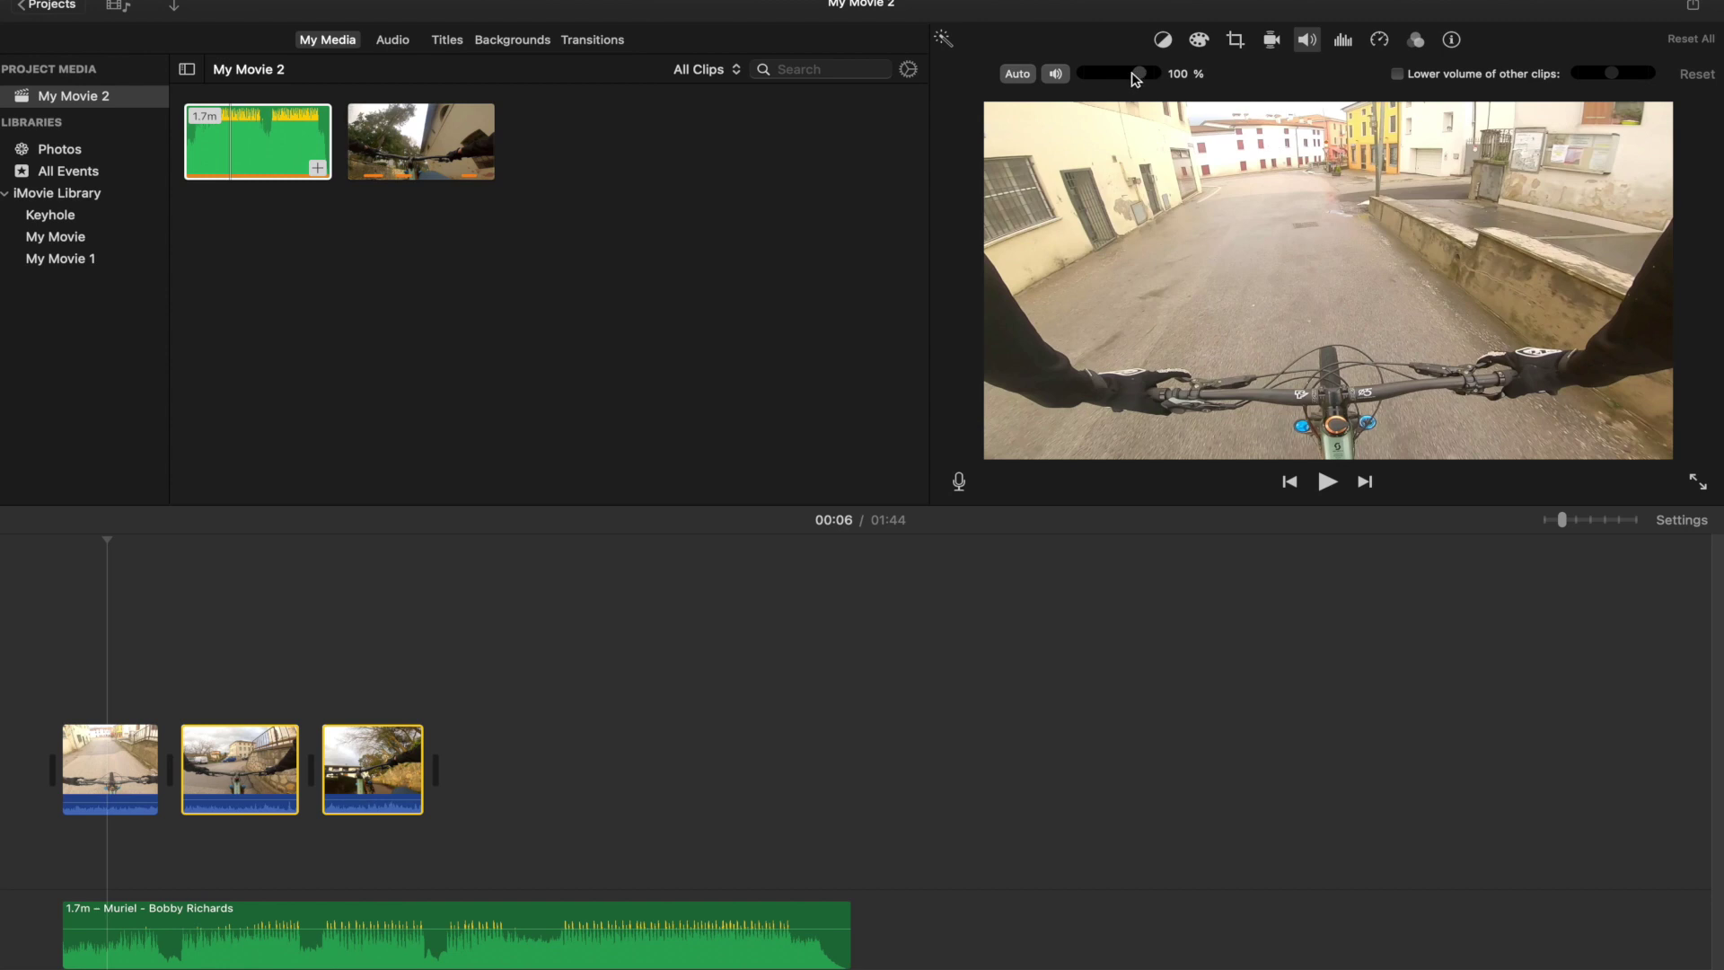
pyautogui.moveTo(1136, 79); pyautogui.dragTo(1119, 79)
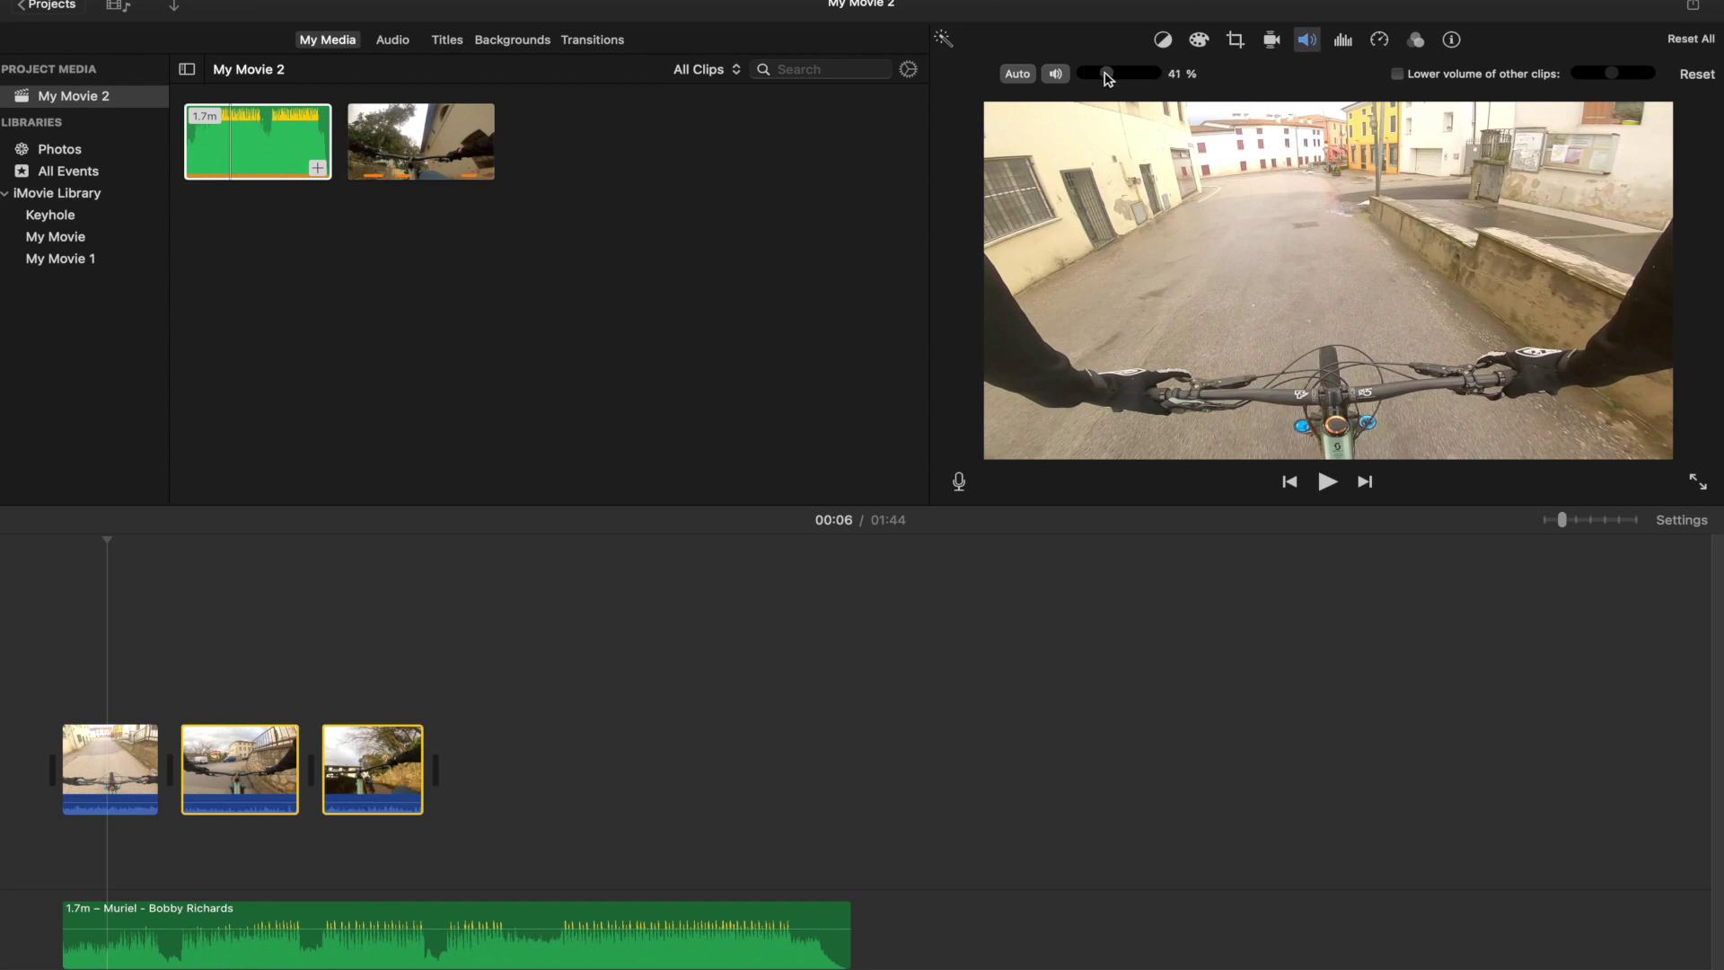
pyautogui.click(504, 790)
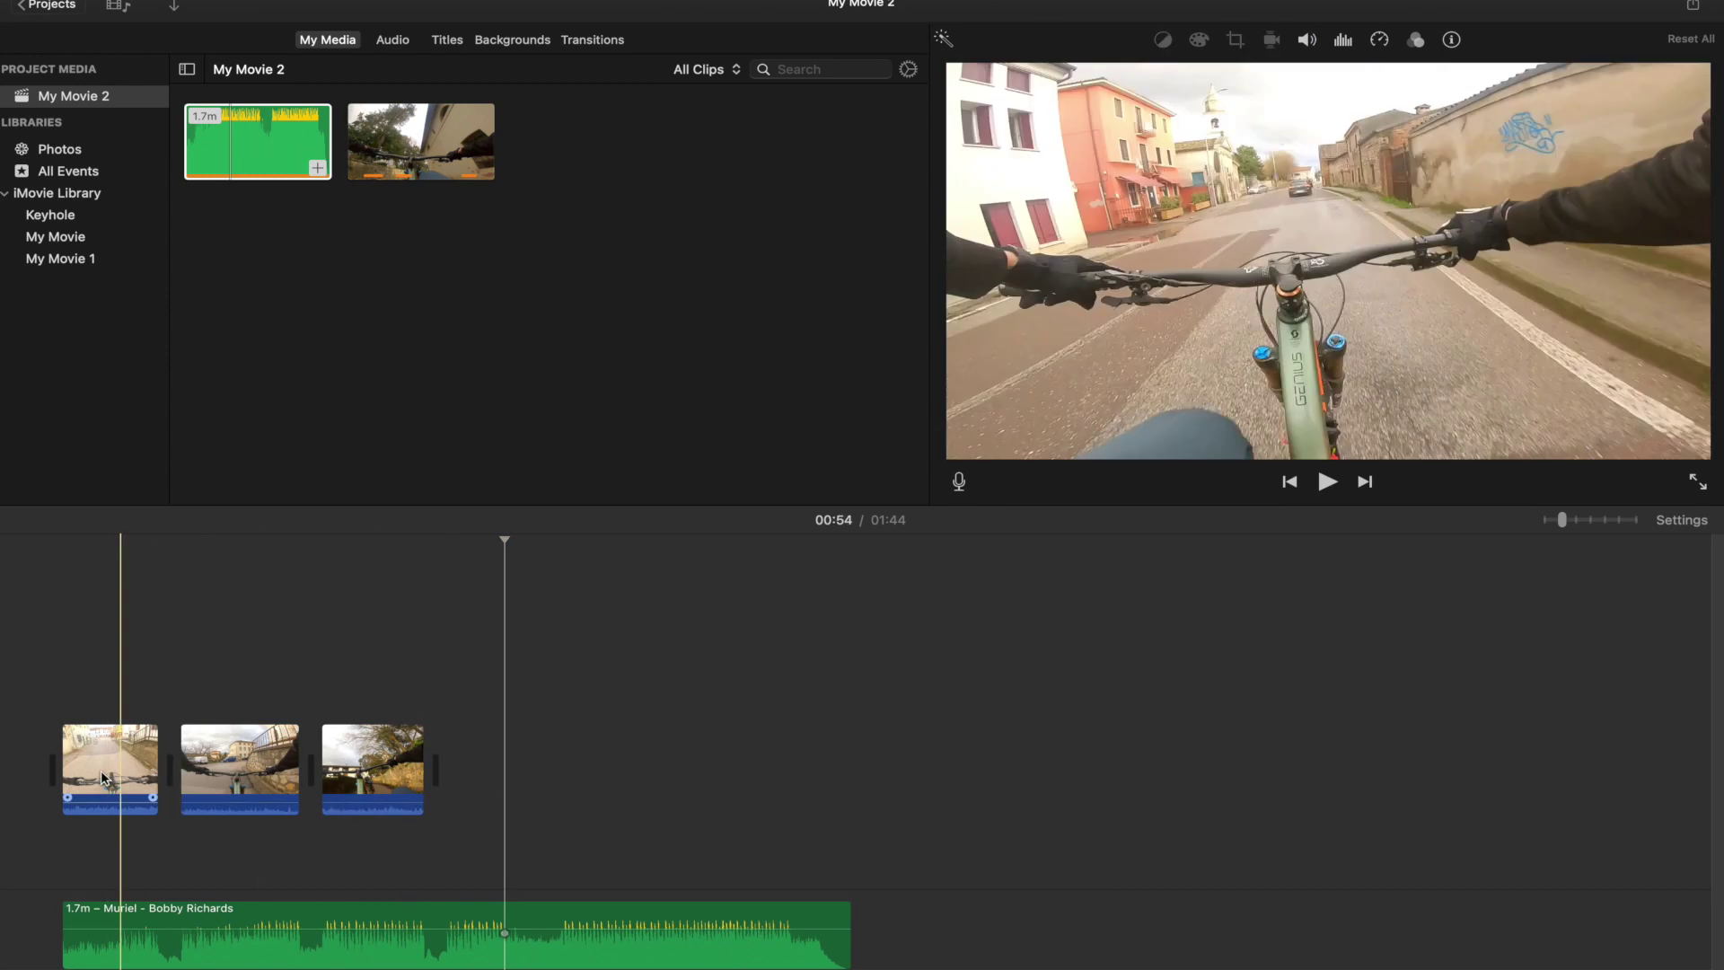
pyautogui.click(36, 791)
# Preview the movie, return the playhead to the start, and zoom the timeline in to widen the clips
pyautogui.press('space')
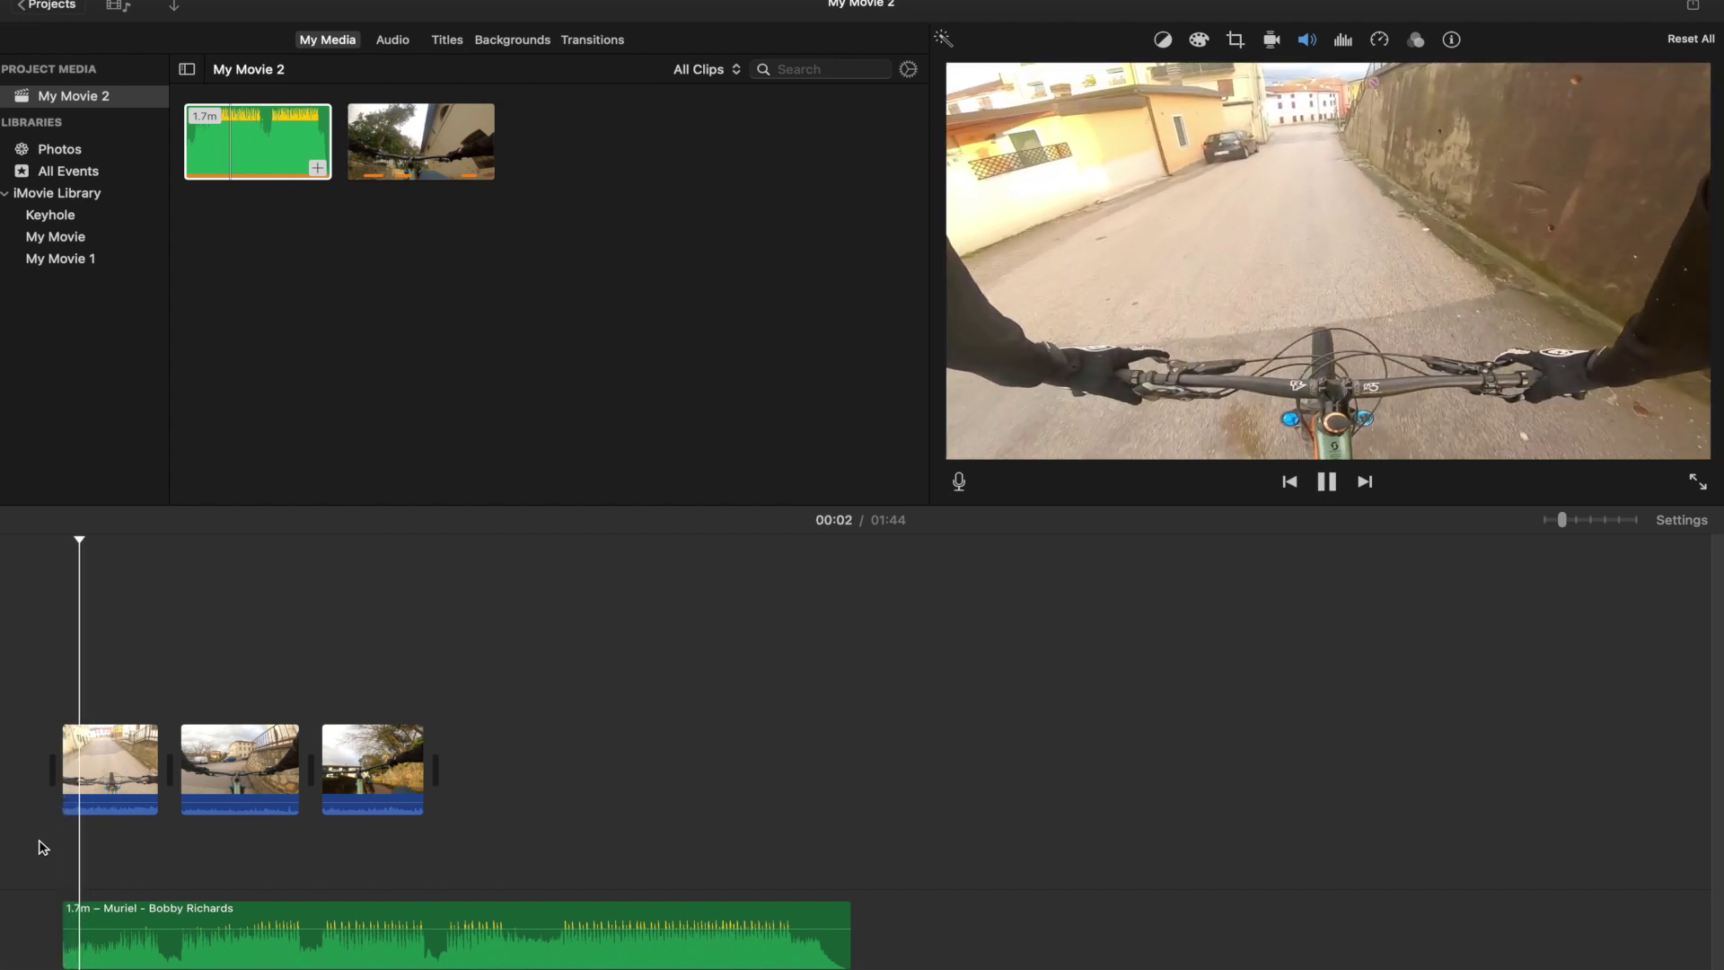
pyautogui.press('space')
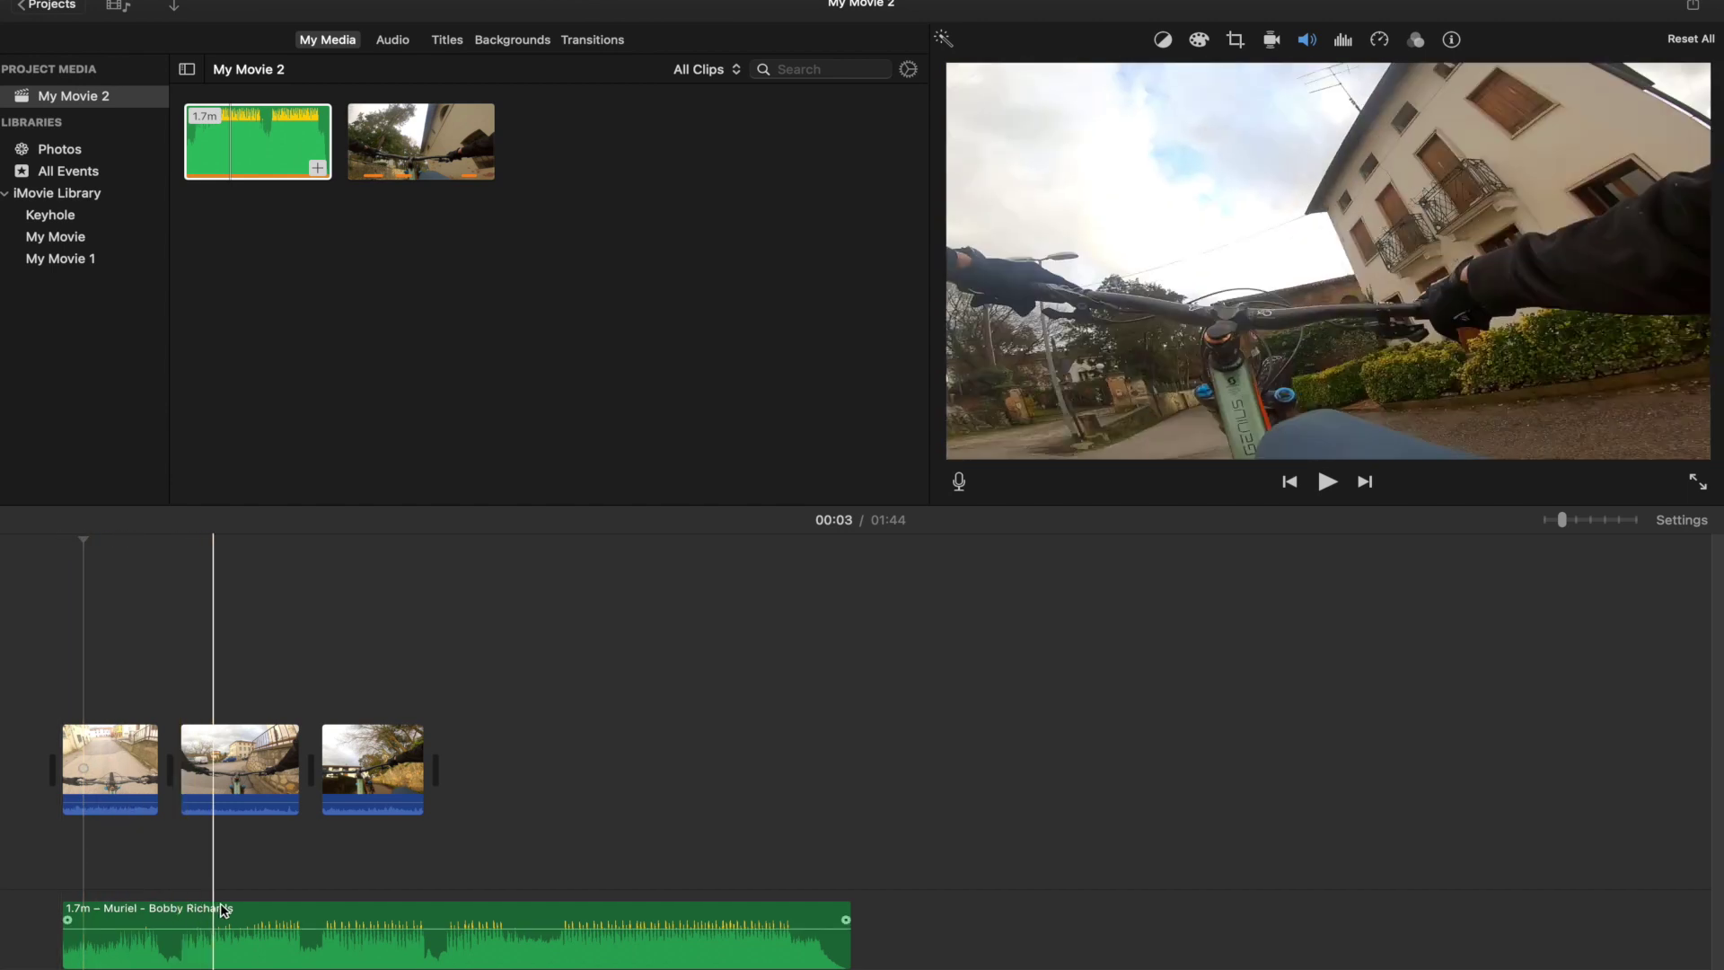
pyautogui.click(544, 853)
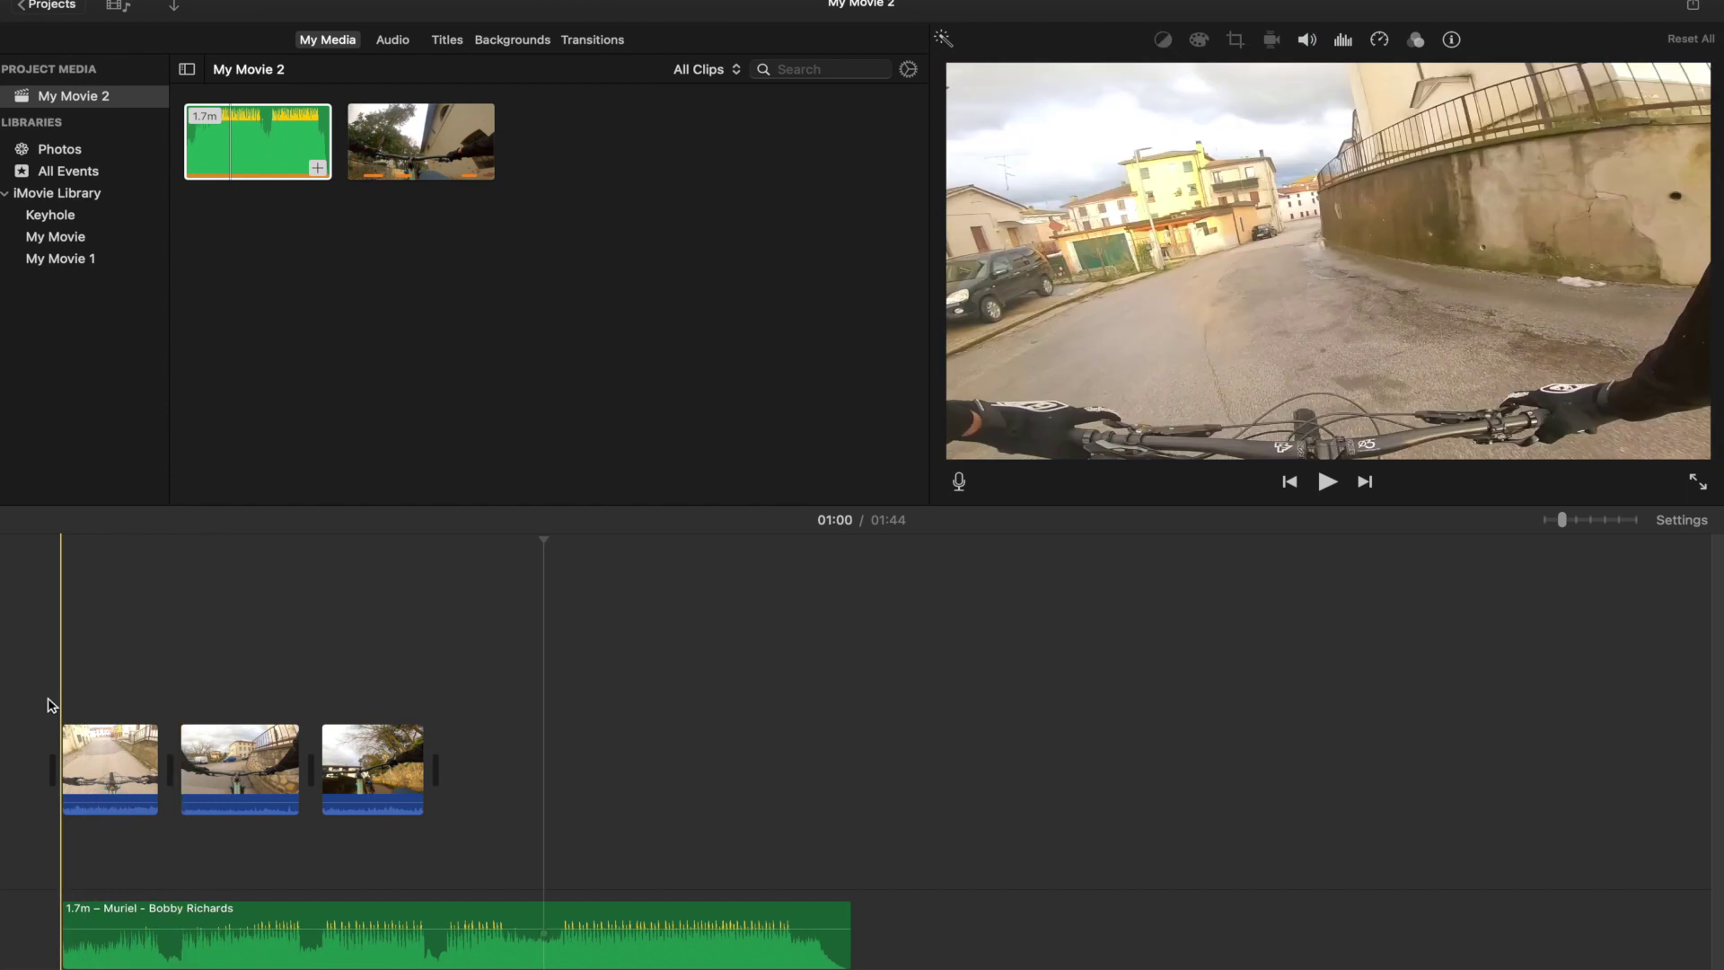
pyautogui.click(59, 700)
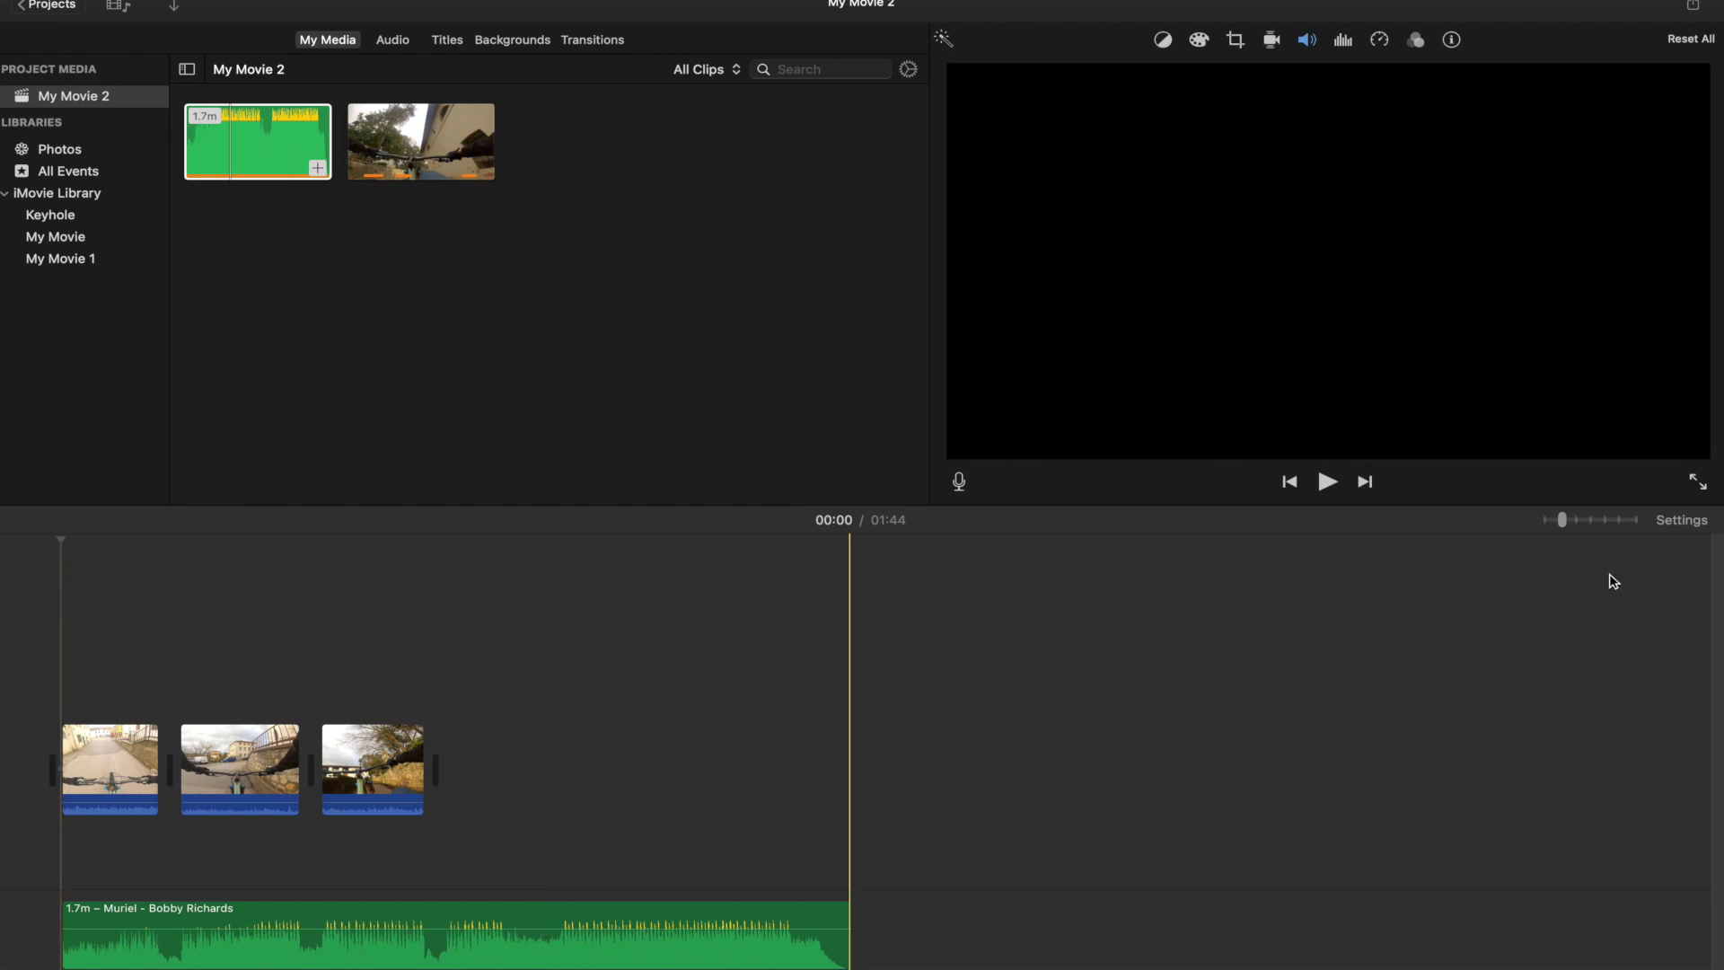
pyautogui.moveTo(1570, 525); pyautogui.dragTo(1606, 521)
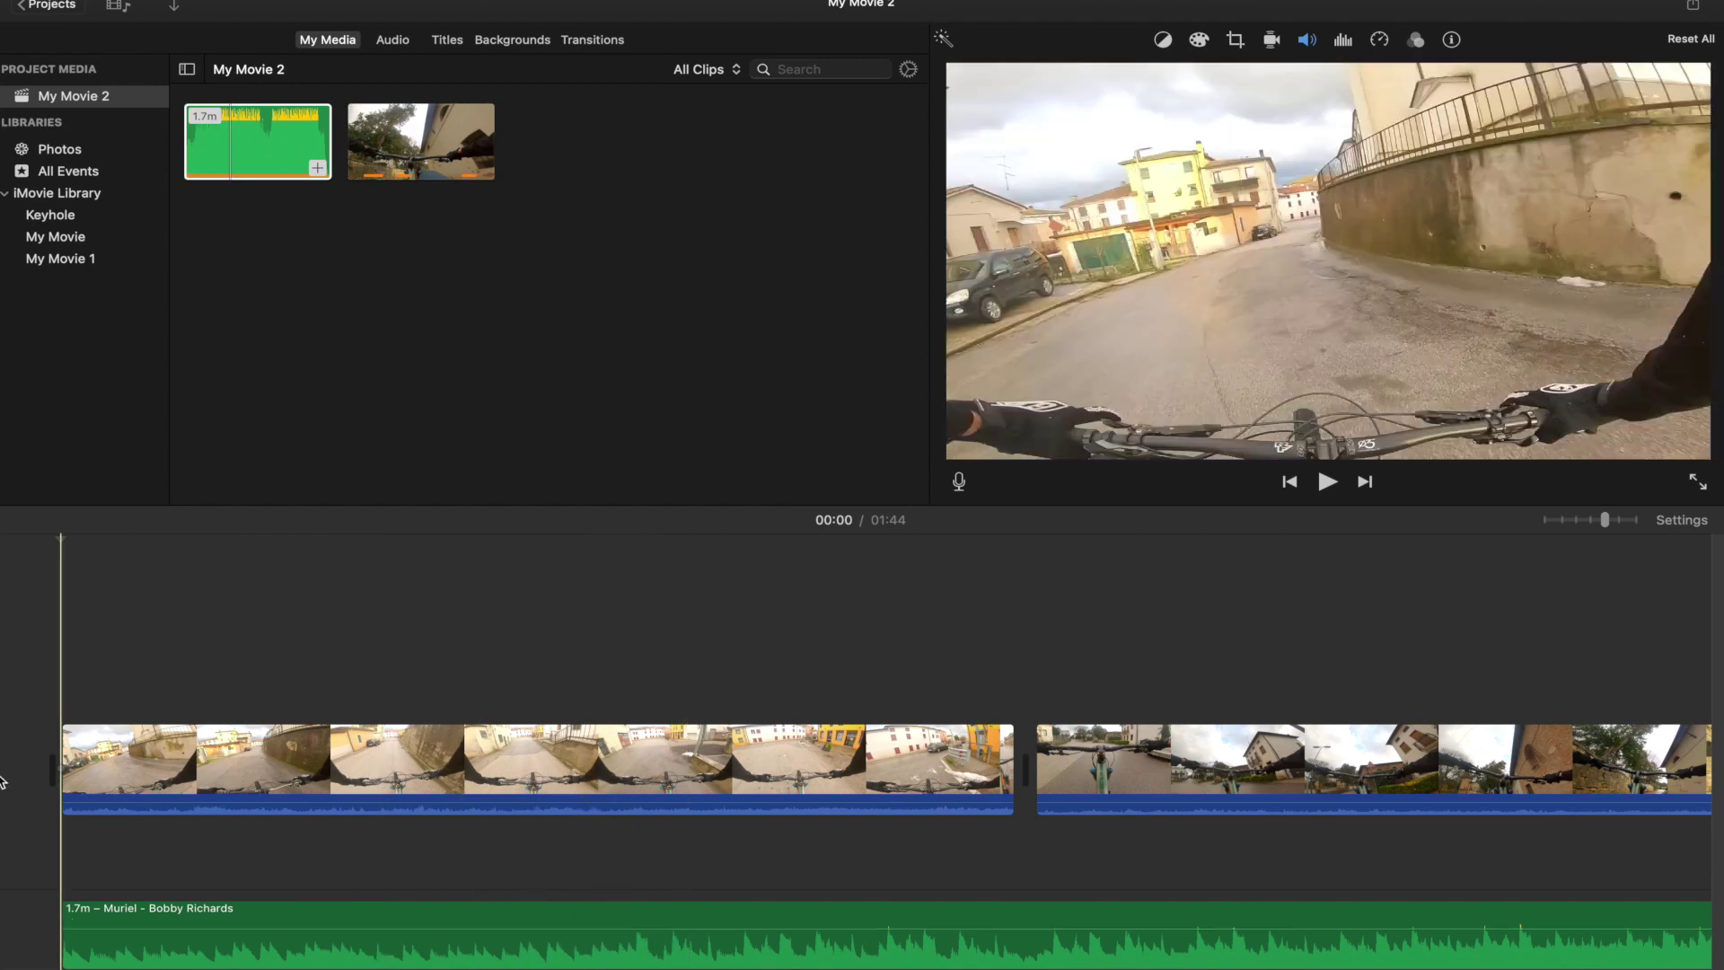
# Split the first ride clip at two cut points and delete the unwanted part between them
pyautogui.press('space')
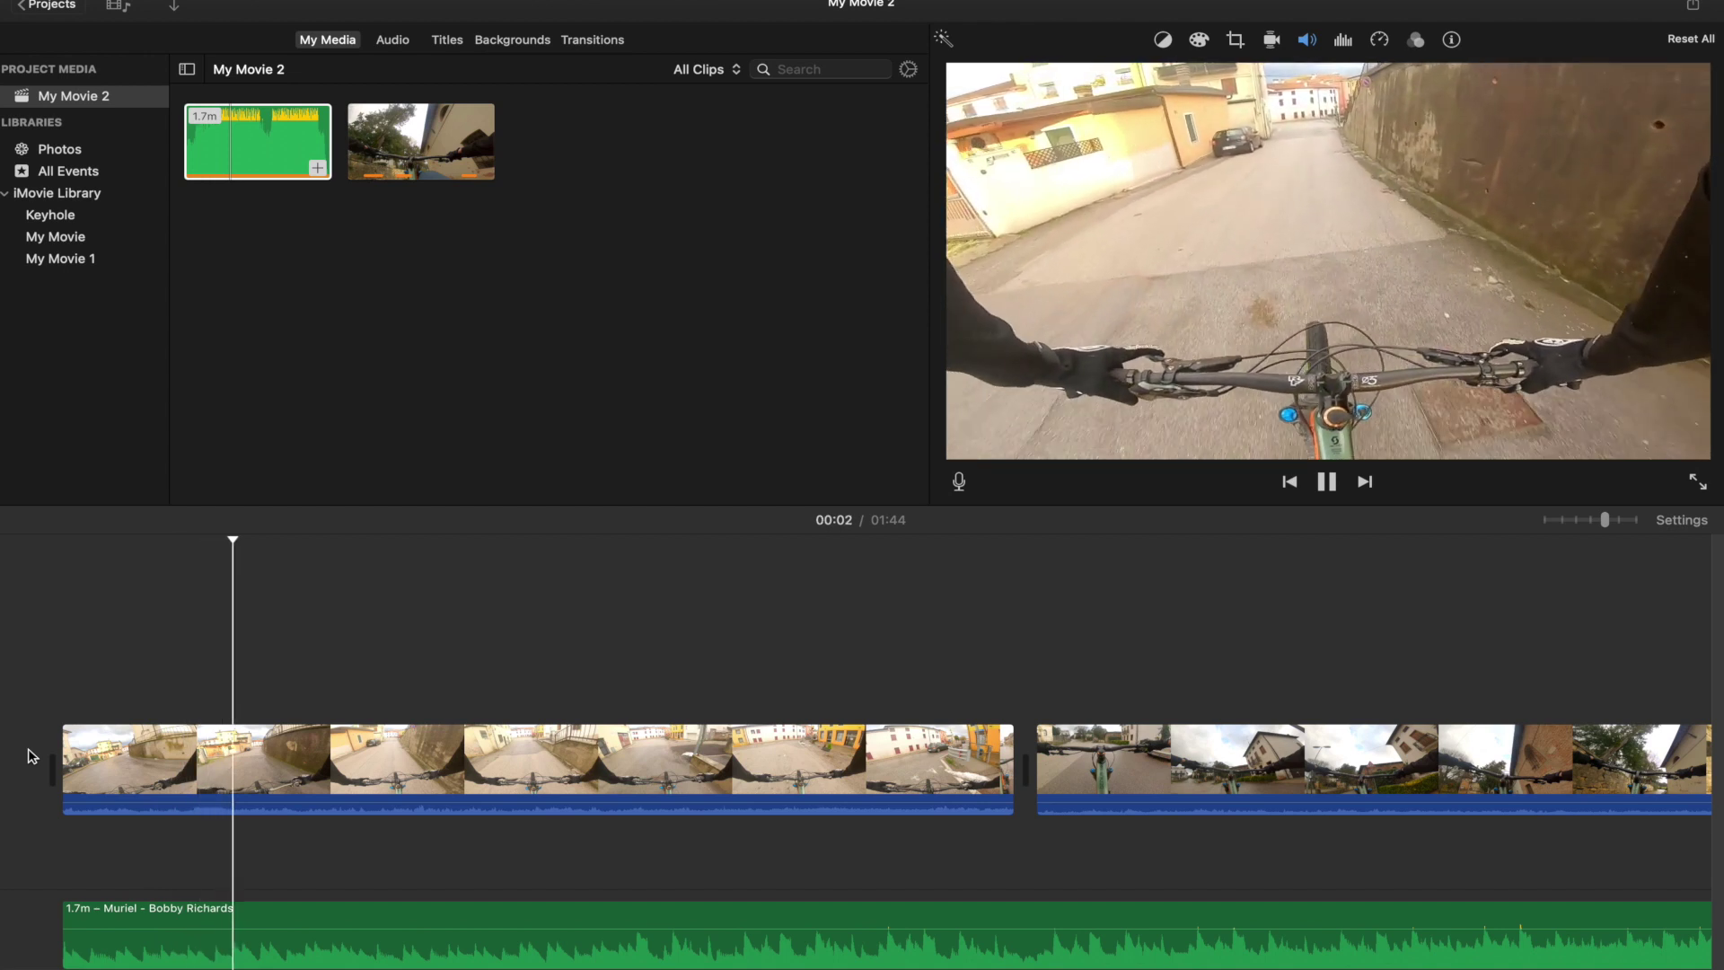
pyautogui.press('space')
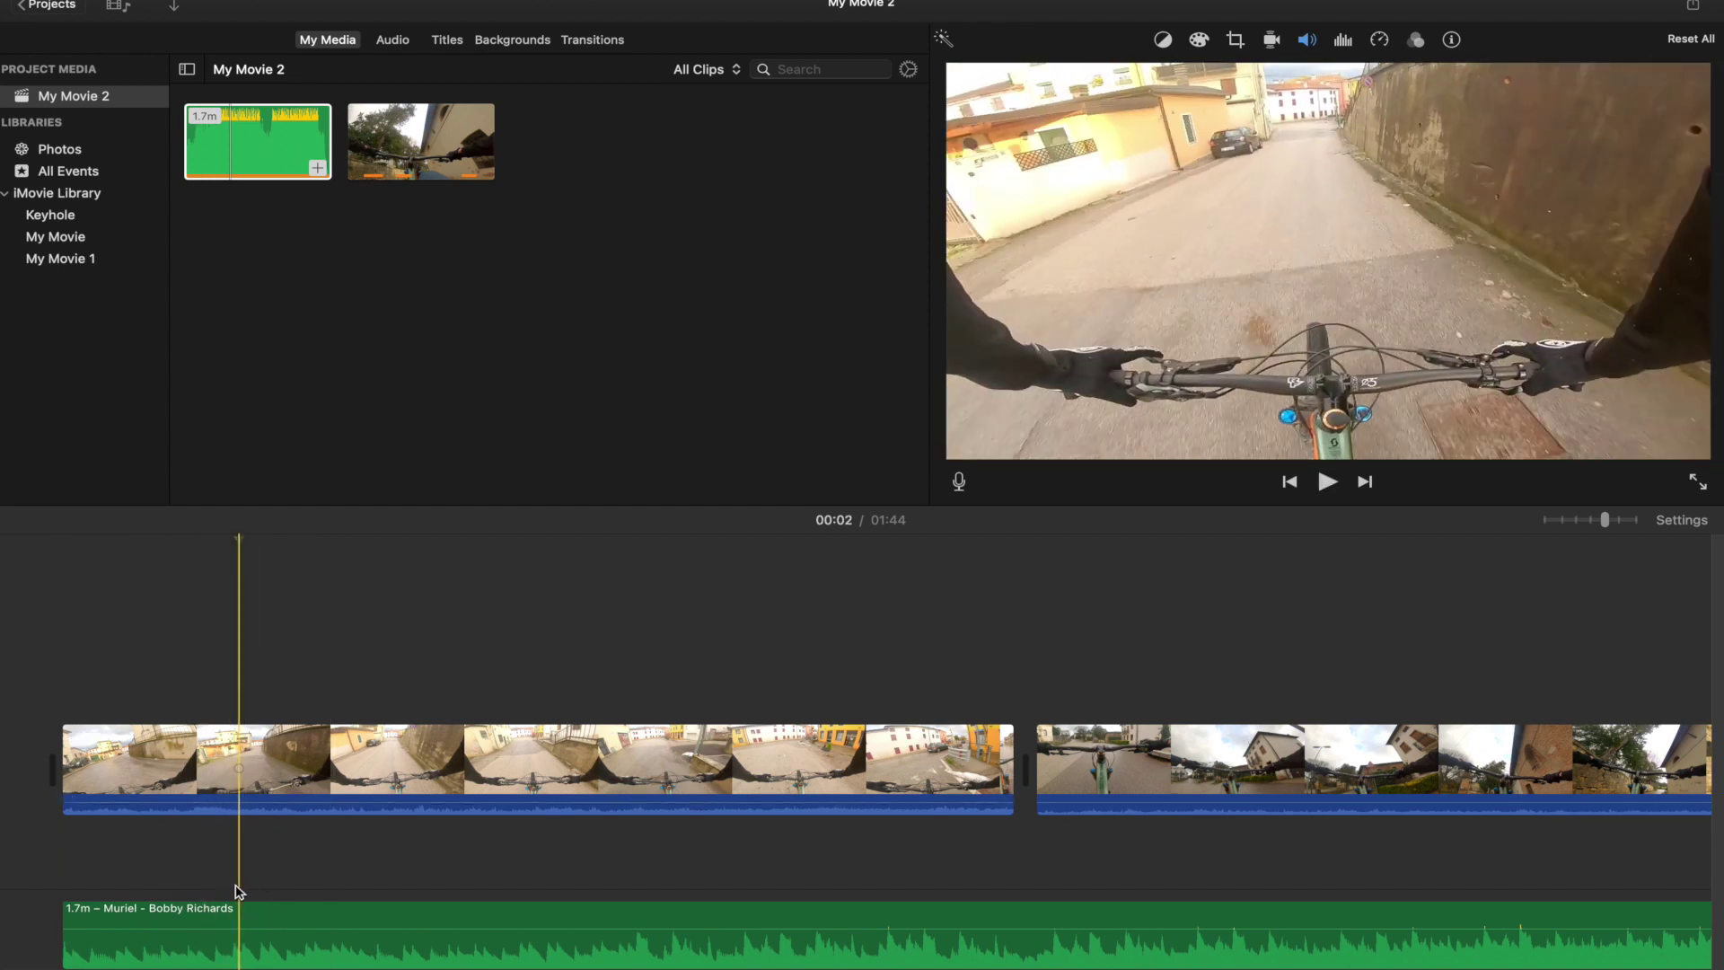
pyautogui.click(233, 775)
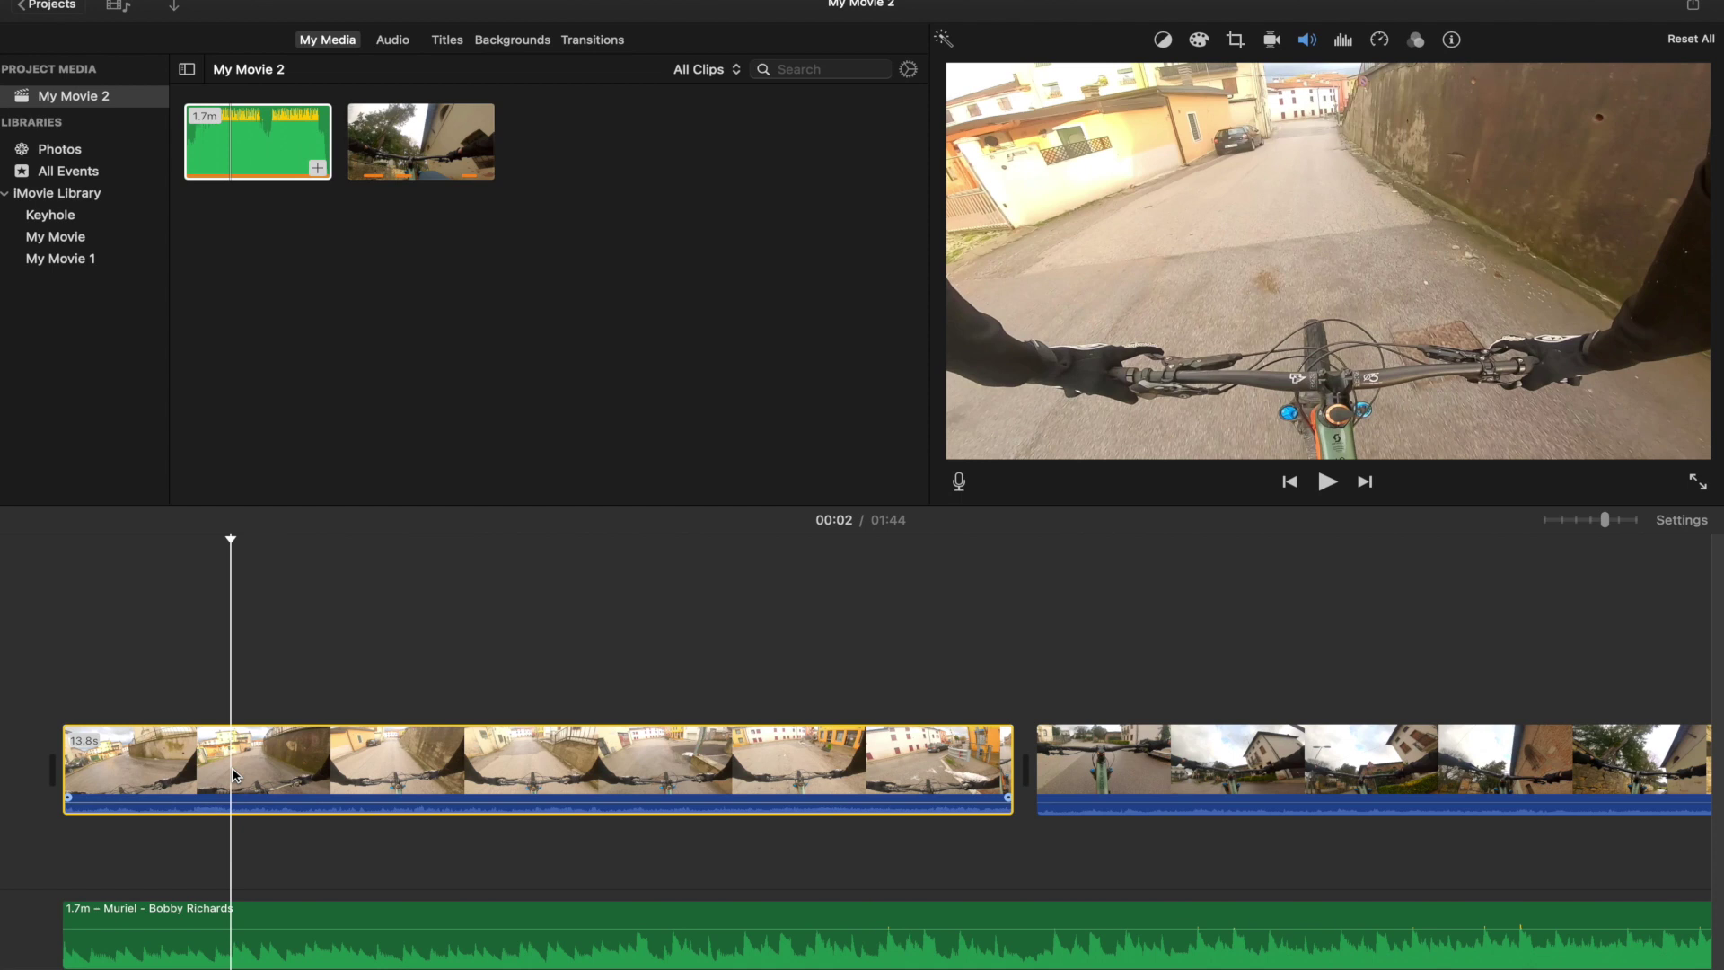
pyautogui.press('super+b')
pyautogui.press('space')
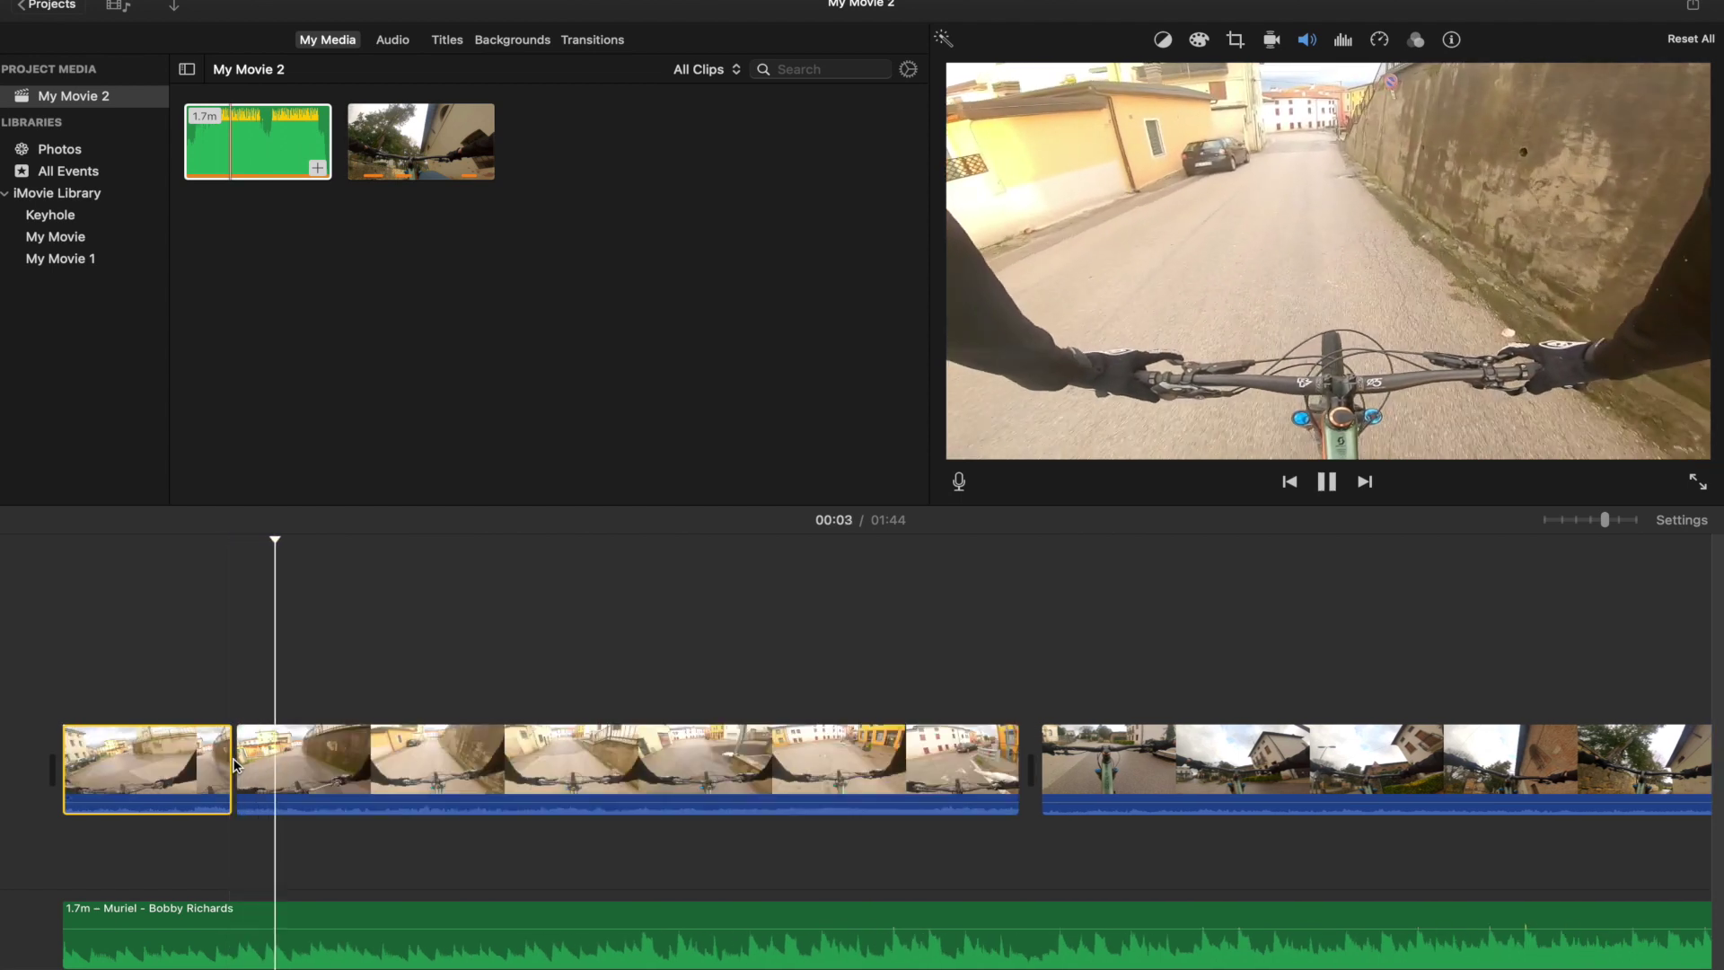
pyautogui.press('space')
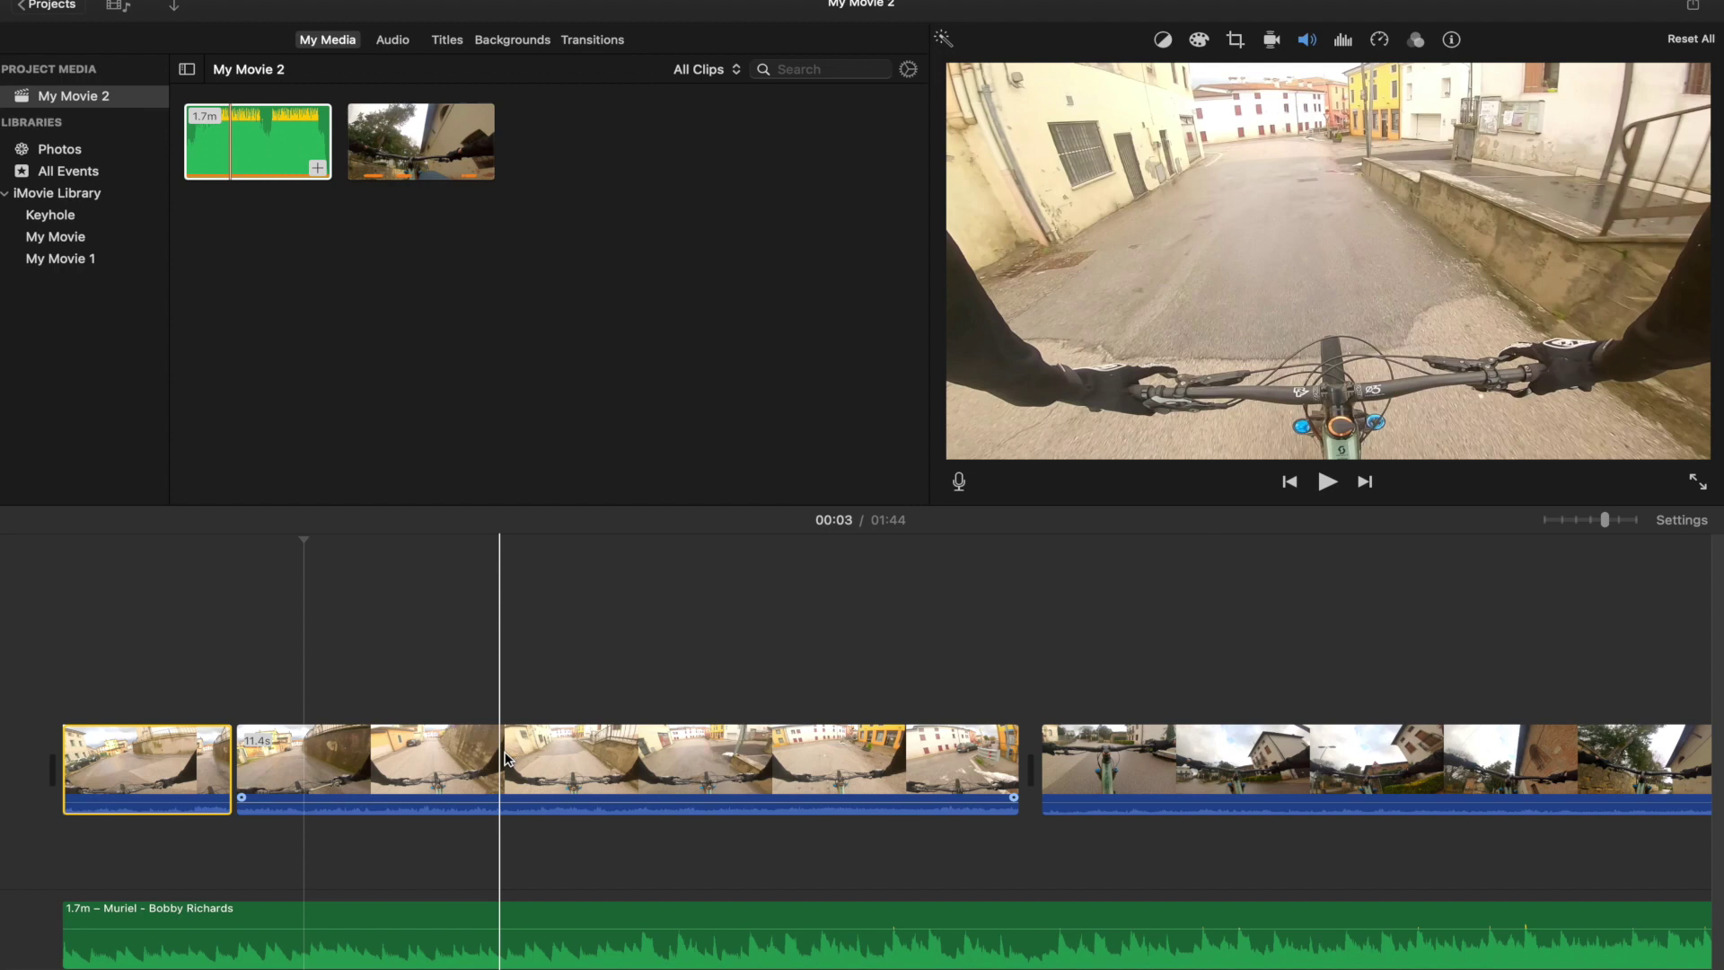
pyautogui.click(508, 760)
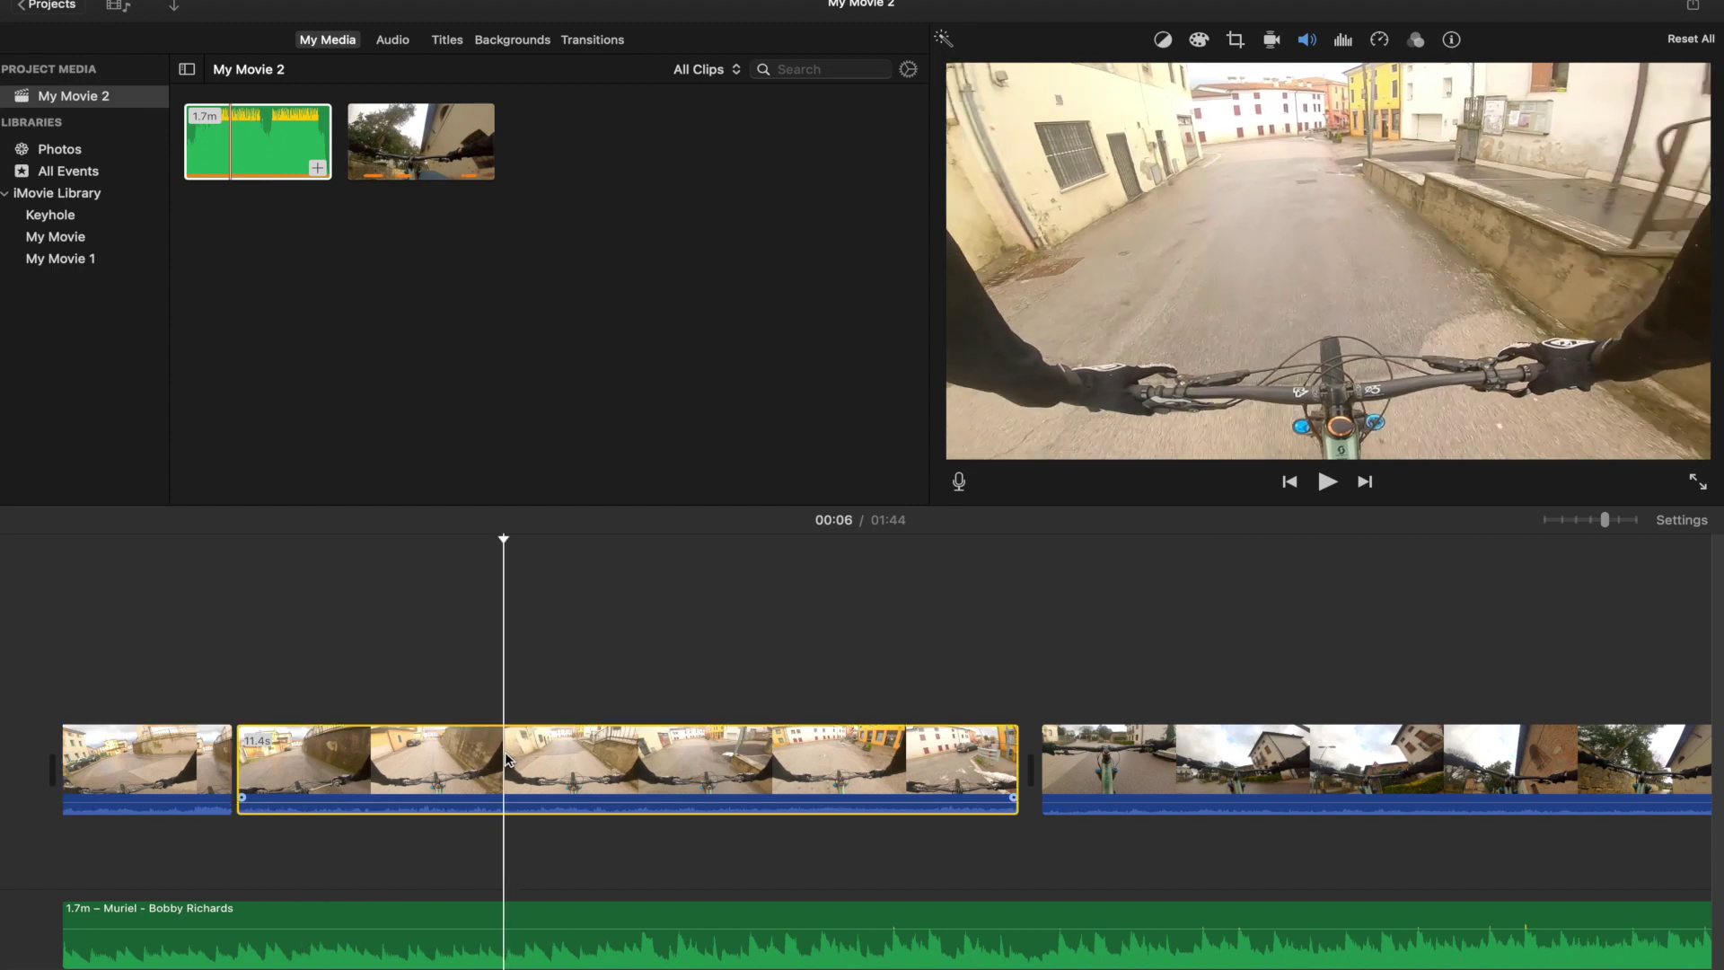
pyautogui.press('super+b')
pyautogui.press('Delete')
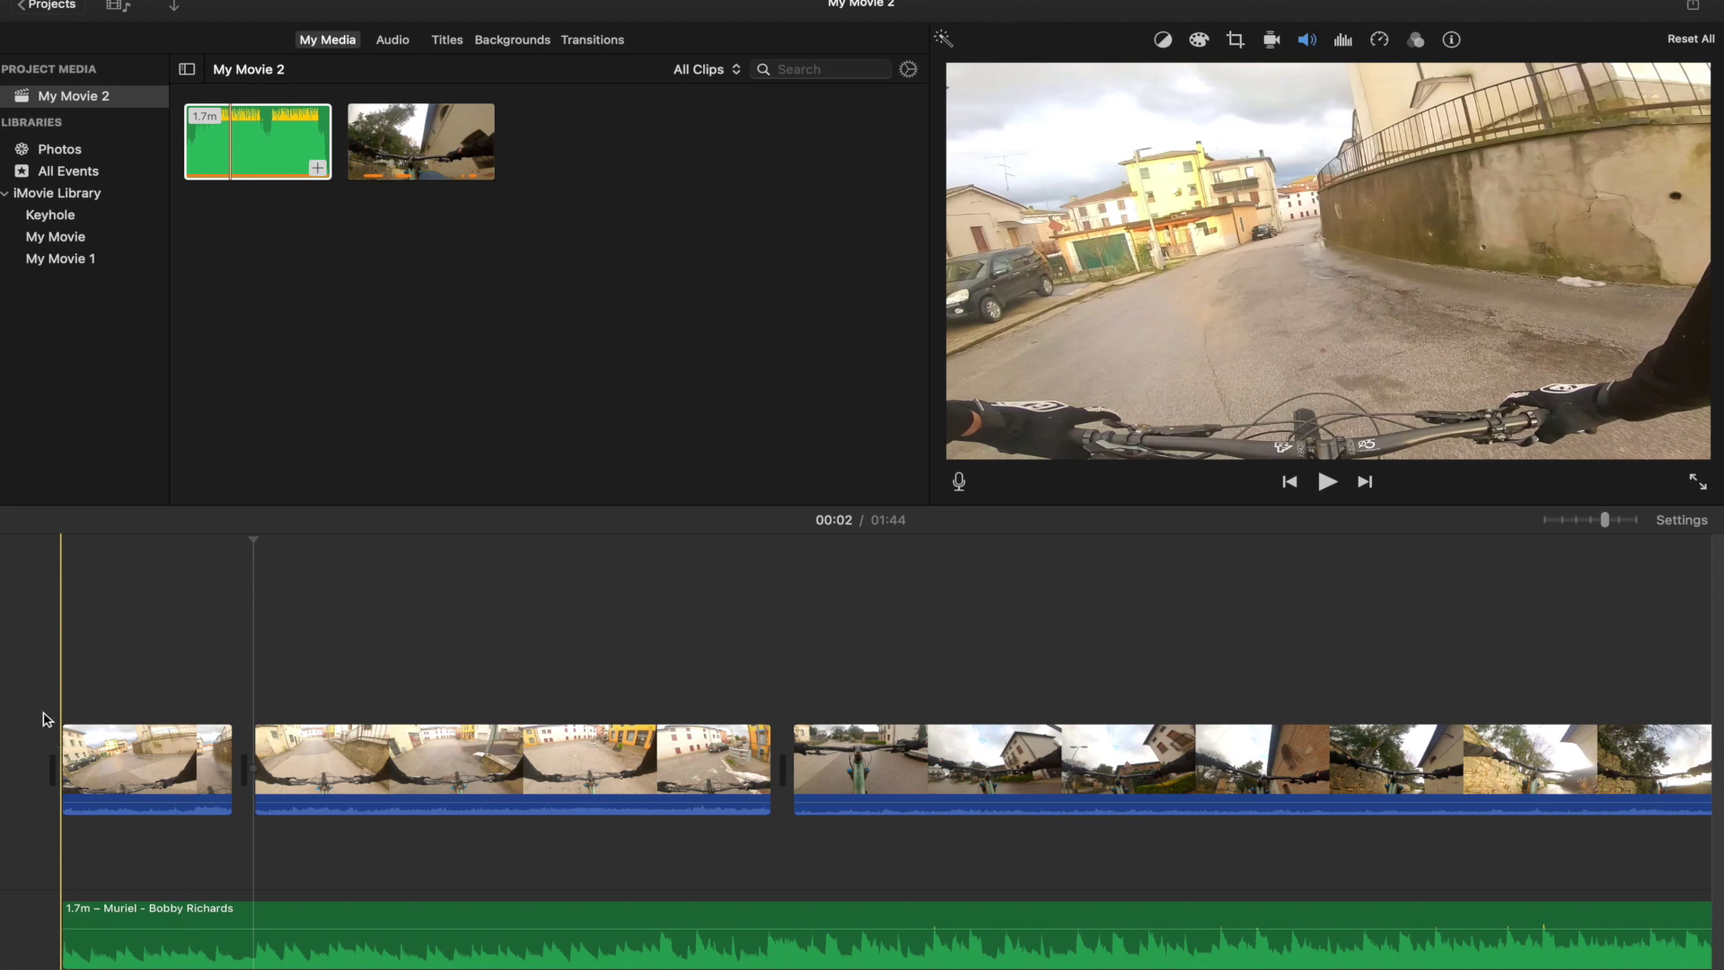
pyautogui.press('space')
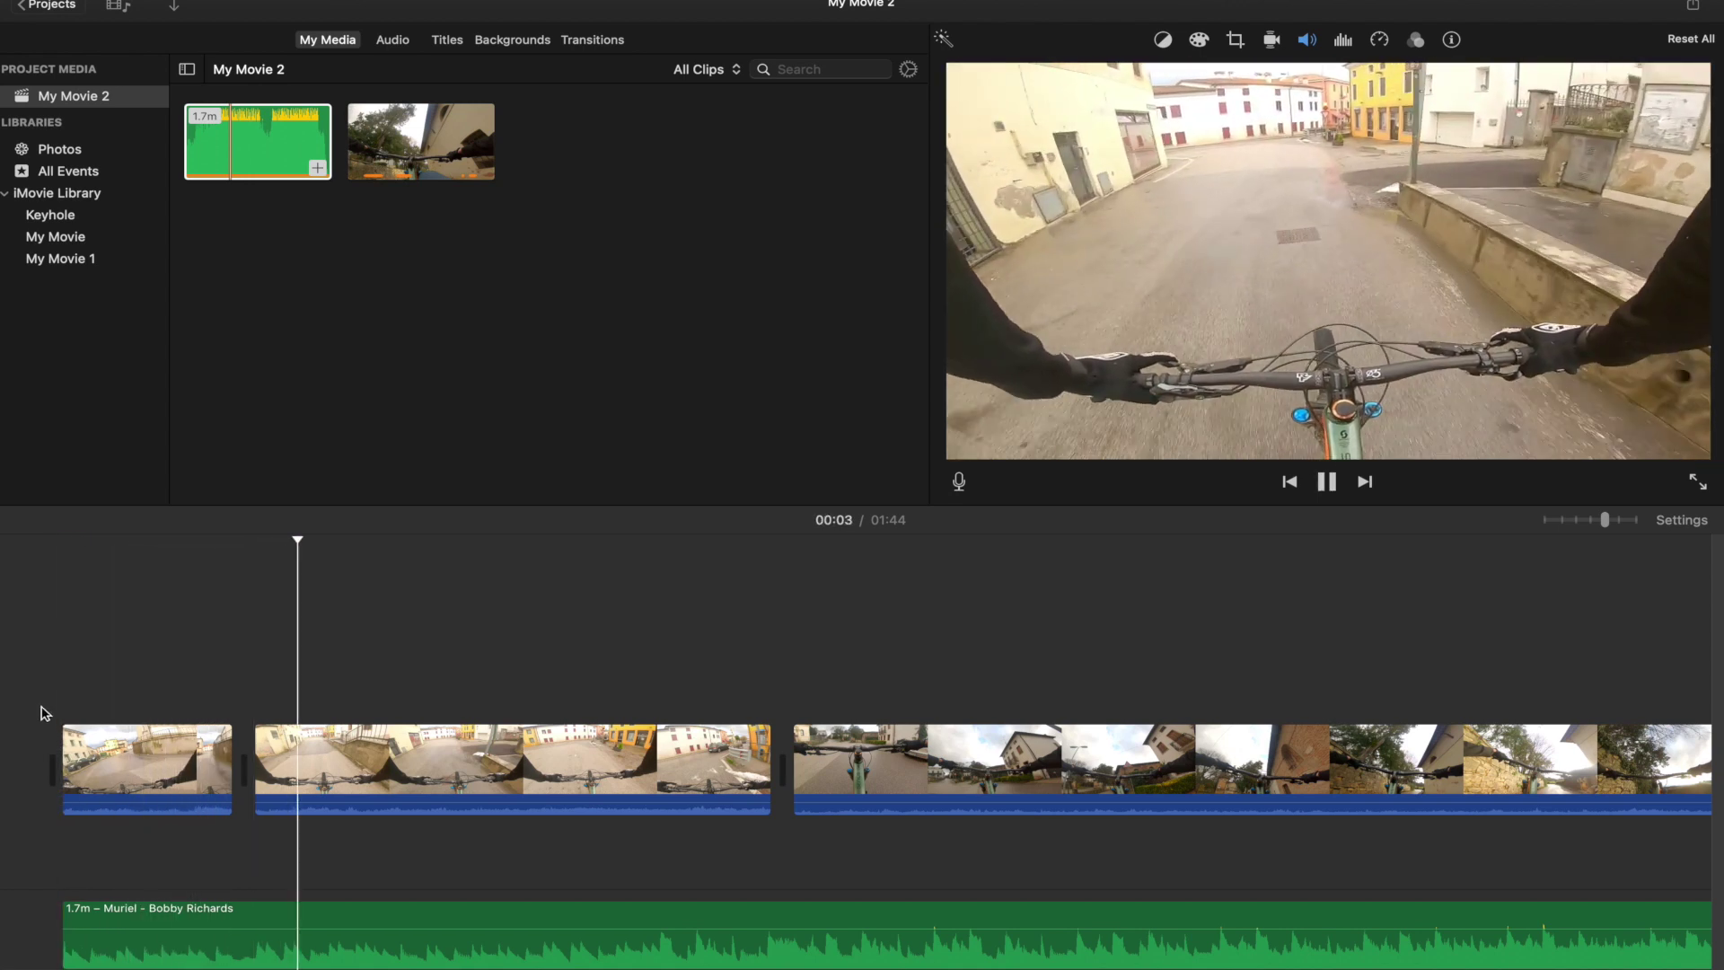
# Zoom in further and cut an unwanted one-second piece out of the second clip around 3 seconds
pyautogui.click(643, 628)
pyautogui.press('space')
pyautogui.press('super+equal')
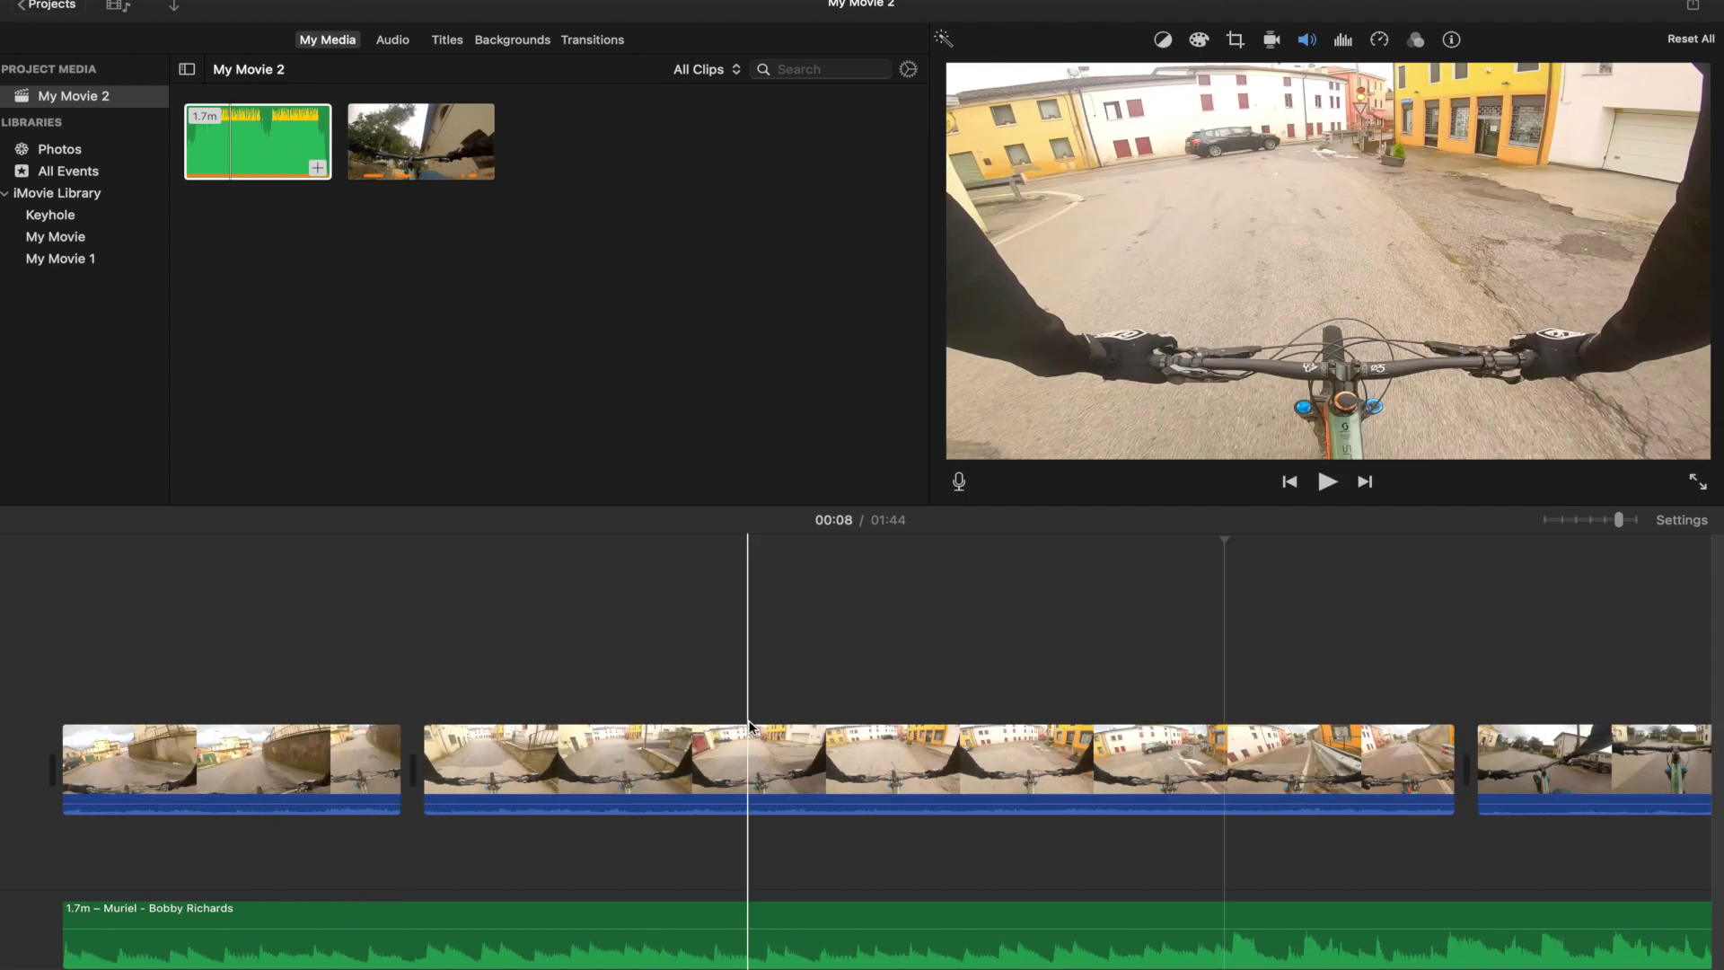
pyautogui.click(569, 754)
pyautogui.press('super+b')
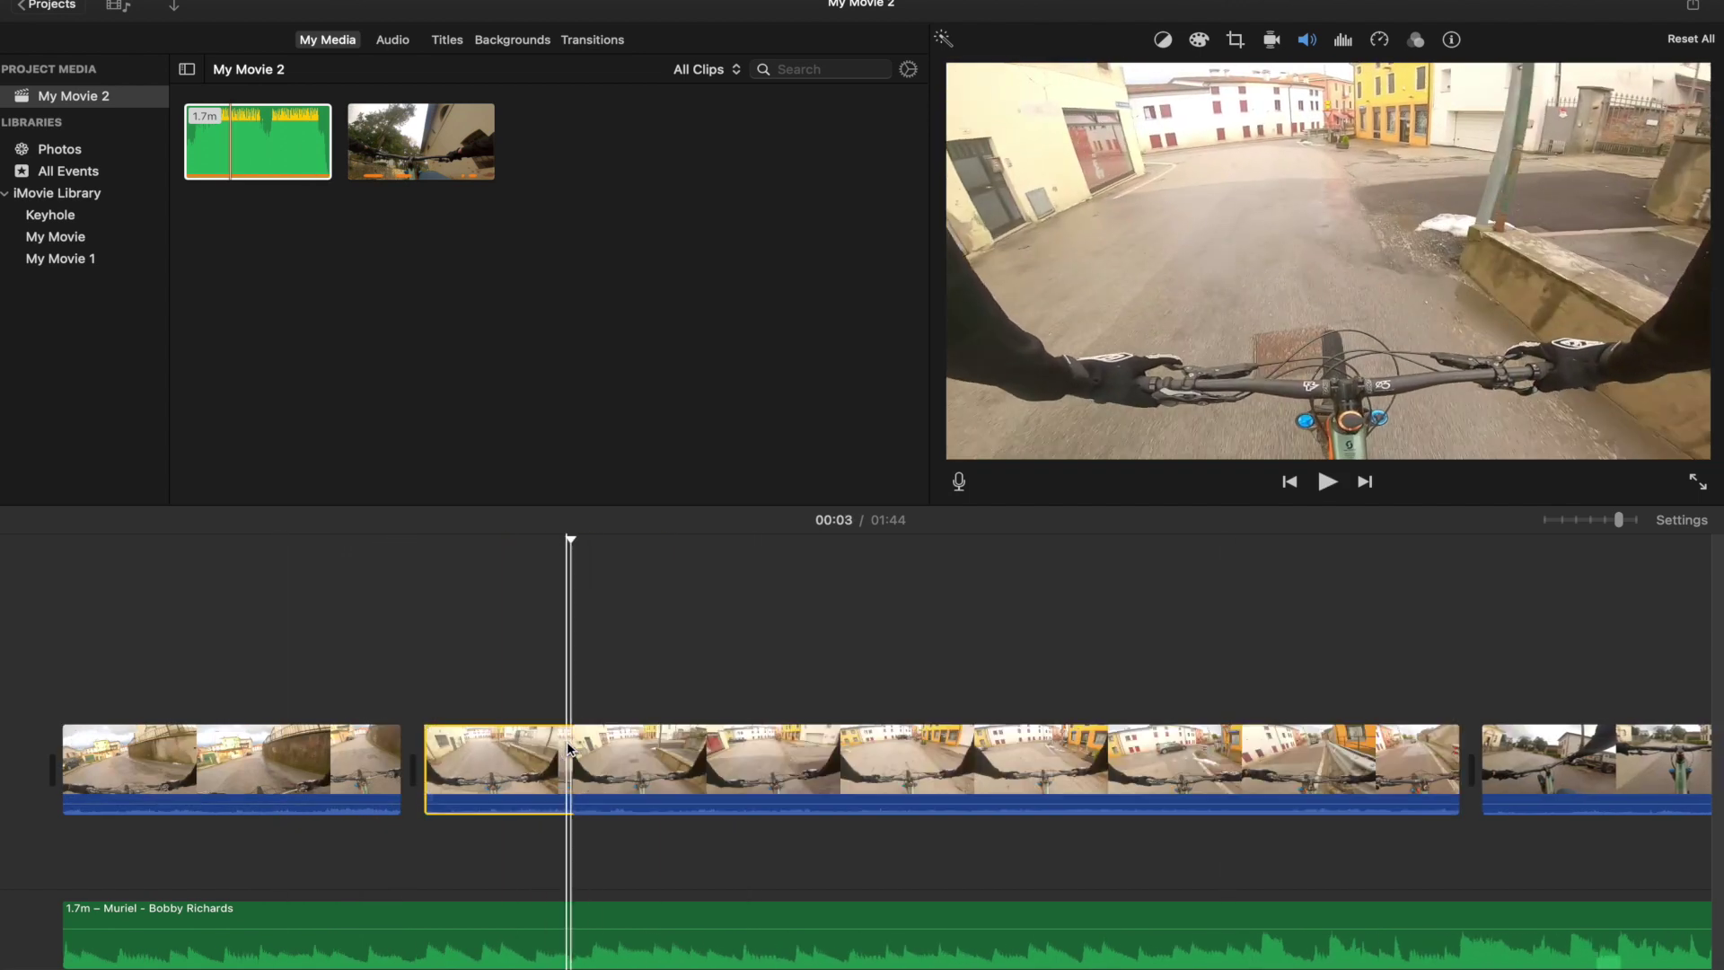
pyautogui.click(701, 750)
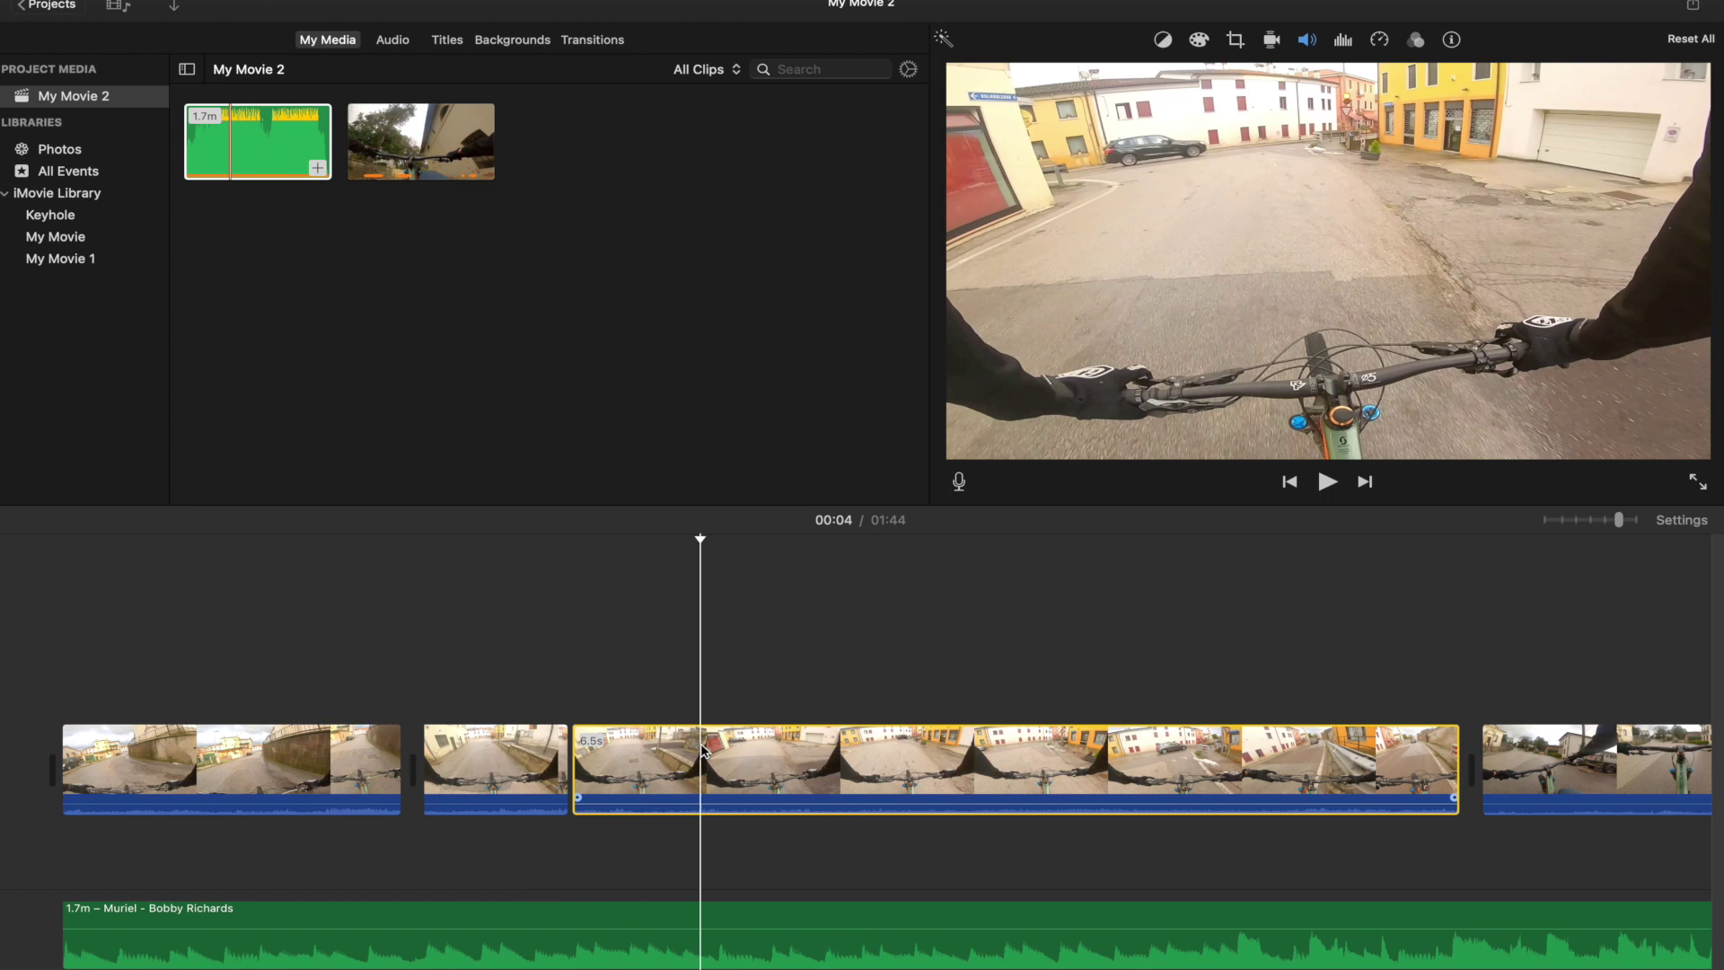
pyautogui.press('super+b')
pyautogui.press('Delete')
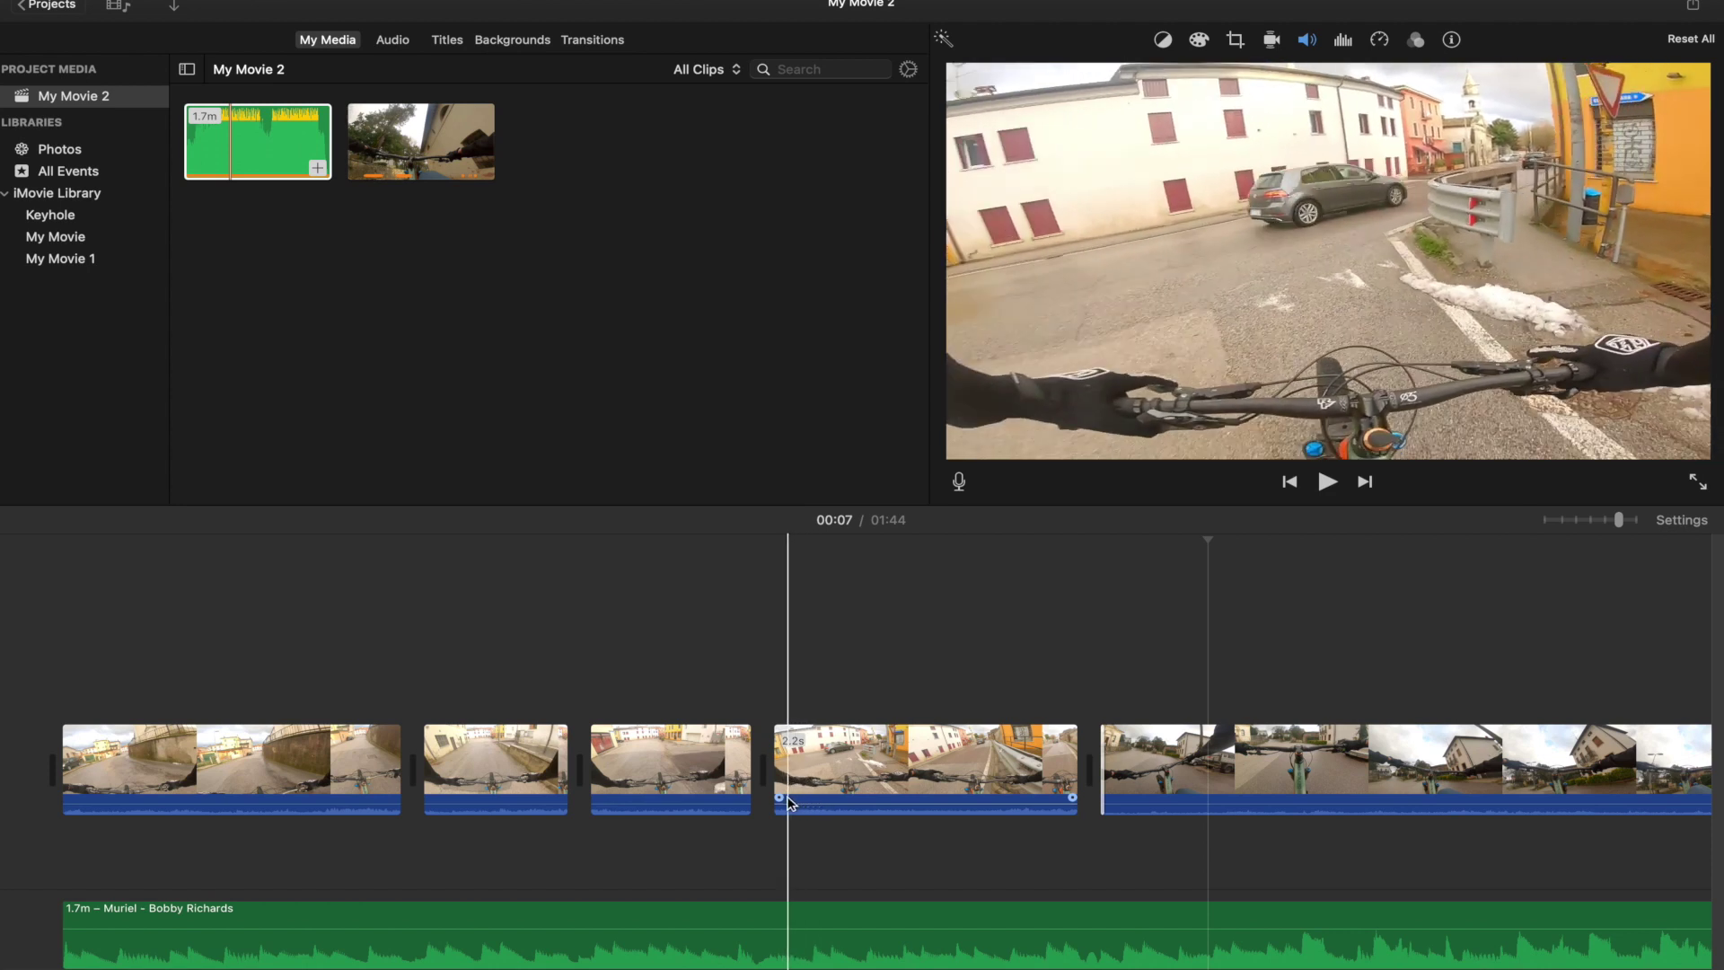
pyautogui.click(791, 798)
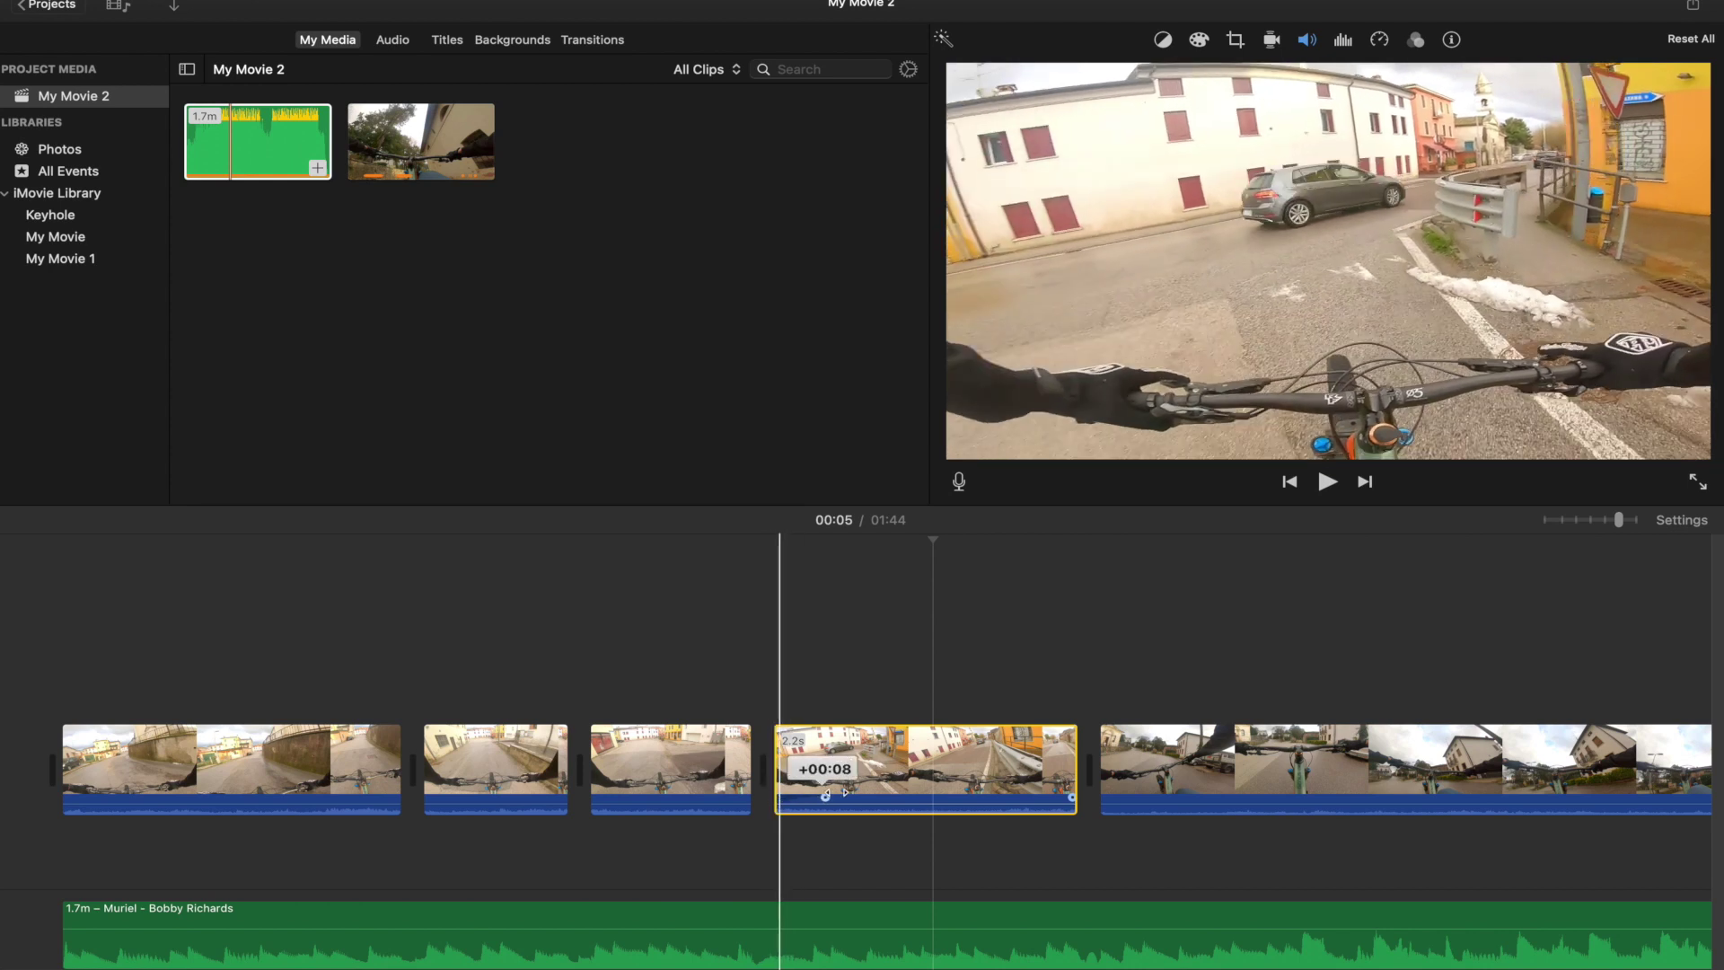
pyautogui.moveTo(874, 790); pyautogui.dragTo(875, 791)
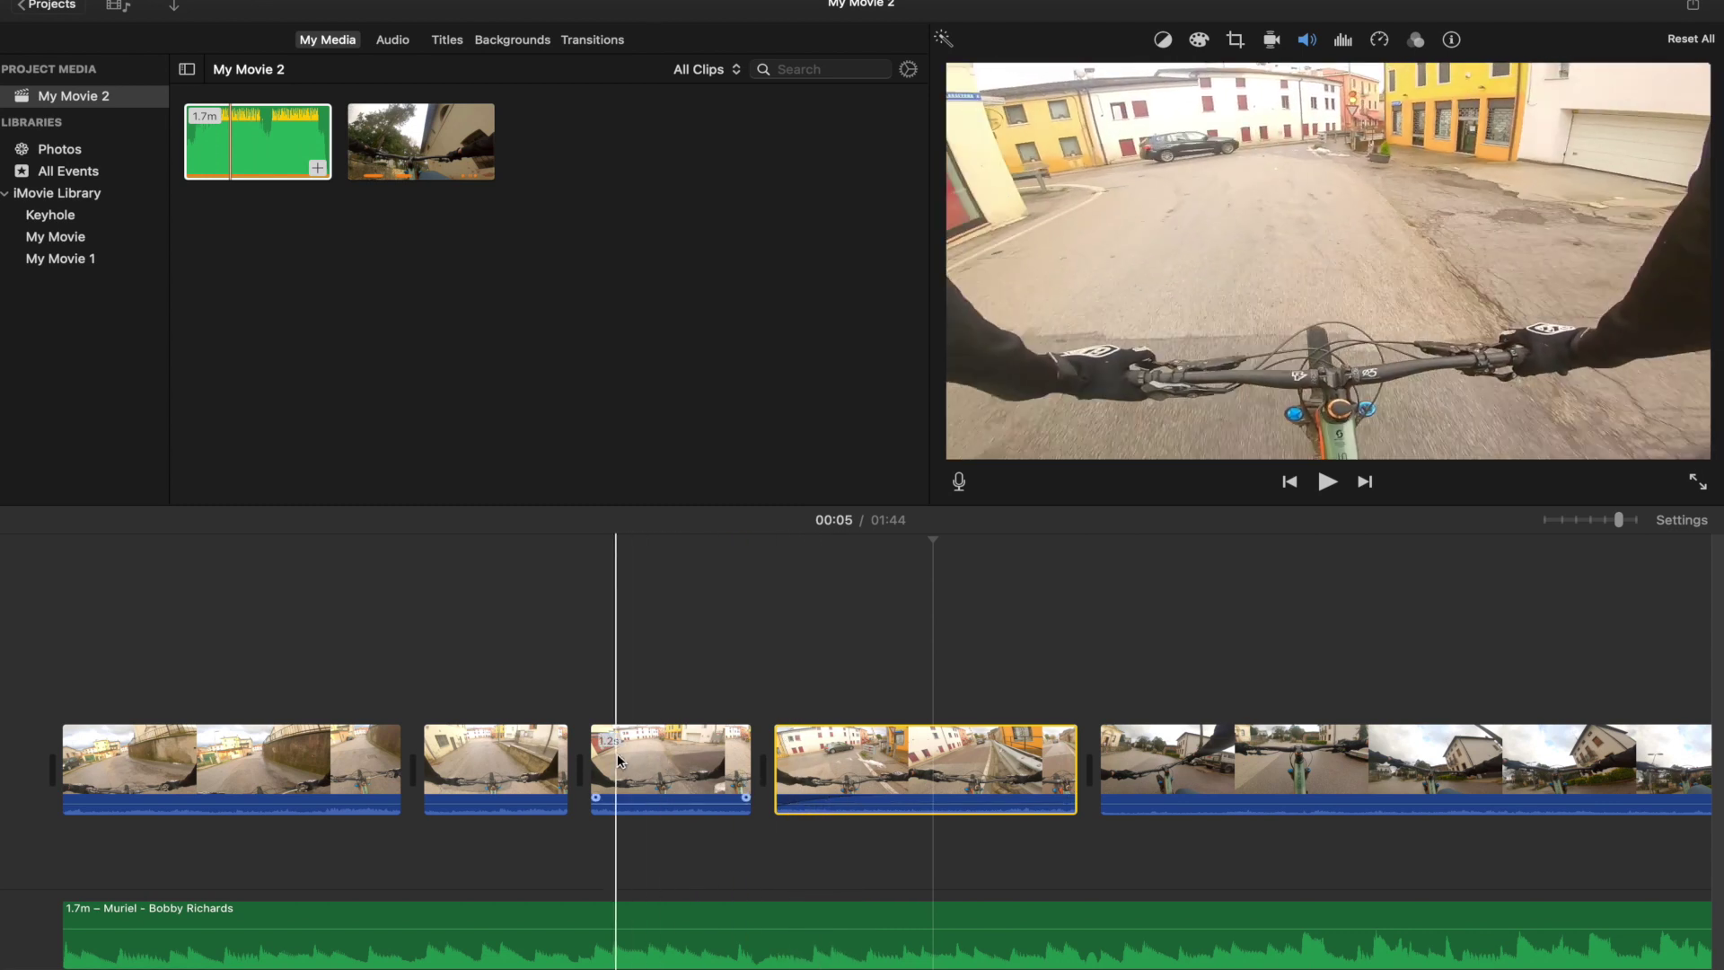
pyautogui.press('space')
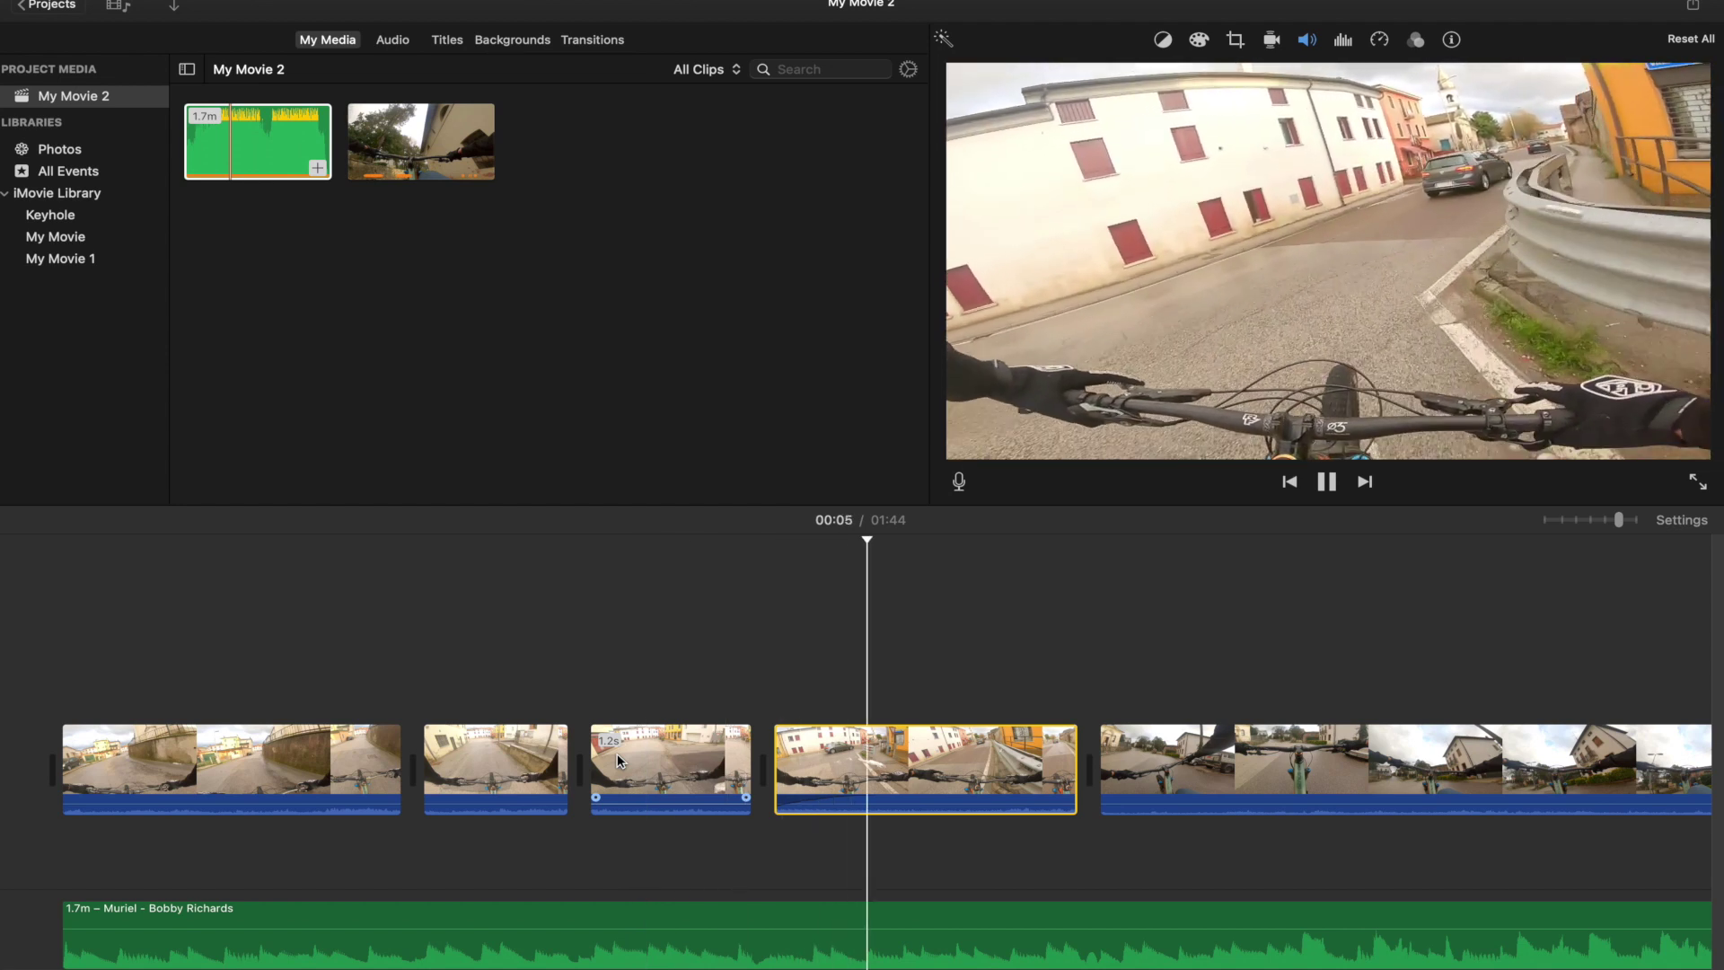
pyautogui.press('space')
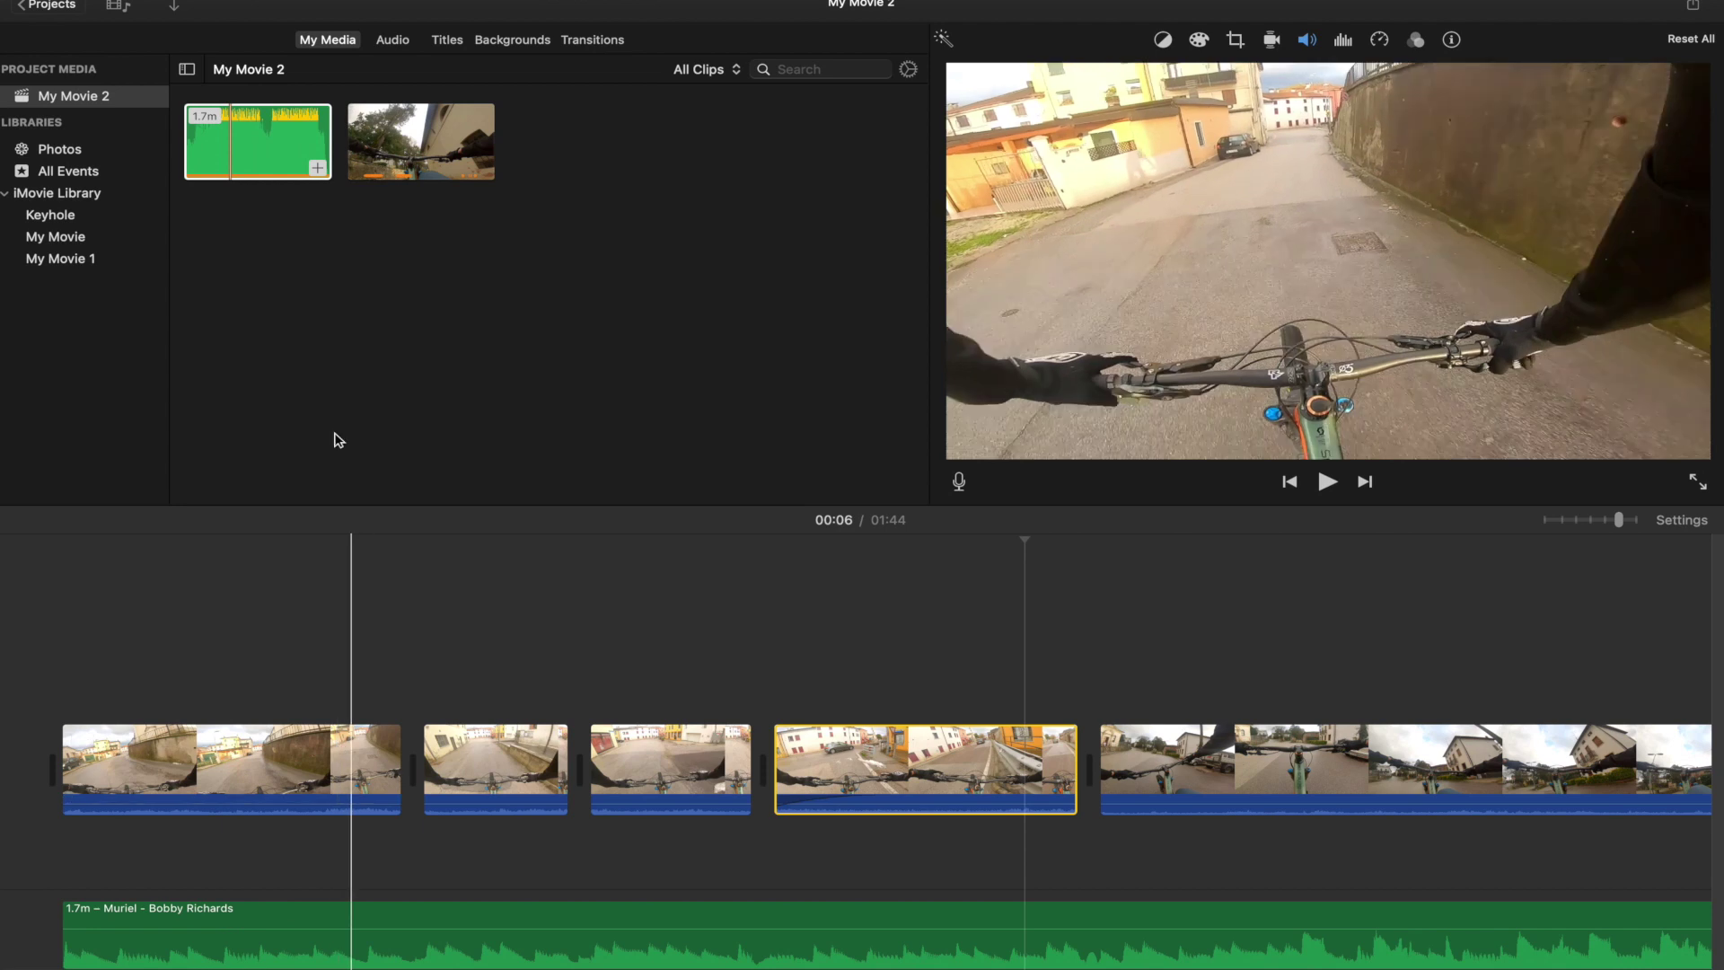
# Import only the Global Trail Guide logo file and drag it above the first ride clip
pyautogui.moveTo(377, 2)
pyautogui.click(140, 4)
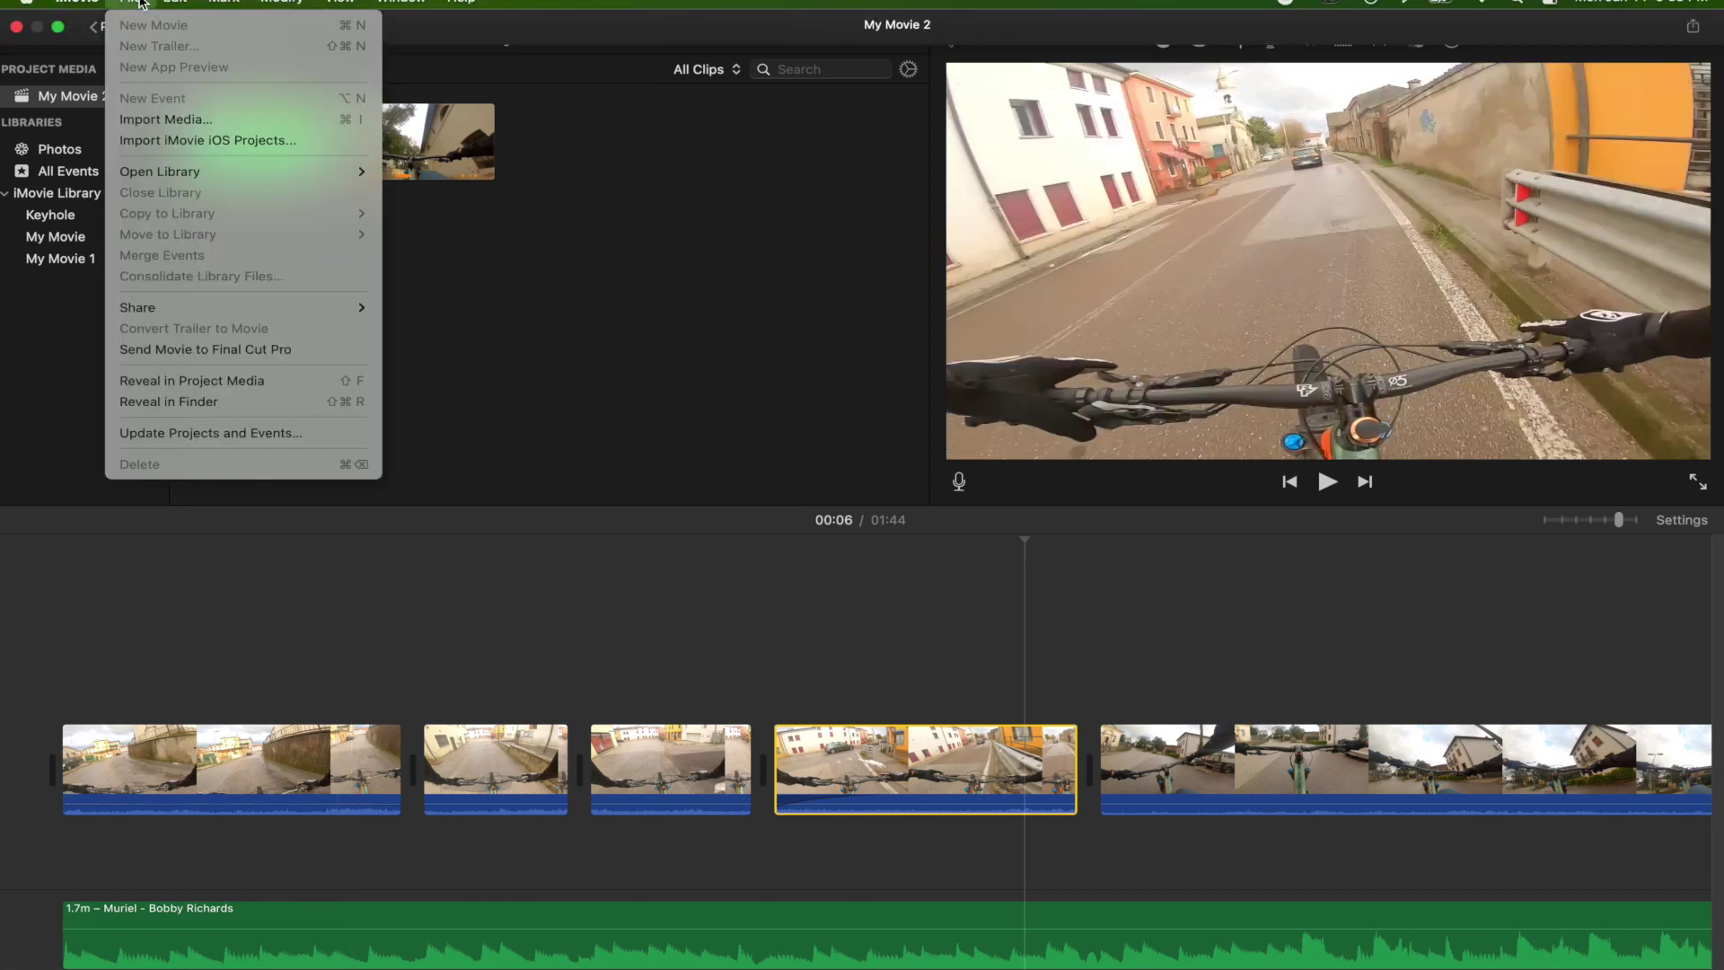
pyautogui.click(193, 122)
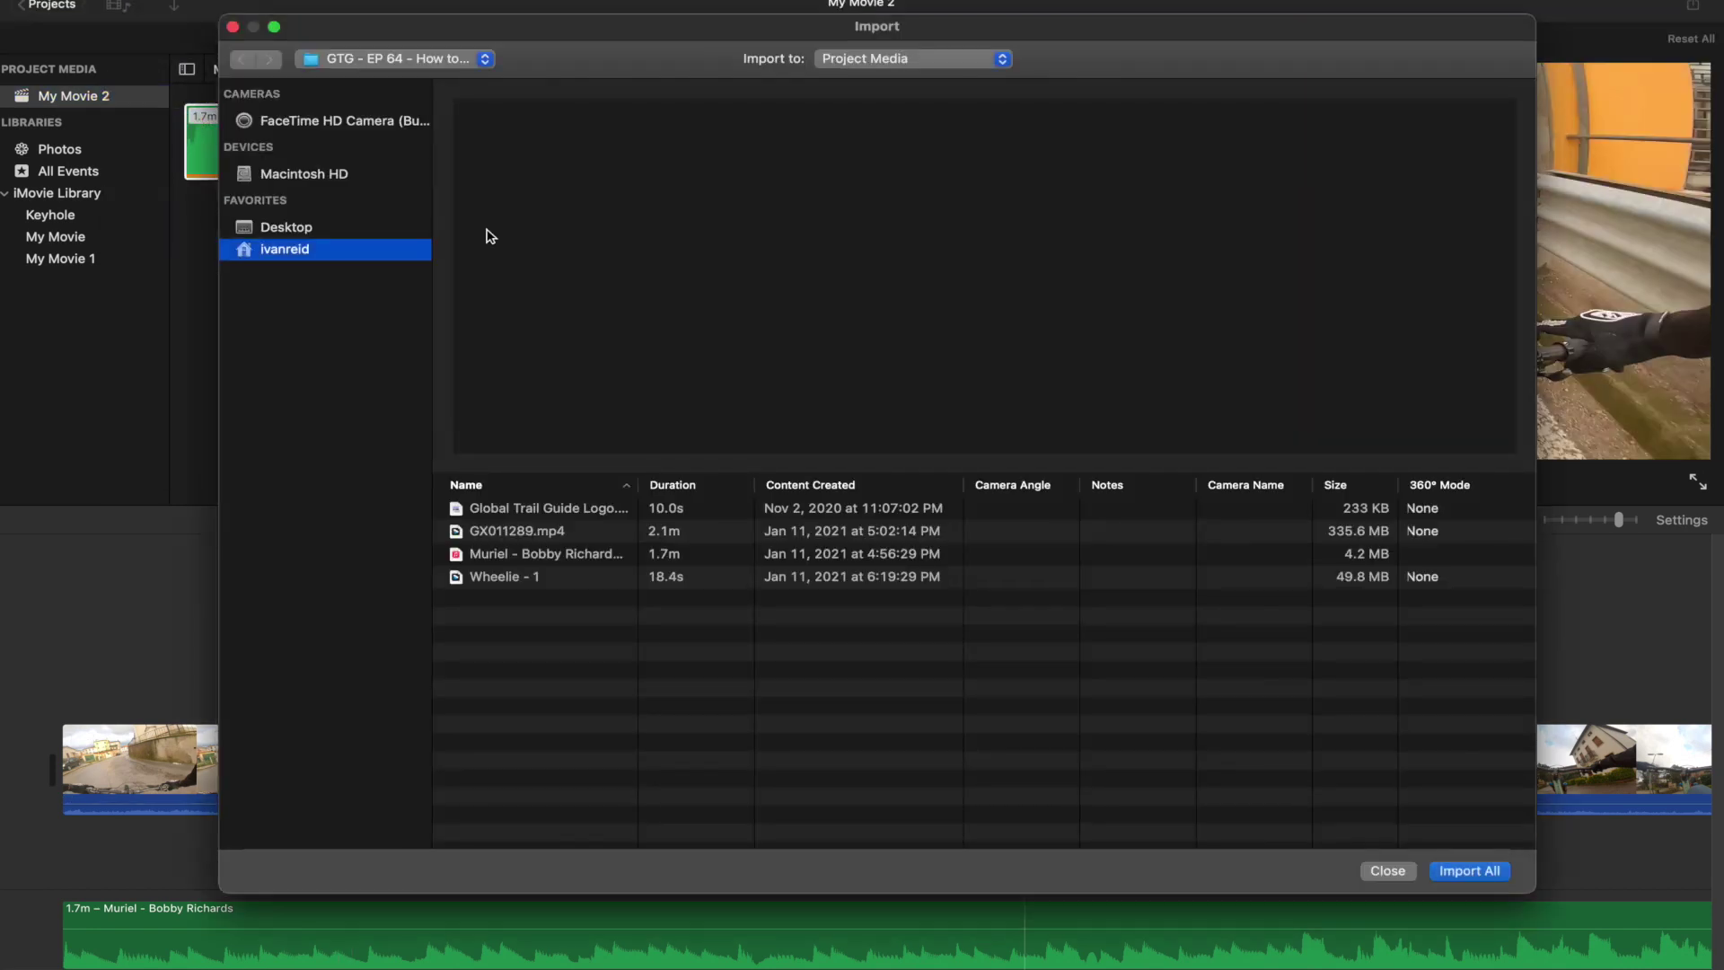
pyautogui.click(549, 510)
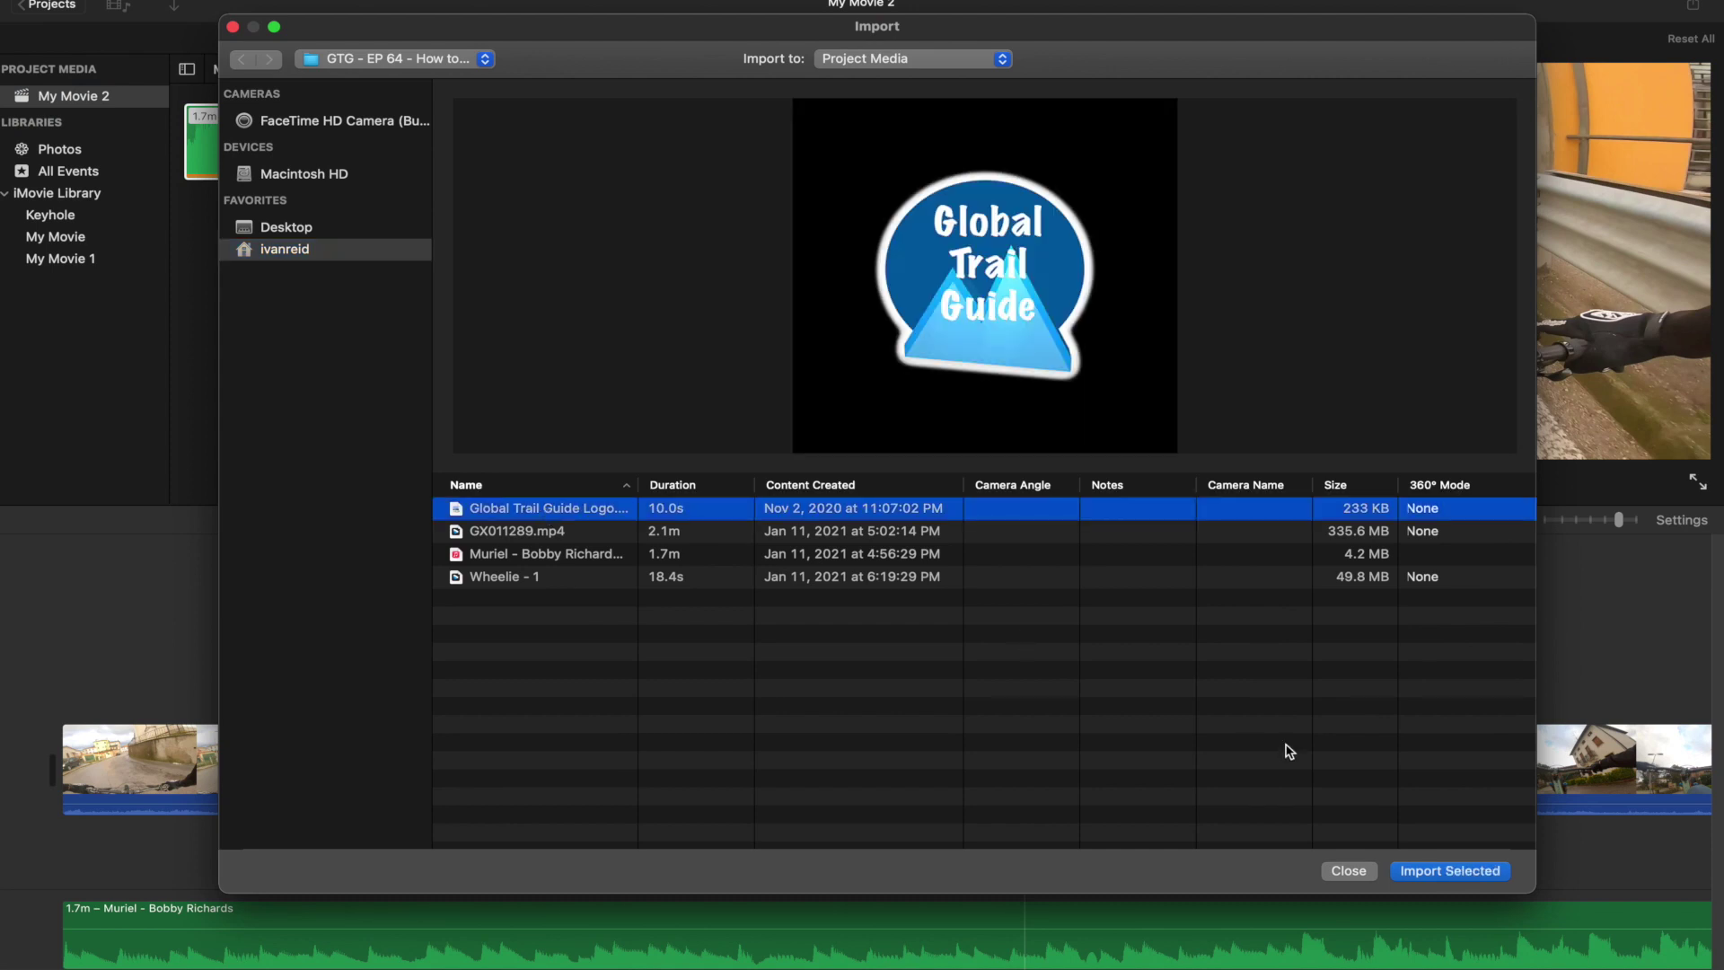
pyautogui.click(1450, 871)
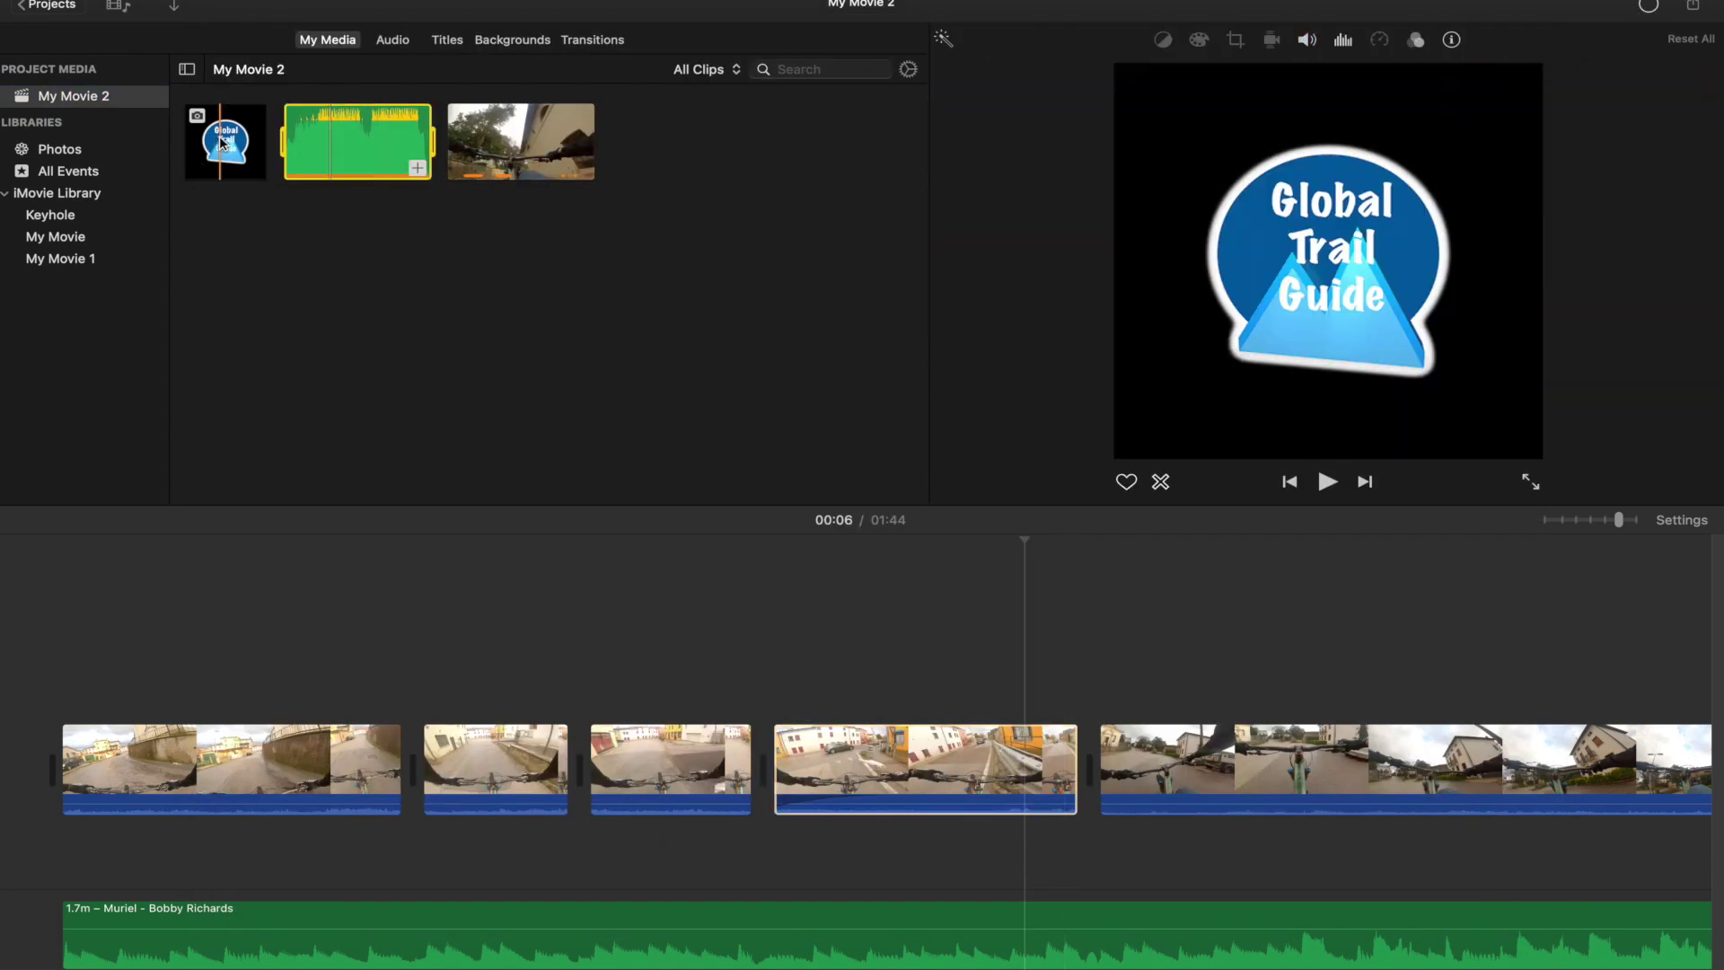
pyautogui.click(229, 152)
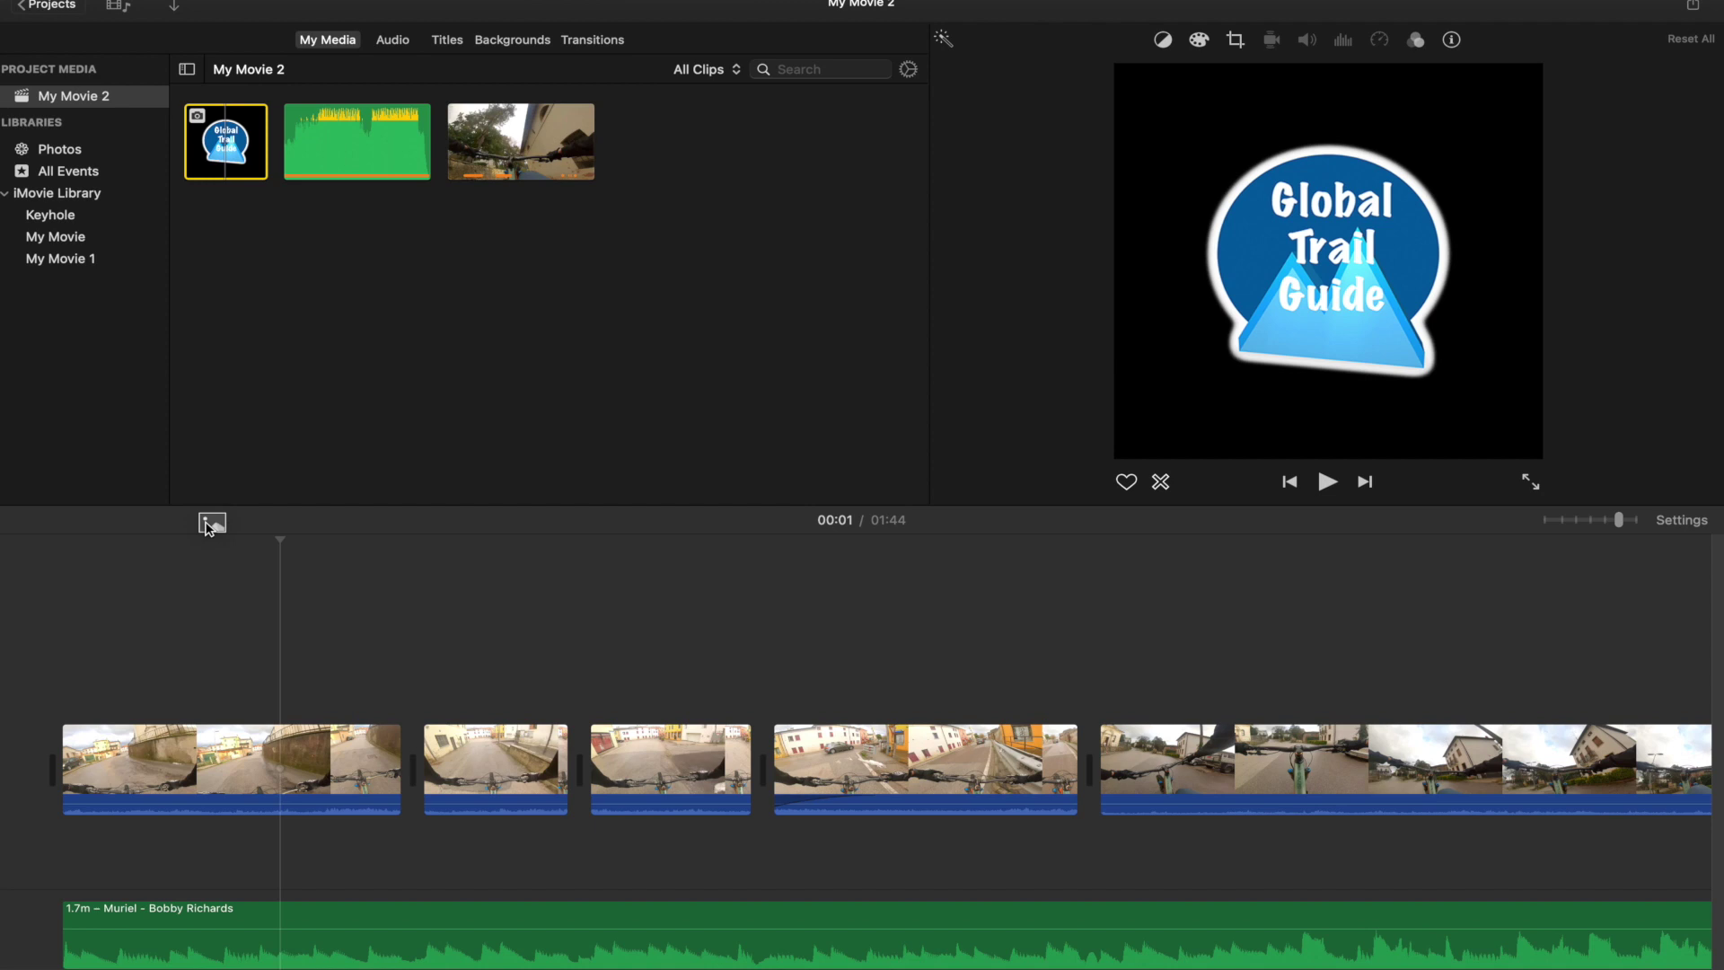
pyautogui.moveTo(207, 527); pyautogui.dragTo(193, 673)
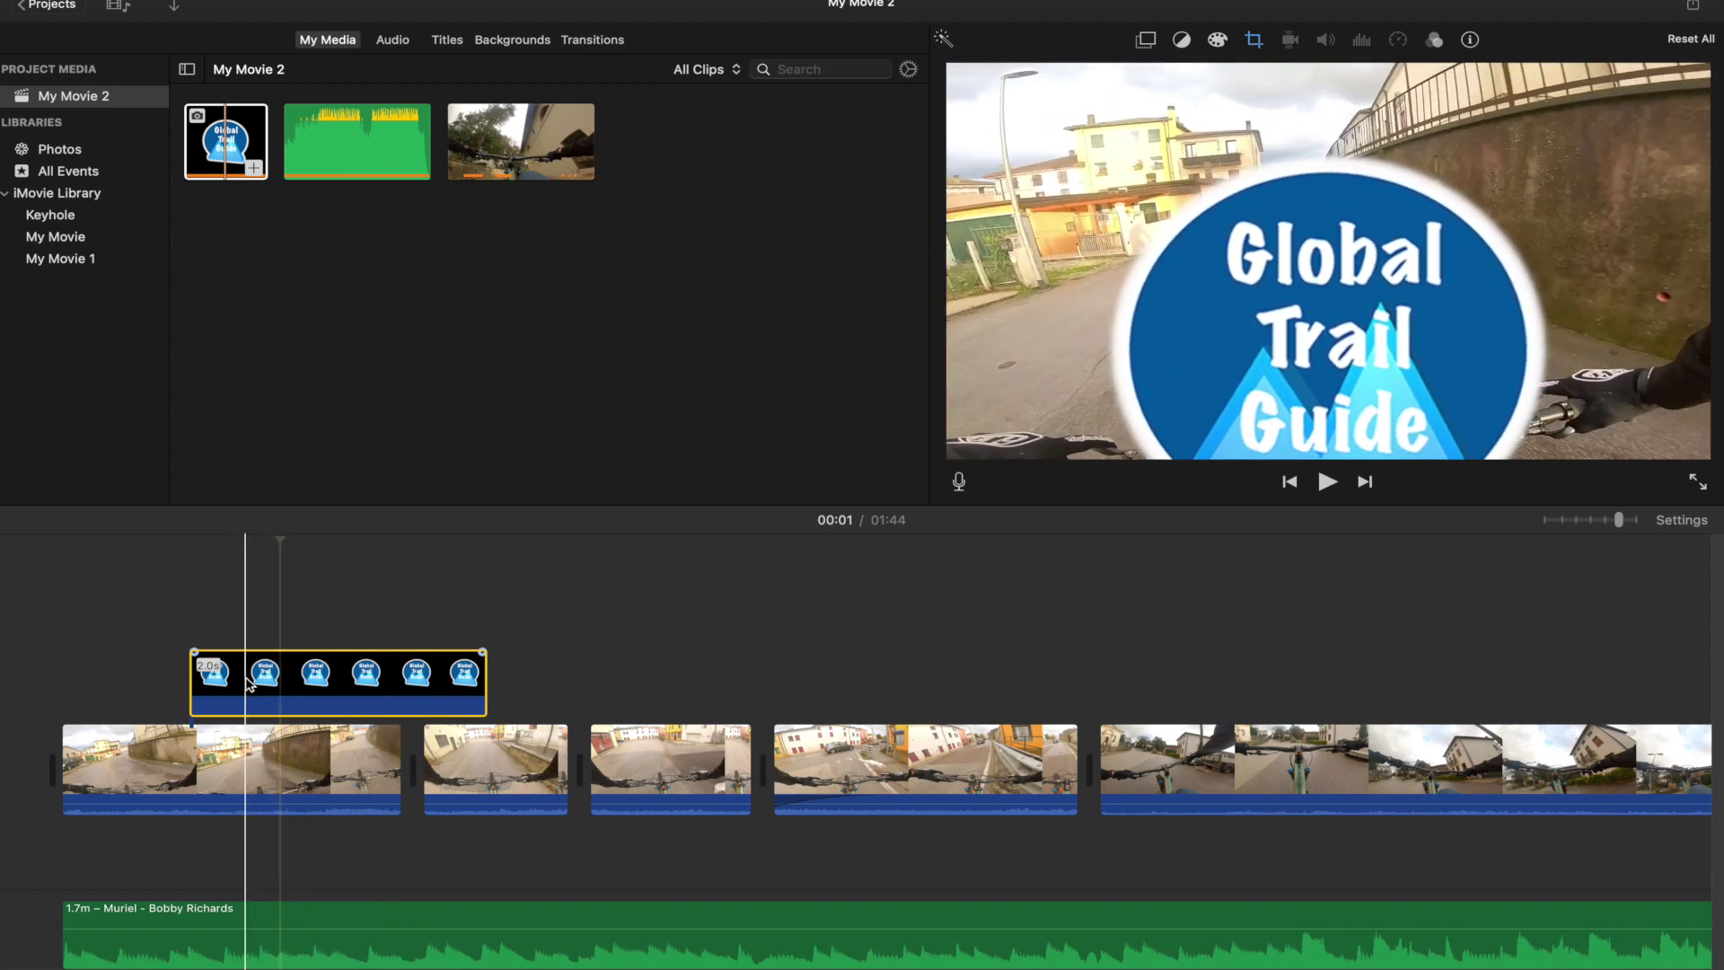
# Set the logo overlay to Fit cropping and Picture in Picture, resetting its size and position
pyautogui.click(282, 640)
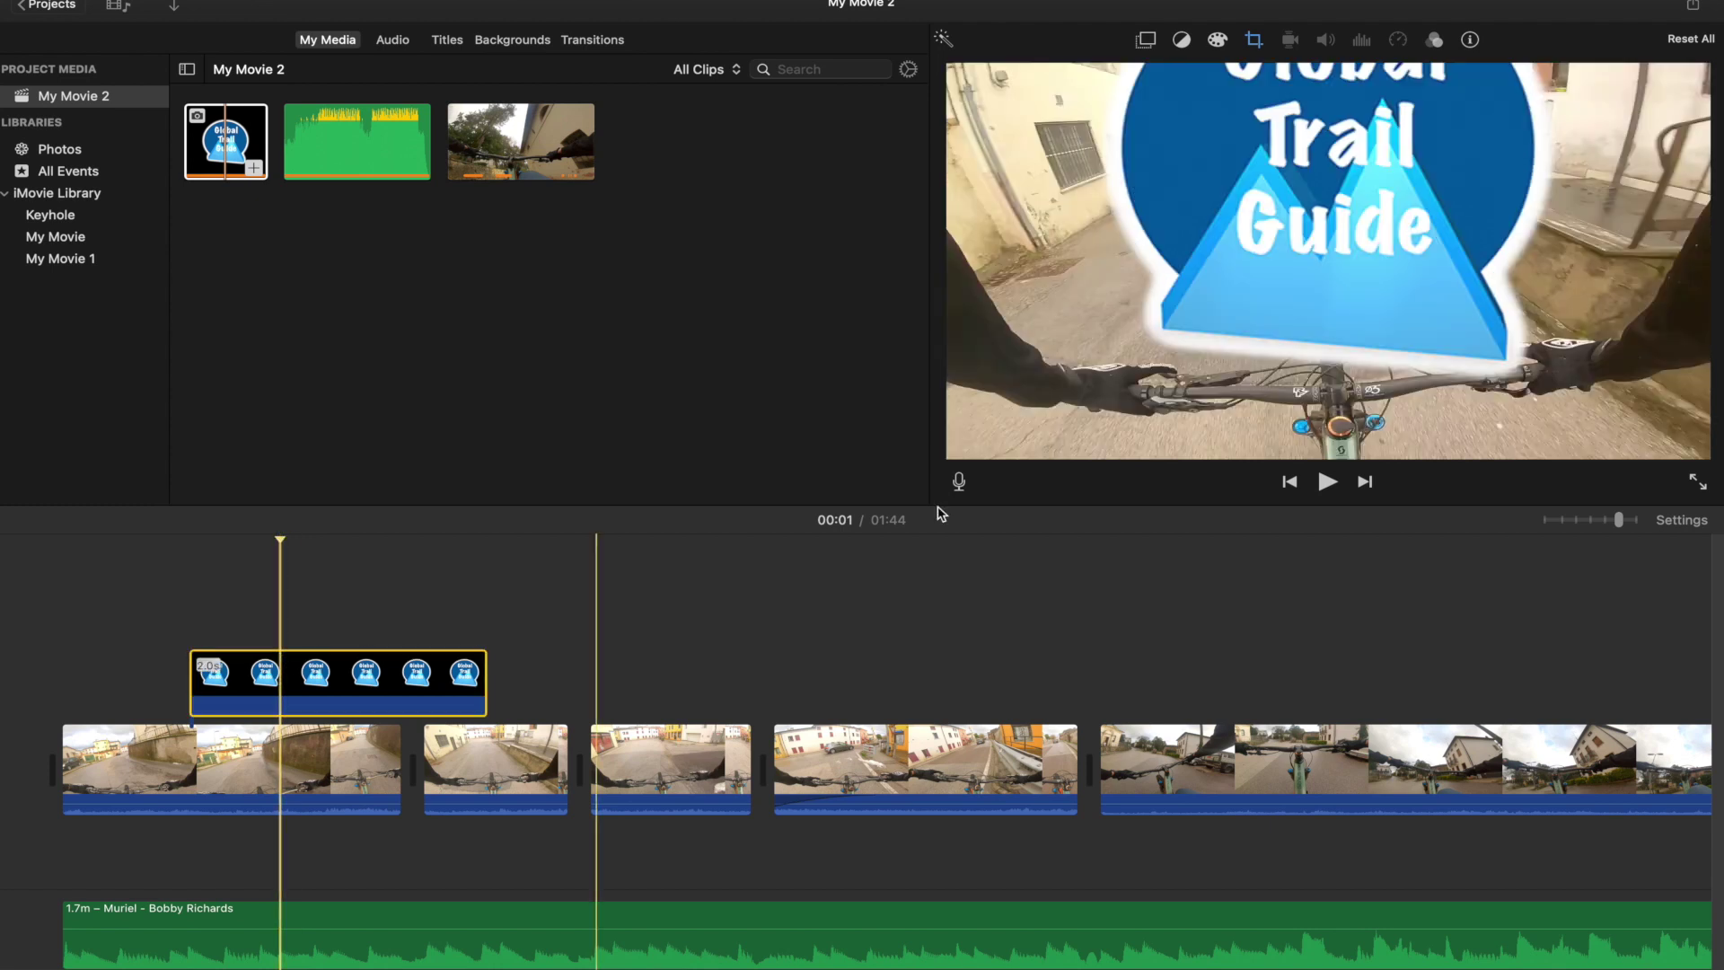
pyautogui.click(1256, 40)
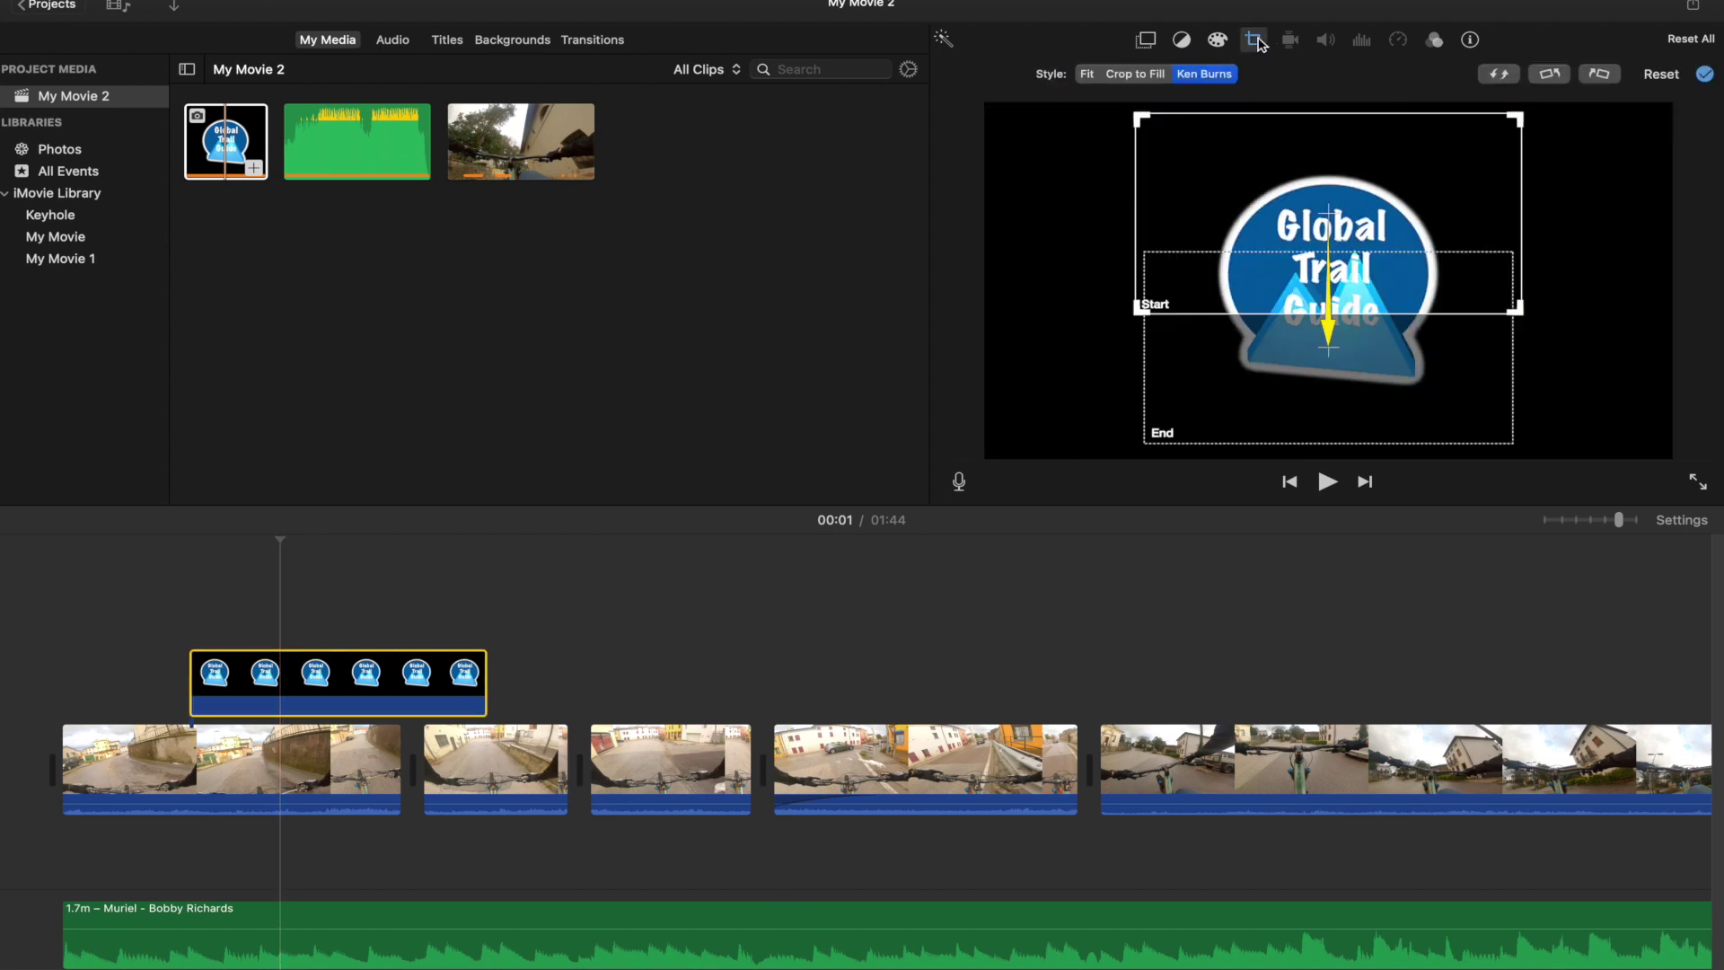
pyautogui.click(1087, 74)
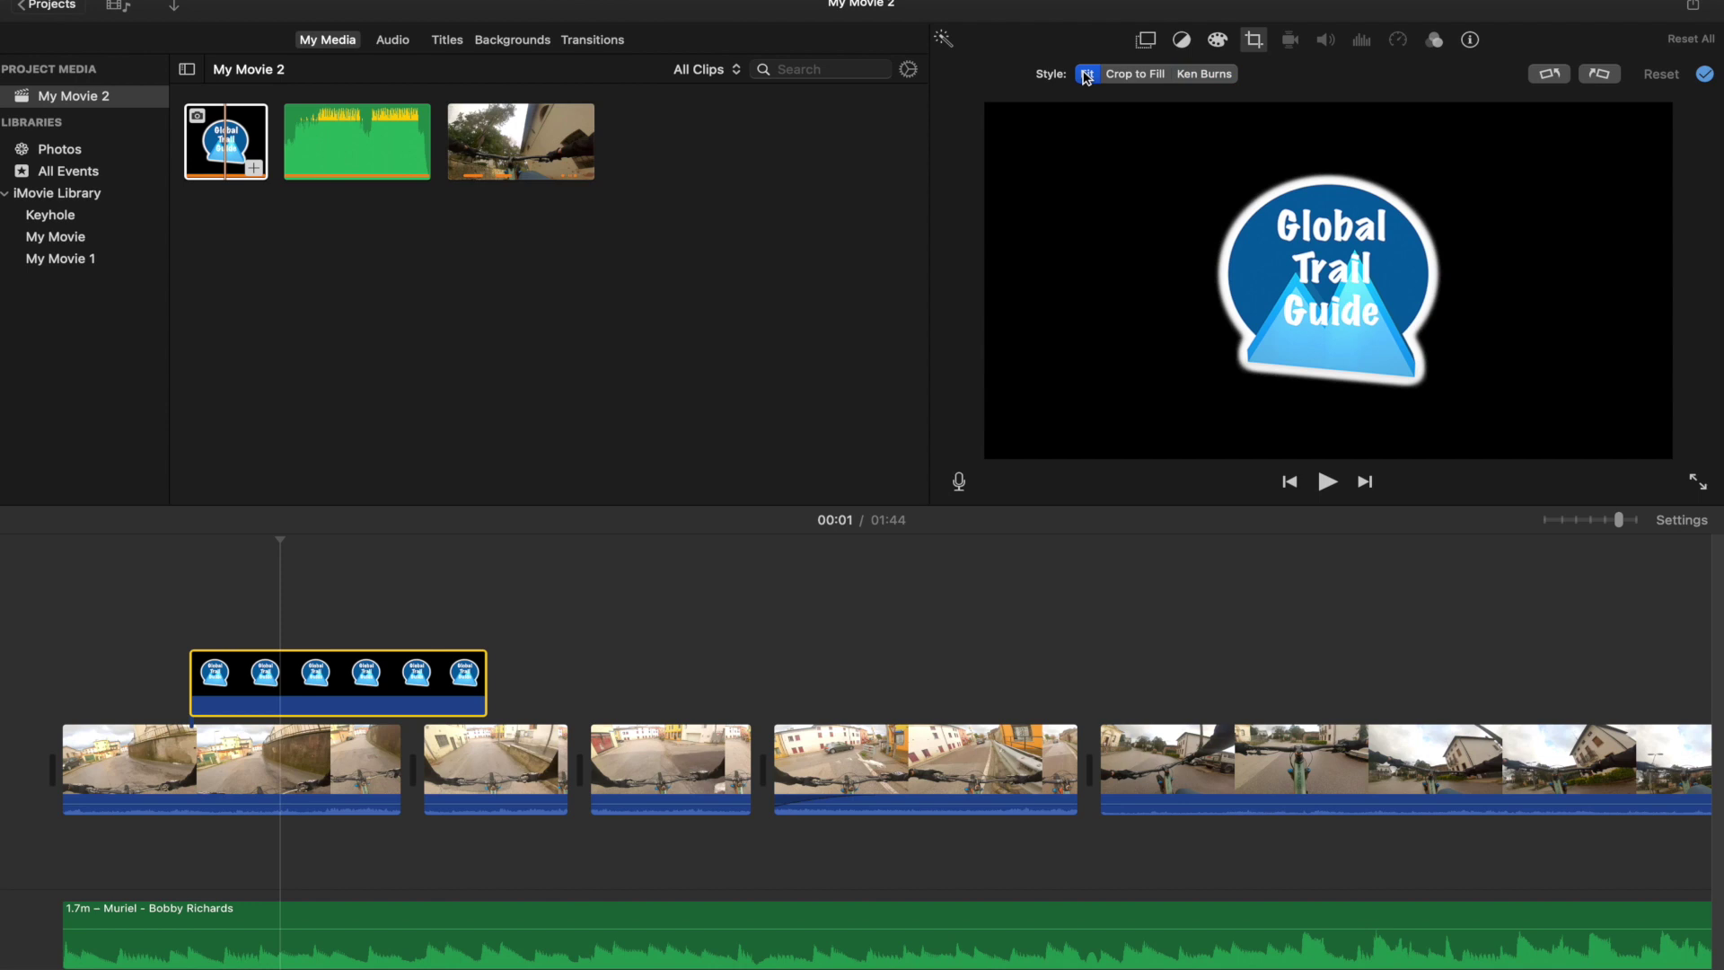
pyautogui.click(1146, 40)
pyautogui.click(1010, 75)
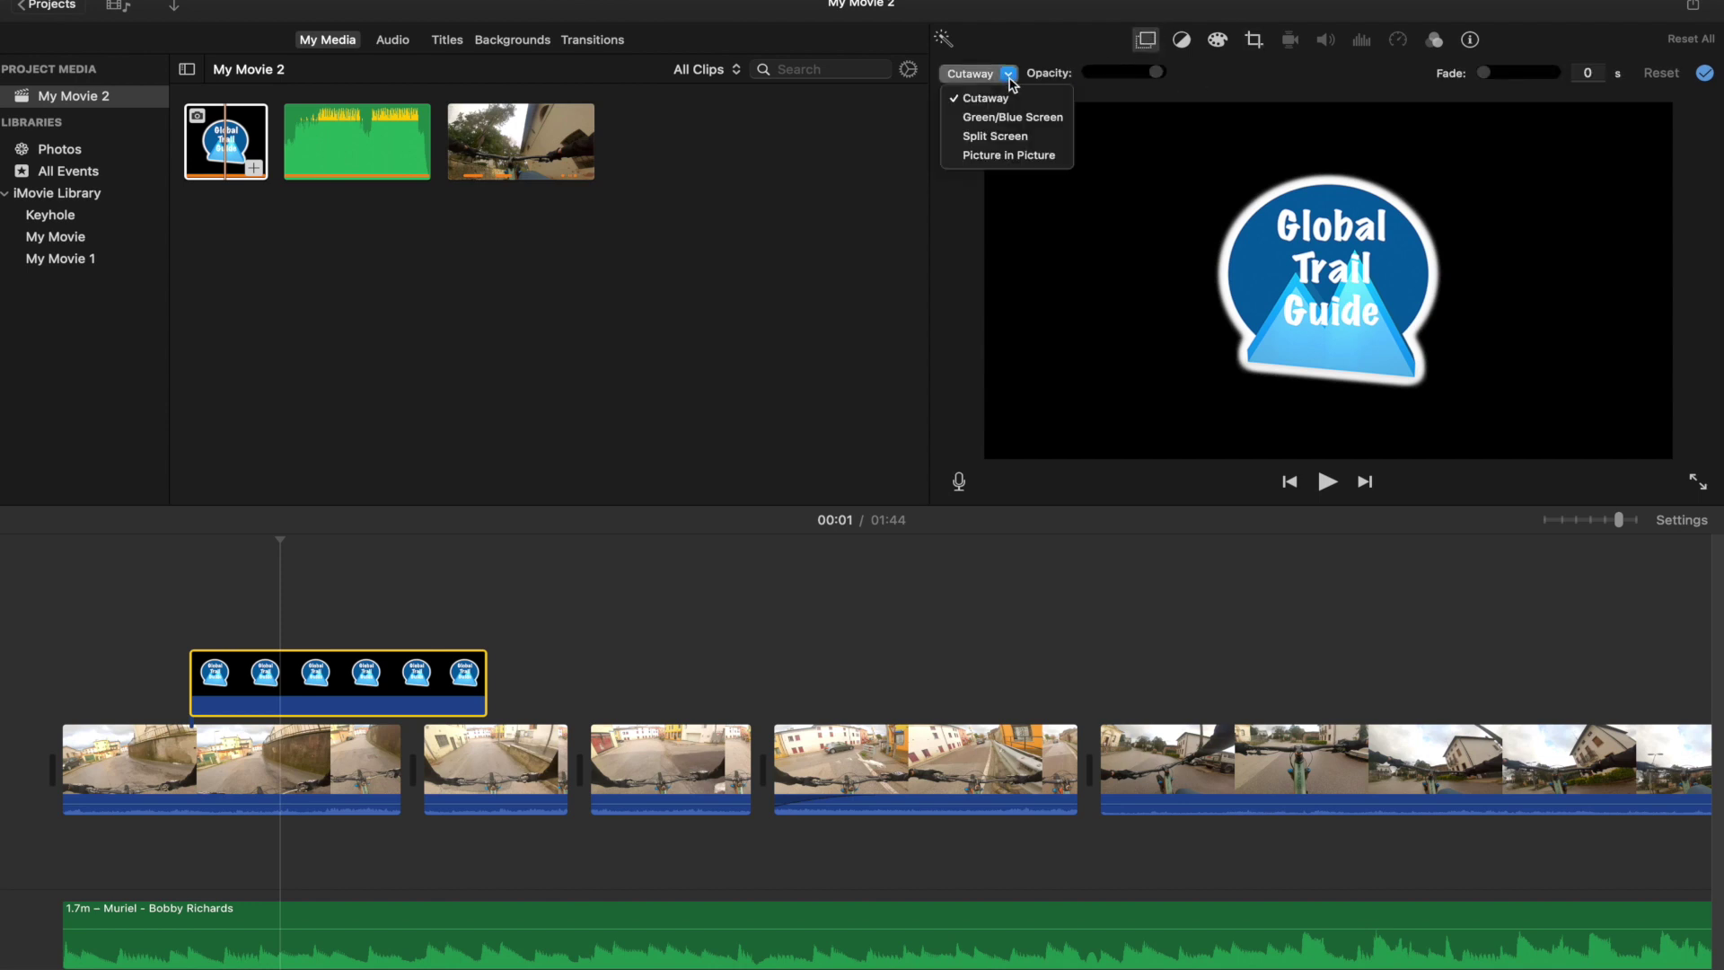
pyautogui.click(1012, 157)
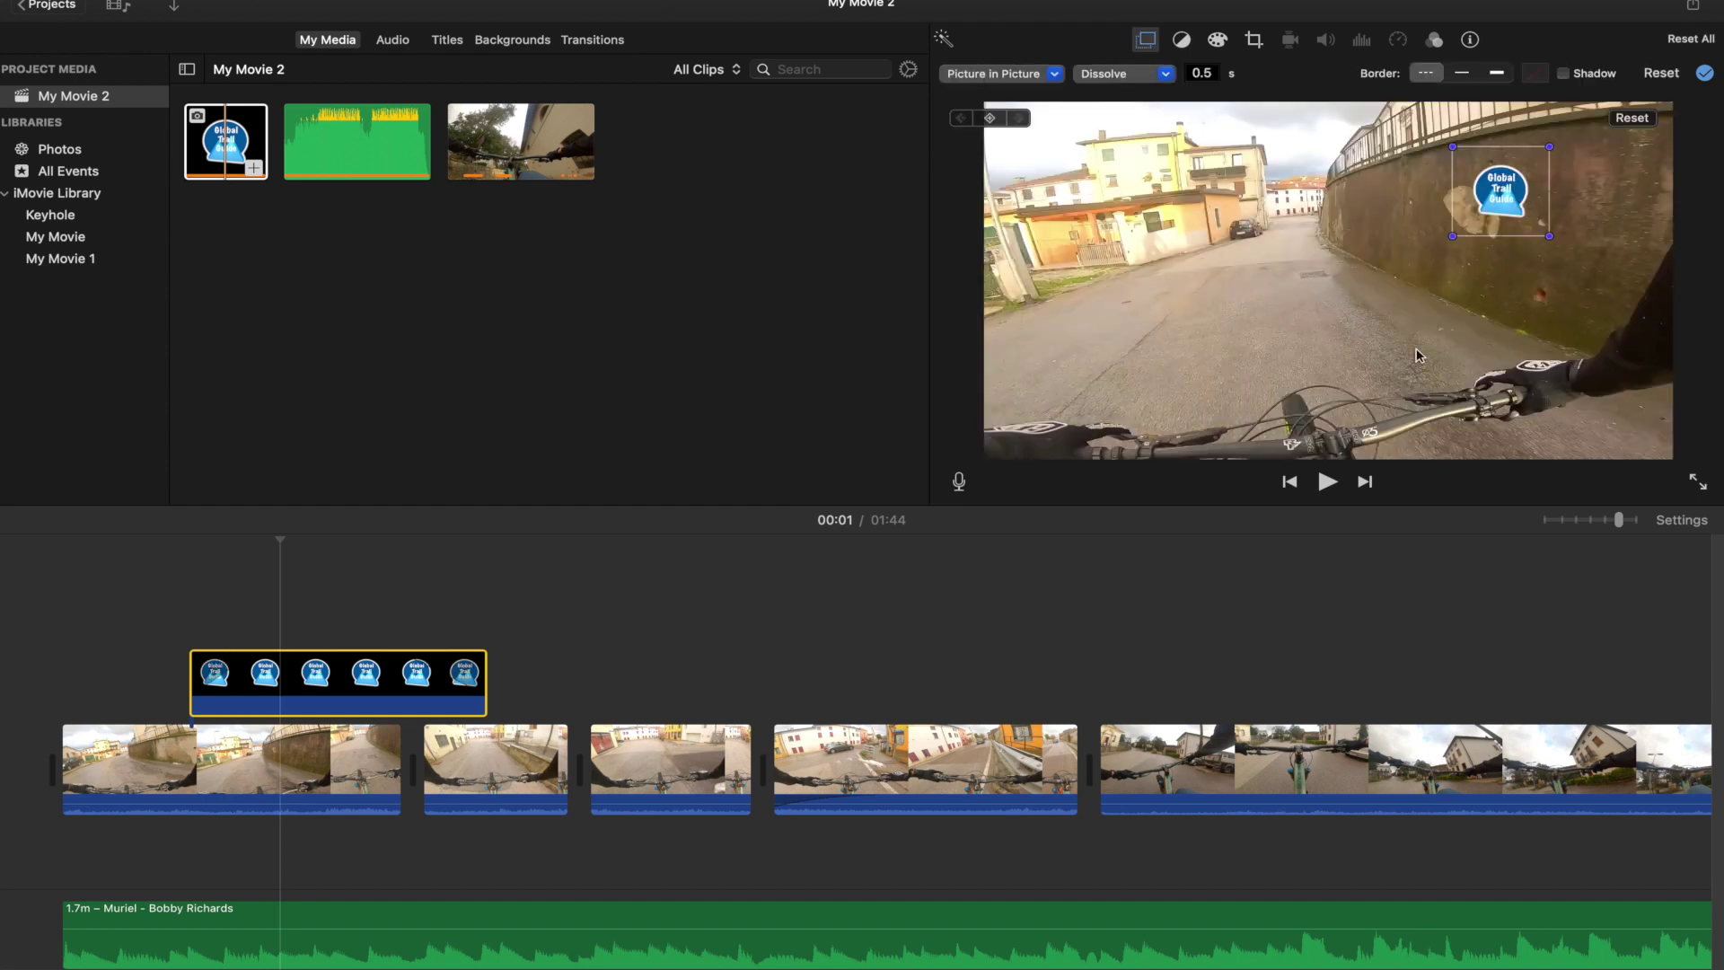
pyautogui.click(1636, 120)
pyautogui.click(1353, 301)
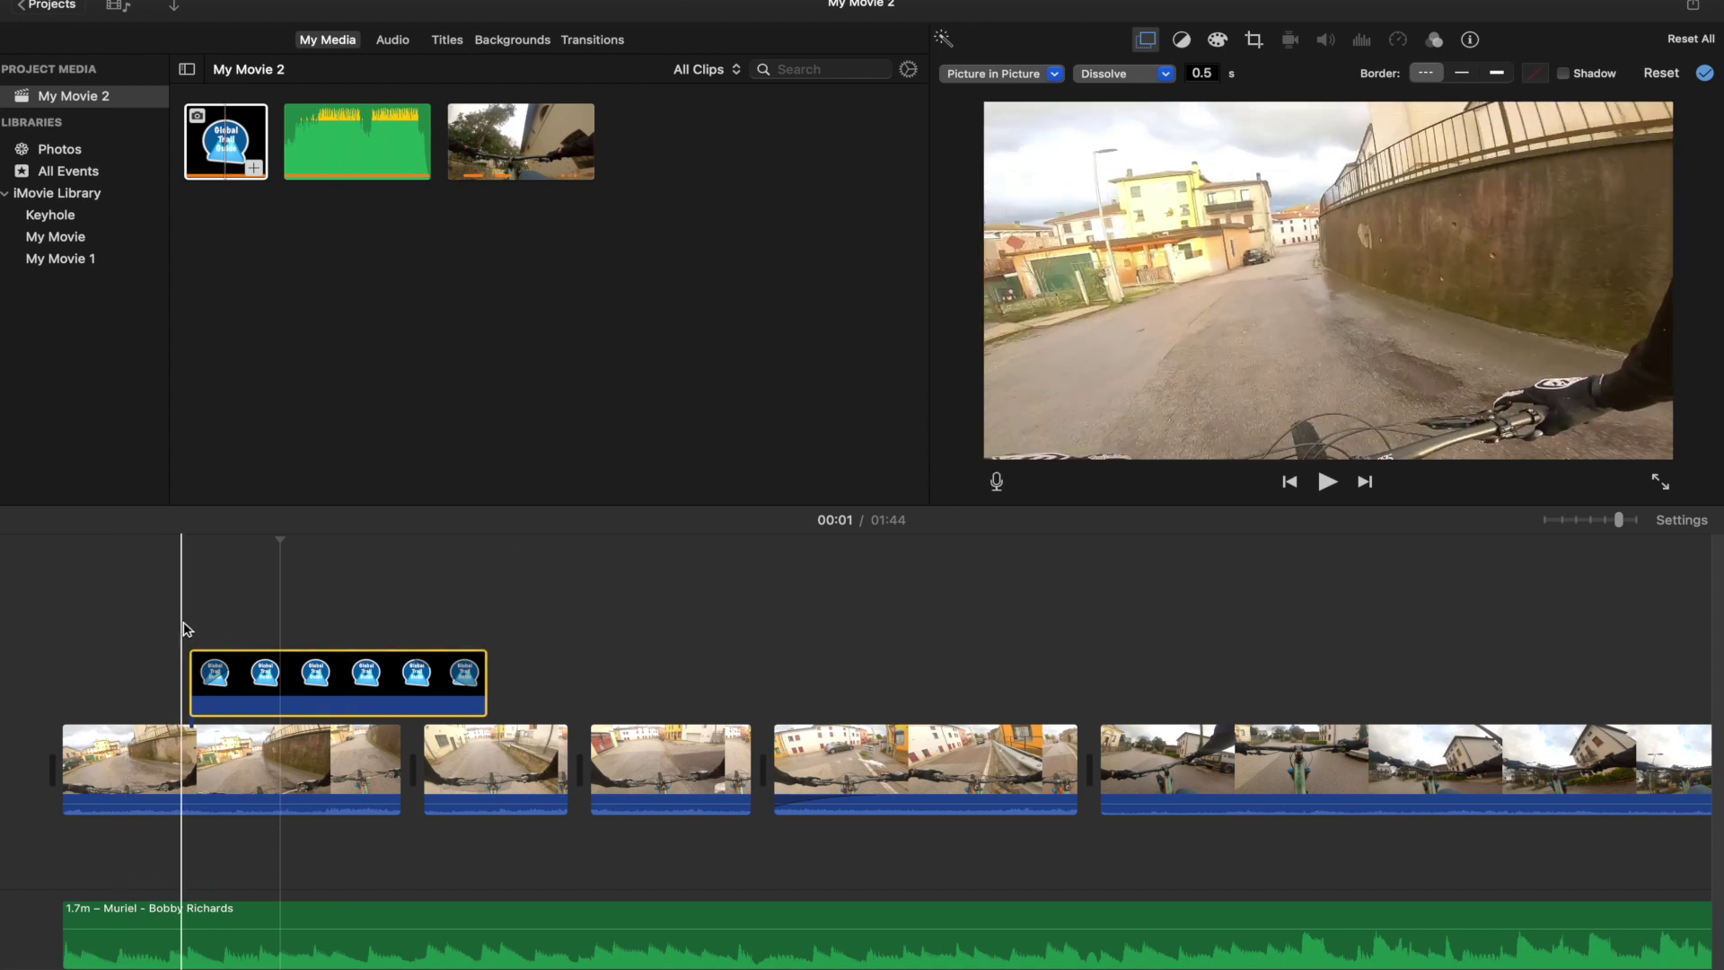
# Trim the logo overlay from its end and play the movie from the beginning
pyautogui.click(141, 634)
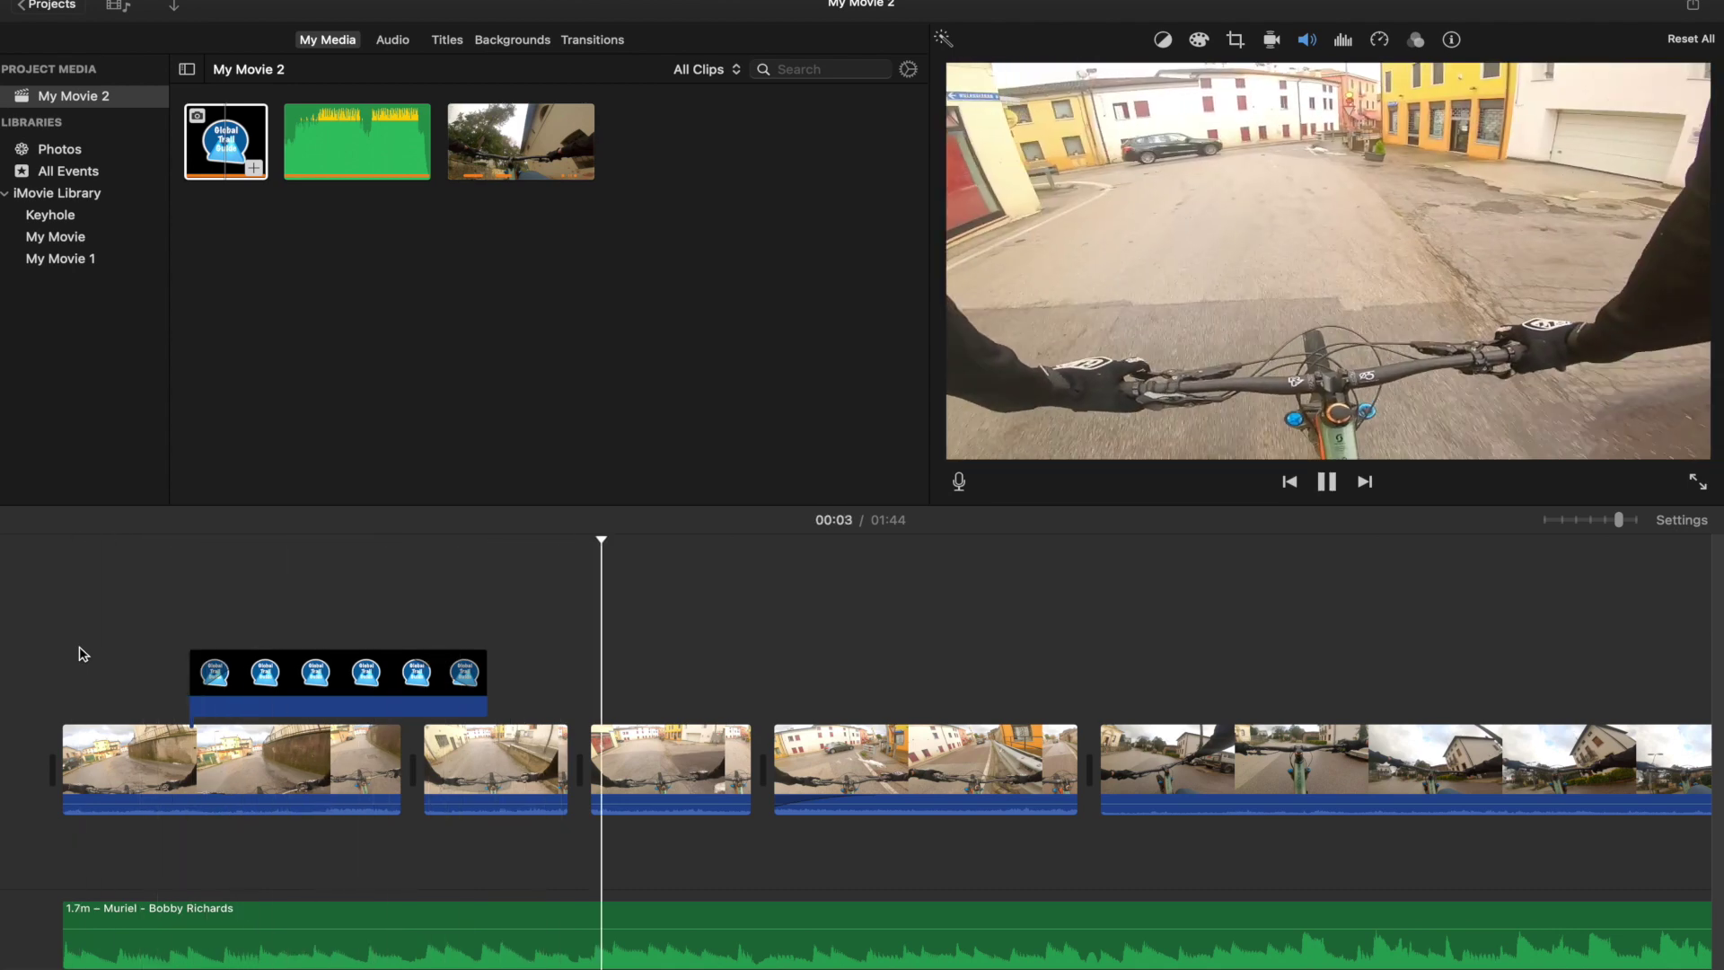
pyautogui.click(308, 693)
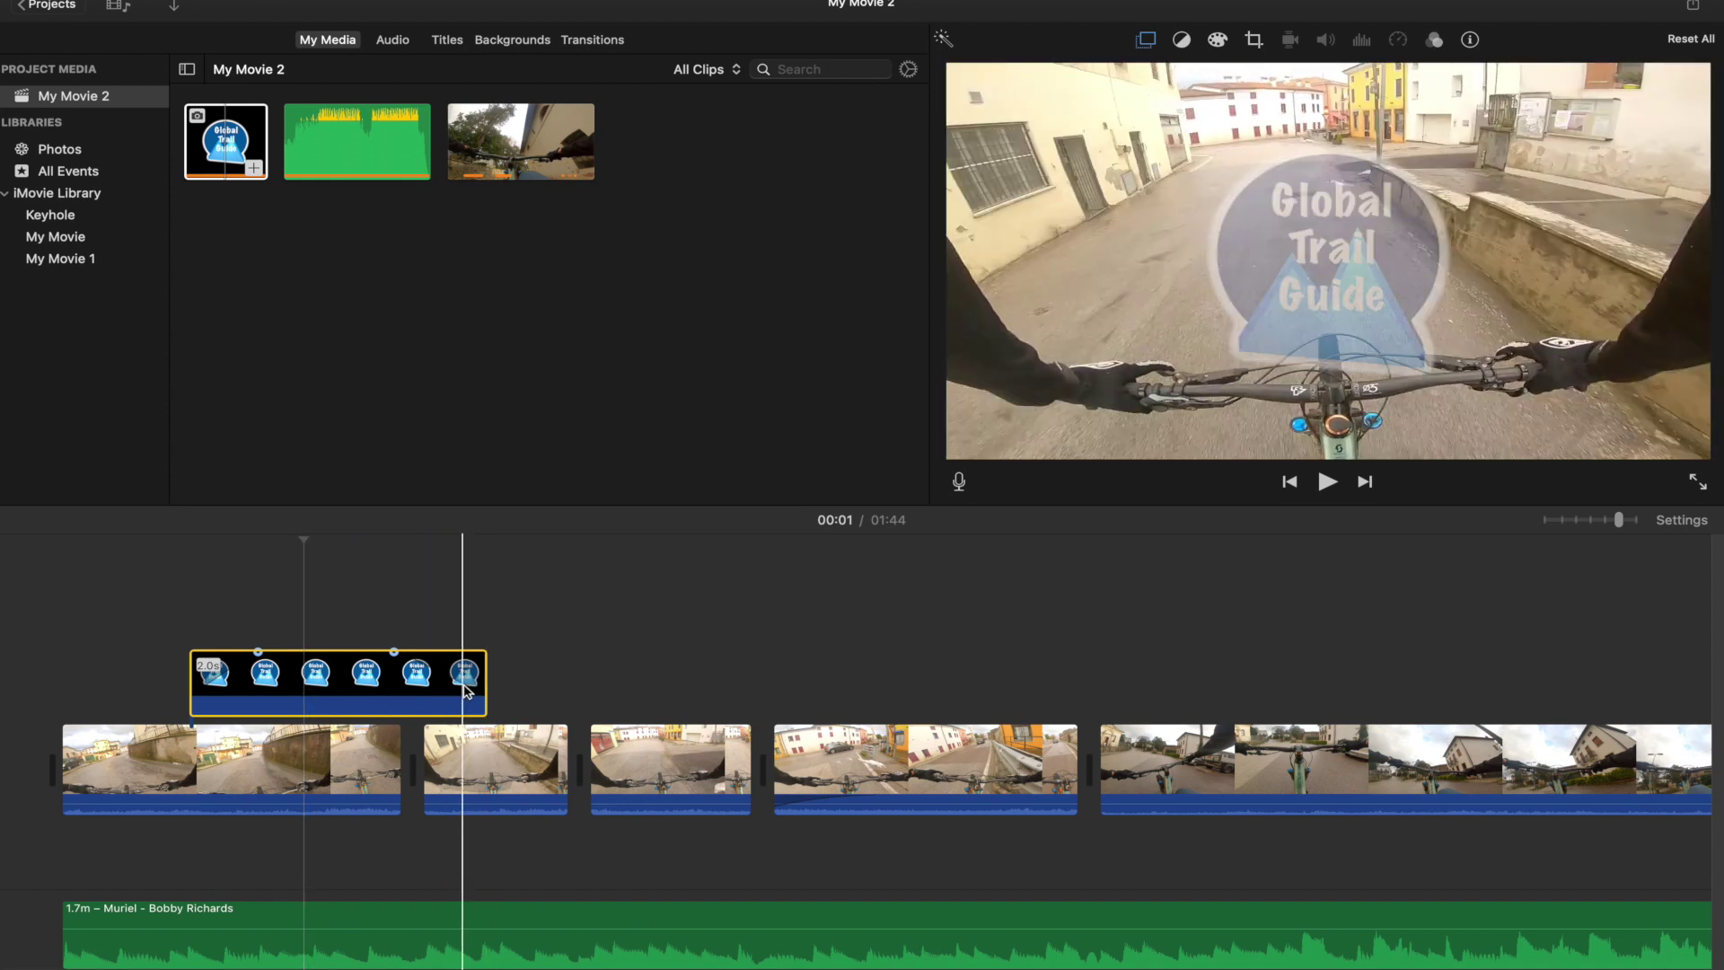
pyautogui.moveTo(486, 681); pyautogui.dragTo(313, 674)
pyautogui.press('\\')
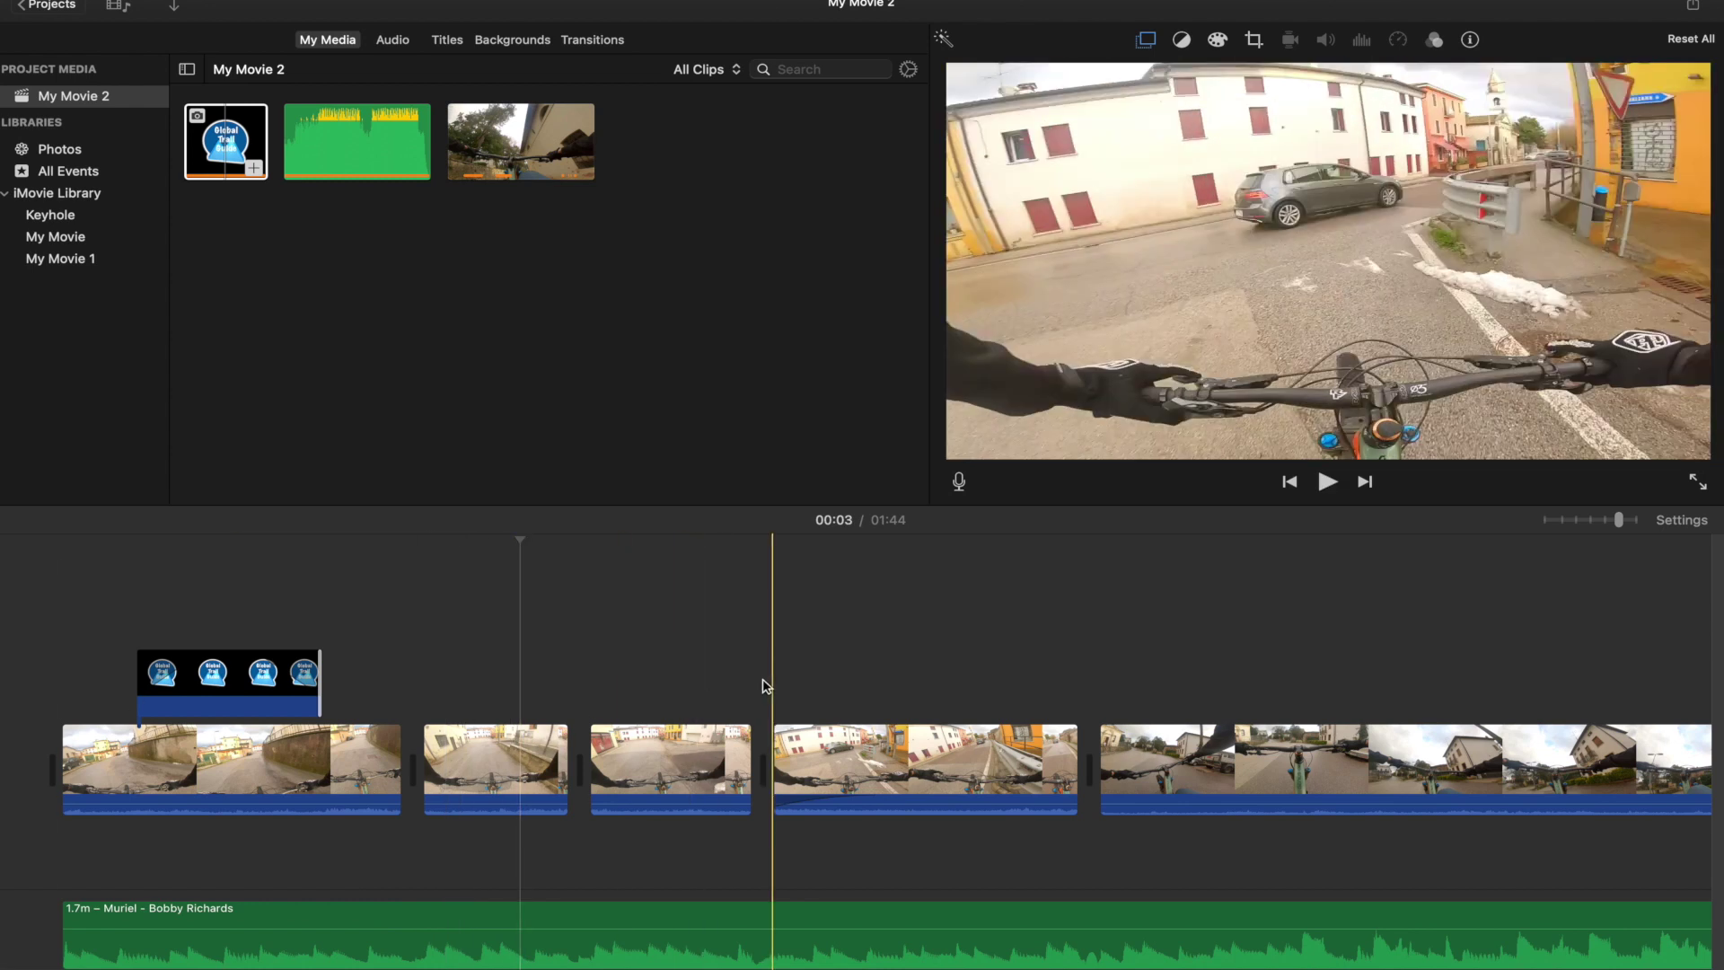
# Split the long riding clip at the playhead and select the split-off section
pyautogui.hscroll(10, 673, 675)
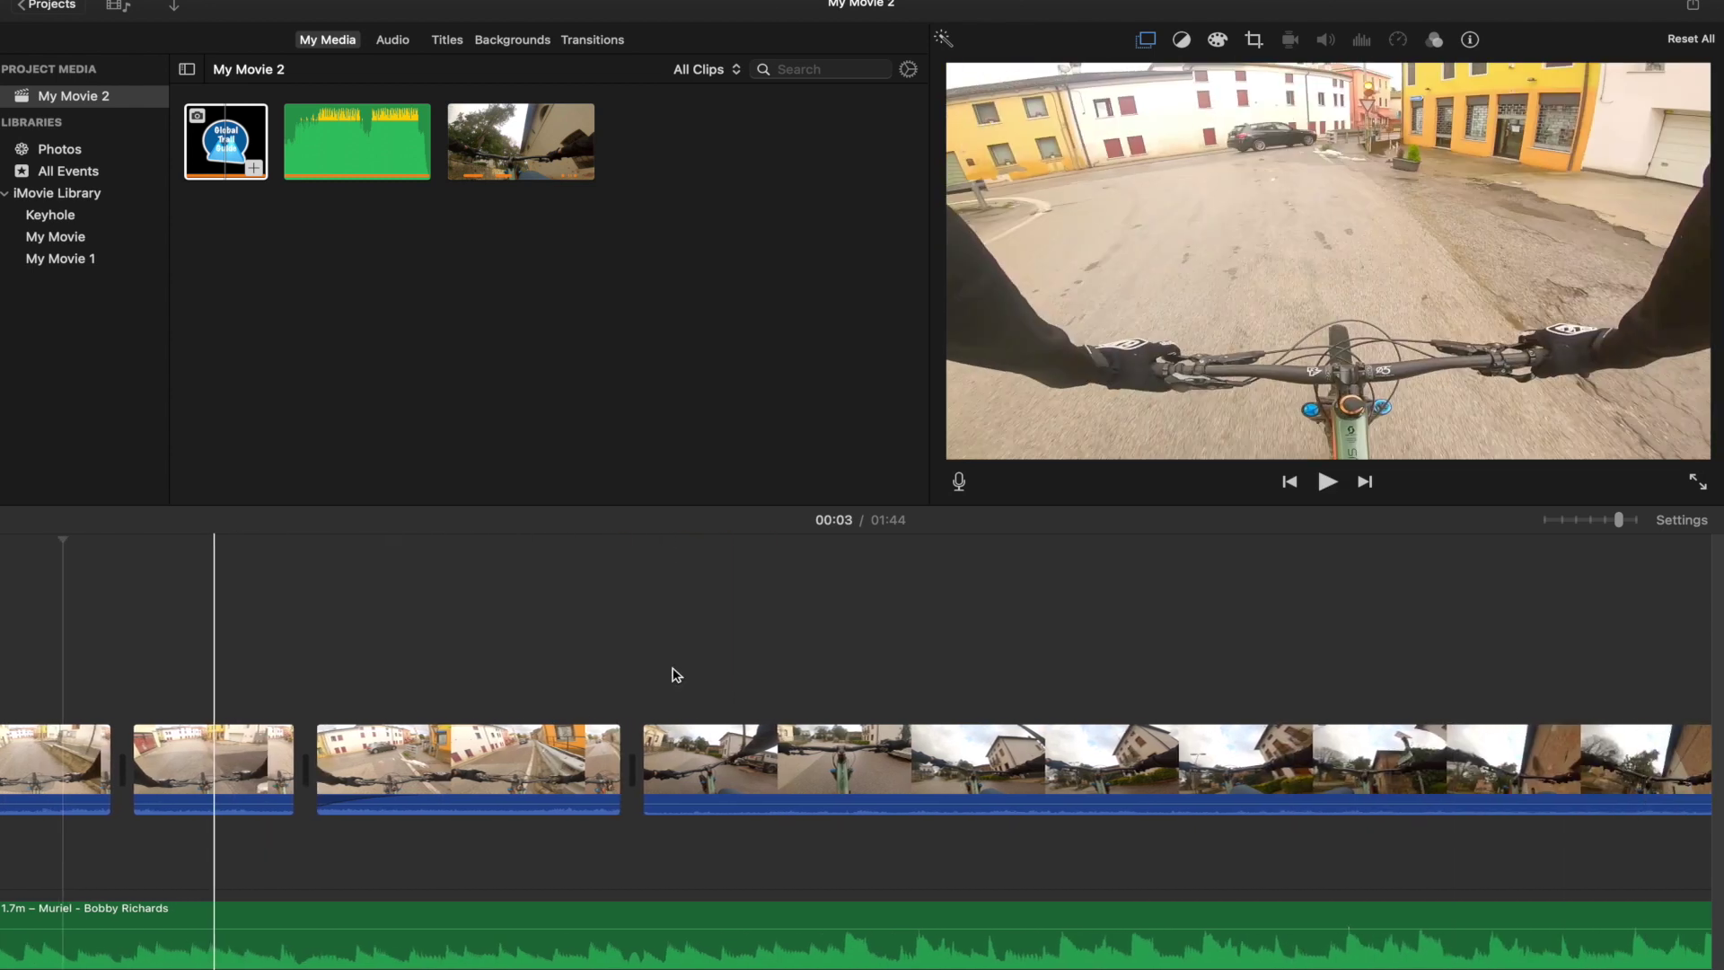
pyautogui.hscroll(6, 857, 729)
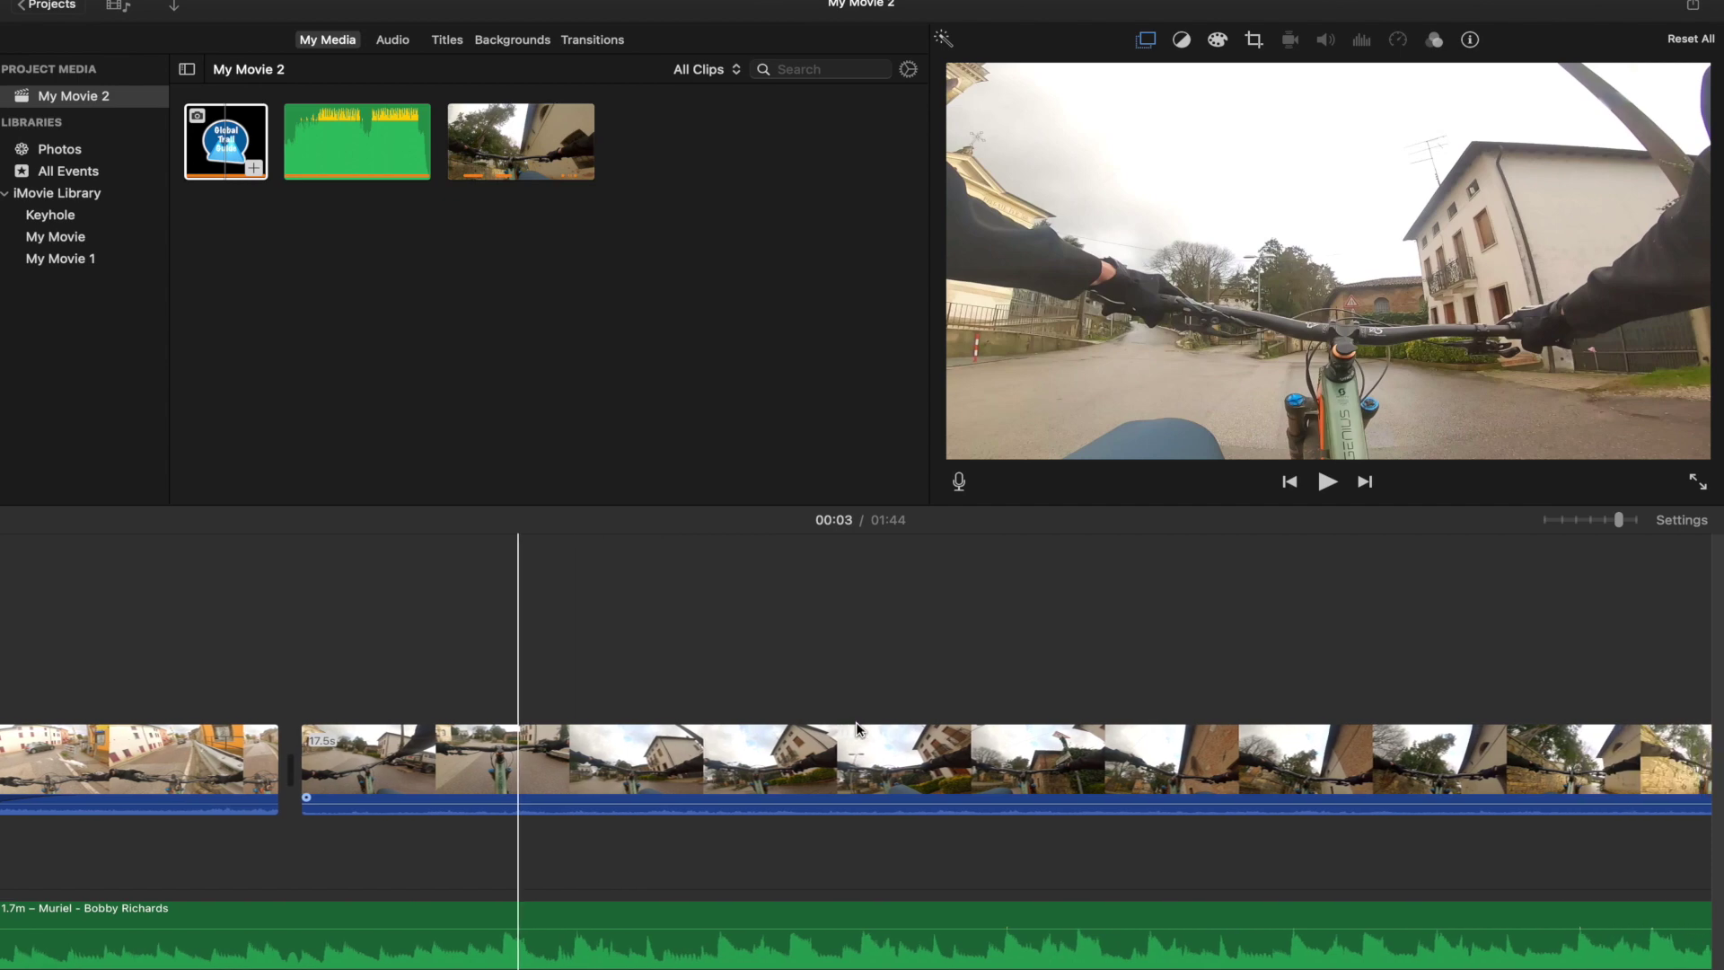
pyautogui.press('super+b')
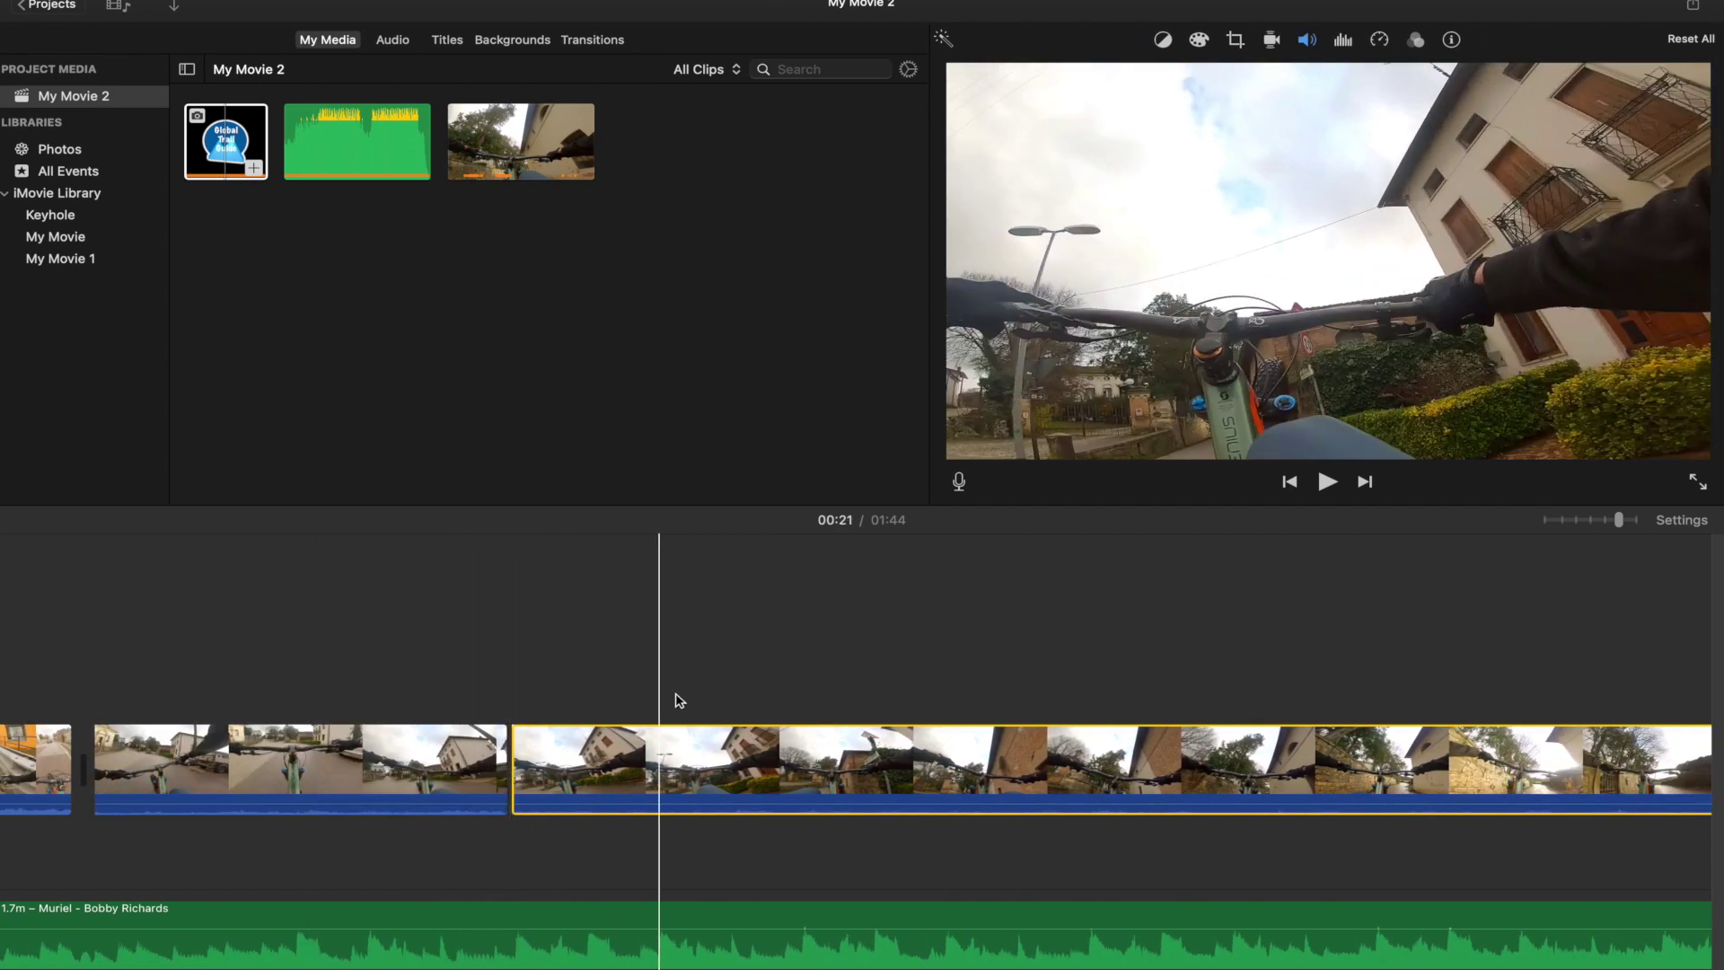
pyautogui.click(1532, 704)
pyautogui.click(687, 755)
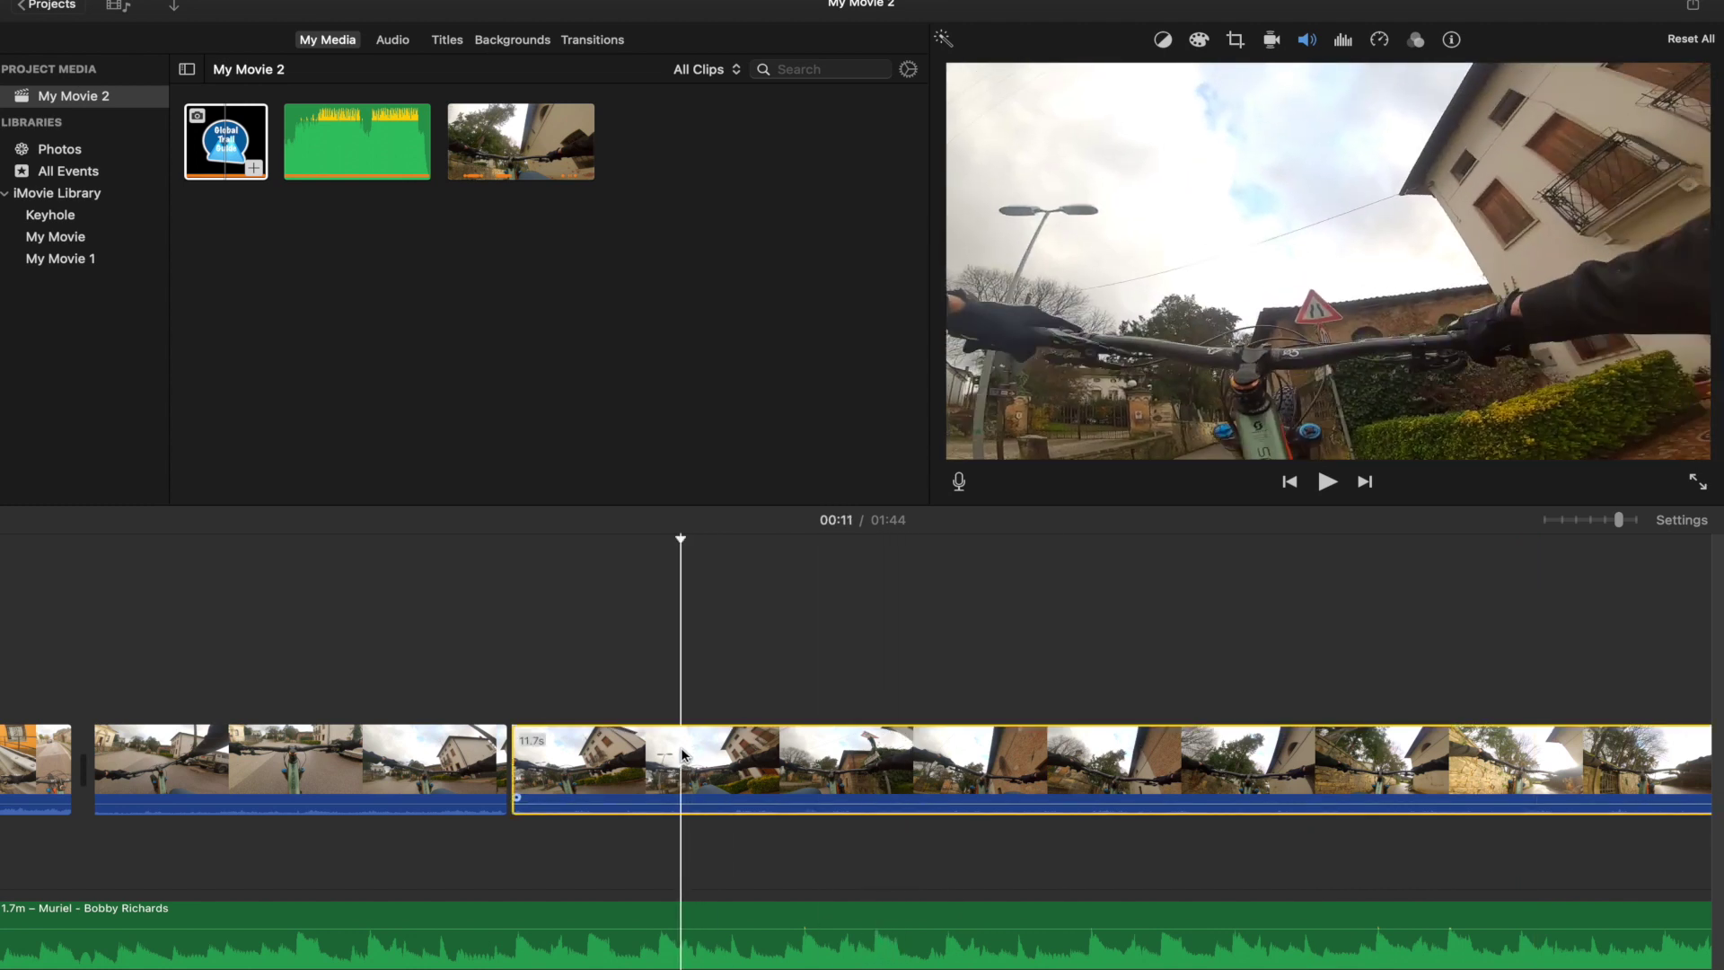
# Speed up the section in the Speed Editor so it plays in about 1.9 seconds, then preview it
pyautogui.rightClick(683, 754)
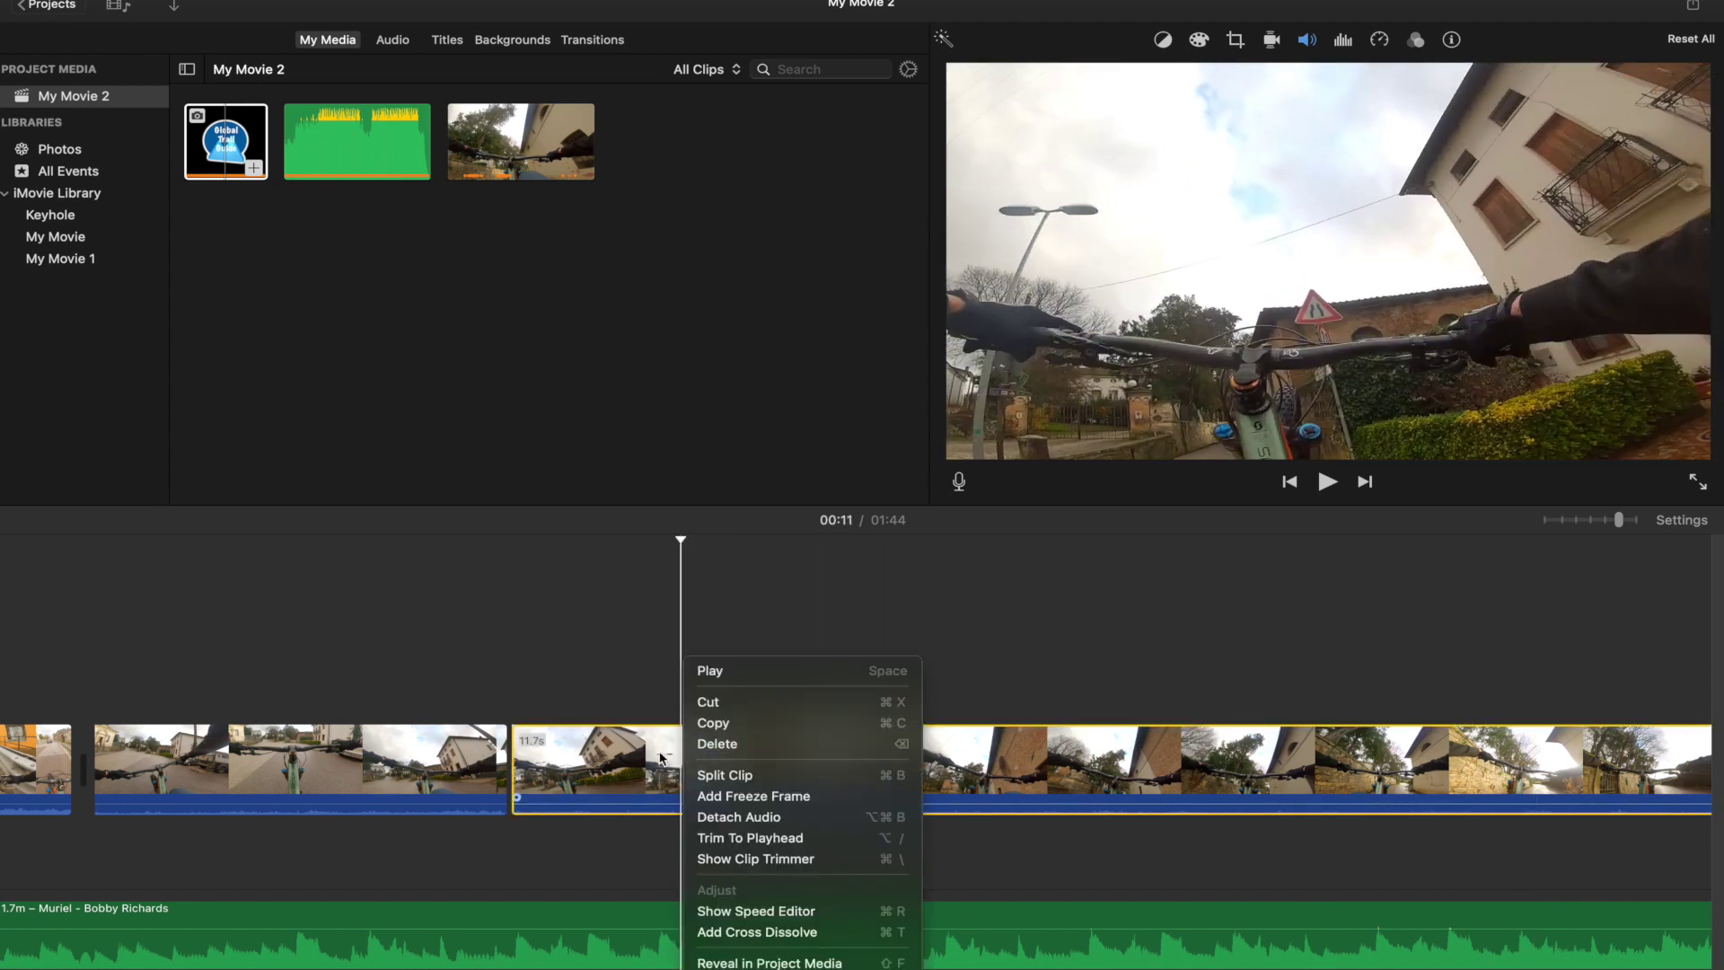
pyautogui.click(753, 911)
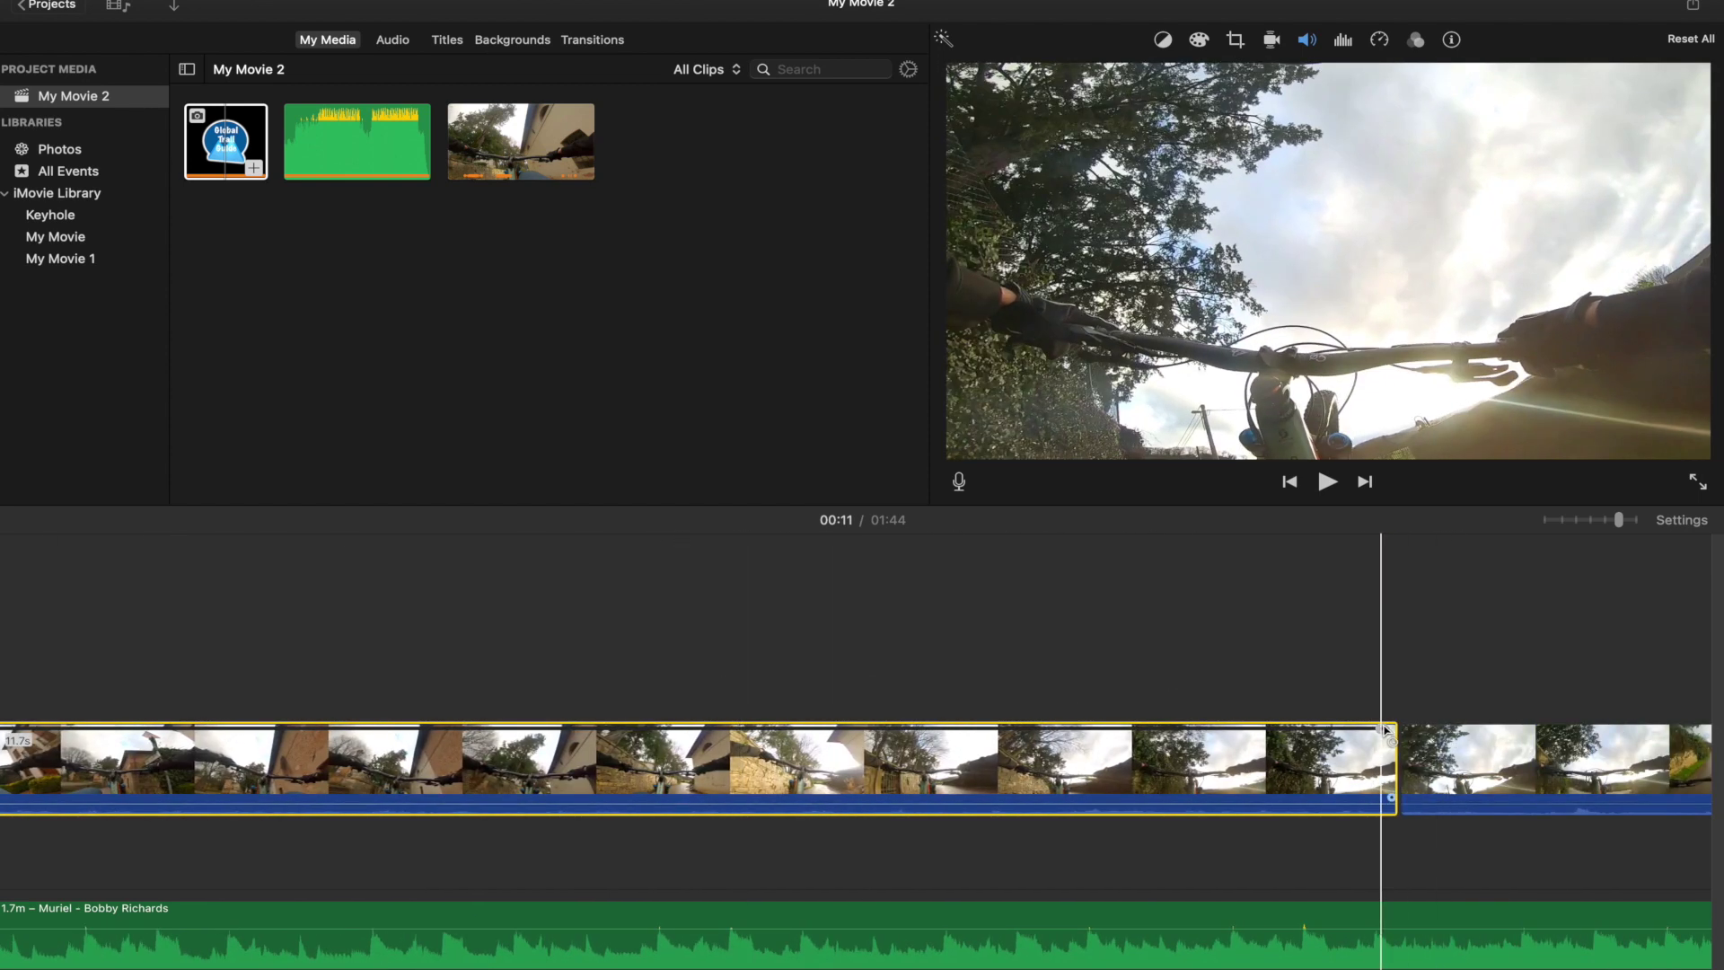
pyautogui.moveTo(1379, 729); pyautogui.dragTo(103, 738)
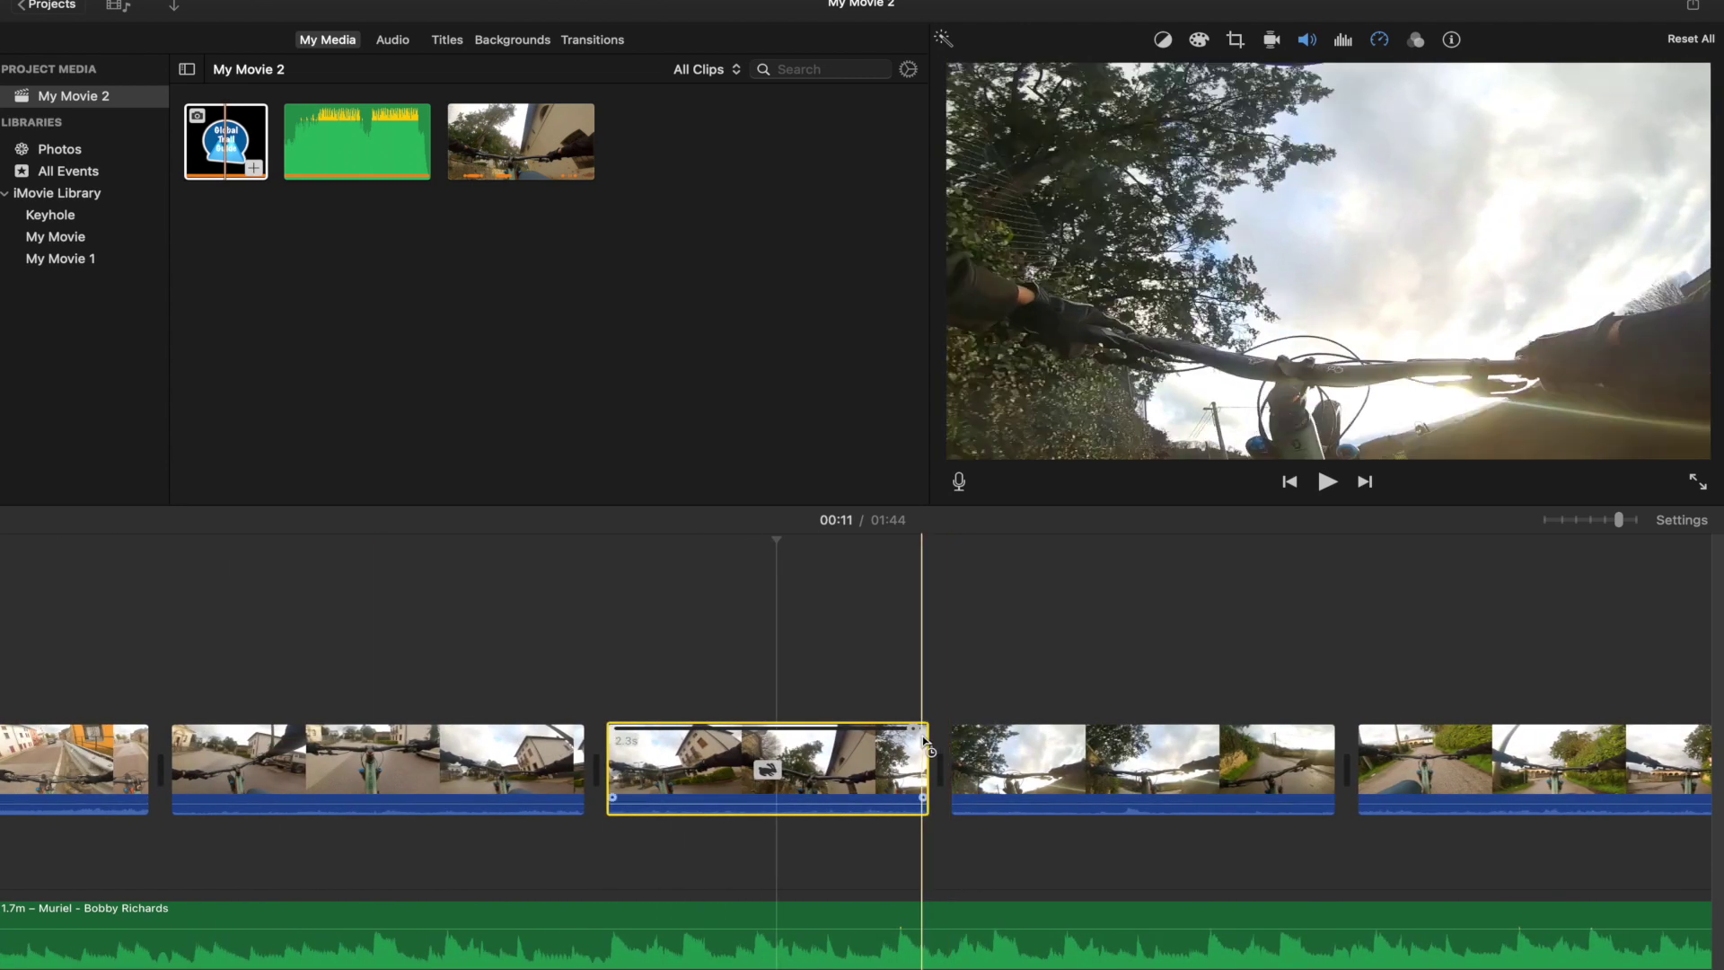
pyautogui.moveTo(918, 734); pyautogui.dragTo(867, 734)
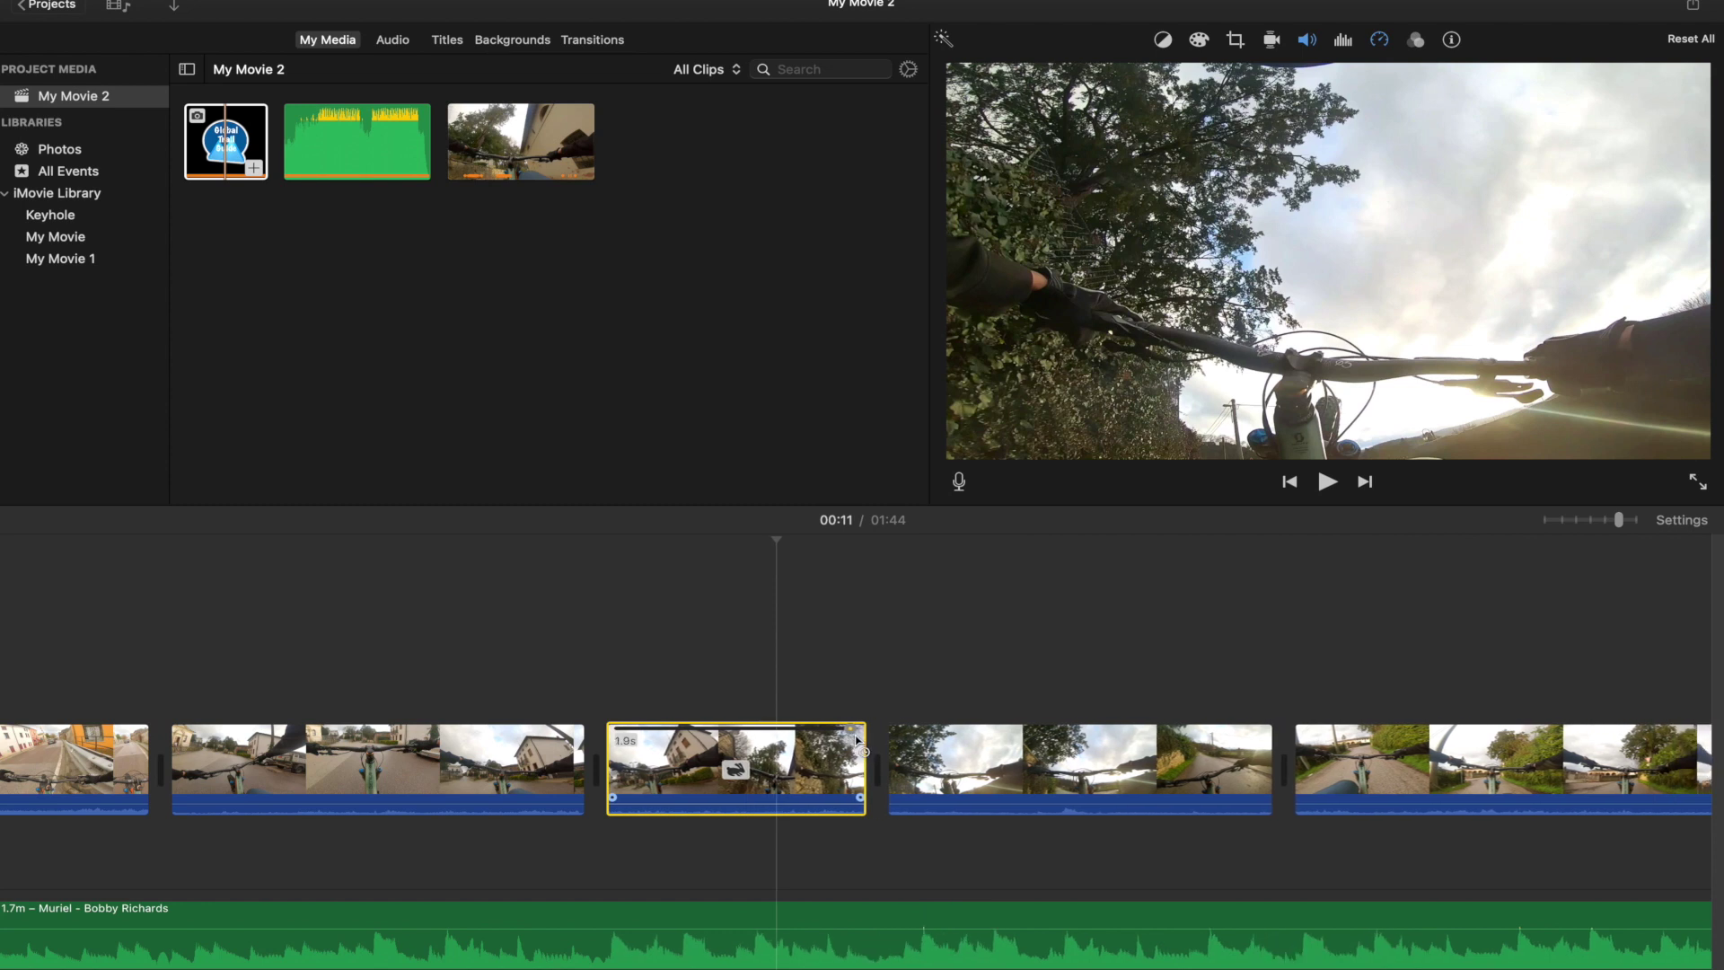
pyautogui.press('space')
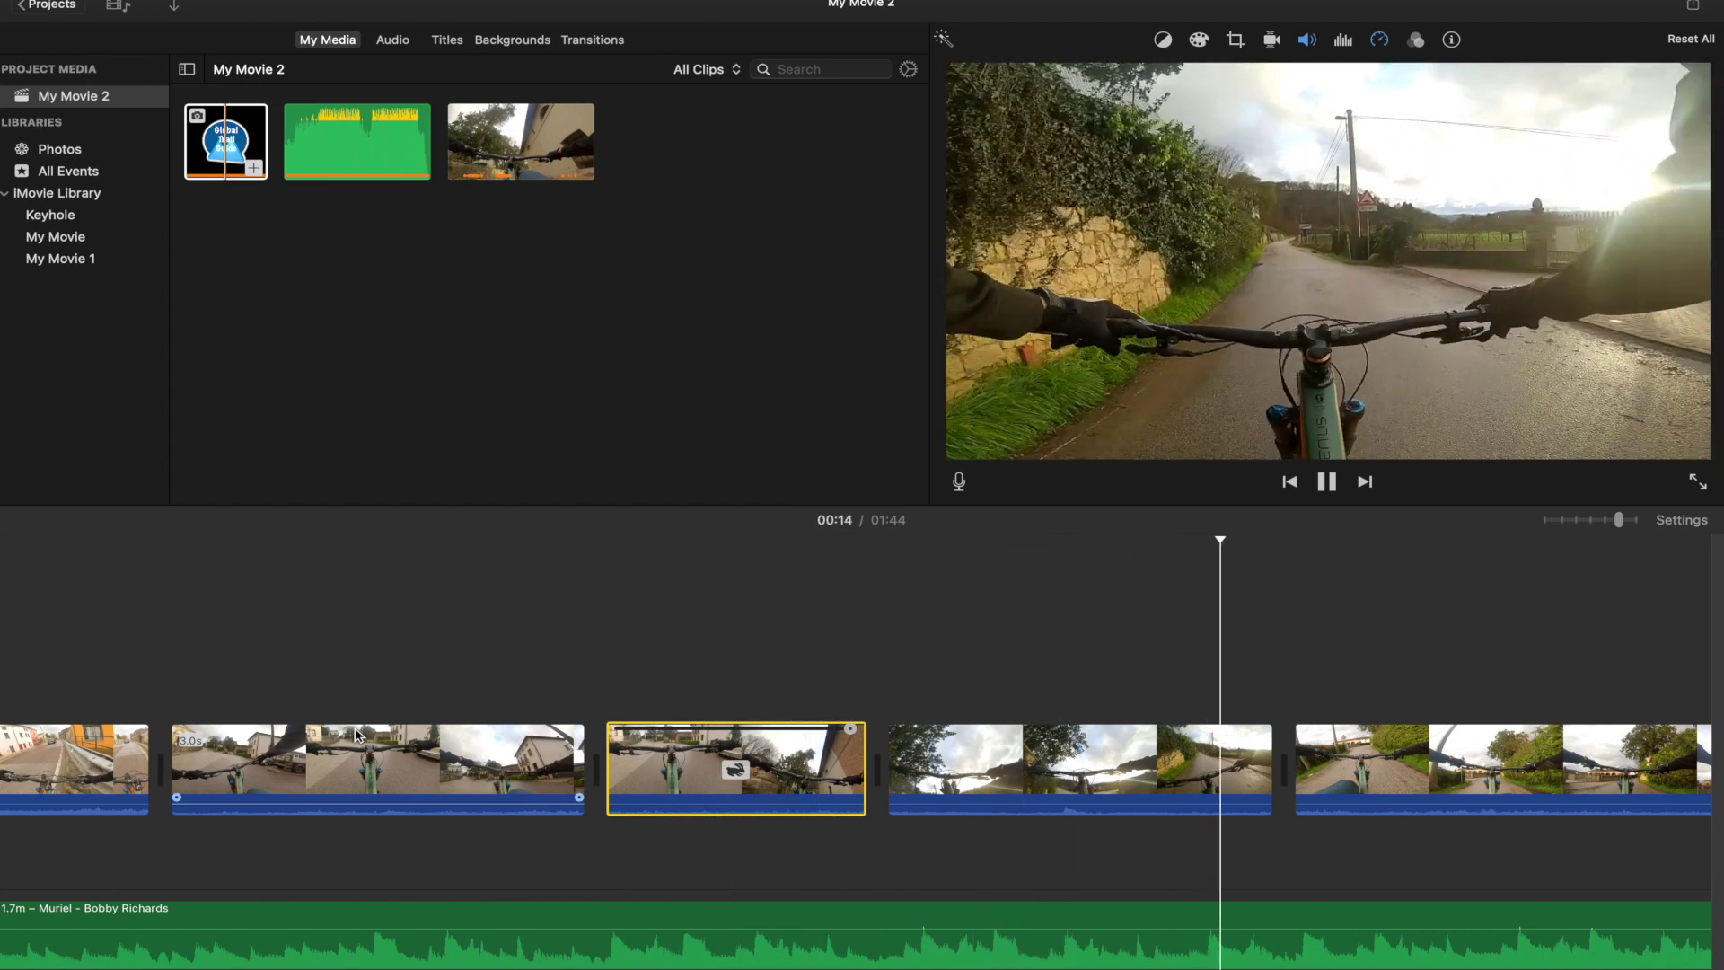
pyautogui.press('space')
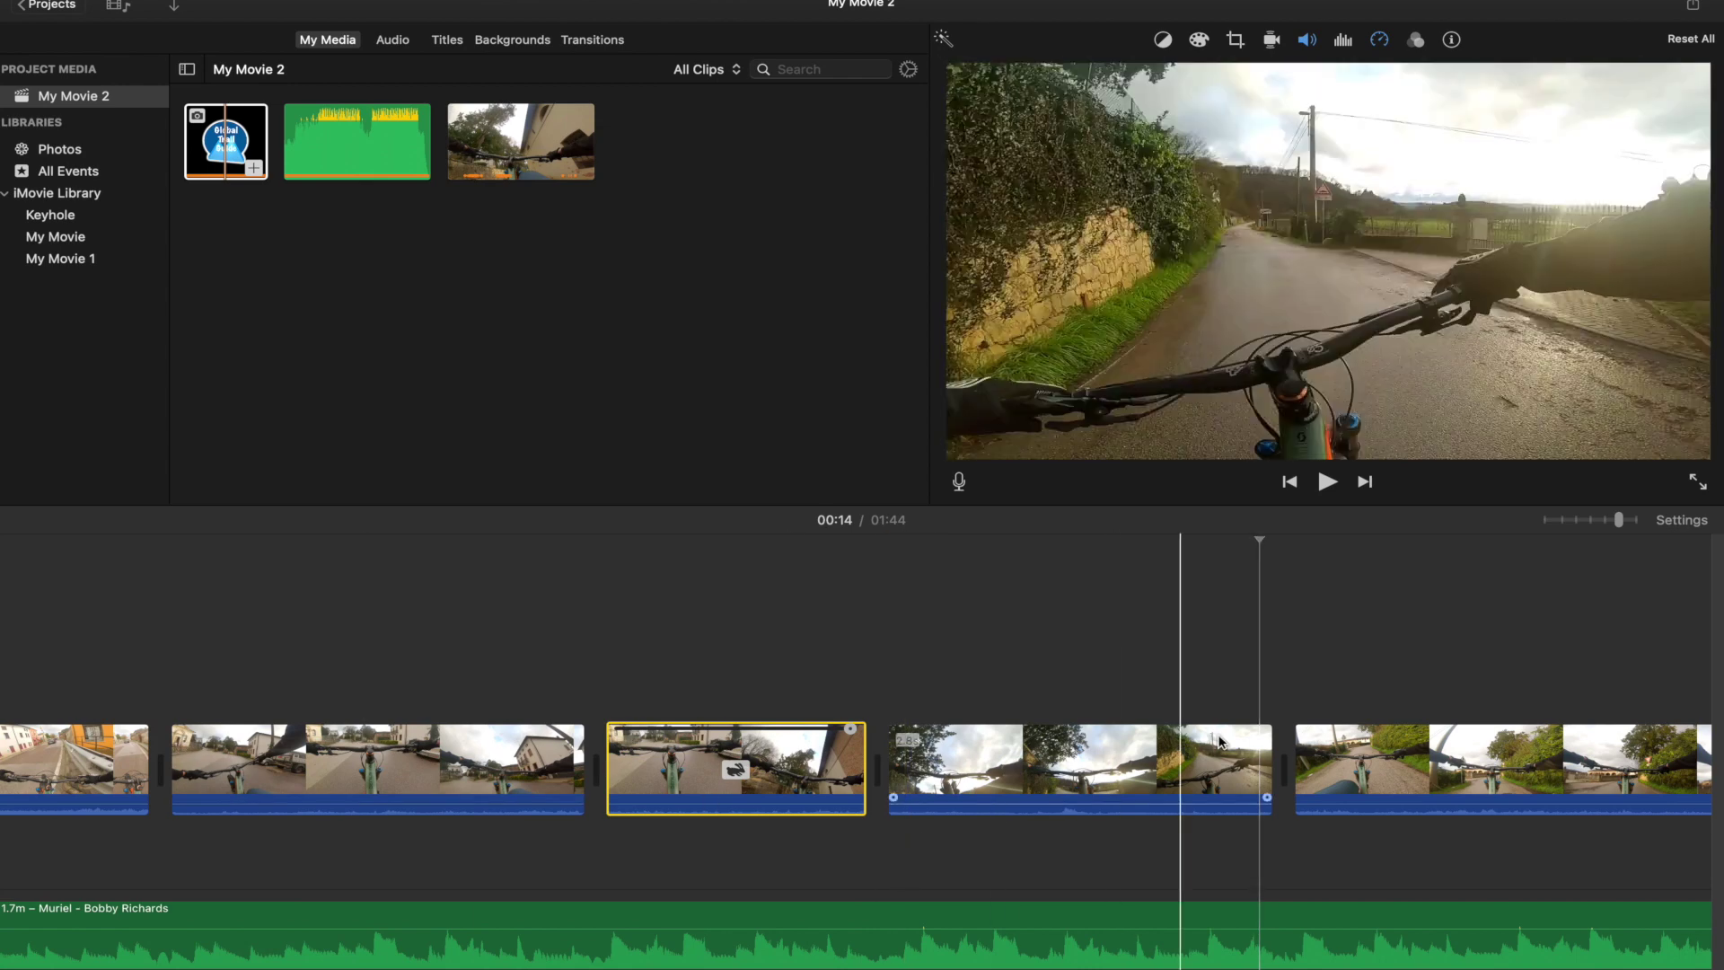
# Isolate a 4.9-second piece of the 14.8-second clip and speed it up to 3.8 seconds
pyautogui.hscroll(10, 1267, 746)
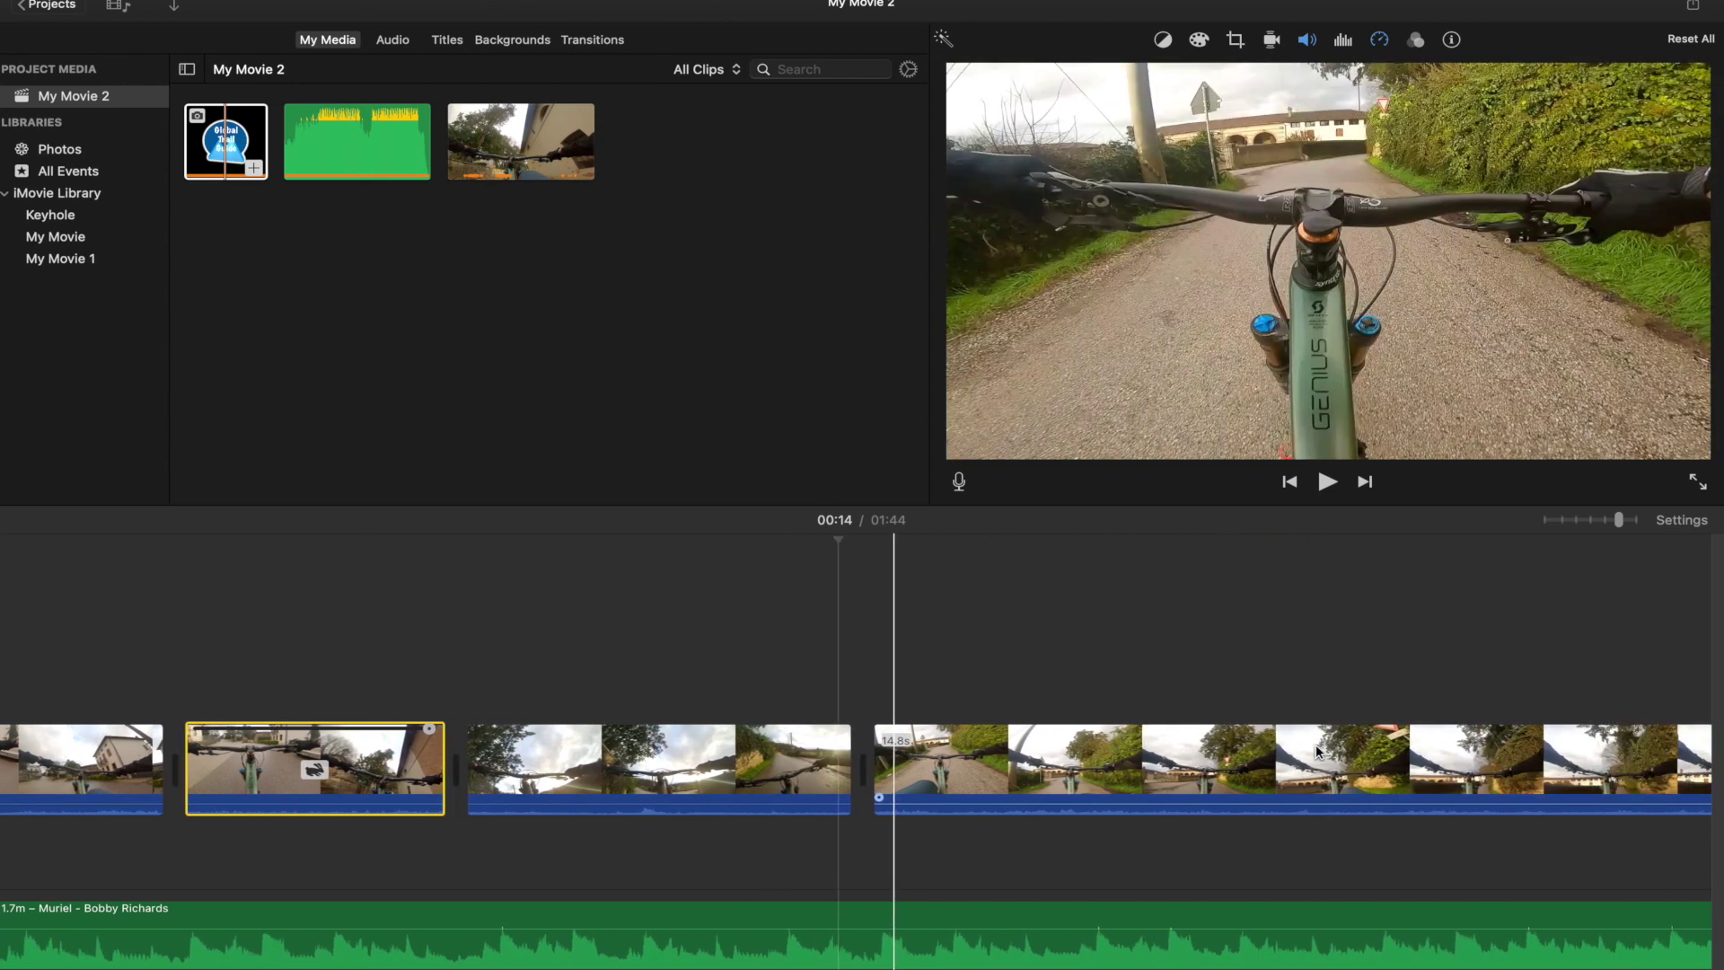
pyautogui.hscroll(4, 691, 748)
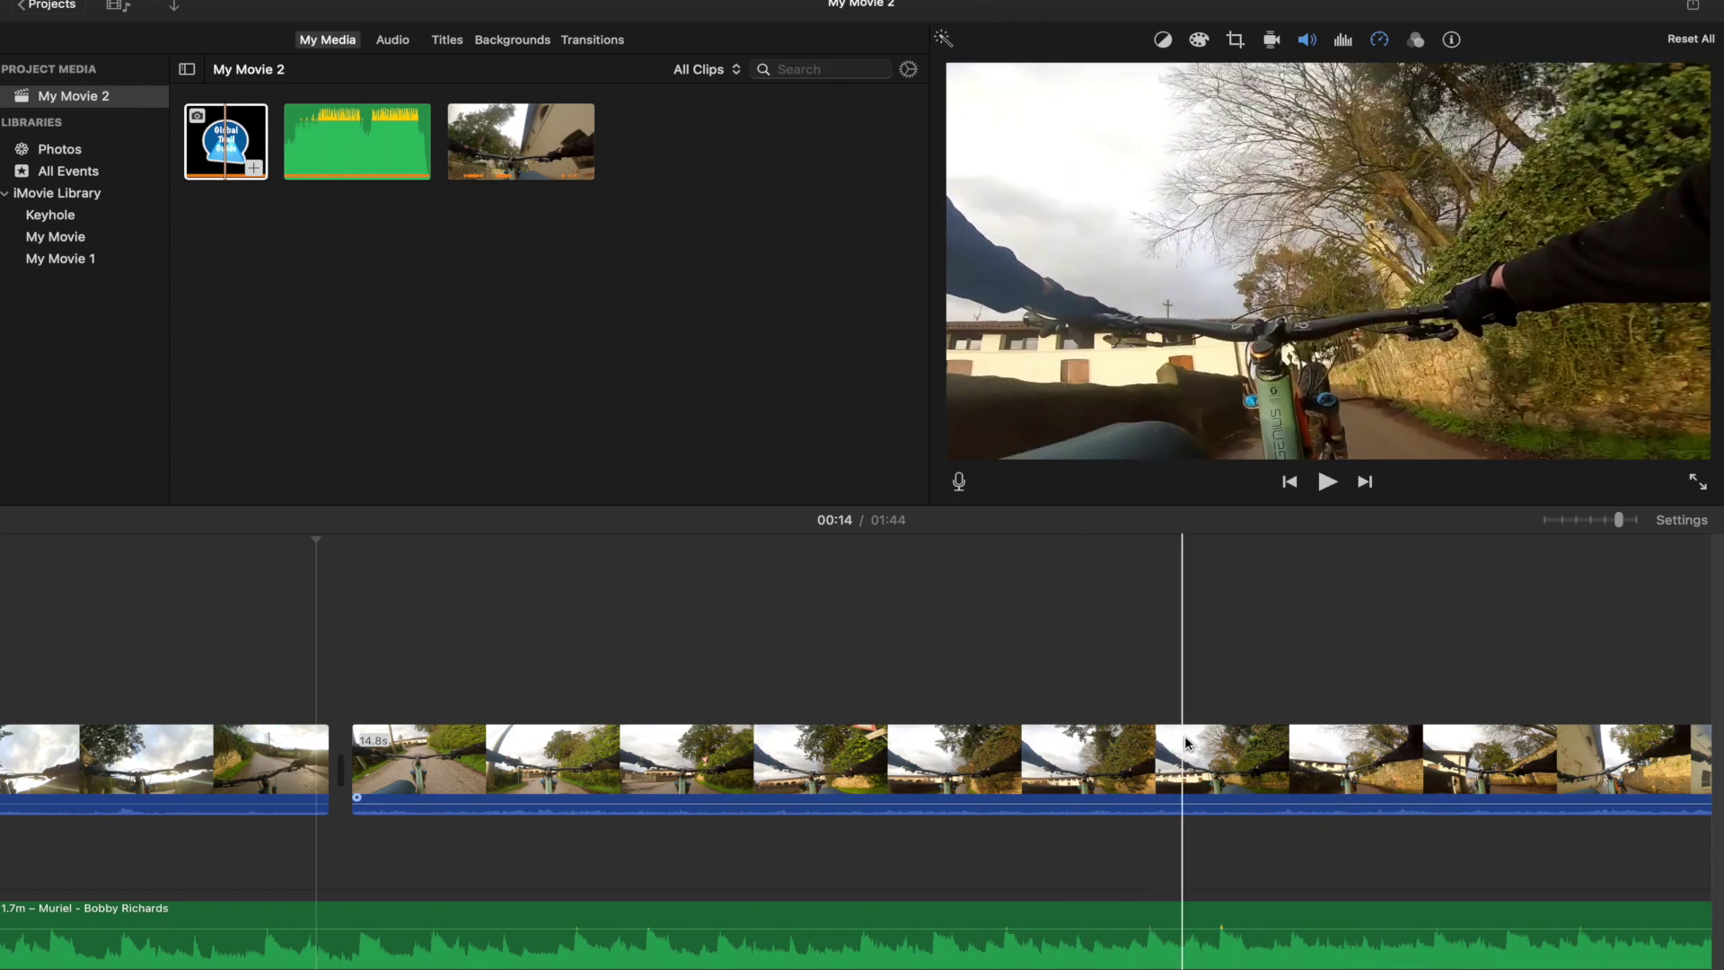
pyautogui.click(1166, 744)
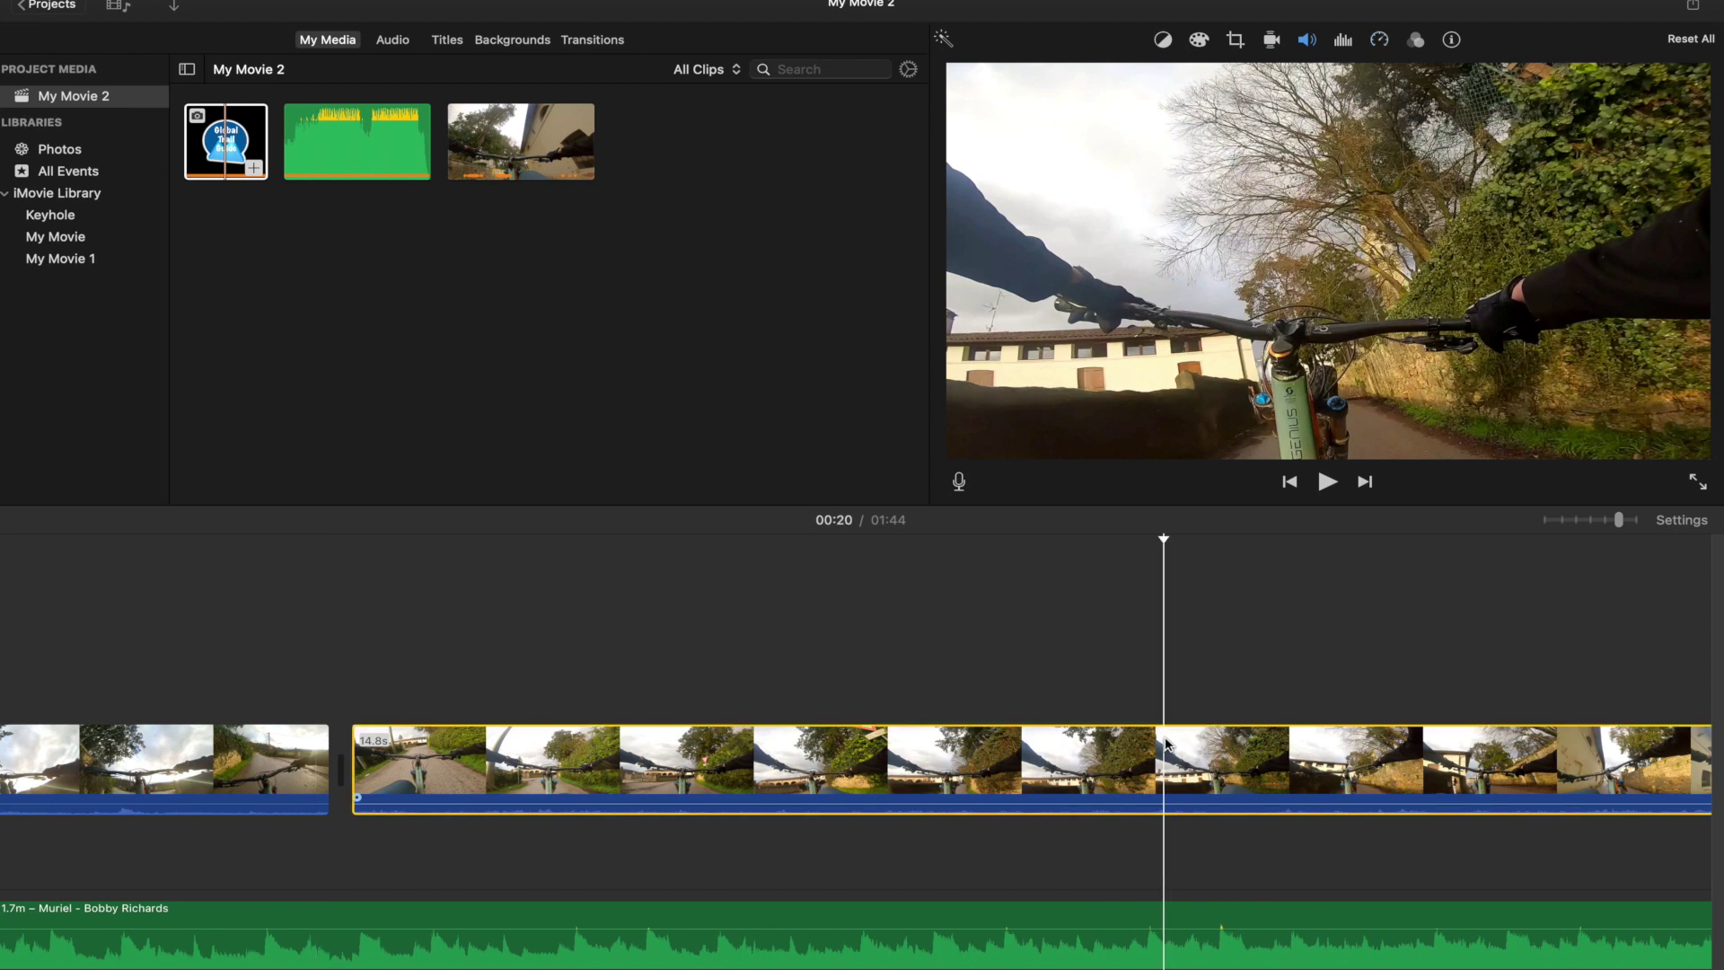
pyautogui.press('super+b')
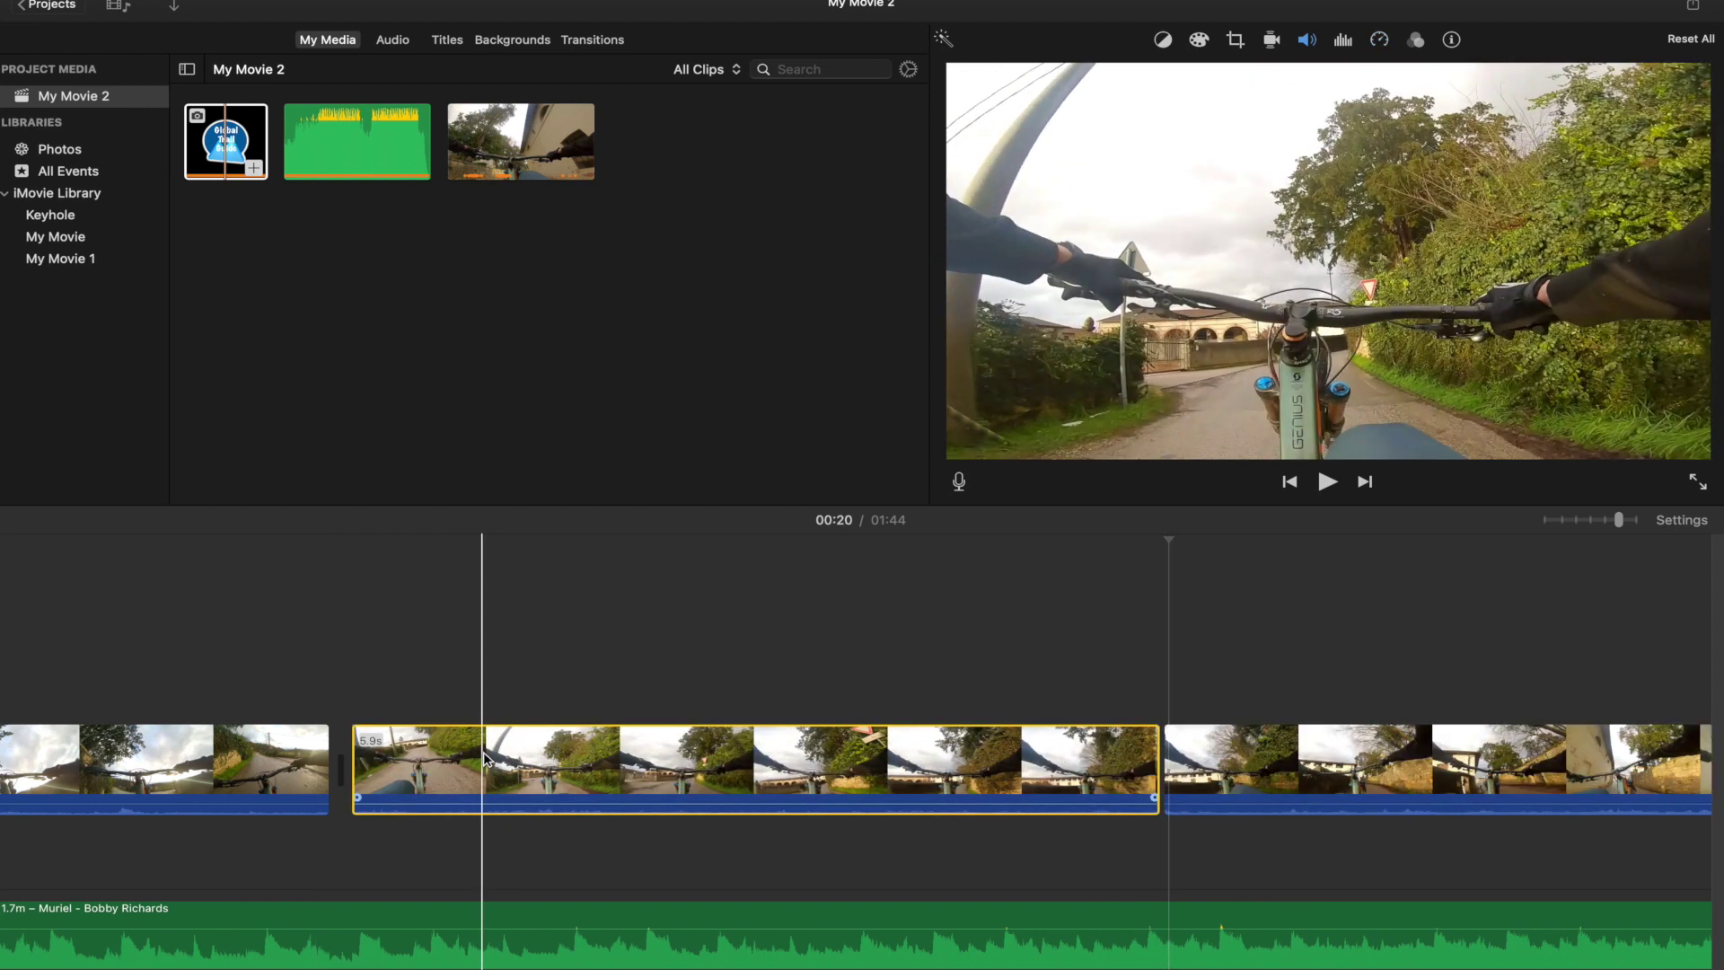
pyautogui.press('super+b')
pyautogui.click(608, 758)
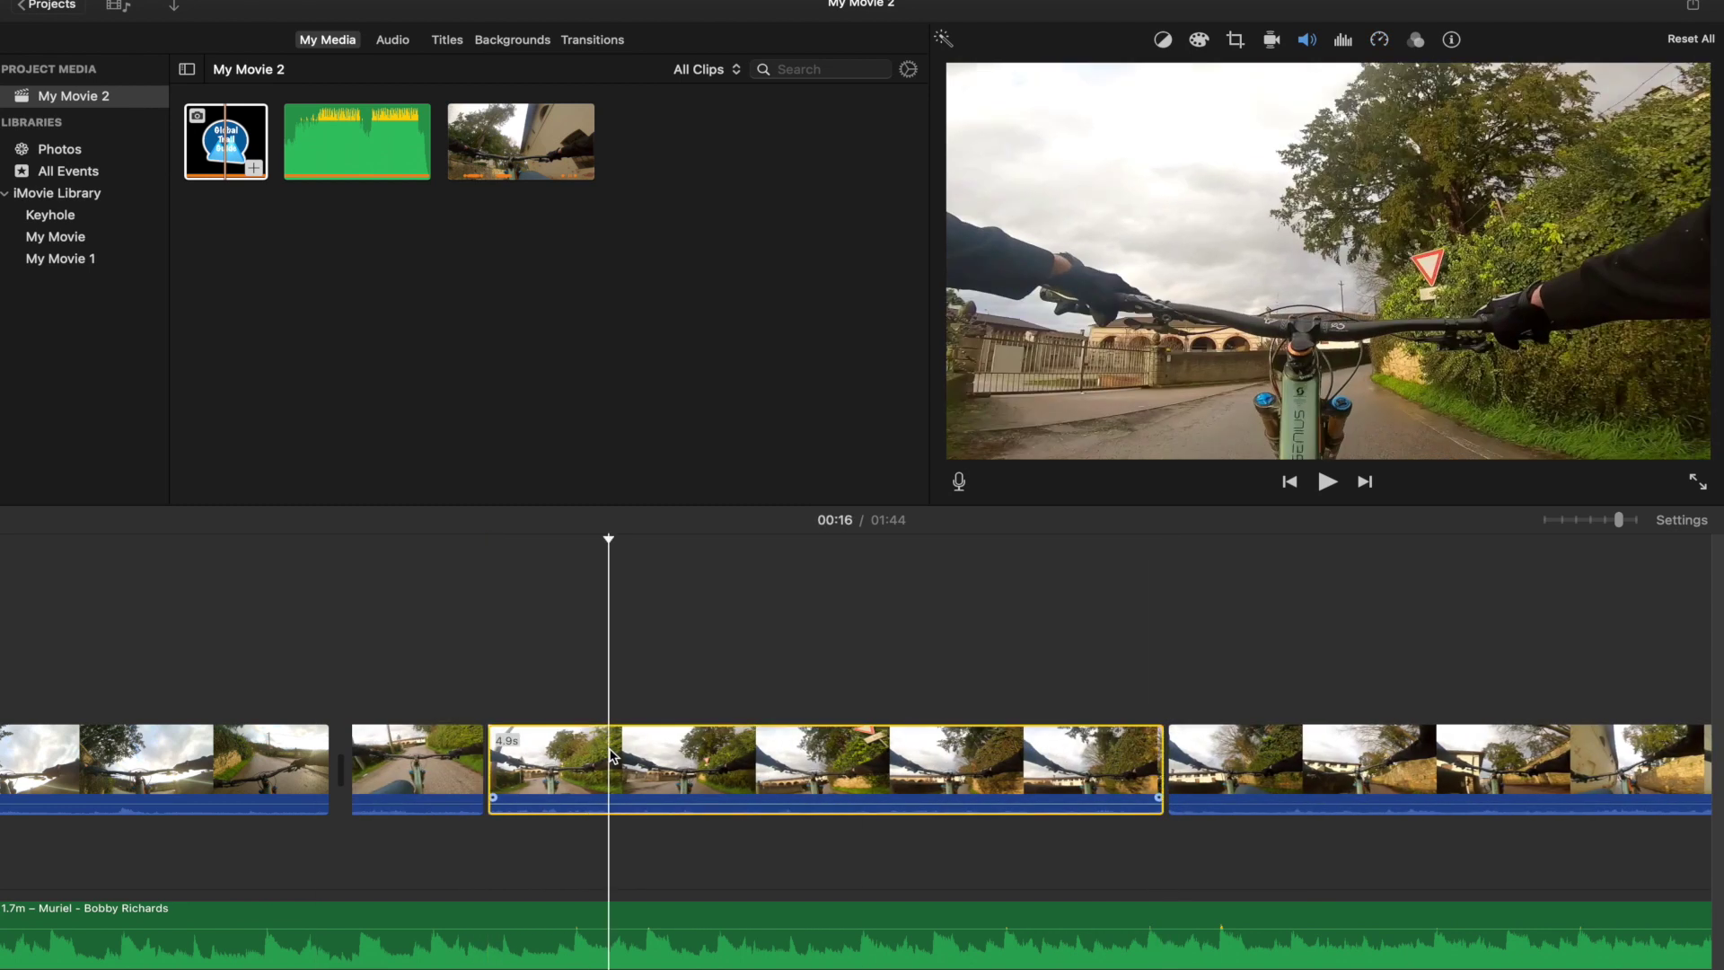
pyautogui.rightClick(609, 759)
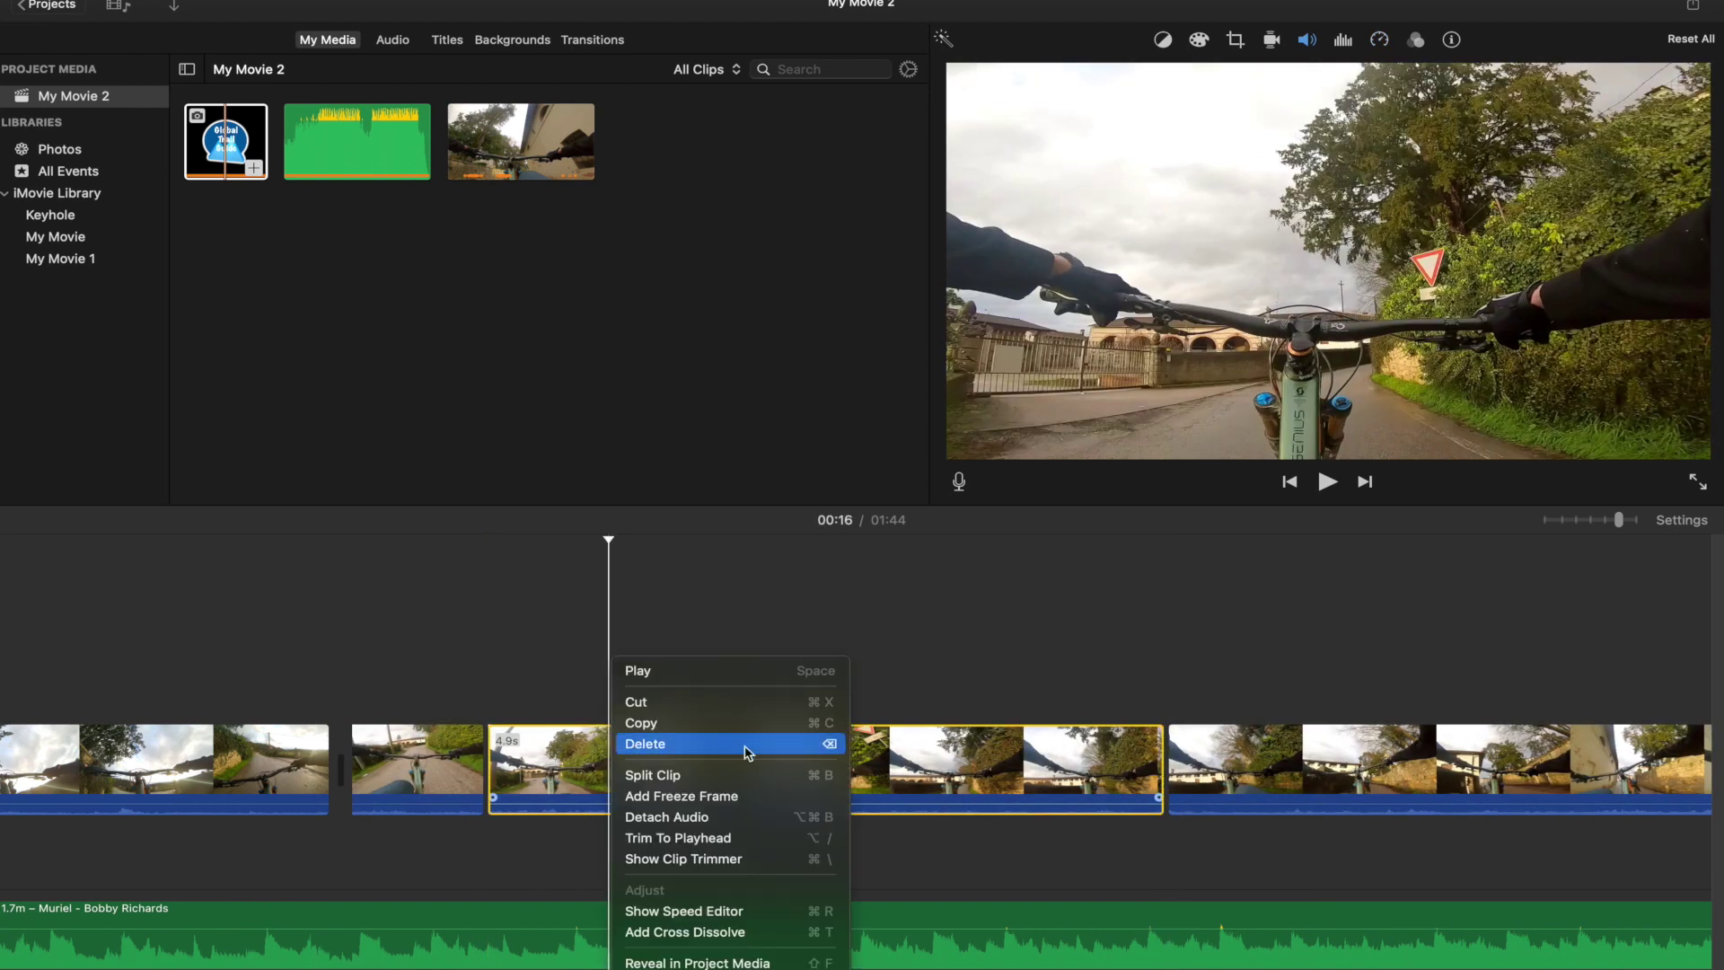
pyautogui.click(710, 911)
pyautogui.moveTo(1156, 728); pyautogui.dragTo(679, 738)
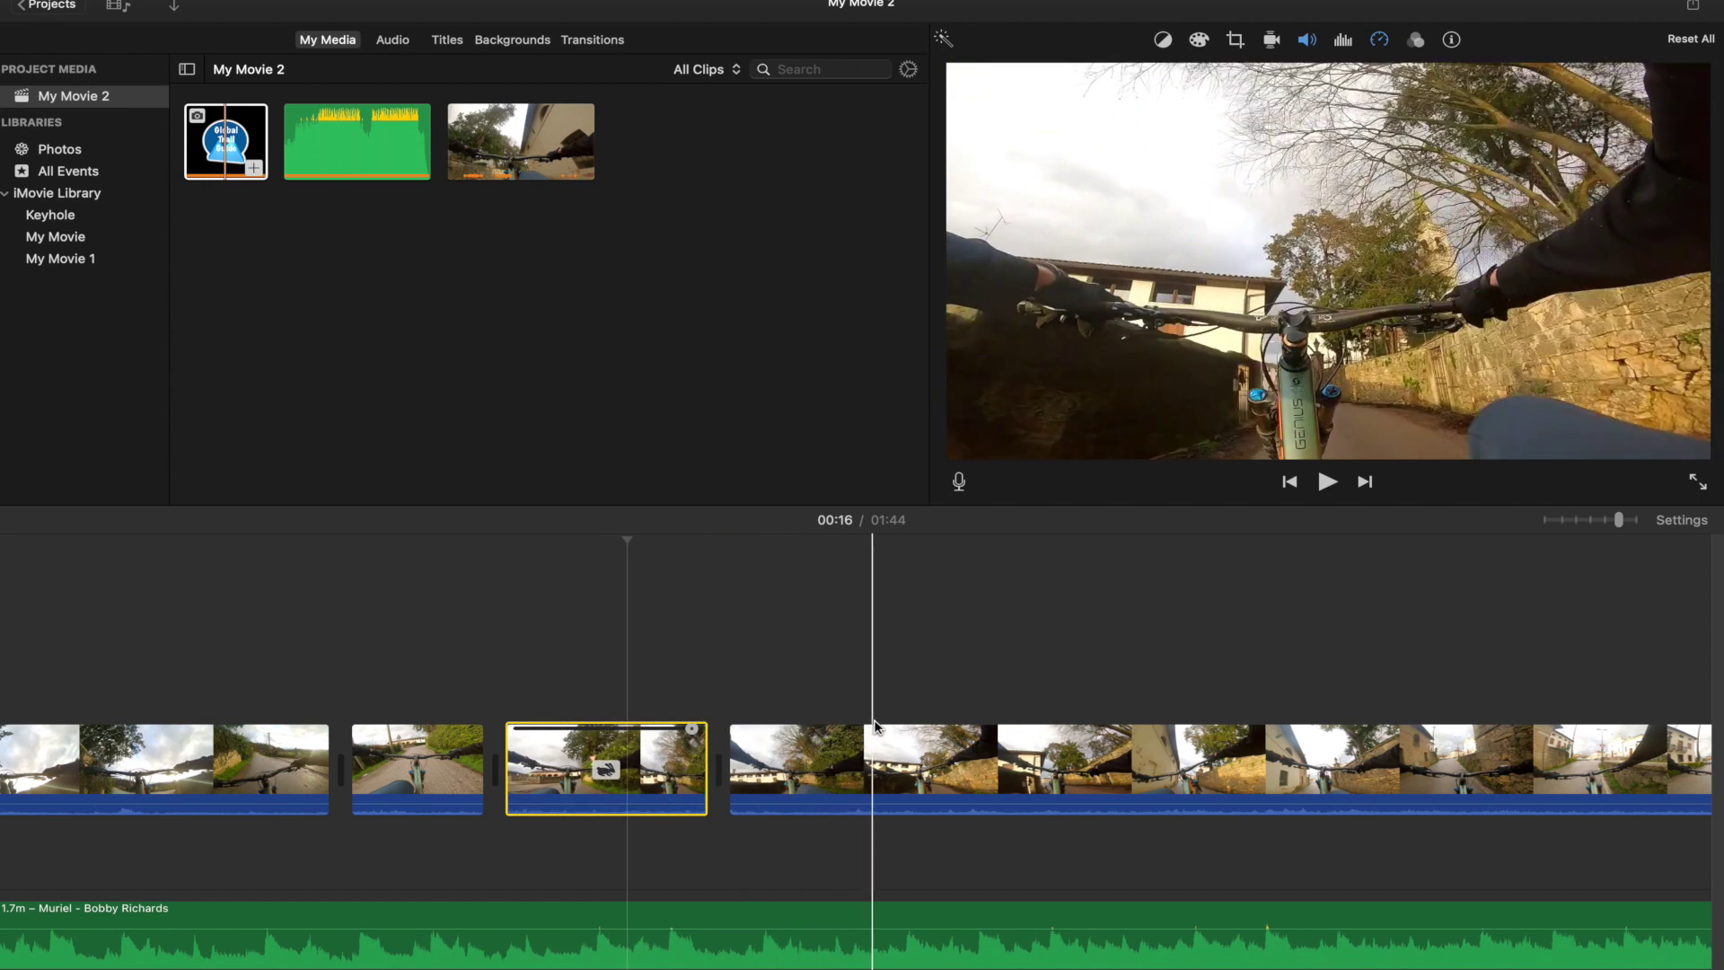
# Split a 1.2-second piece off the 8.9-second clip and slow it to 1.6 seconds
pyautogui.click(899, 745)
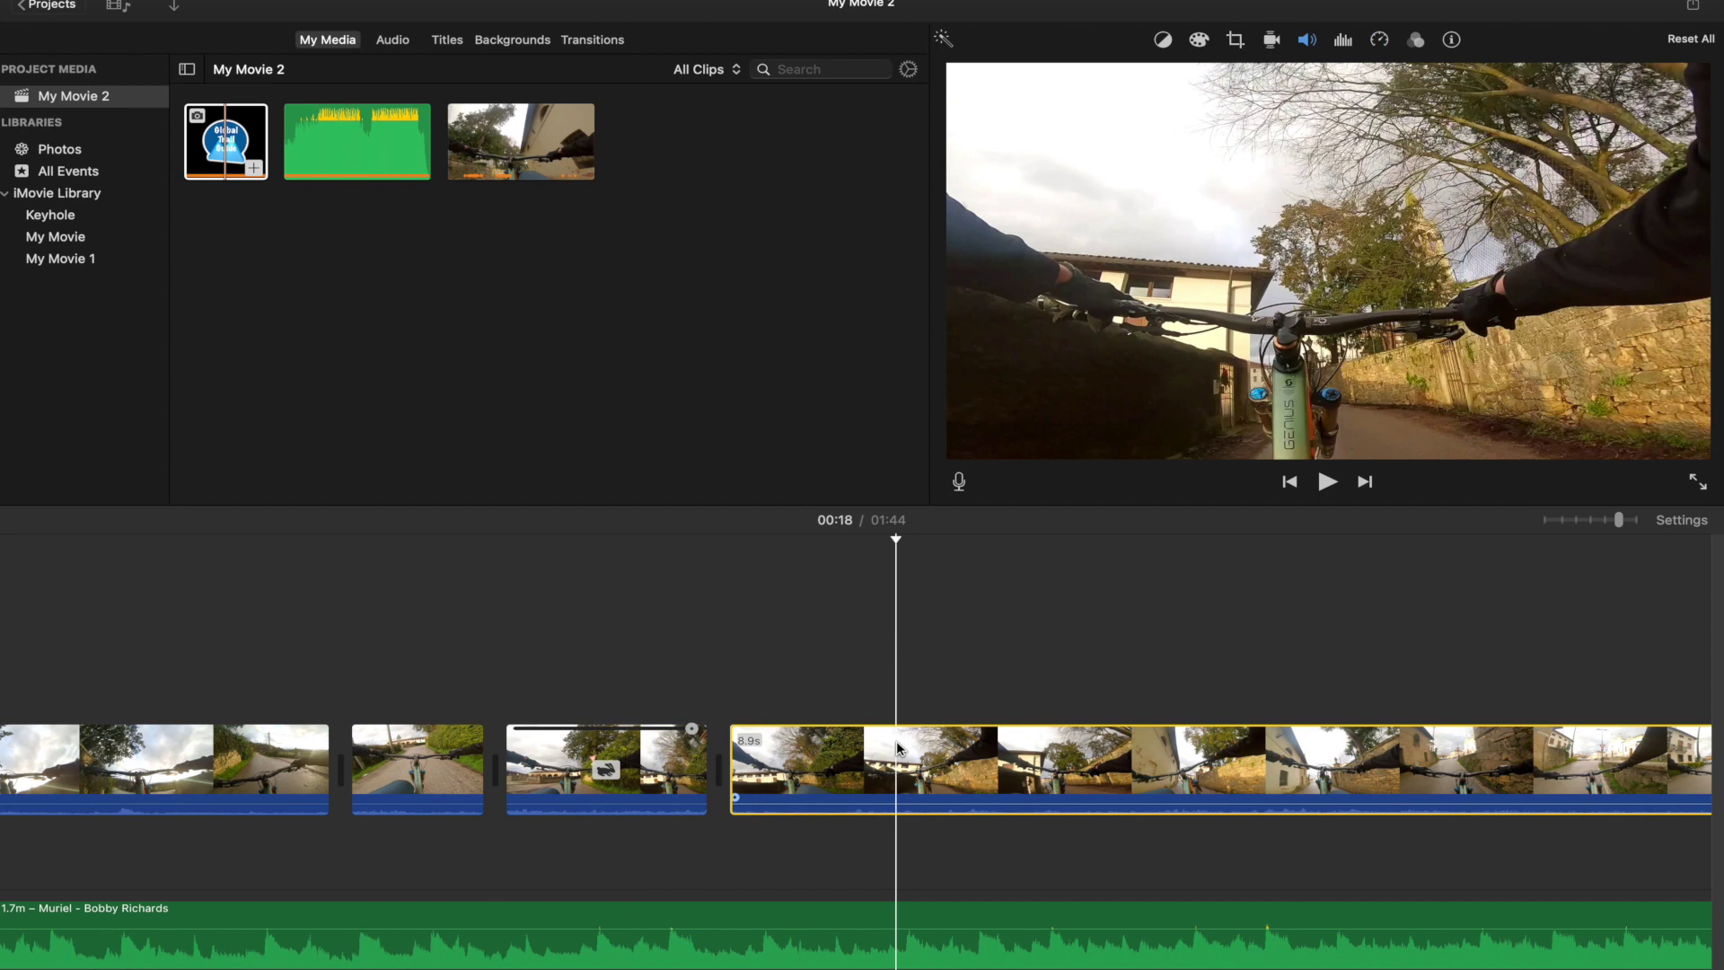
pyautogui.press('super+b')
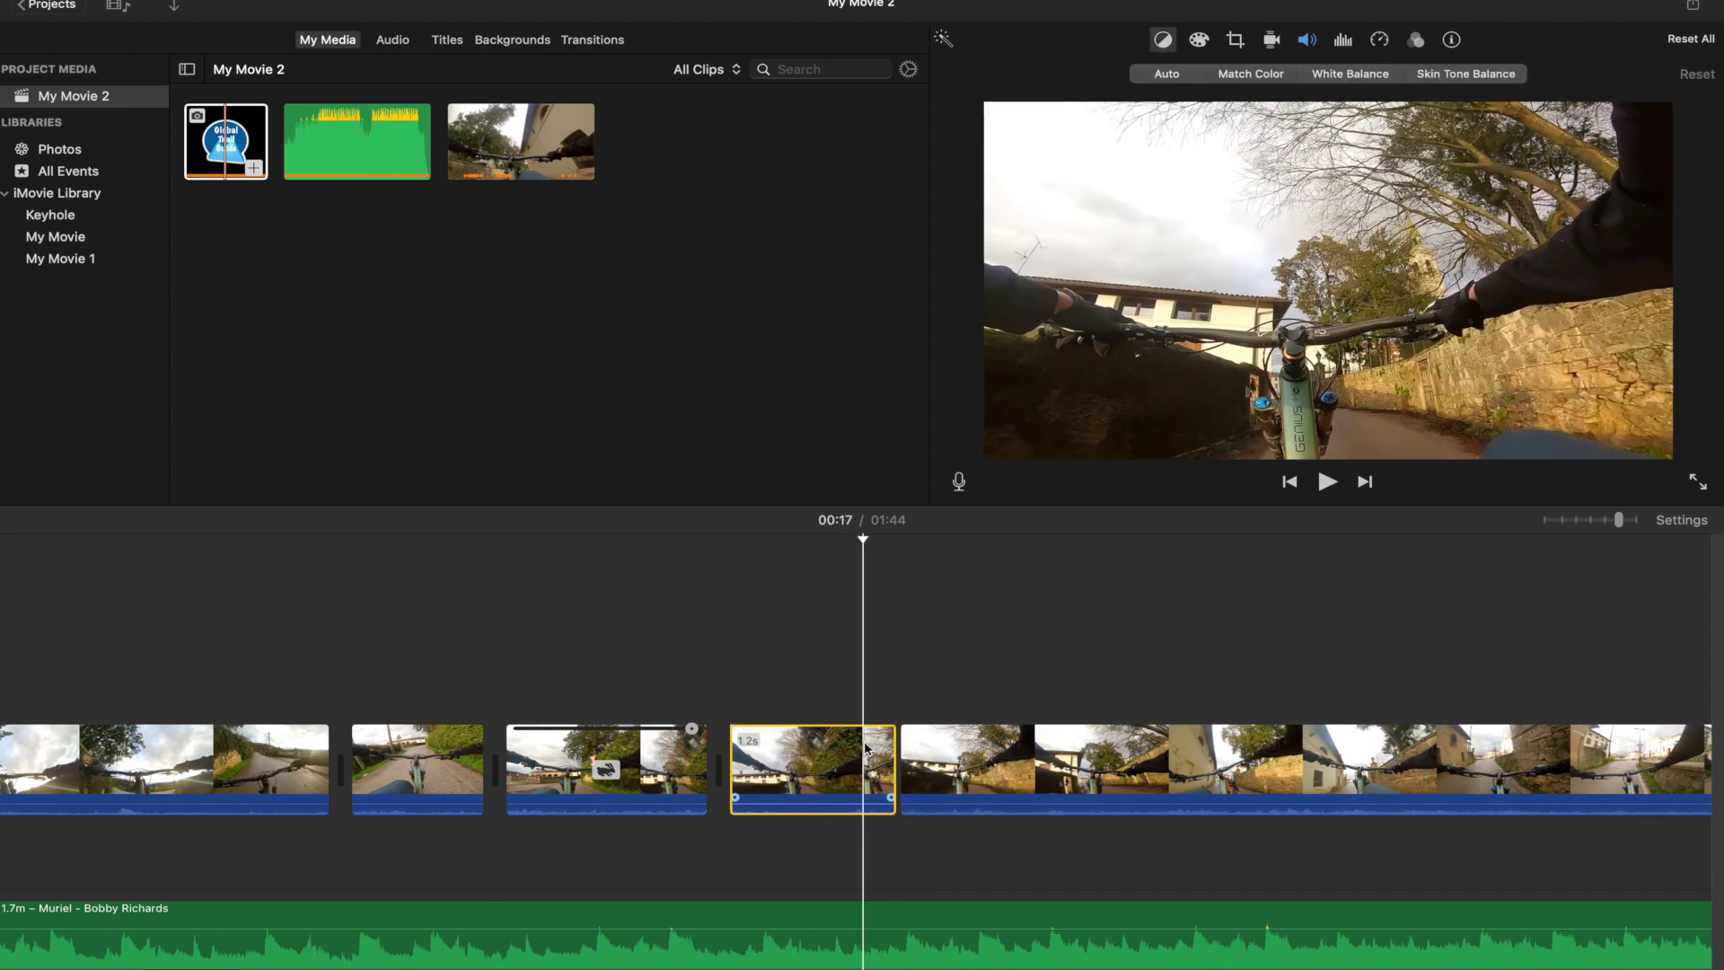
pyautogui.rightClick(865, 748)
pyautogui.click(930, 909)
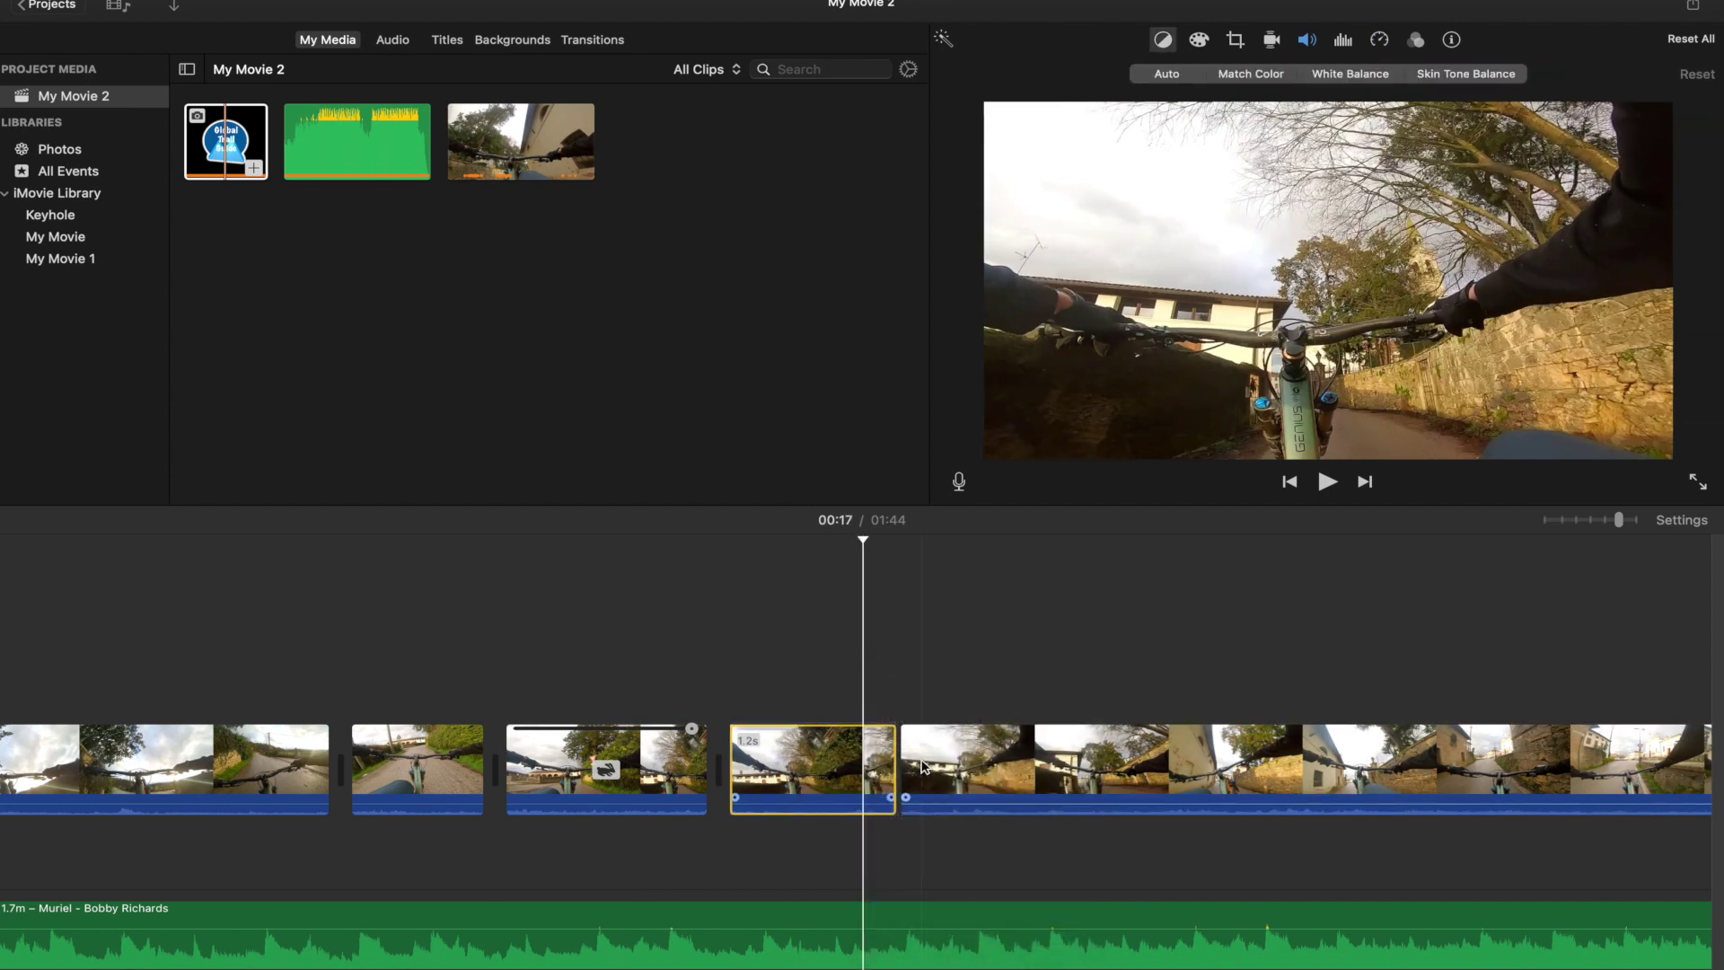
pyautogui.moveTo(893, 727); pyautogui.dragTo(1091, 730)
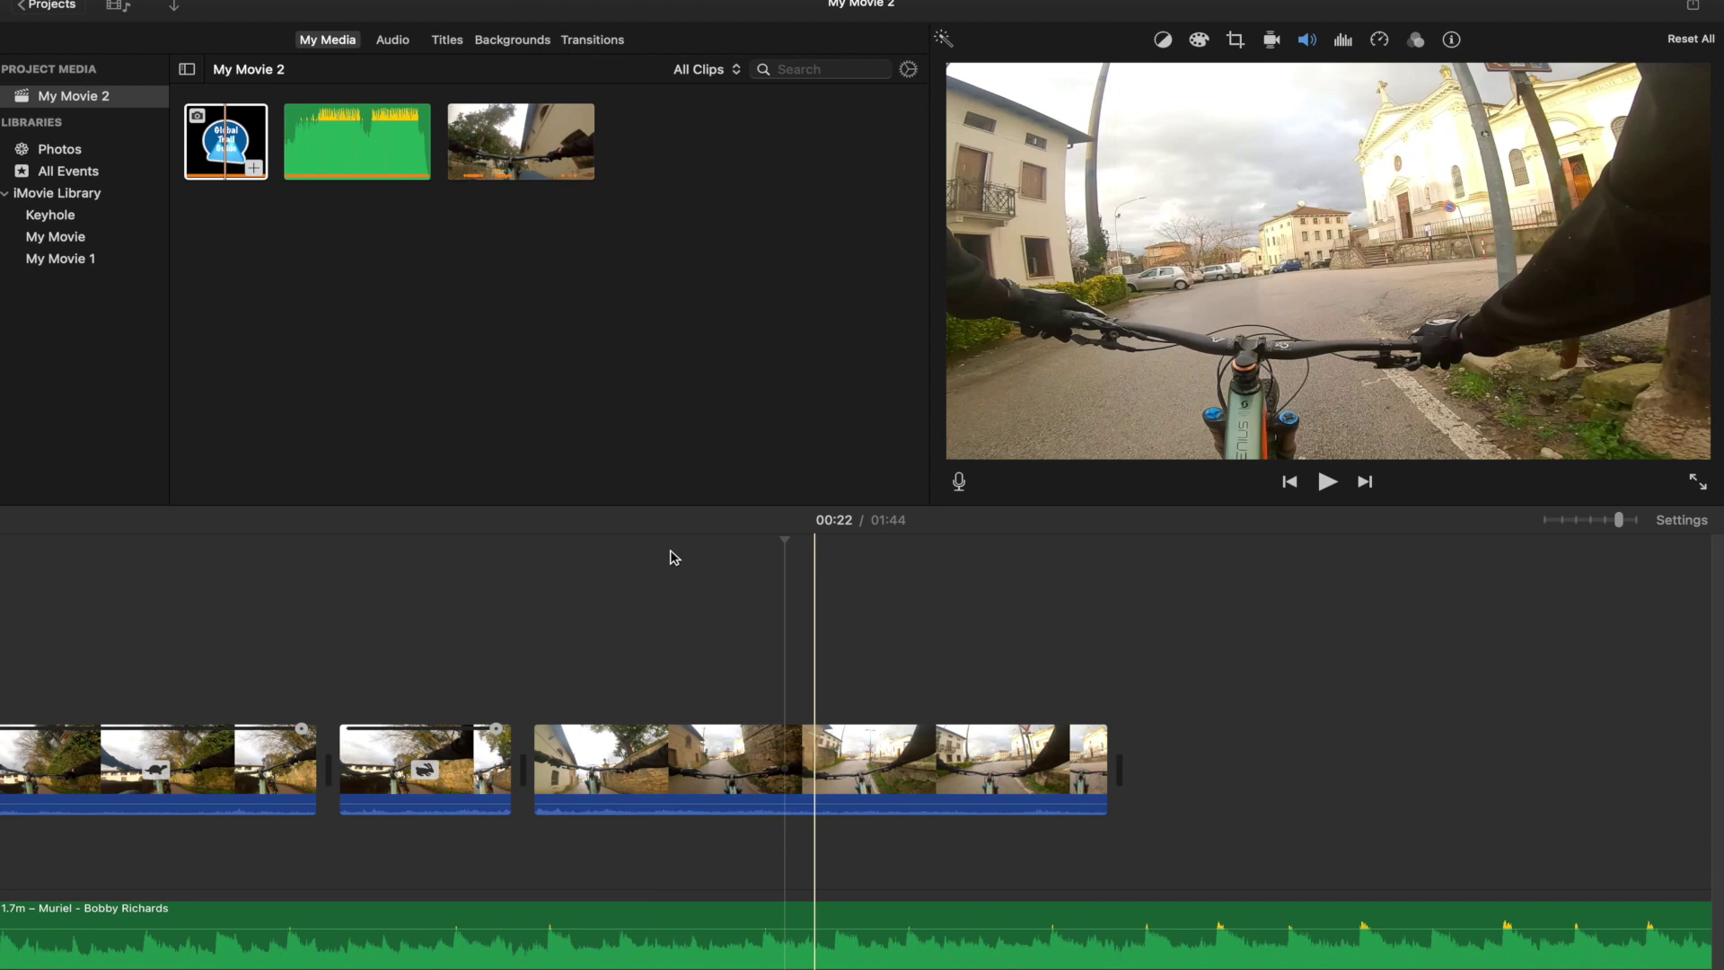
pyautogui.click(587, 42)
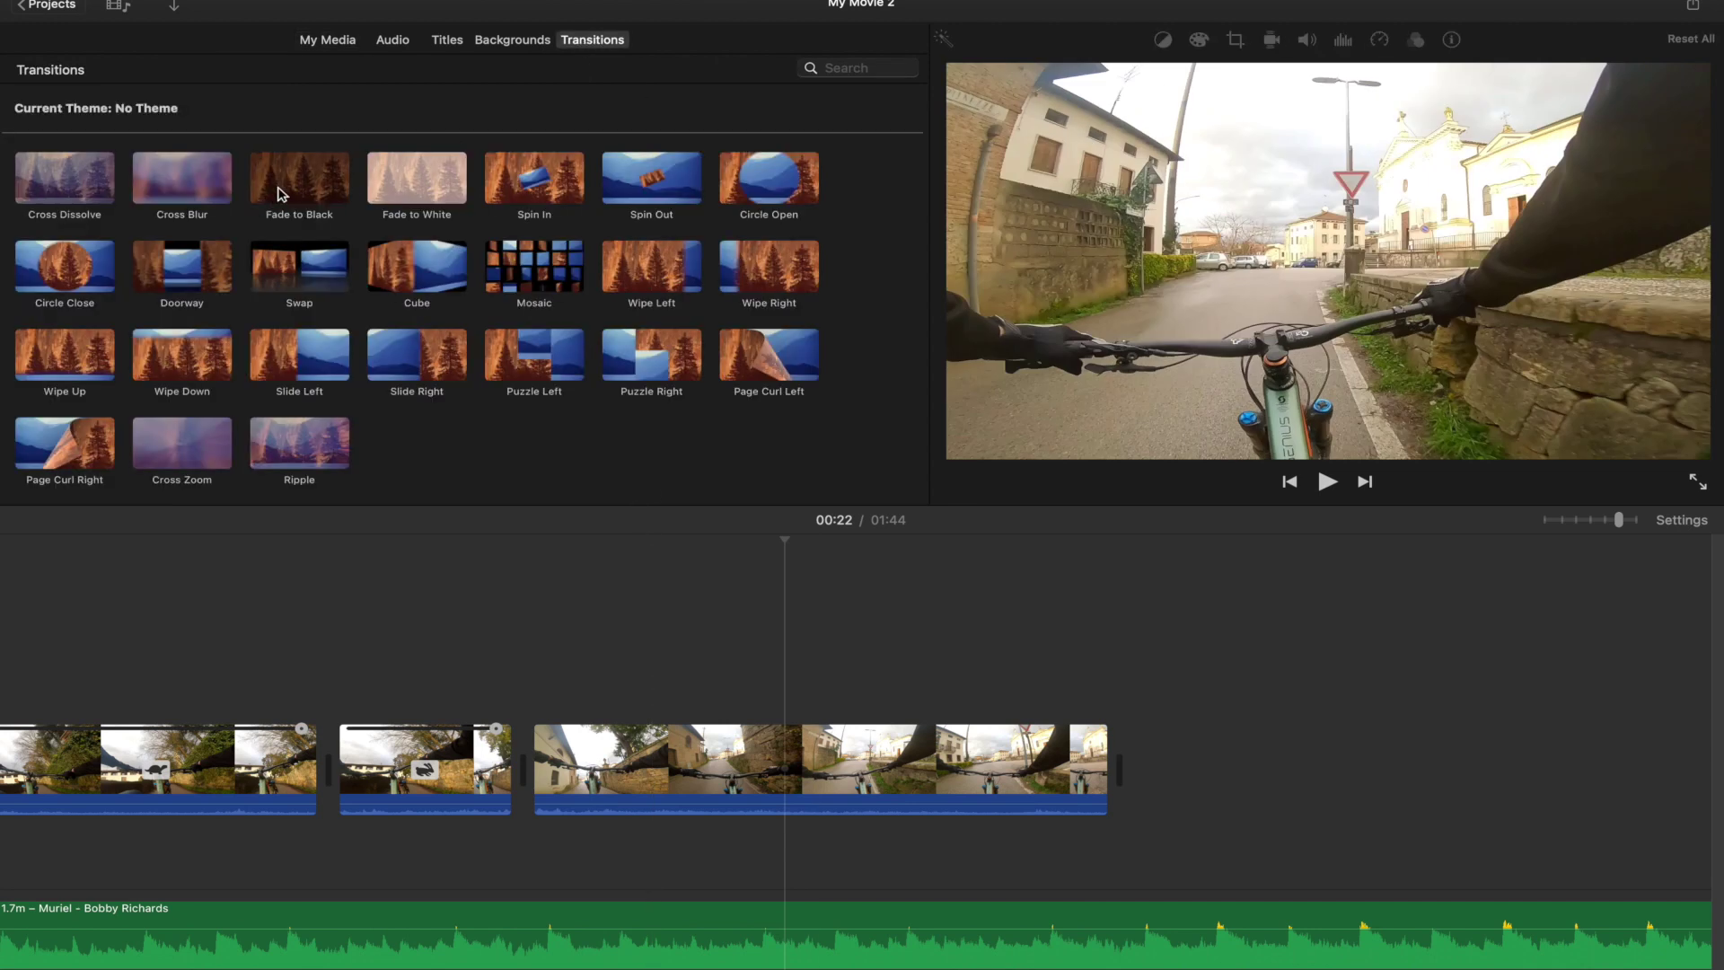
# Add a Fade to Black transition after the last clip
pyautogui.moveTo(281, 195); pyautogui.dragTo(1124, 797)
pyautogui.hscroll(-5, 1039, 785)
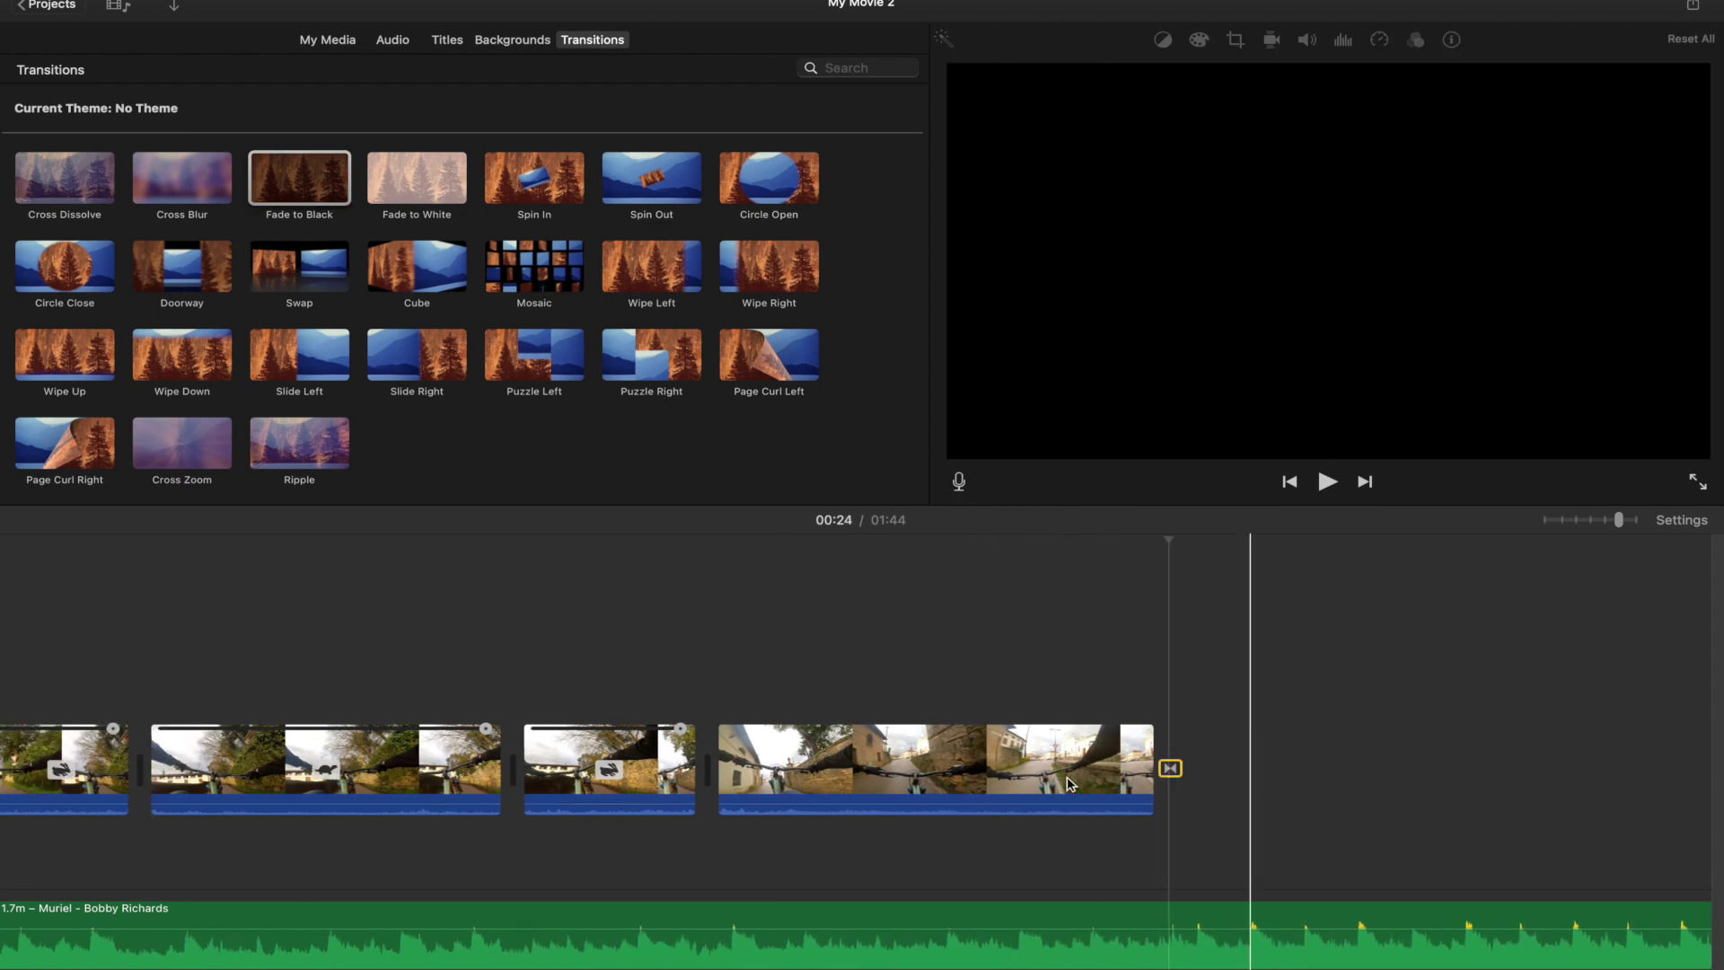
pyautogui.hscroll(6, 1365, 913)
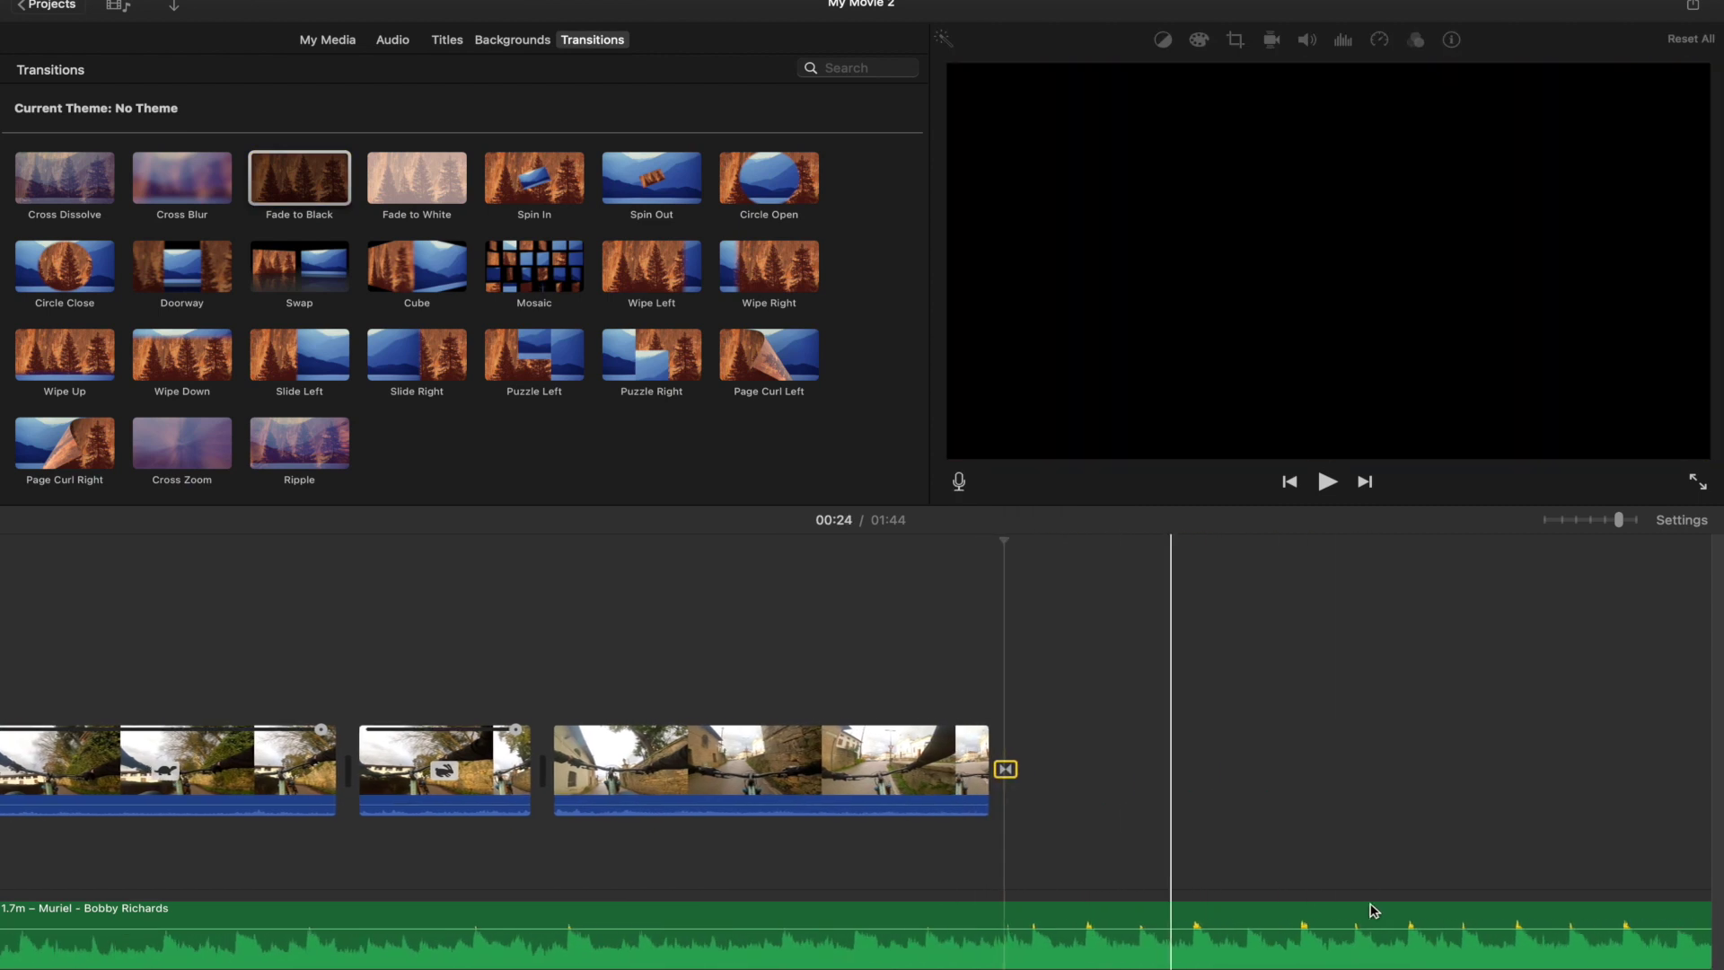
# Split the Muriel music at the video's end and delete the remainder, leaving 24.4 seconds
pyautogui.click(907, 916)
pyautogui.press('super+b')
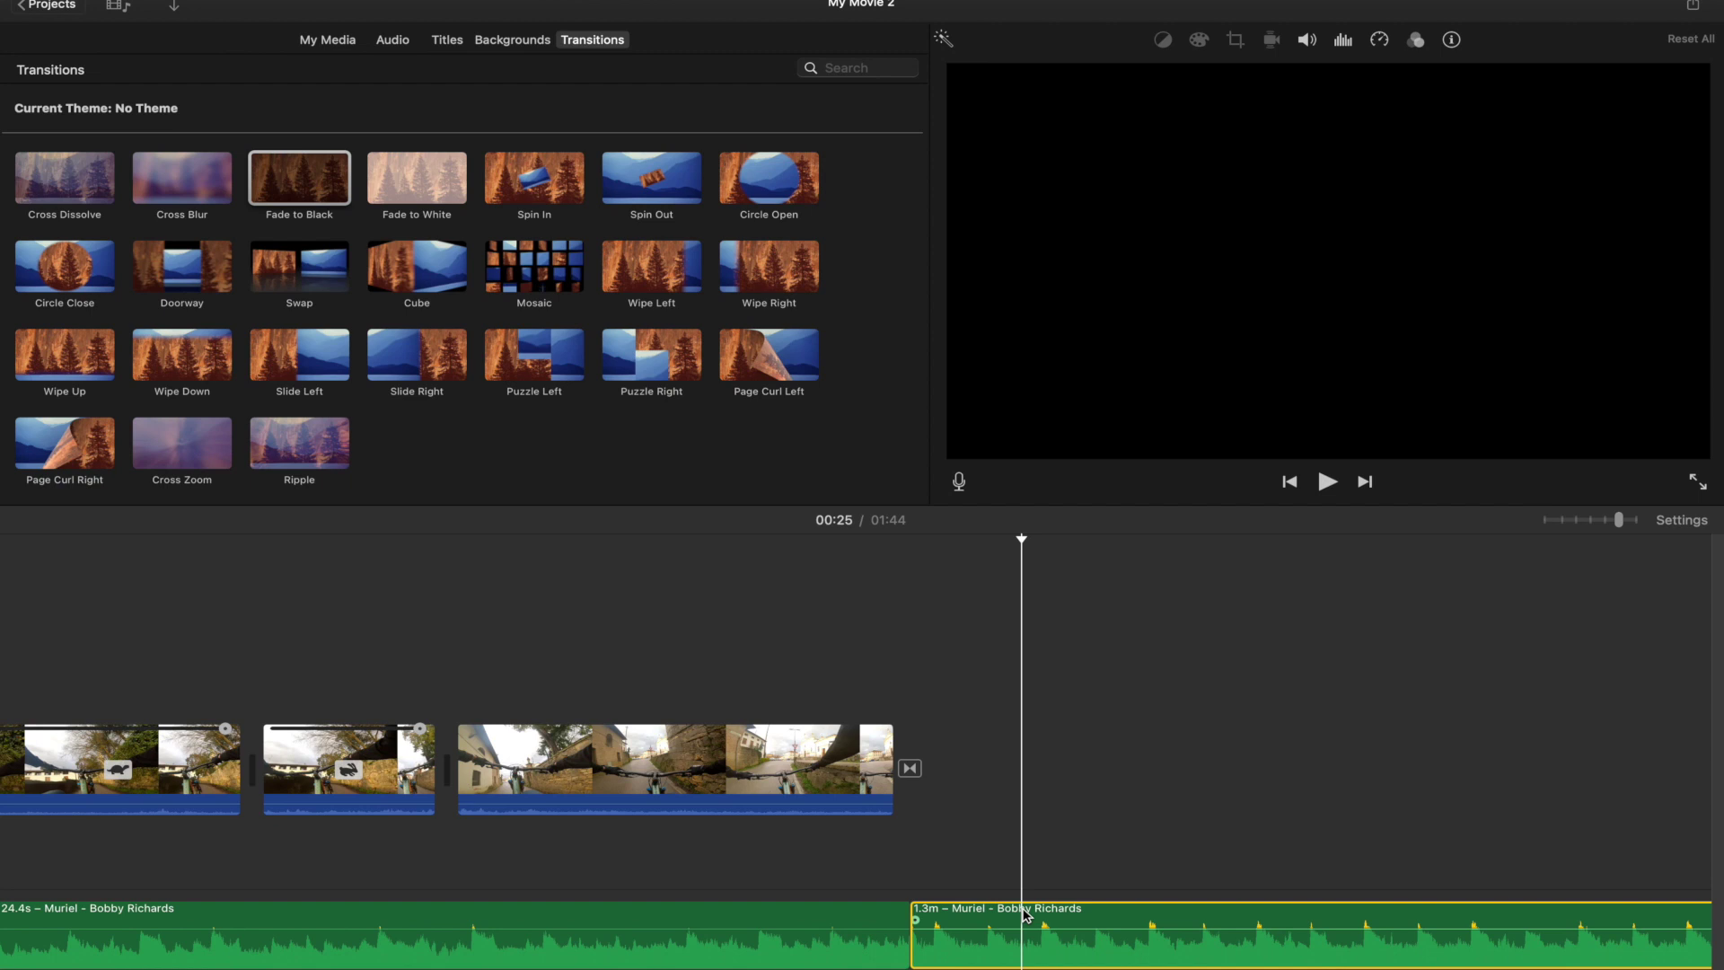
pyautogui.press('Delete')
pyautogui.hscroll(-15, 791, 891)
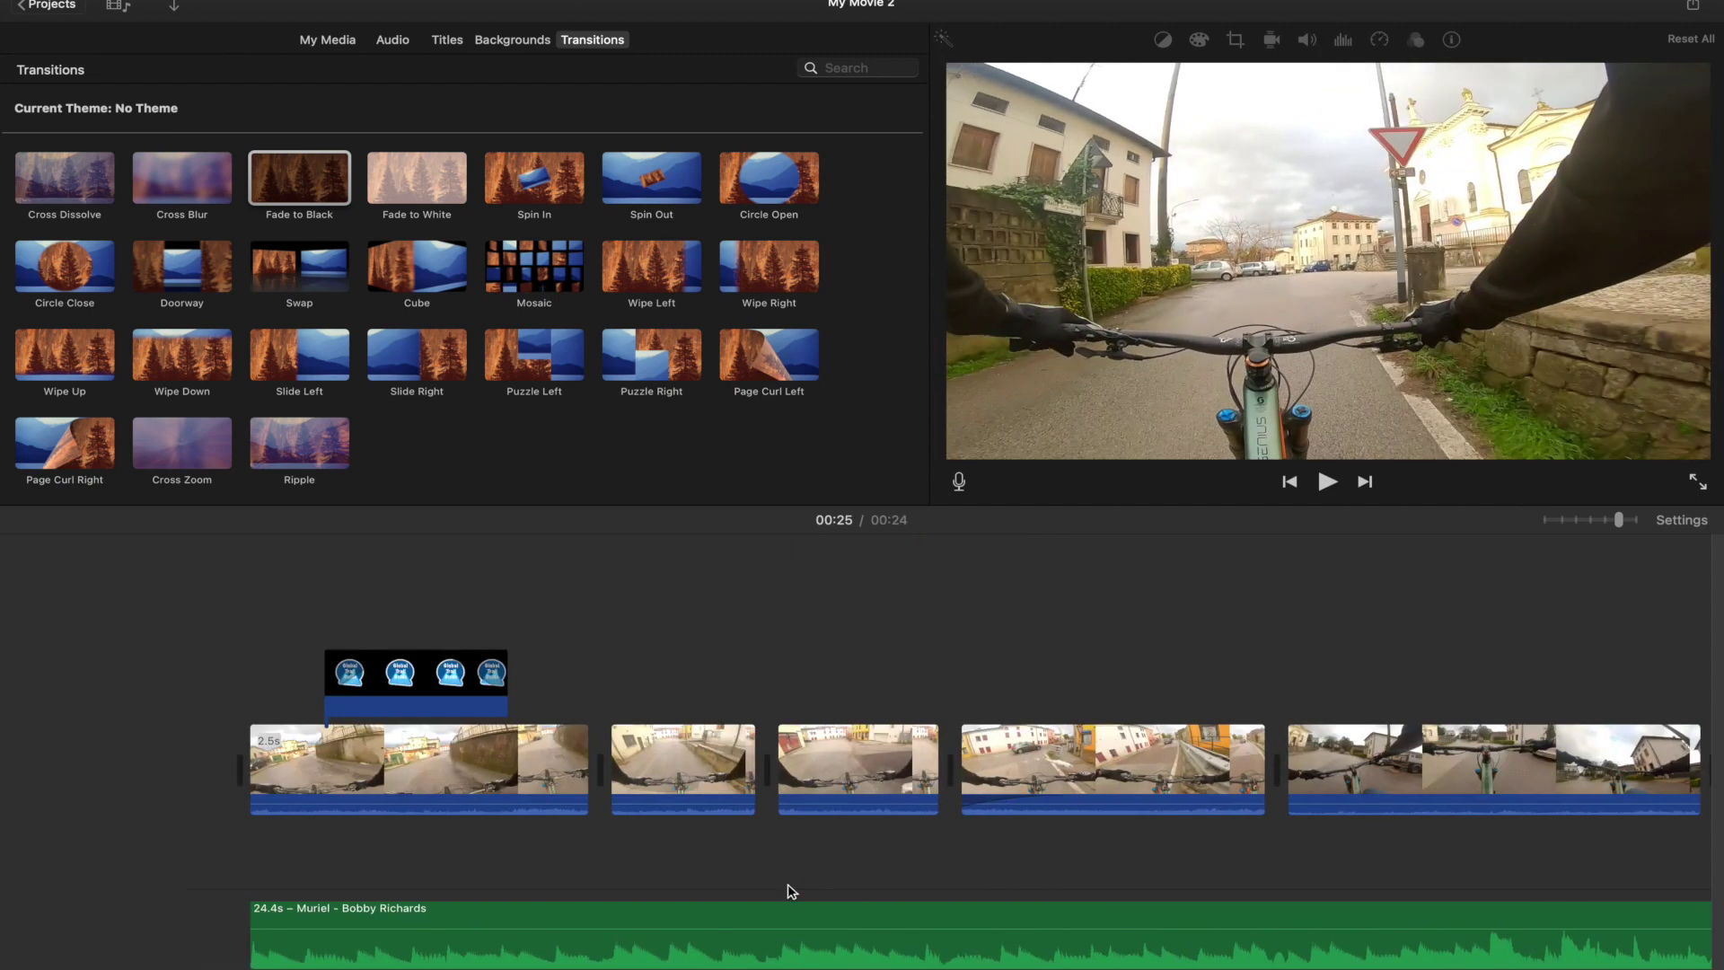
pyautogui.hscroll(2, 773, 885)
pyautogui.hscroll(10, 925, 584)
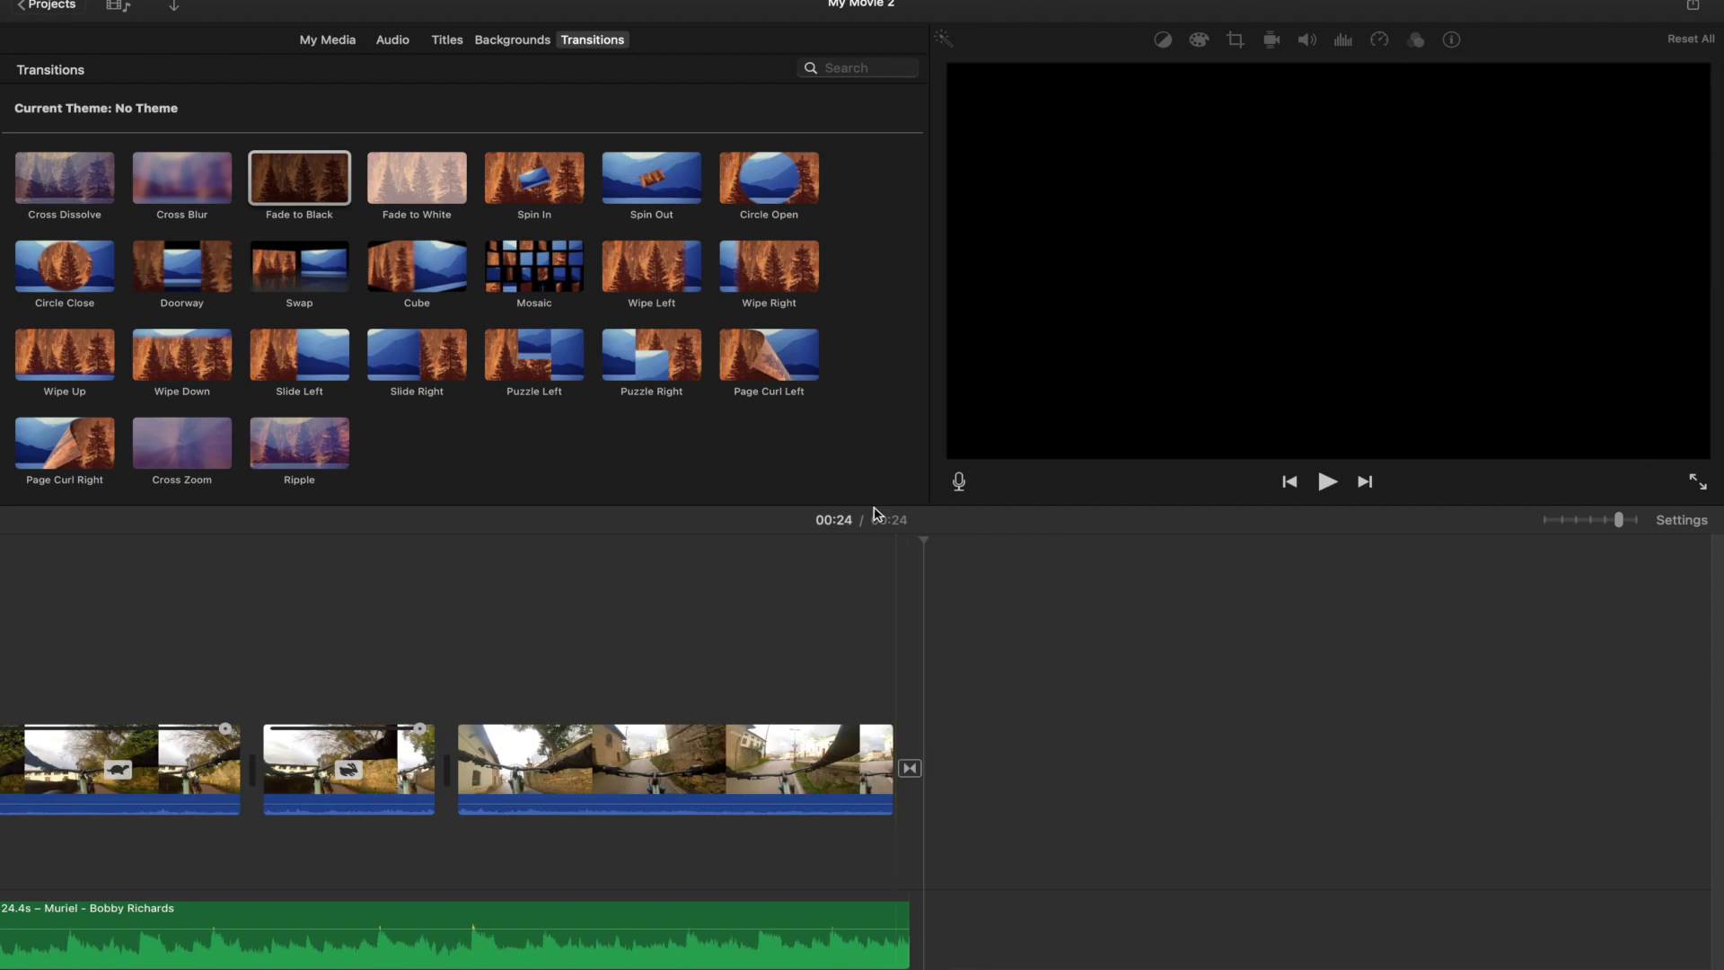
pyautogui.hscroll(-15, 679, 923)
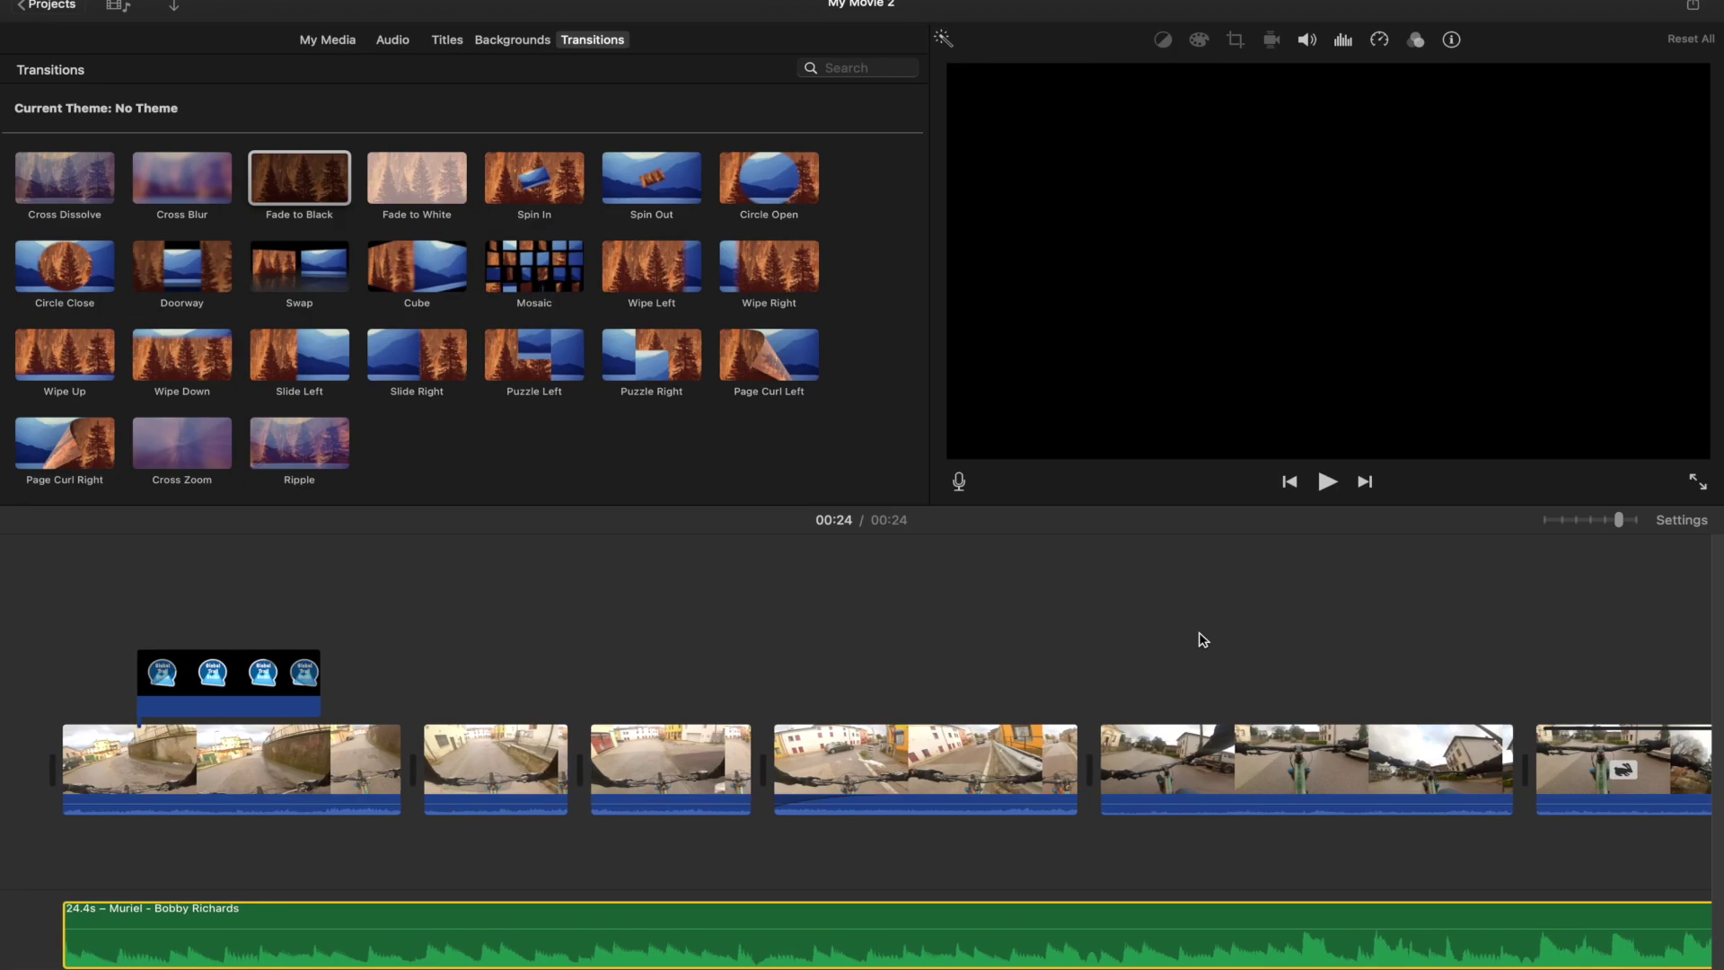
pyautogui.moveTo(592, 27)
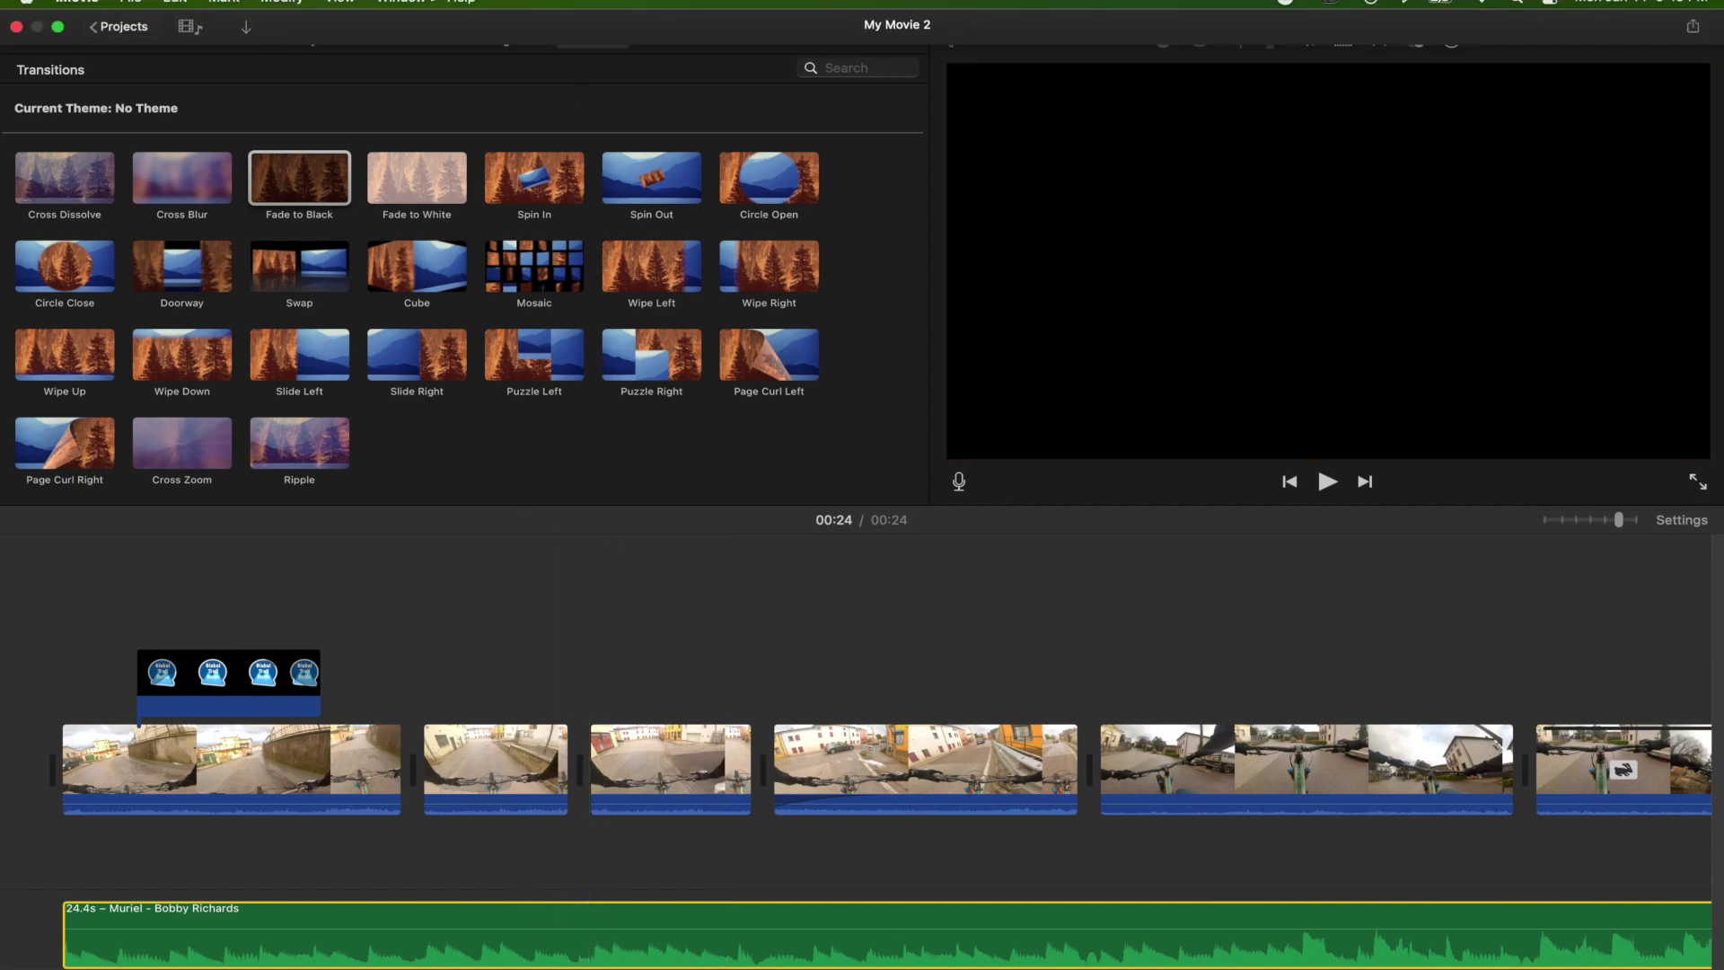
# Start a file export from Share and title it 'Wheelie Clip'
pyautogui.click(1695, 28)
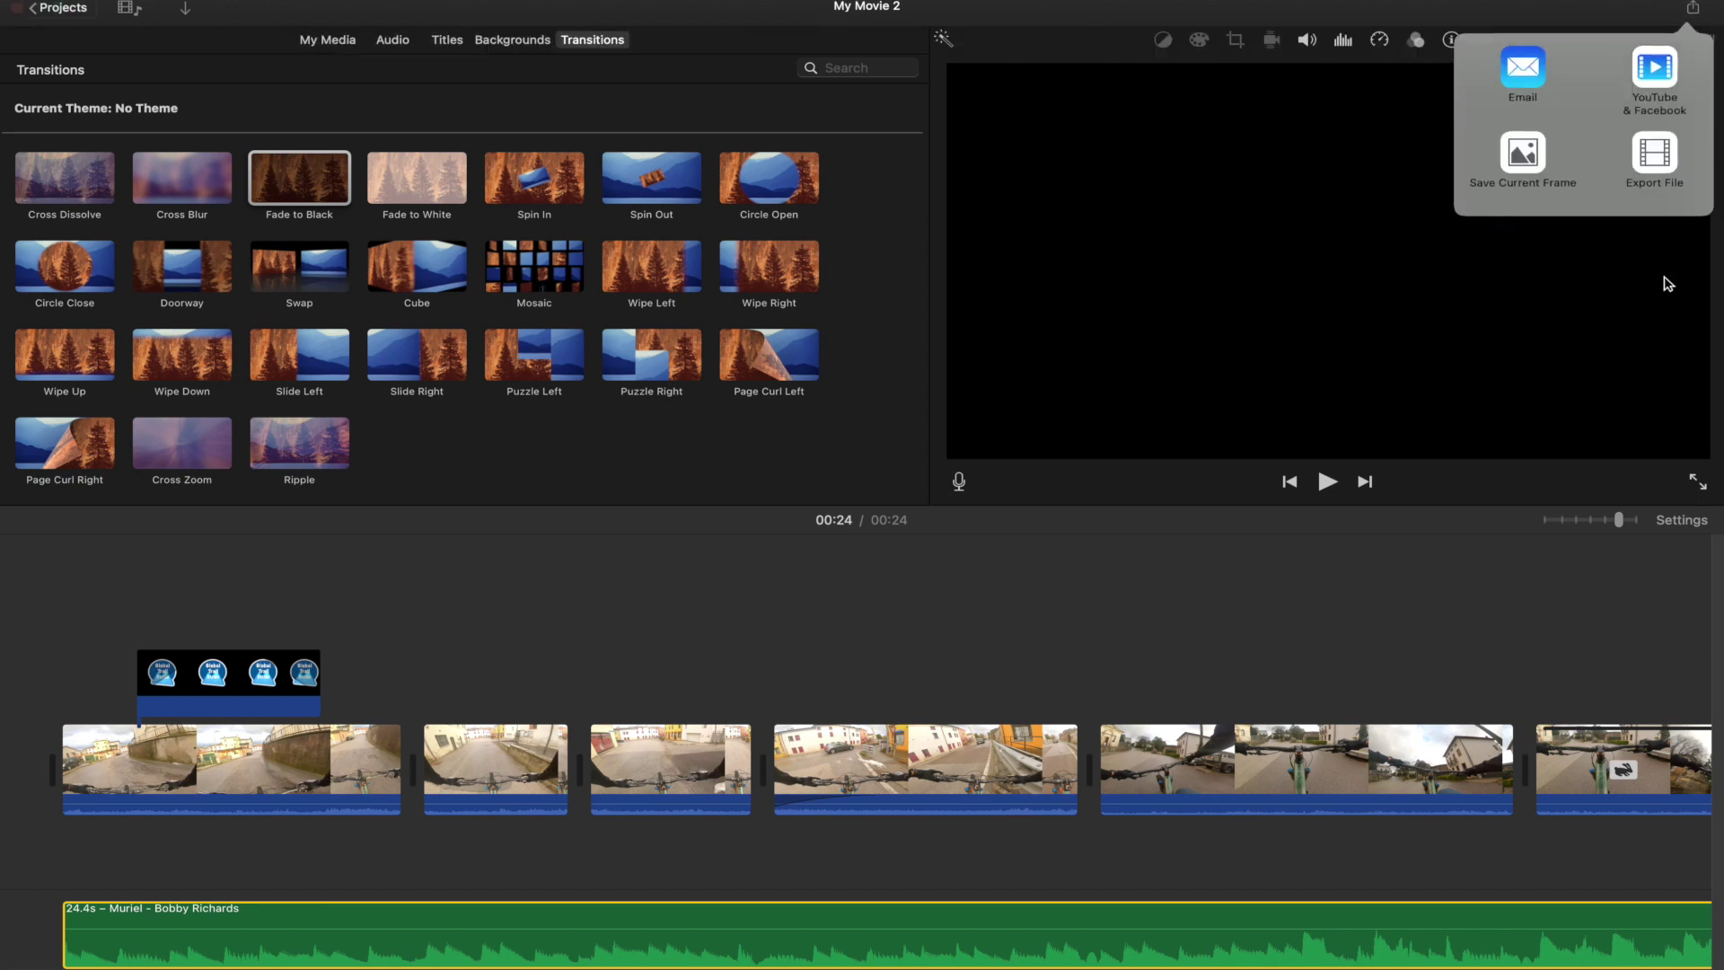
pyautogui.click(1668, 157)
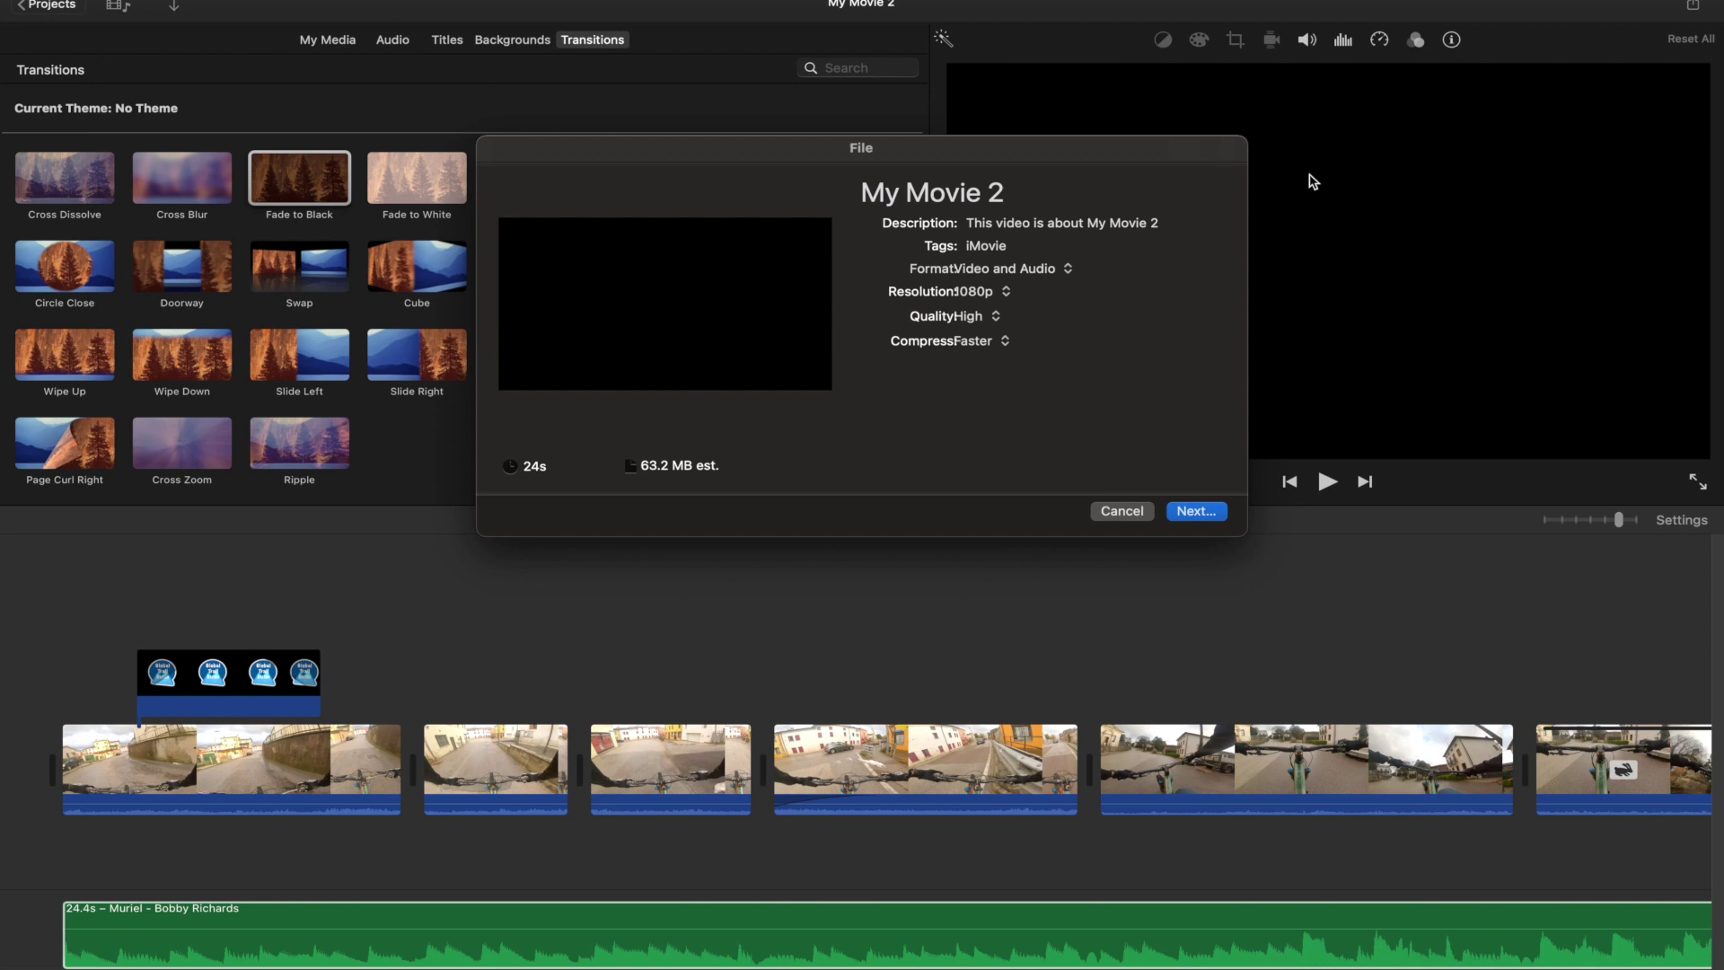
pyautogui.doubleClick(995, 193)
pyautogui.press('super+a')
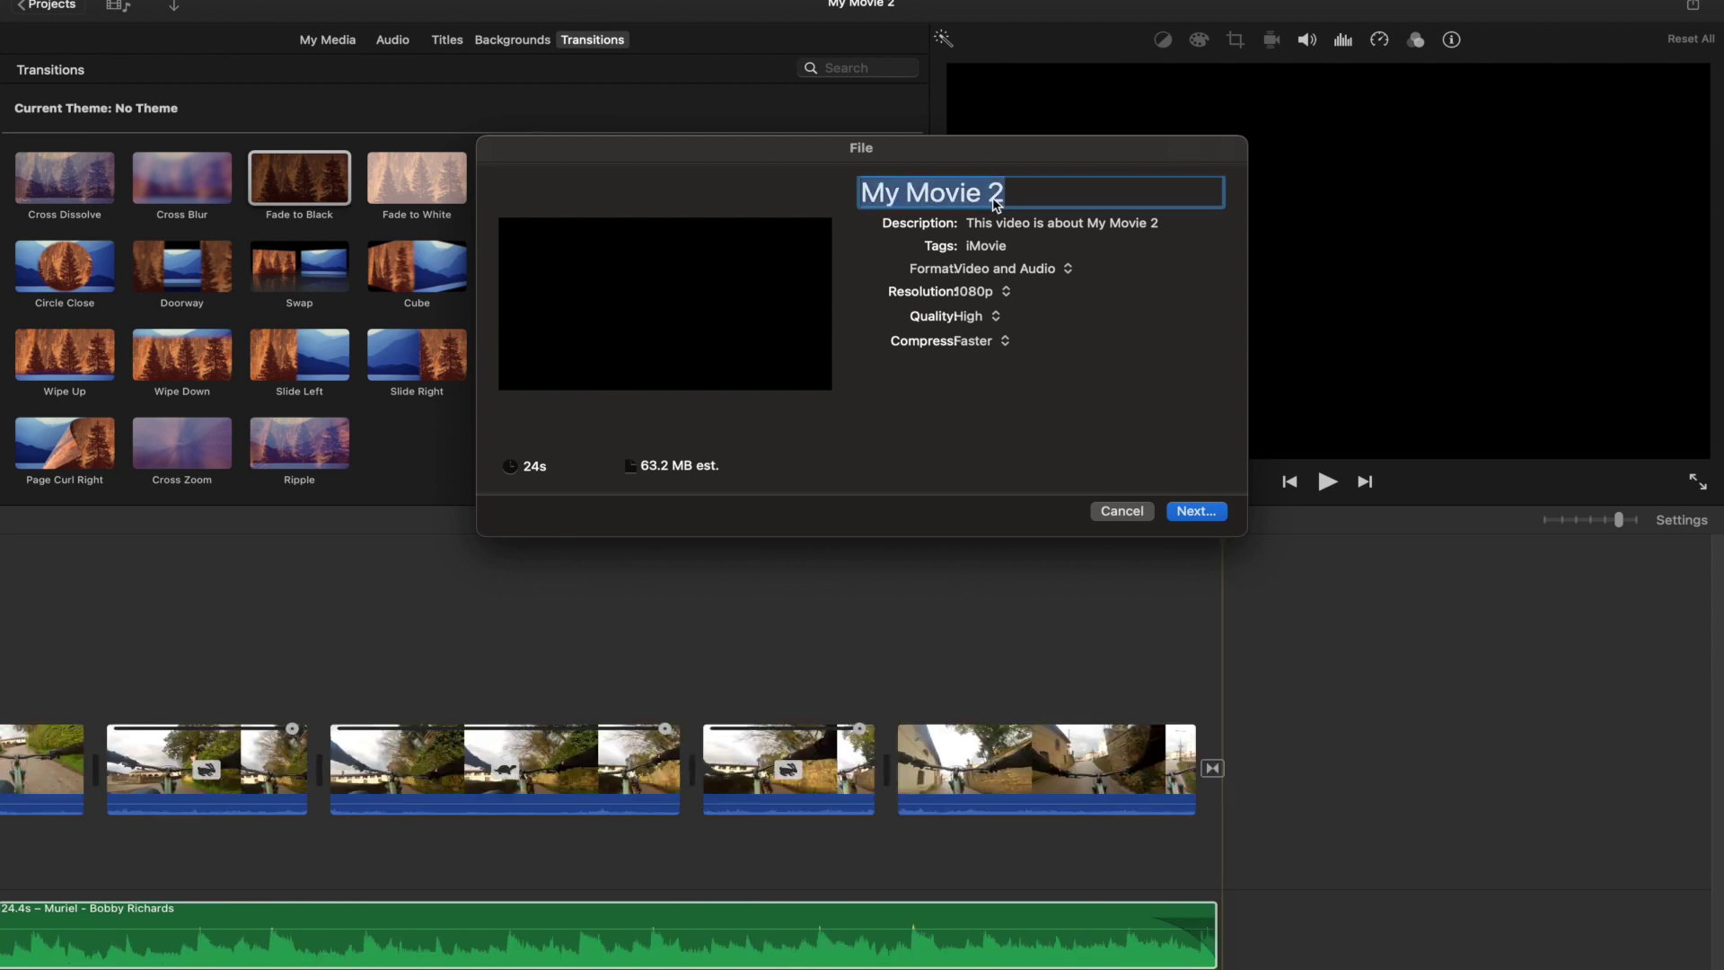
pyautogui.write('Wheelie Clip')
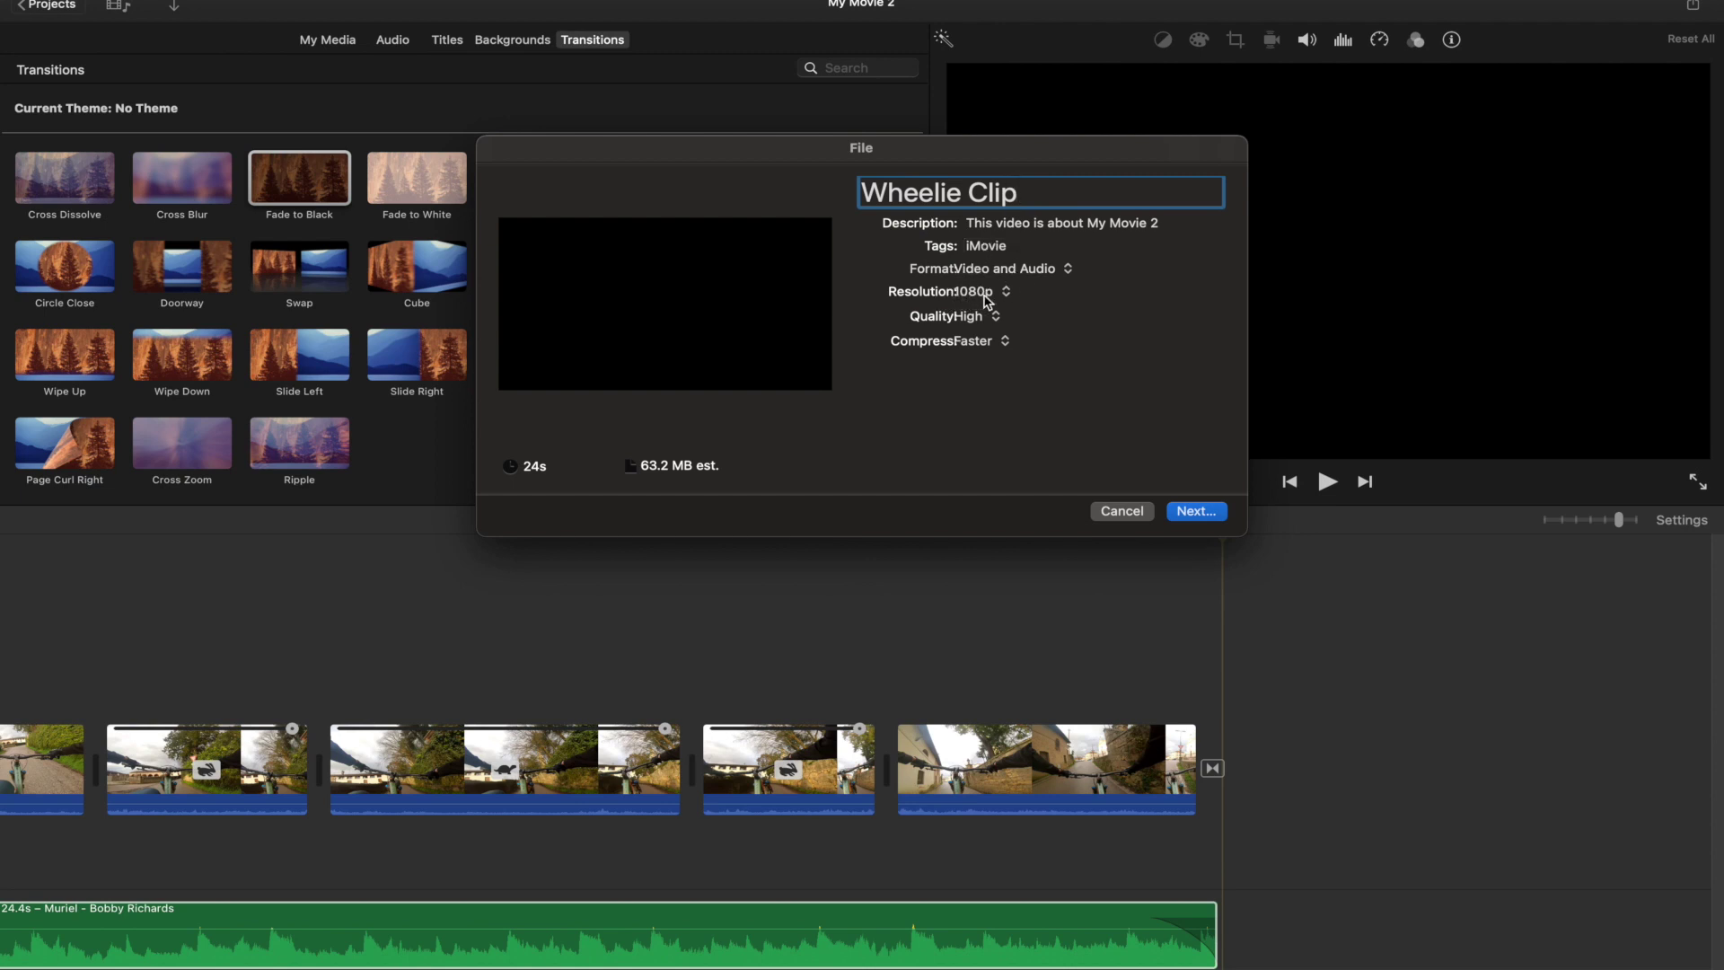
# Keep 1080p resolution and High quality, and set compression to Better Quality
pyautogui.click(988, 295)
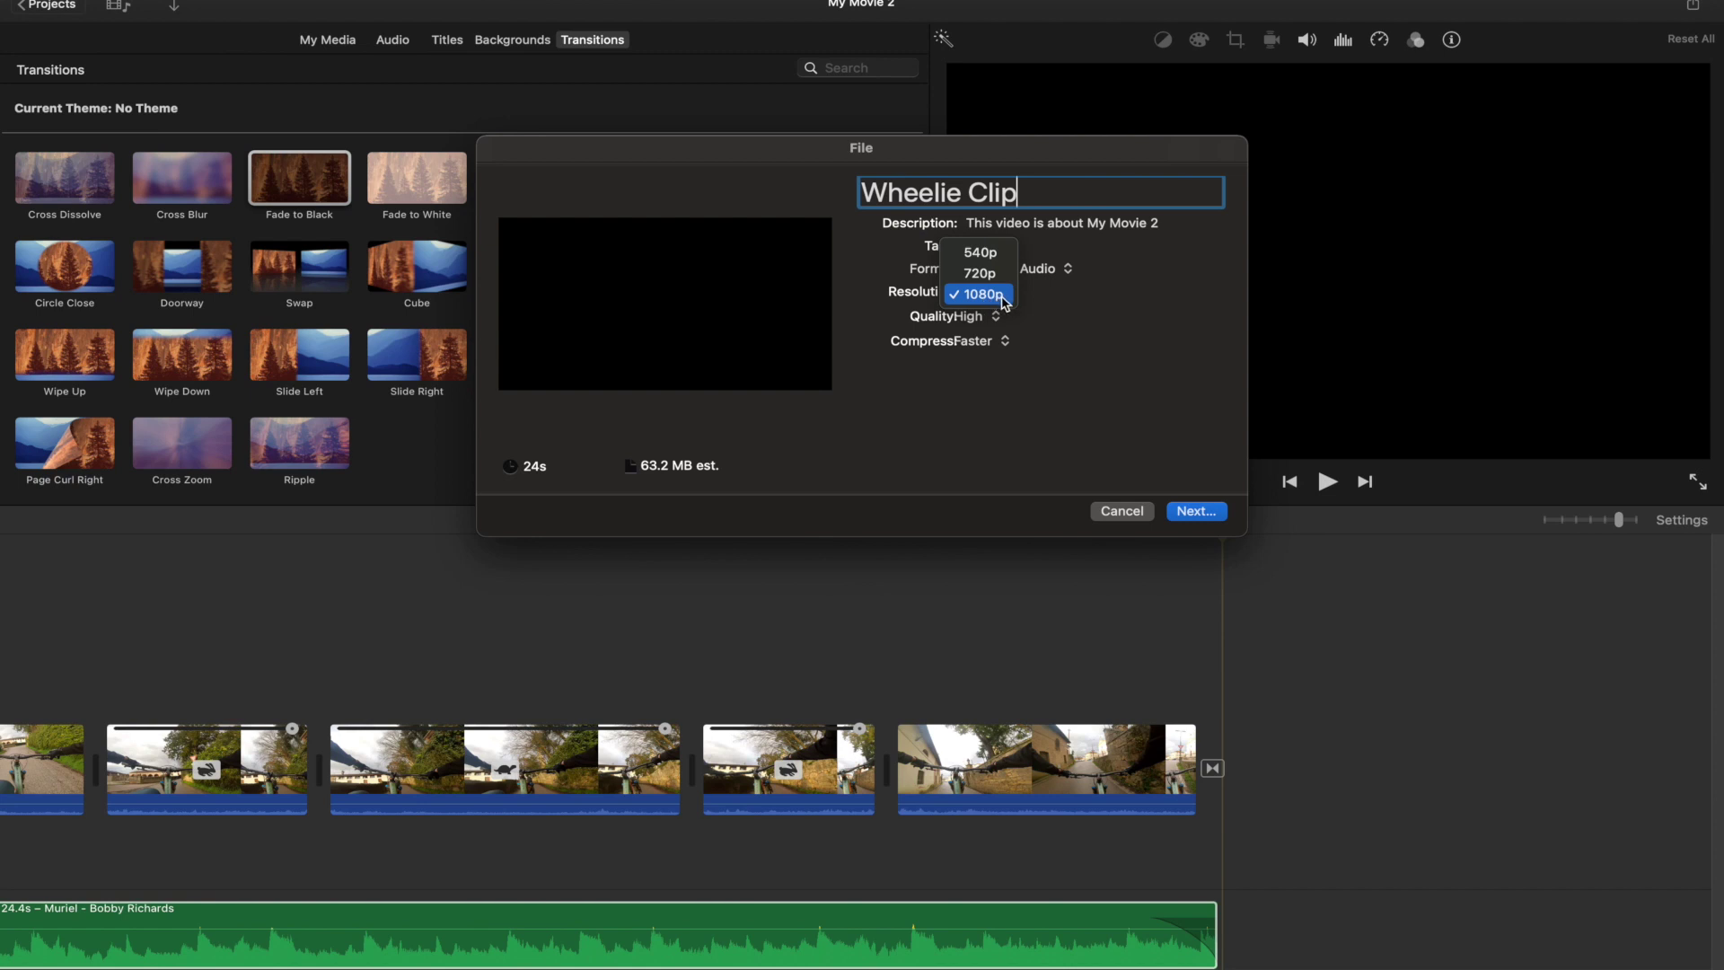
pyautogui.click(1005, 299)
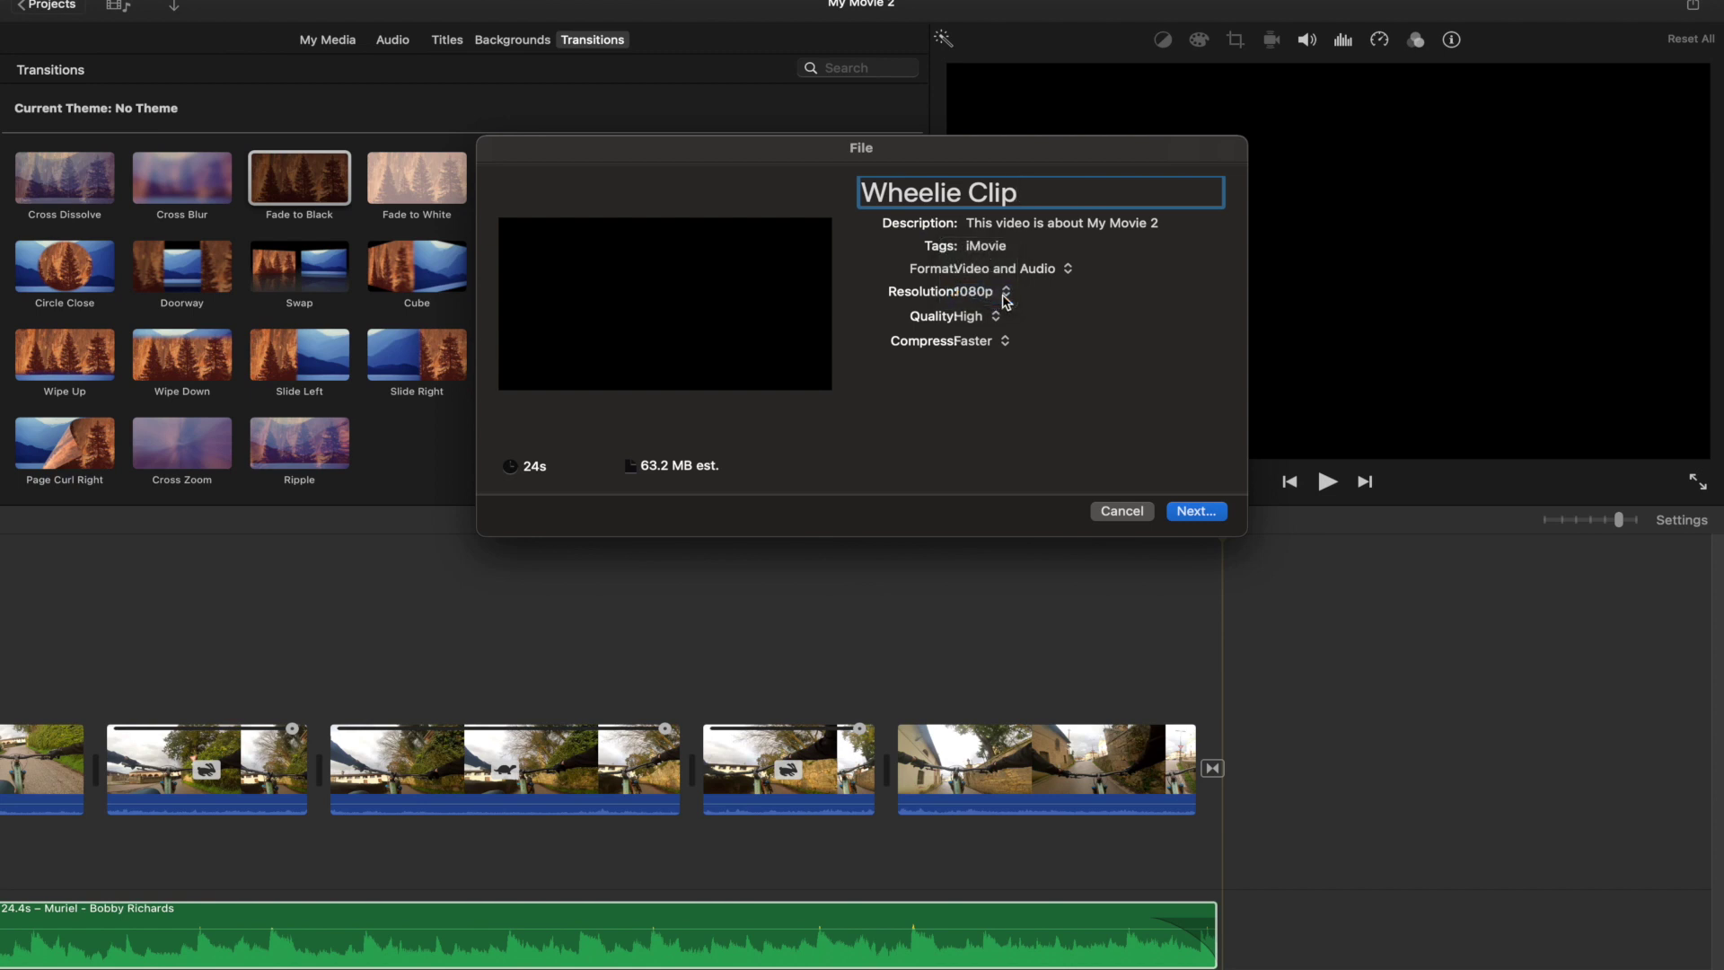
pyautogui.click(987, 318)
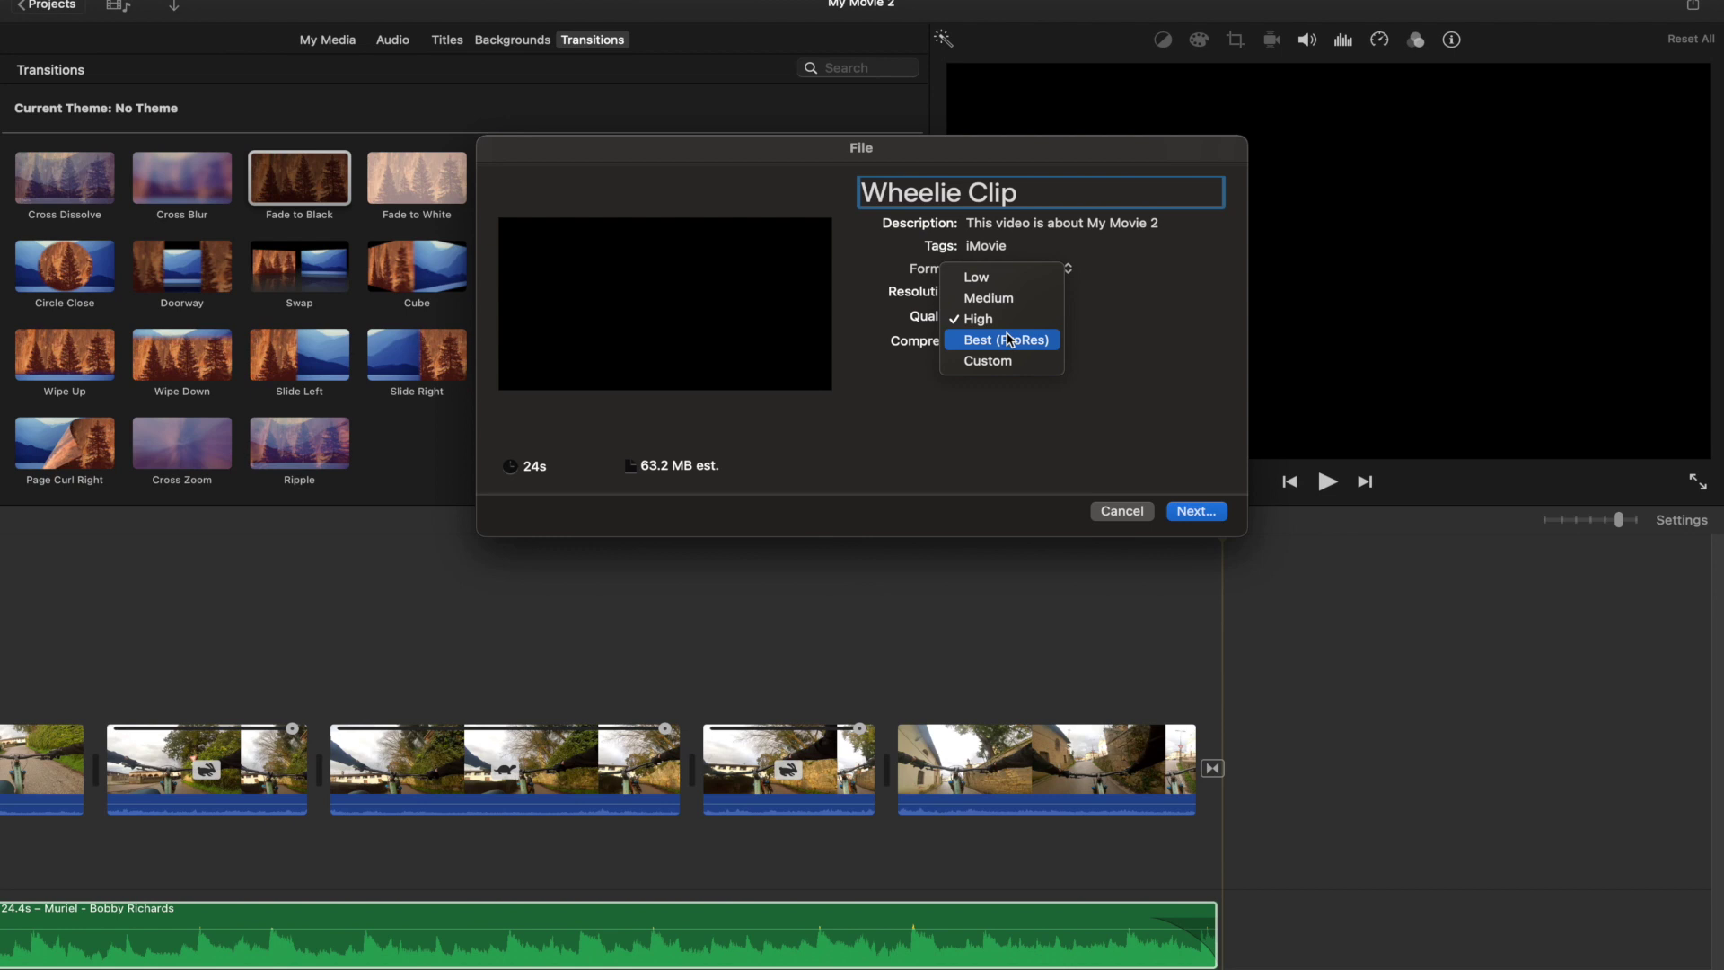
pyautogui.click(1130, 327)
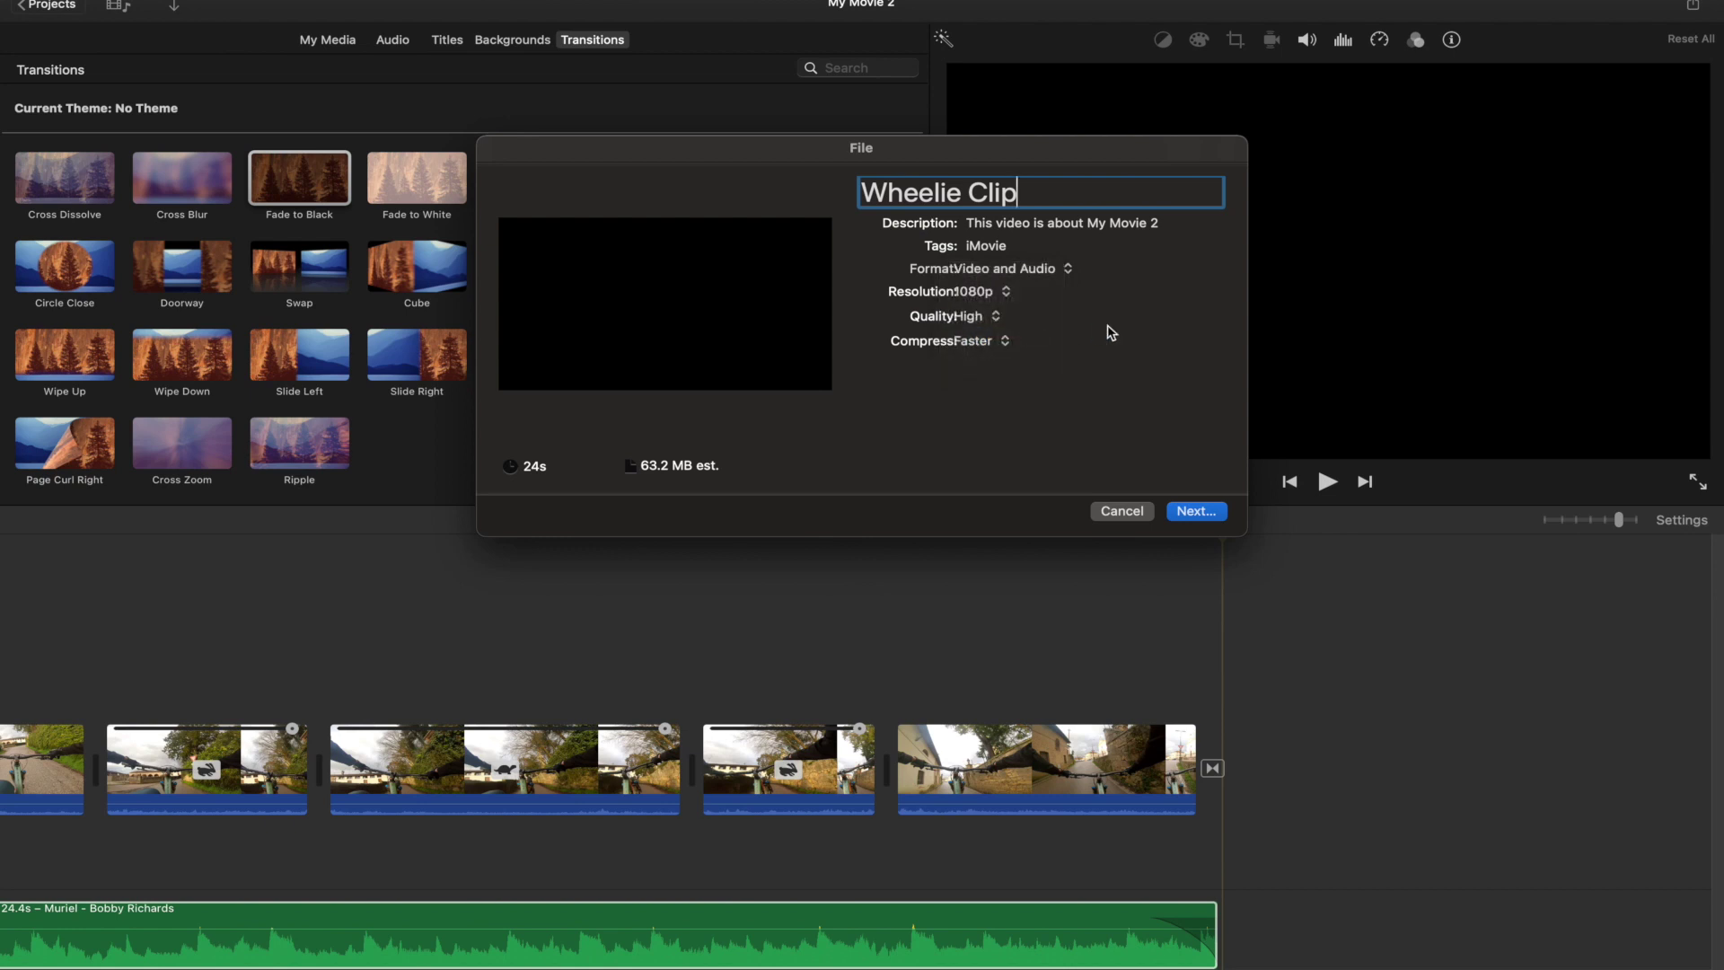
pyautogui.click(976, 352)
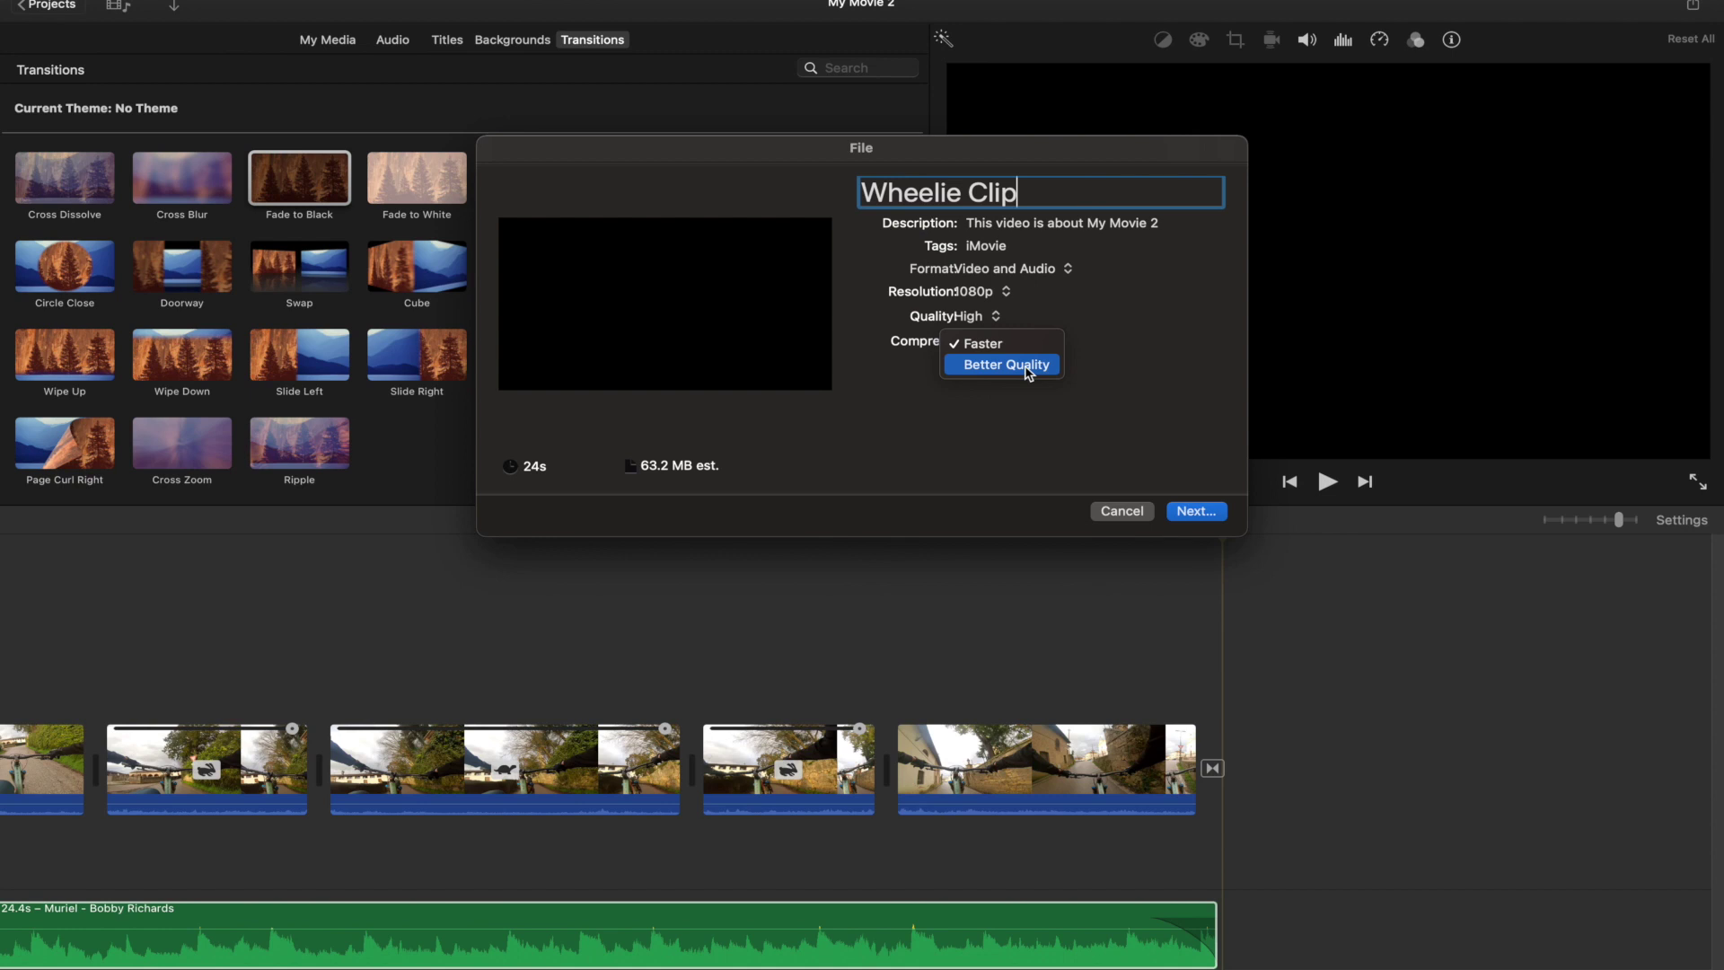
pyautogui.click(1029, 364)
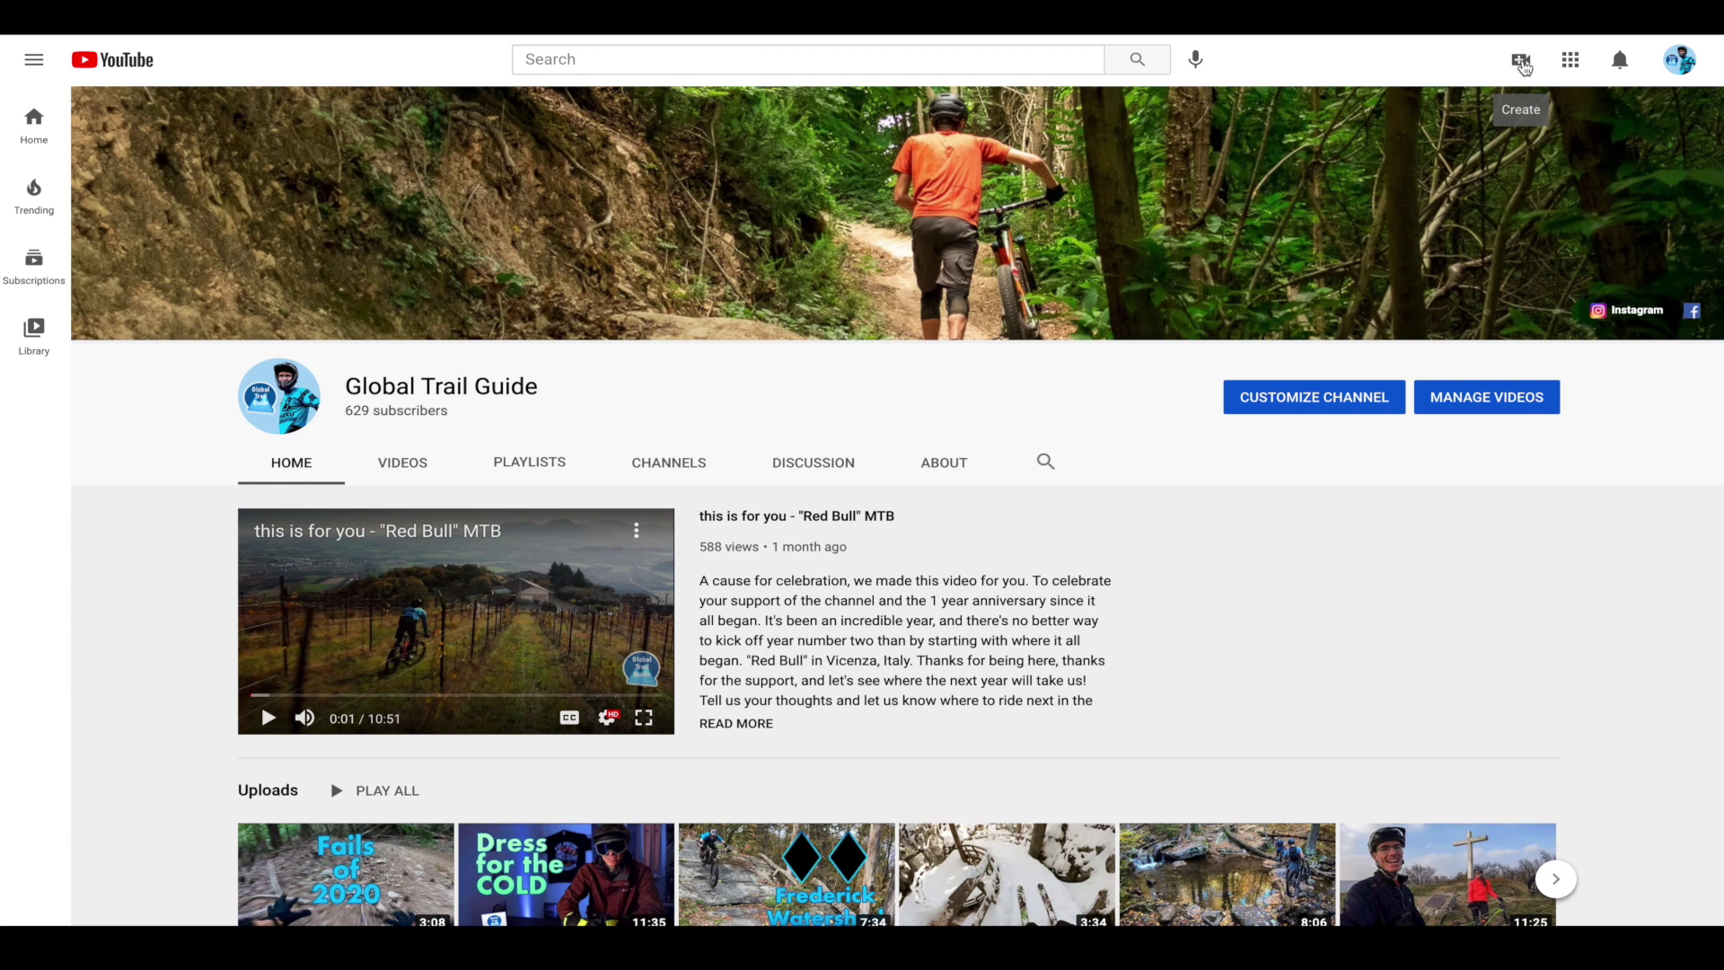
# Start a new video upload from Create > Upload video and bring up the file browser
pyautogui.click(1522, 65)
pyautogui.click(1559, 100)
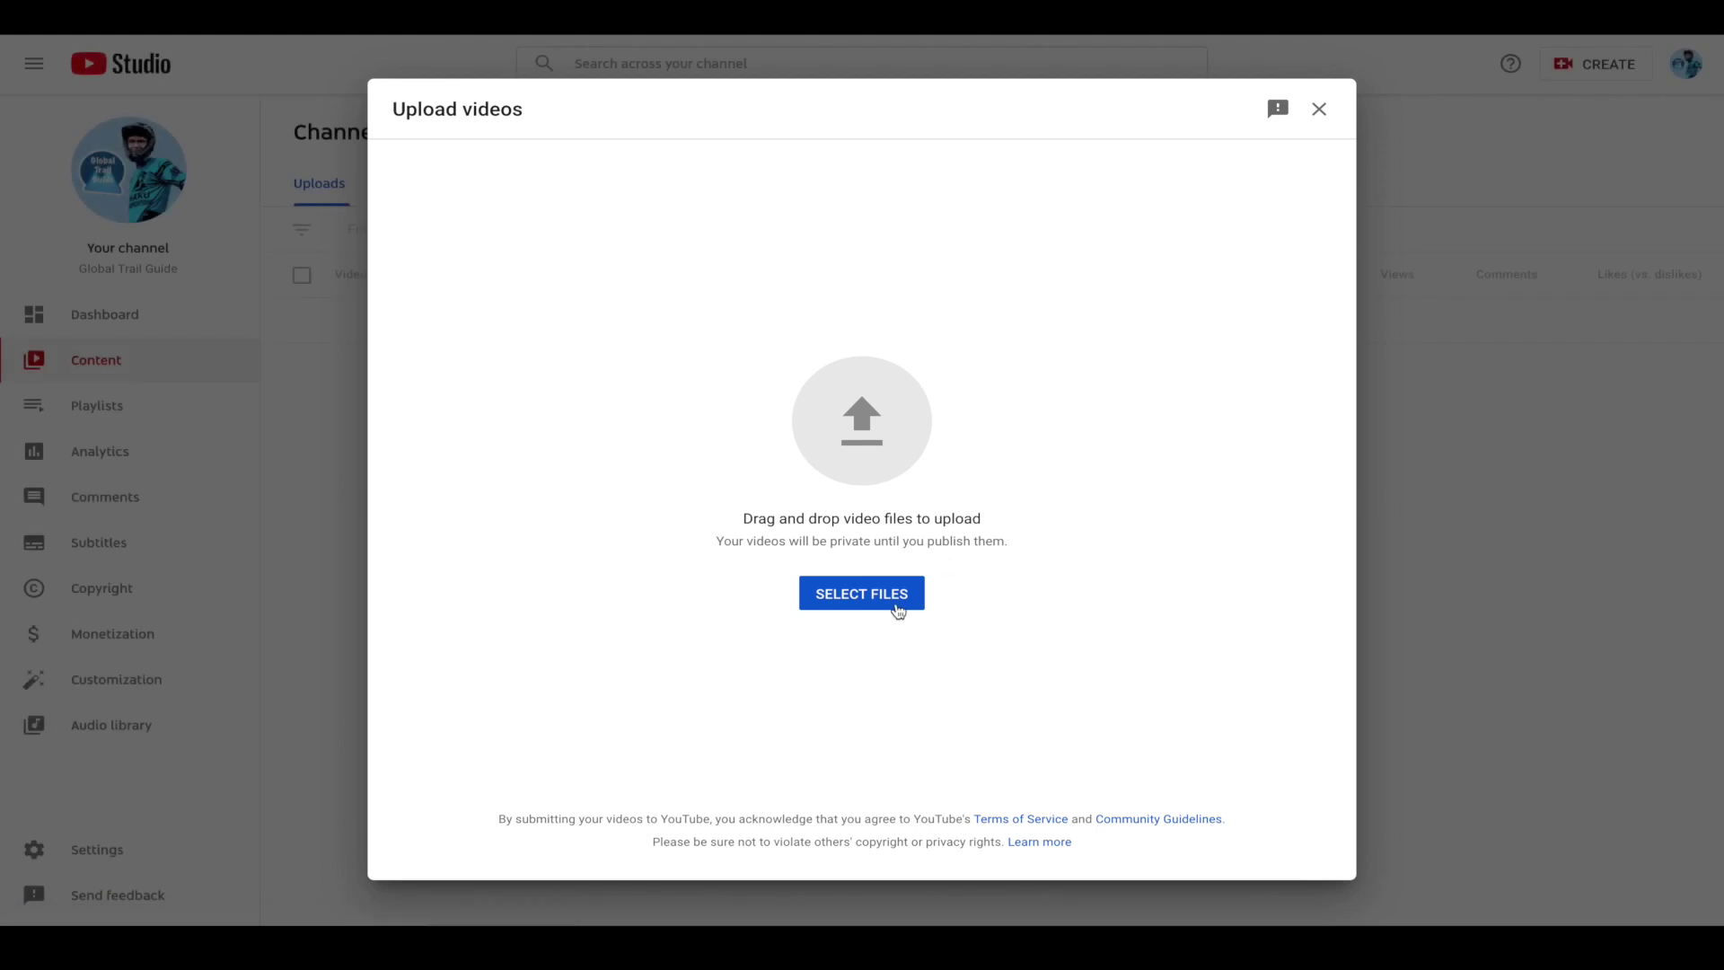
pyautogui.click(897, 603)
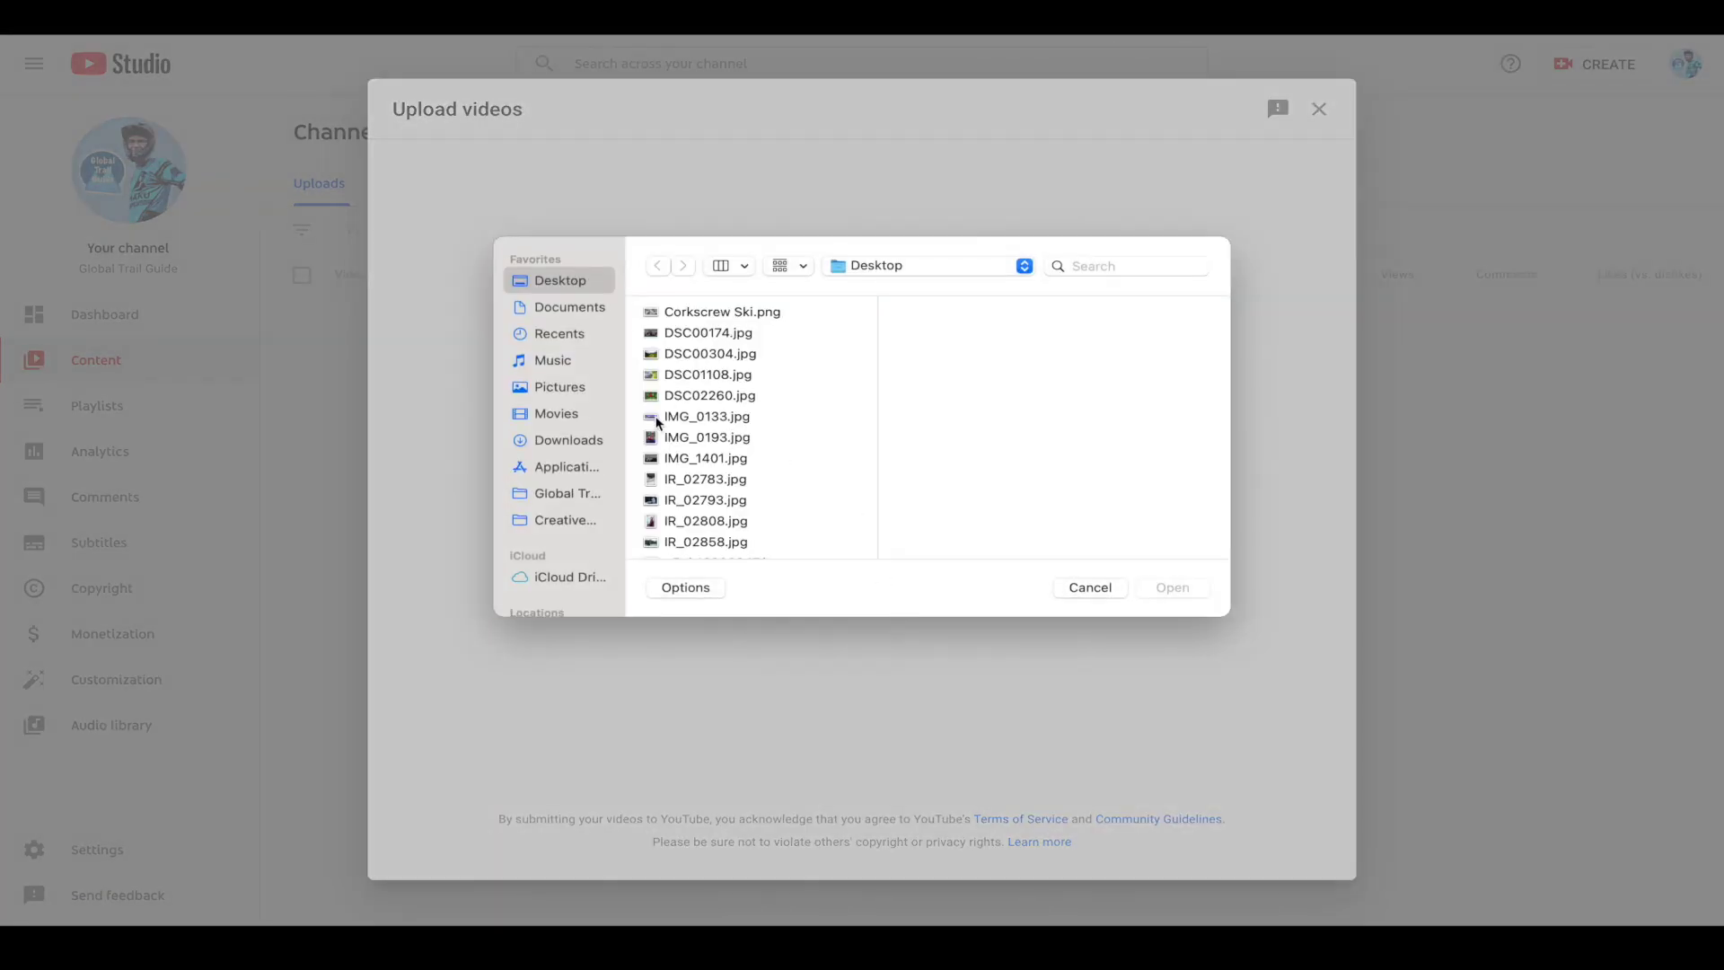
pyautogui.press('Escape')
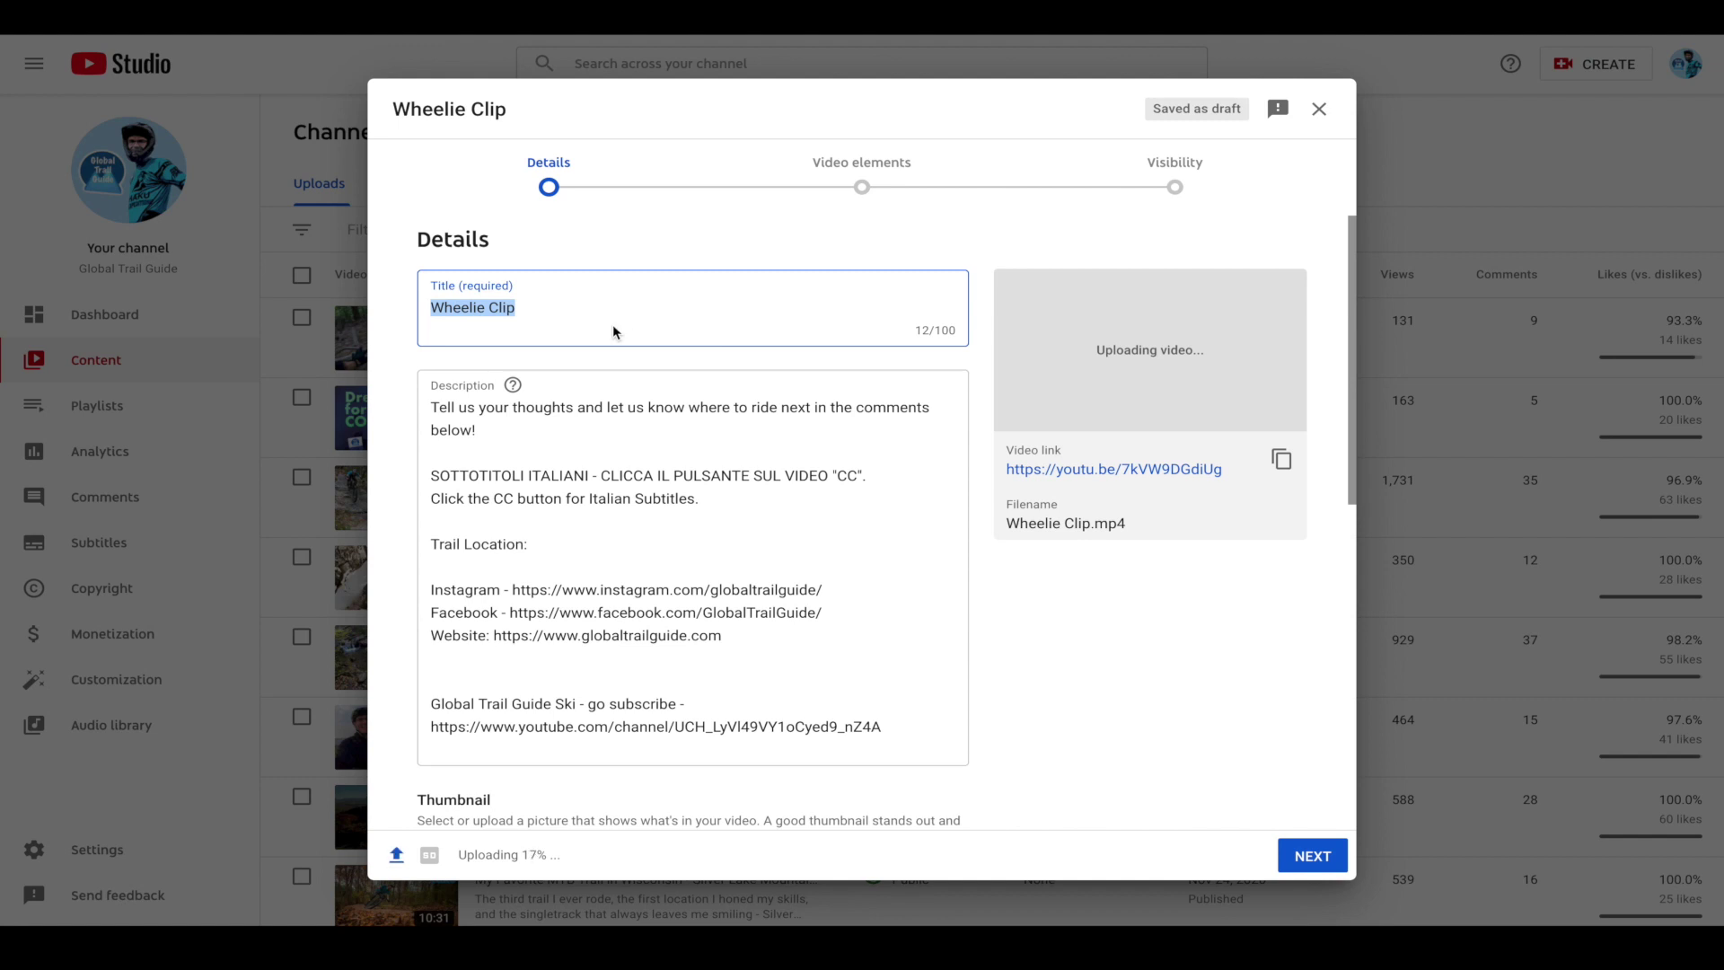
# Retitle the YouTube upload 'PLEASE SUBSCRIBE'
pyautogui.write('PLEASE SUB')
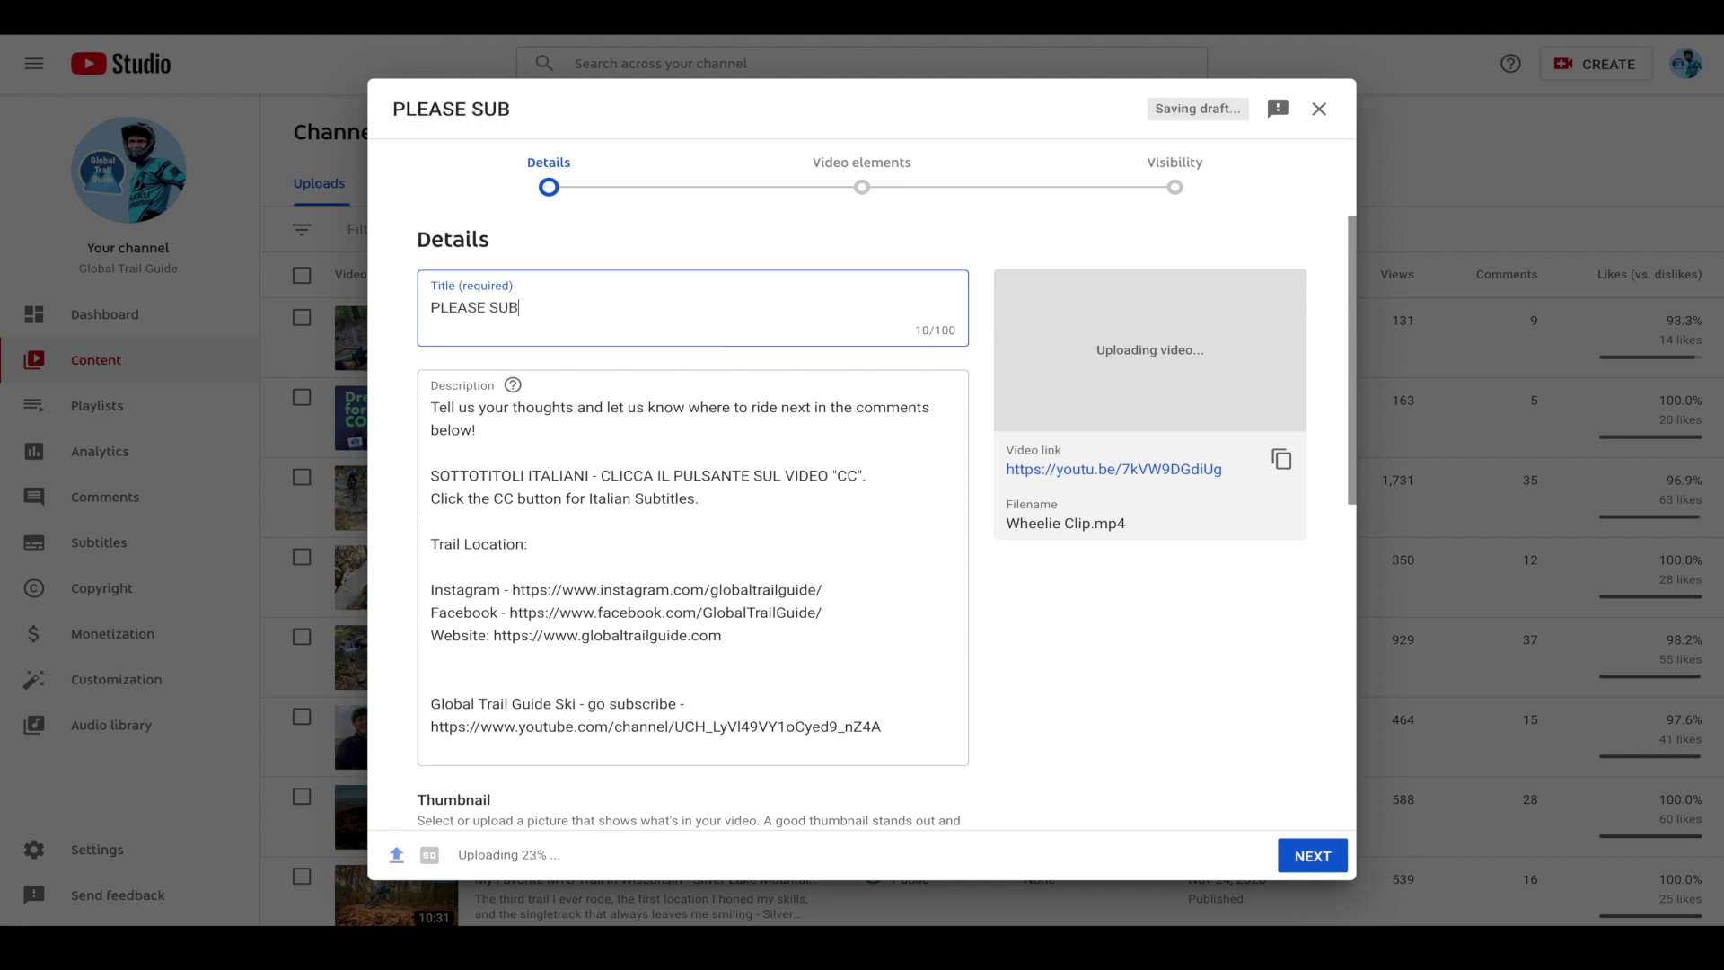
pyautogui.write('SCRIBE')
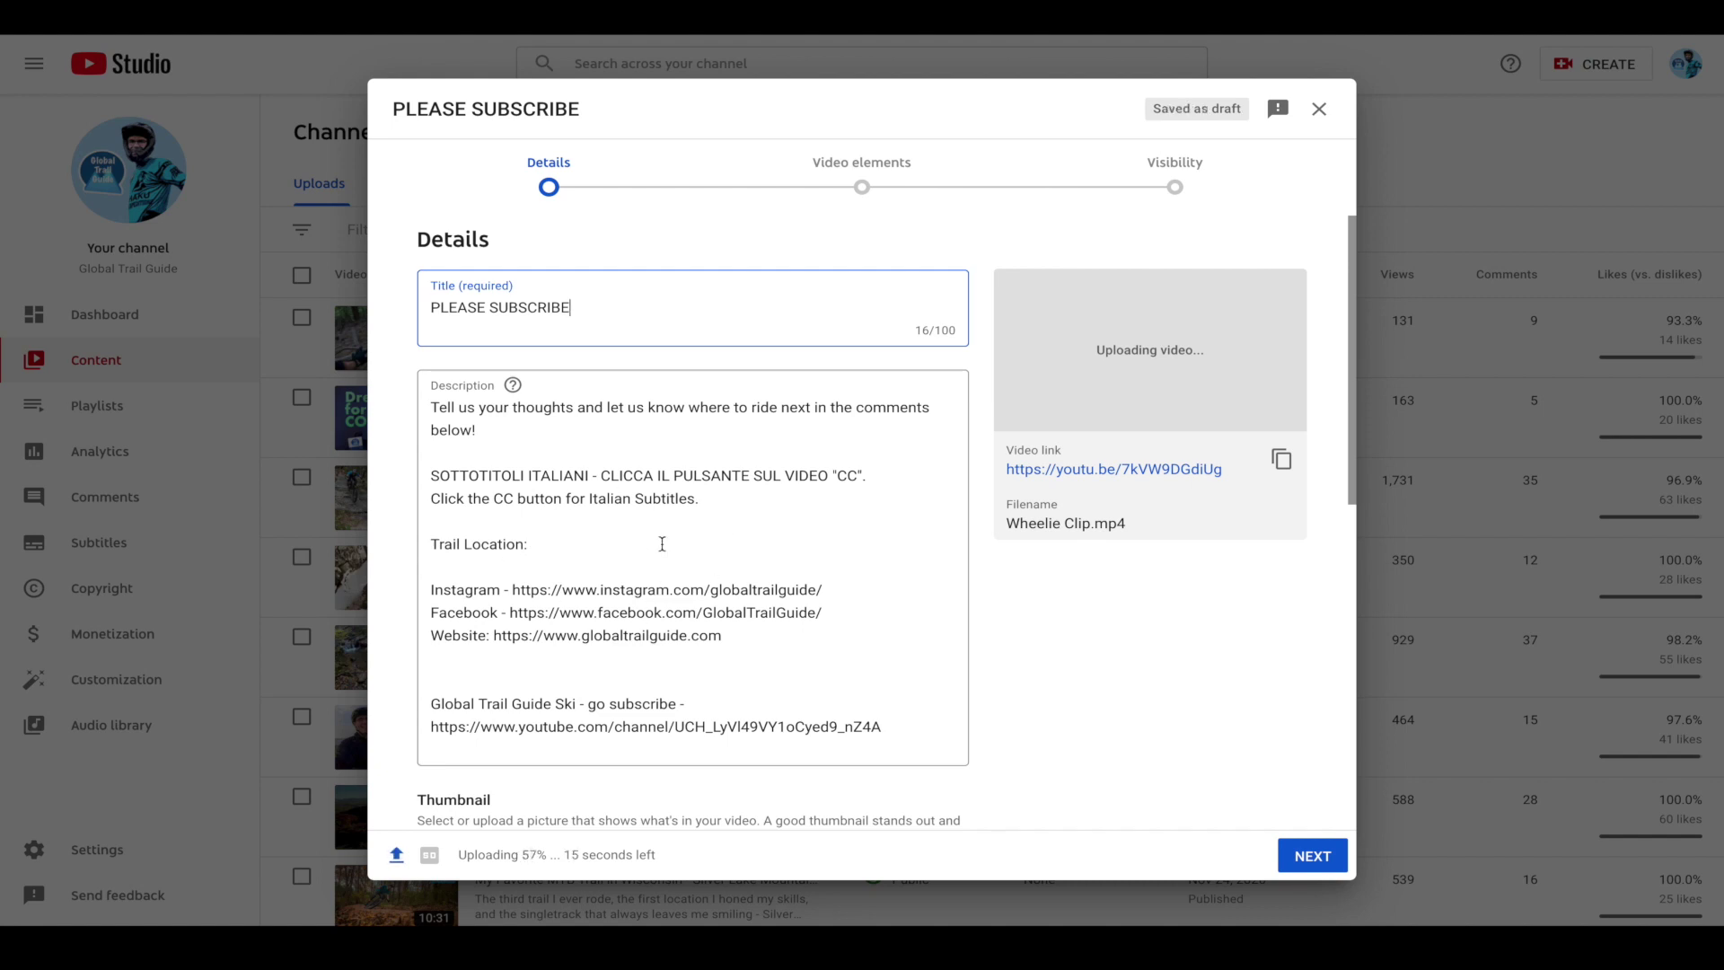
pyautogui.scroll(-3, 975, 571)
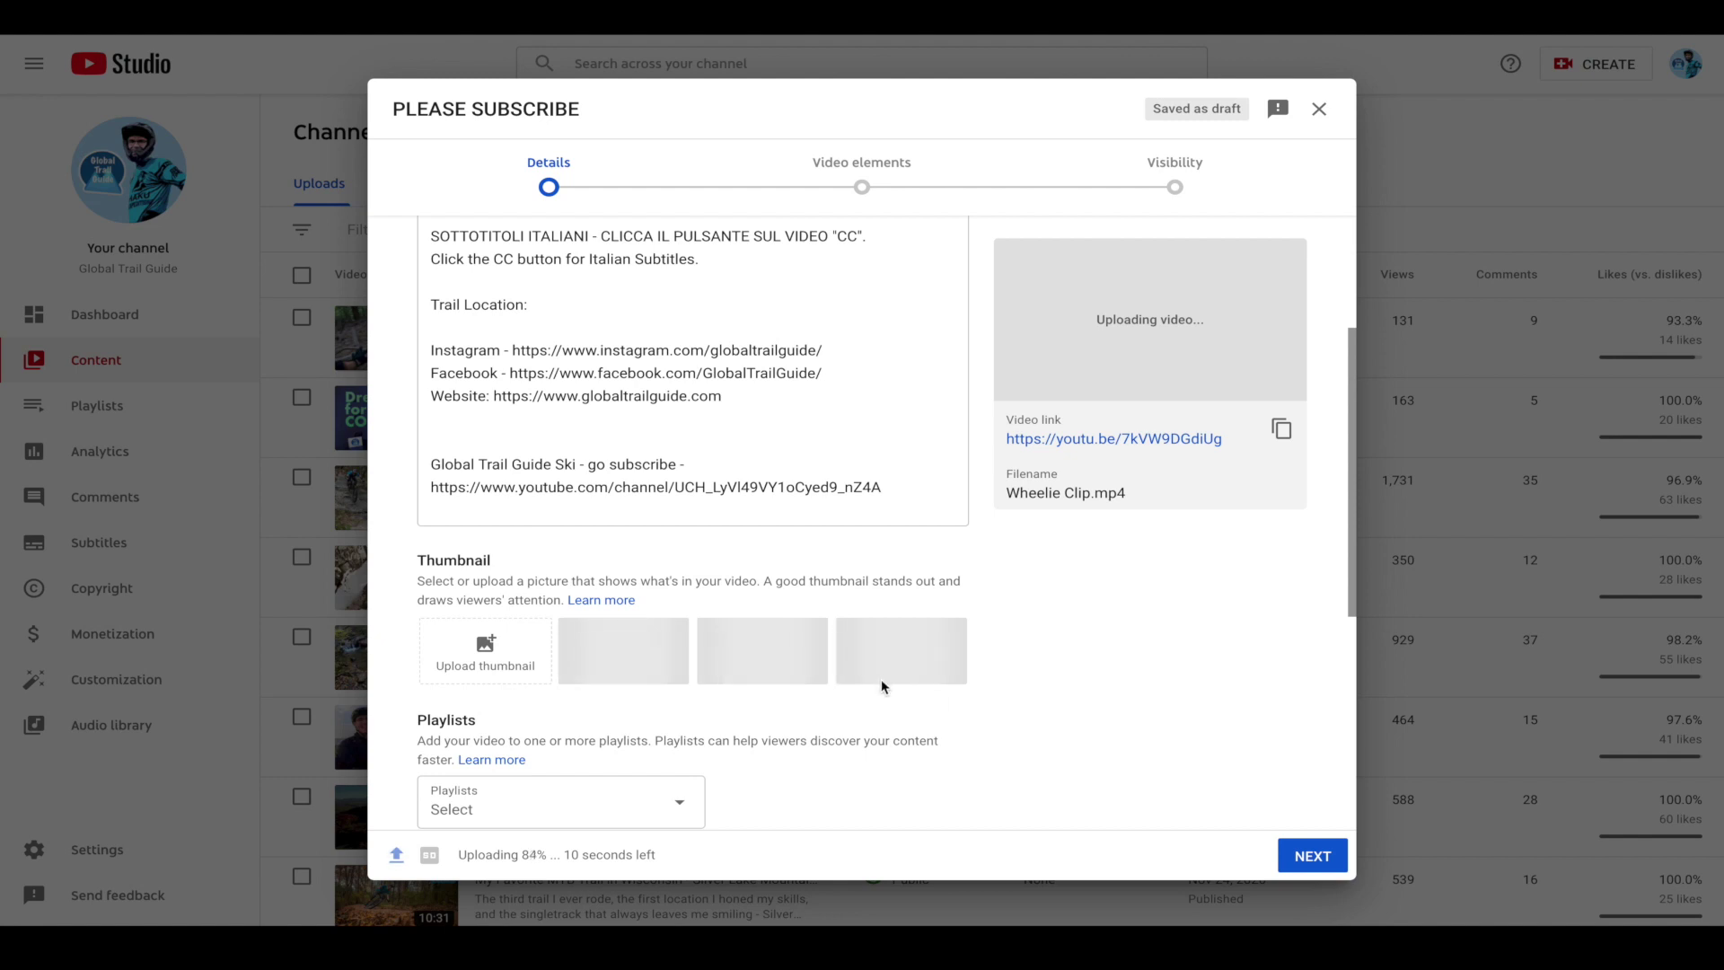
pyautogui.scroll(-4, 975, 593)
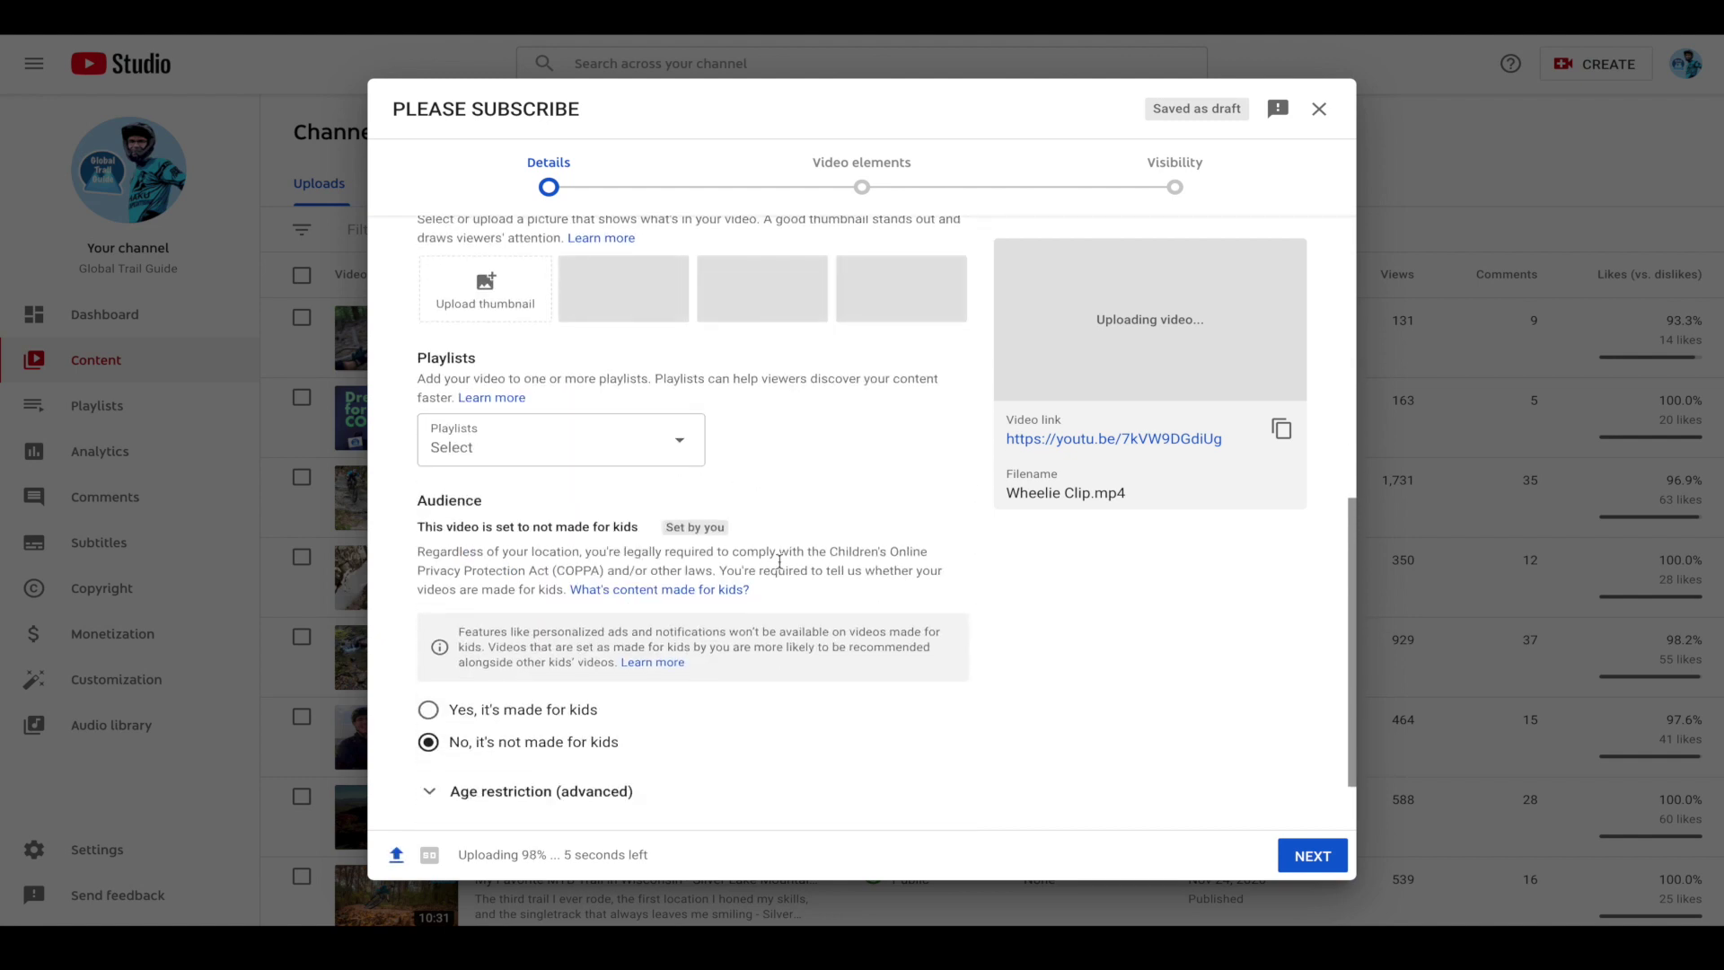
pyautogui.scroll(-1, 778, 562)
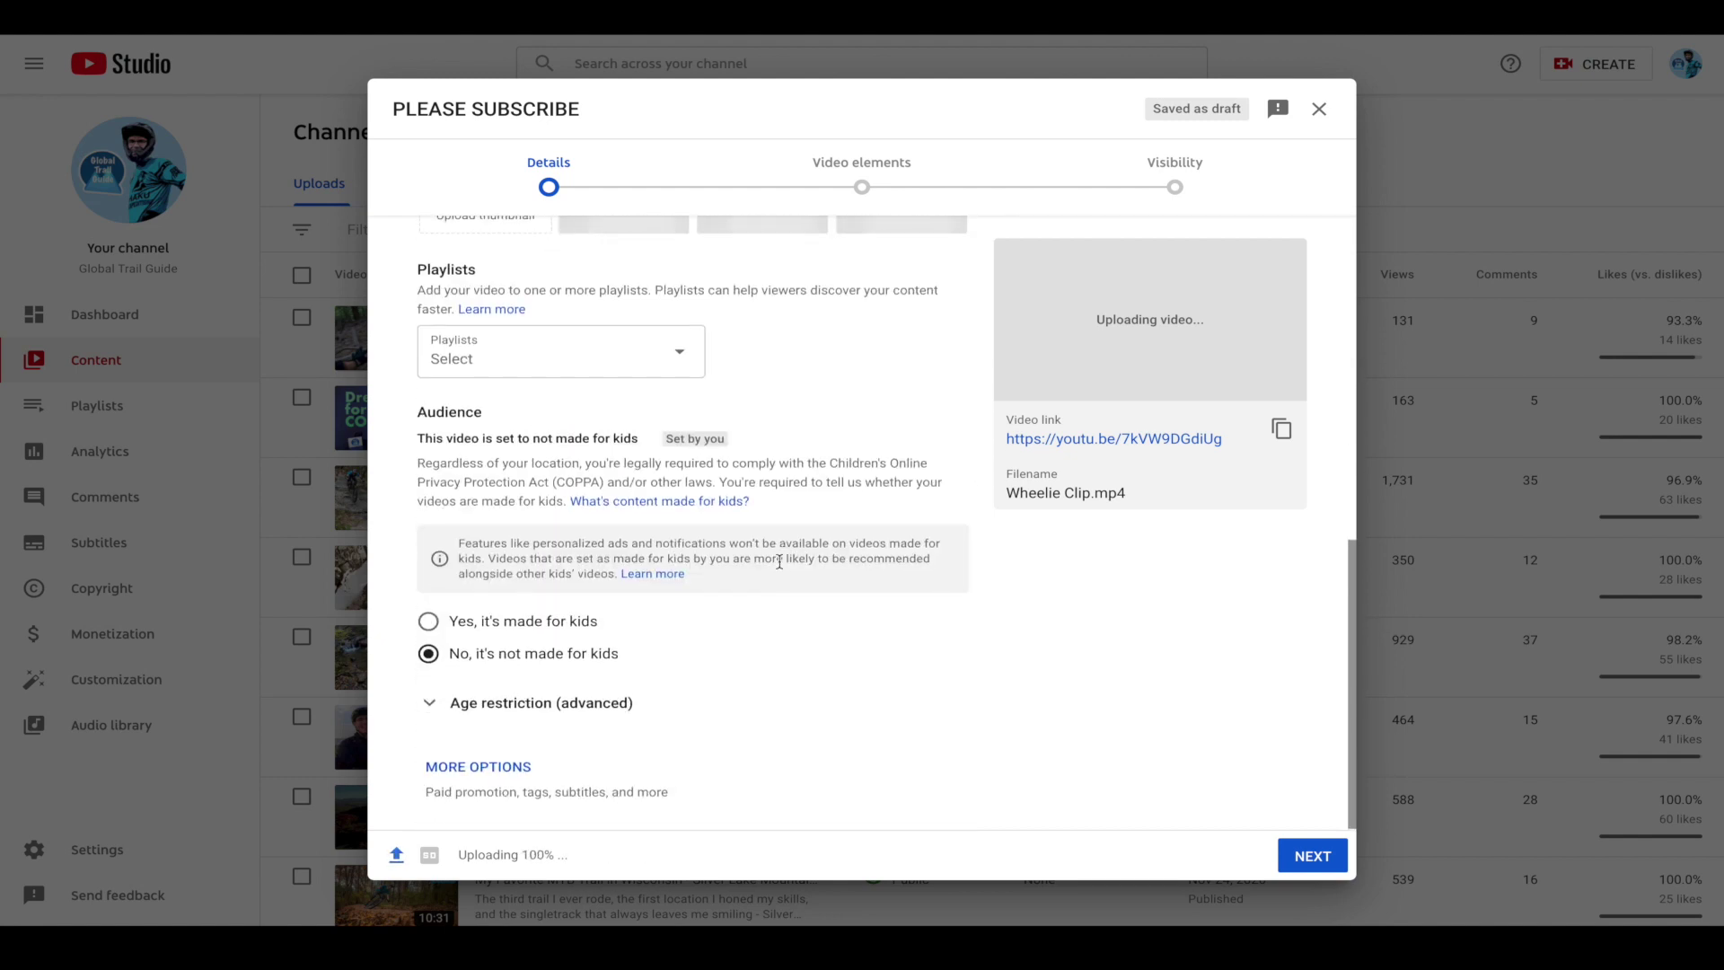
# Add the tag 'Wheelie' under More Options and continue to the video elements step
pyautogui.click(498, 767)
pyautogui.scroll(-1, 751, 648)
pyautogui.scroll(-5, 751, 649)
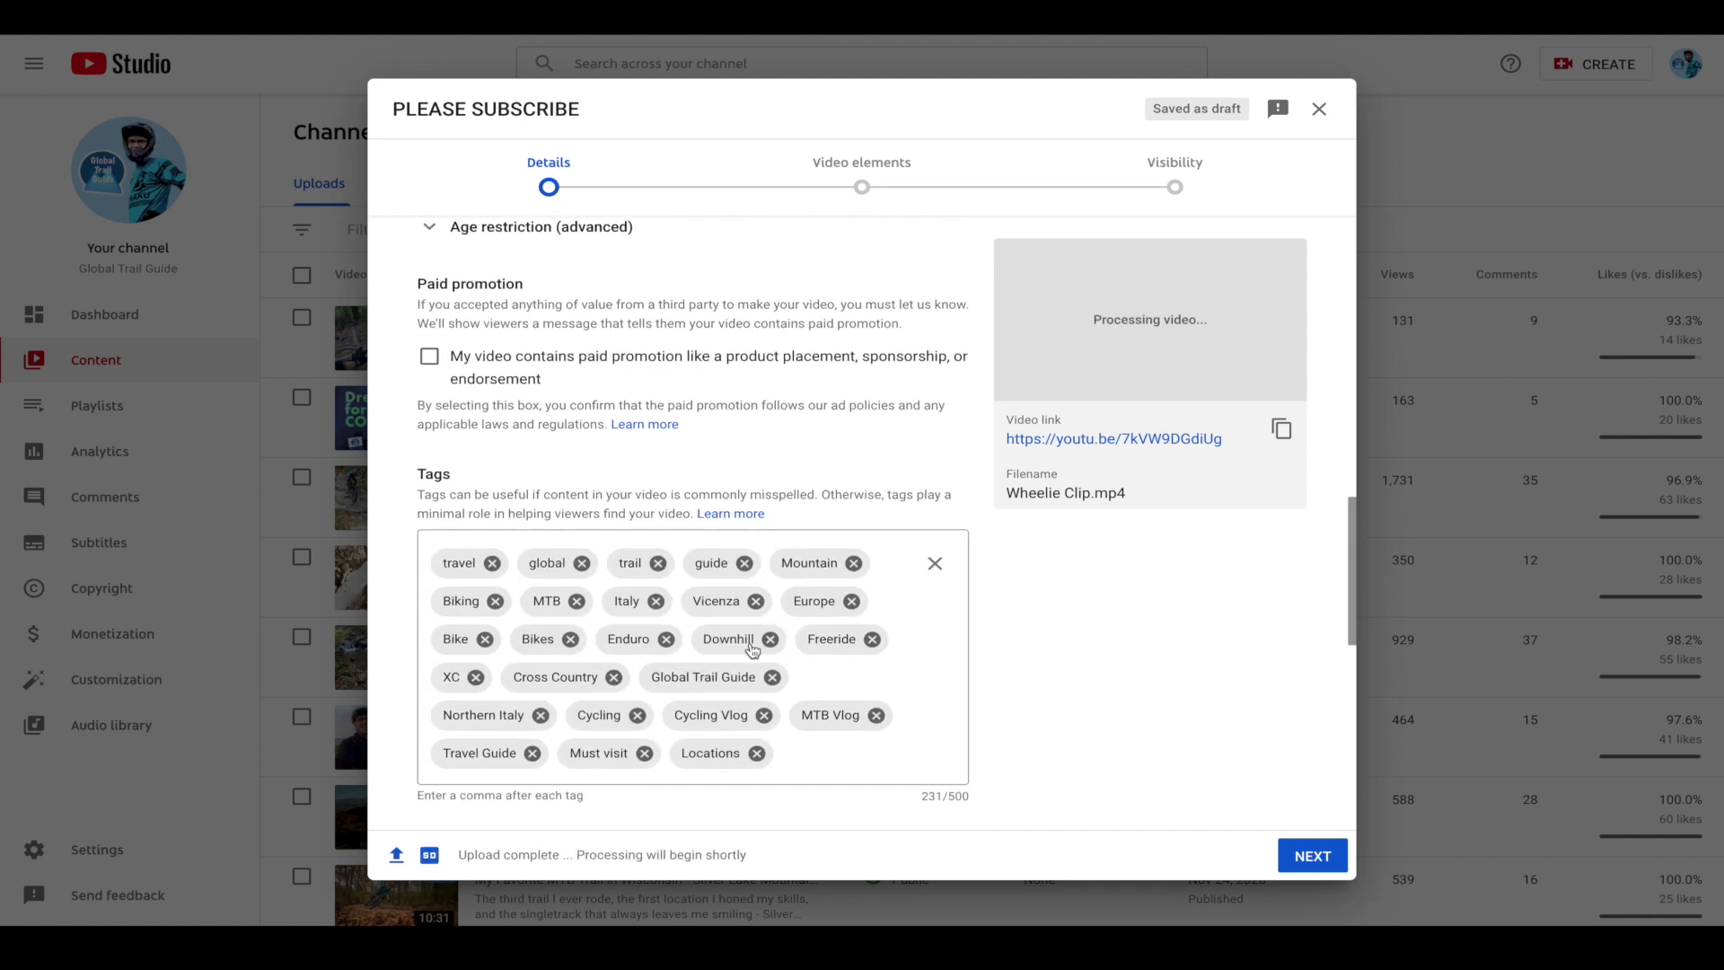
pyautogui.click(825, 663)
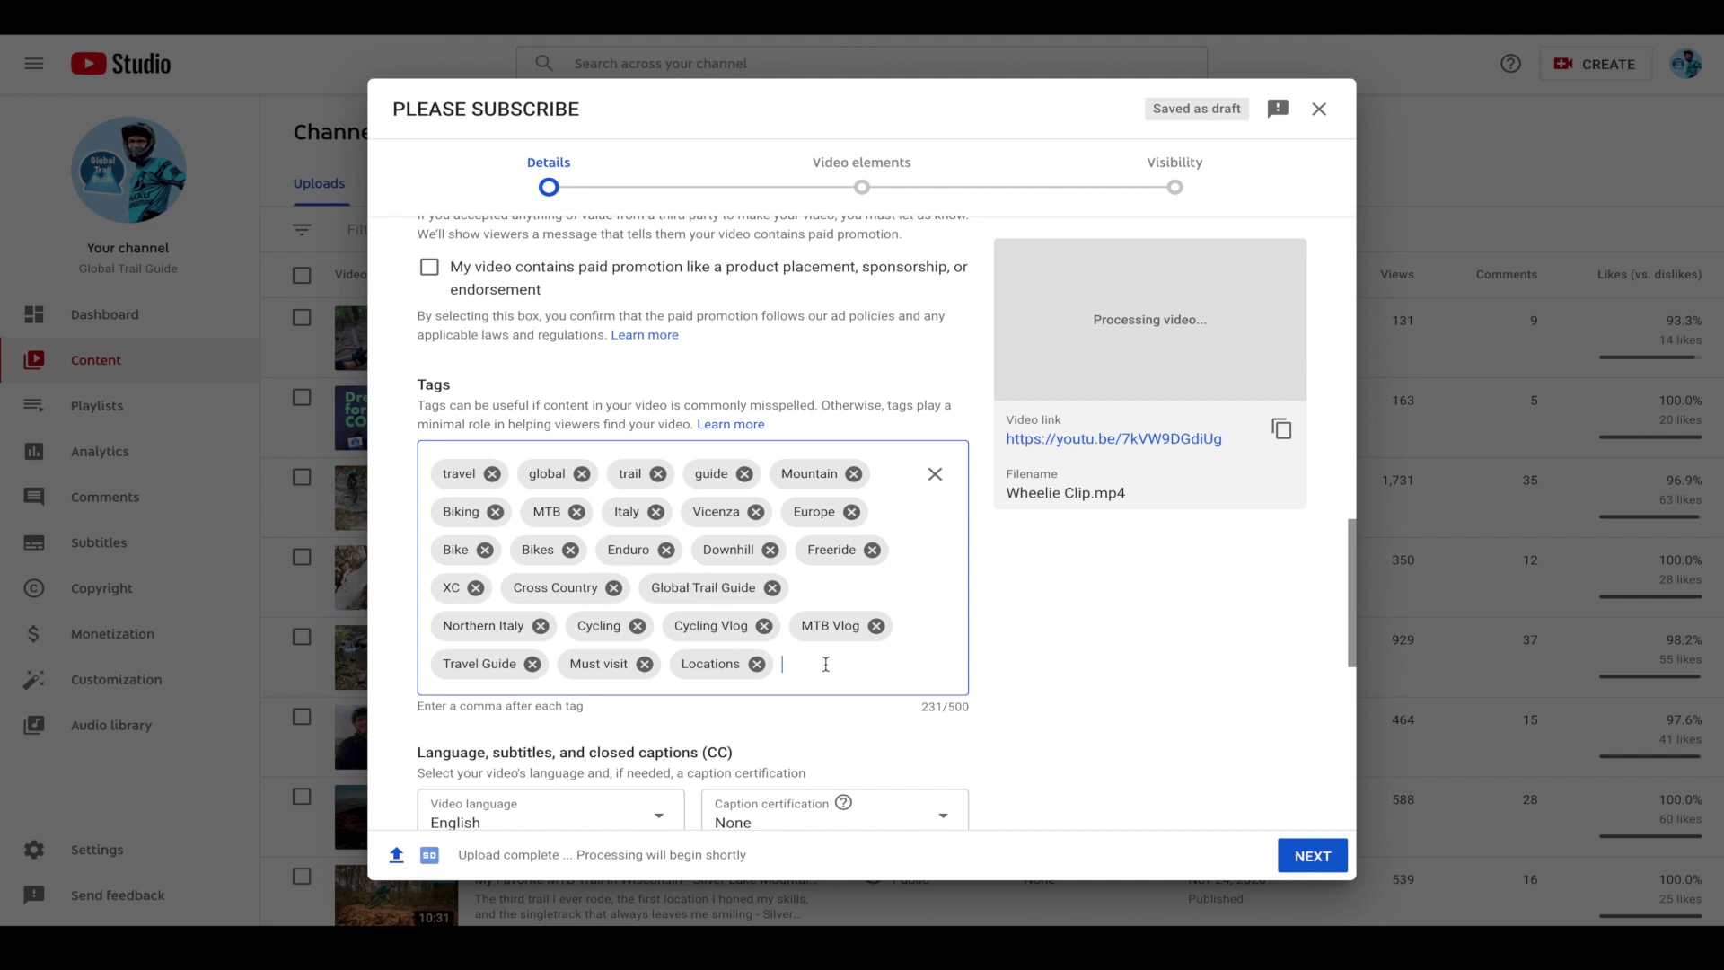
pyautogui.write('Wheelie,')
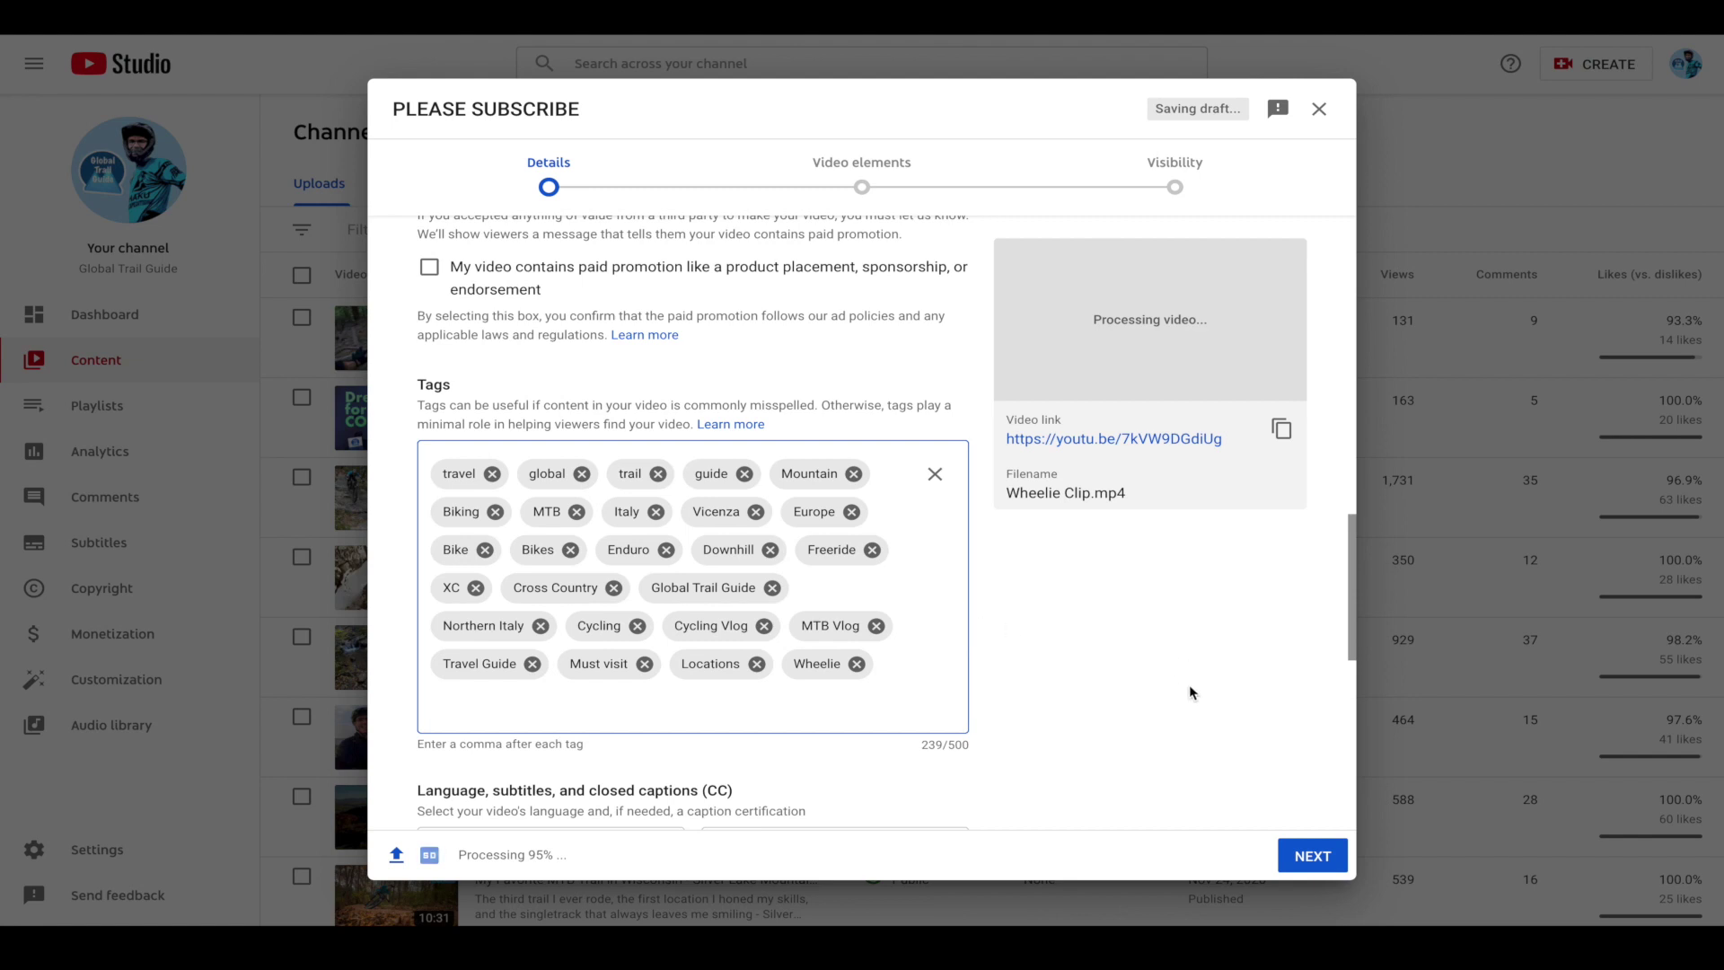
pyautogui.click(1309, 855)
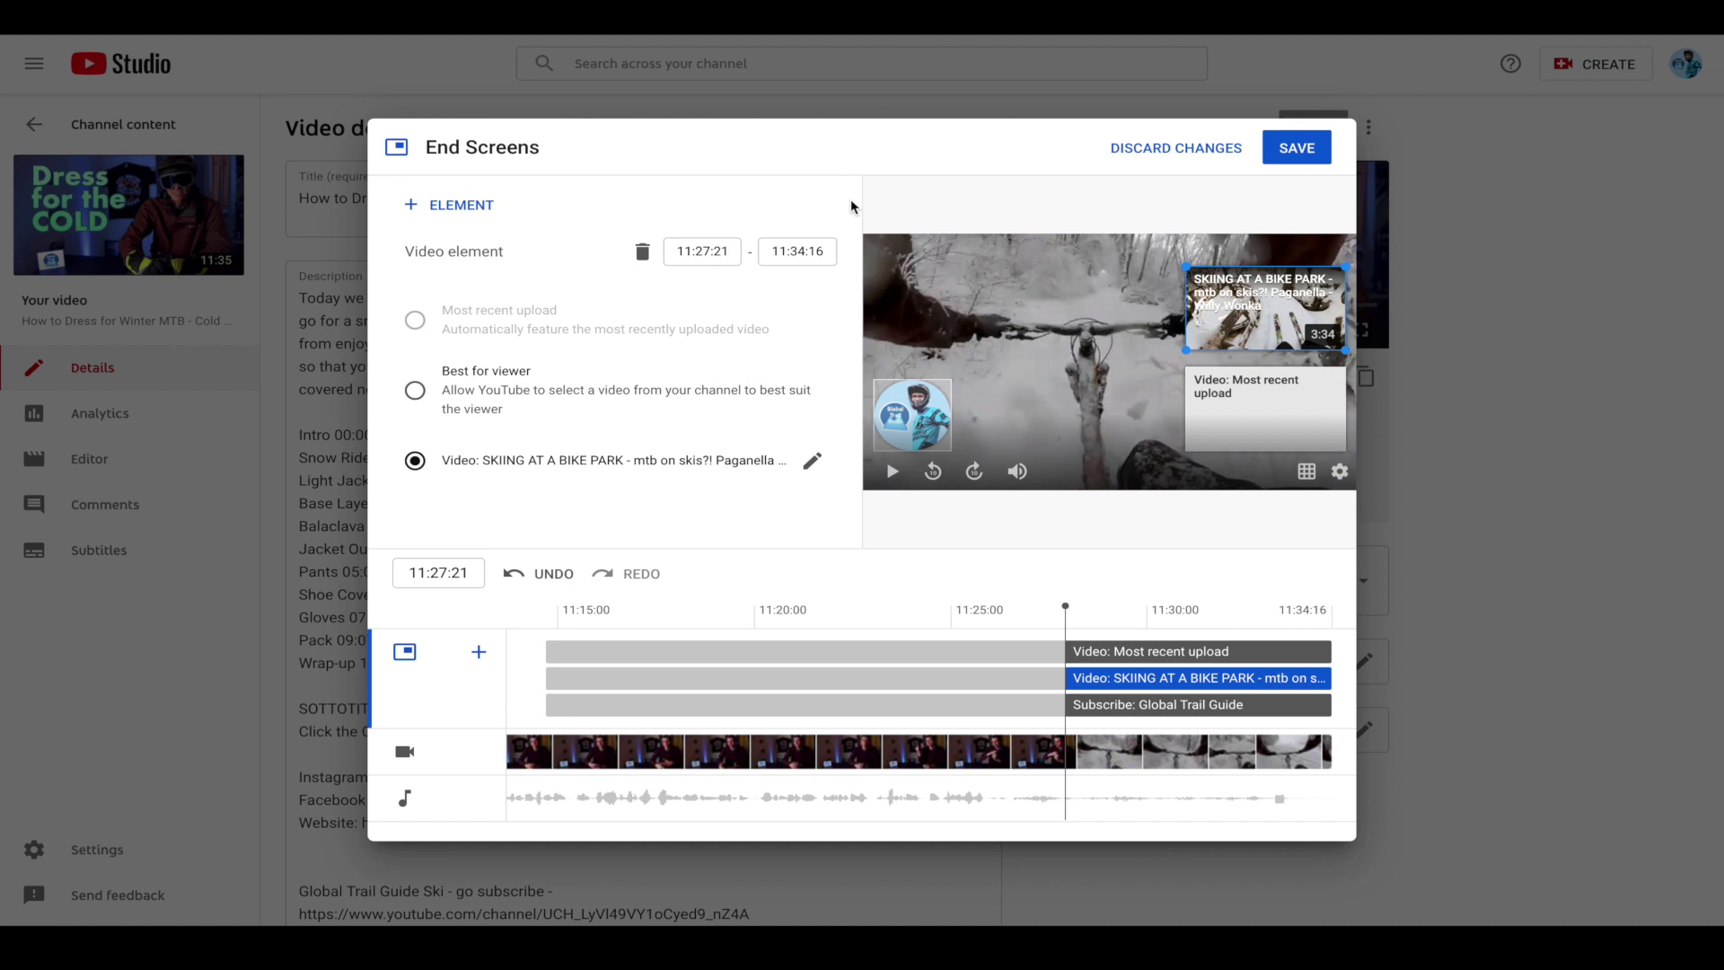
# Save the end screen with its subscribe element and advance to the Visibility step
pyautogui.click(926, 415)
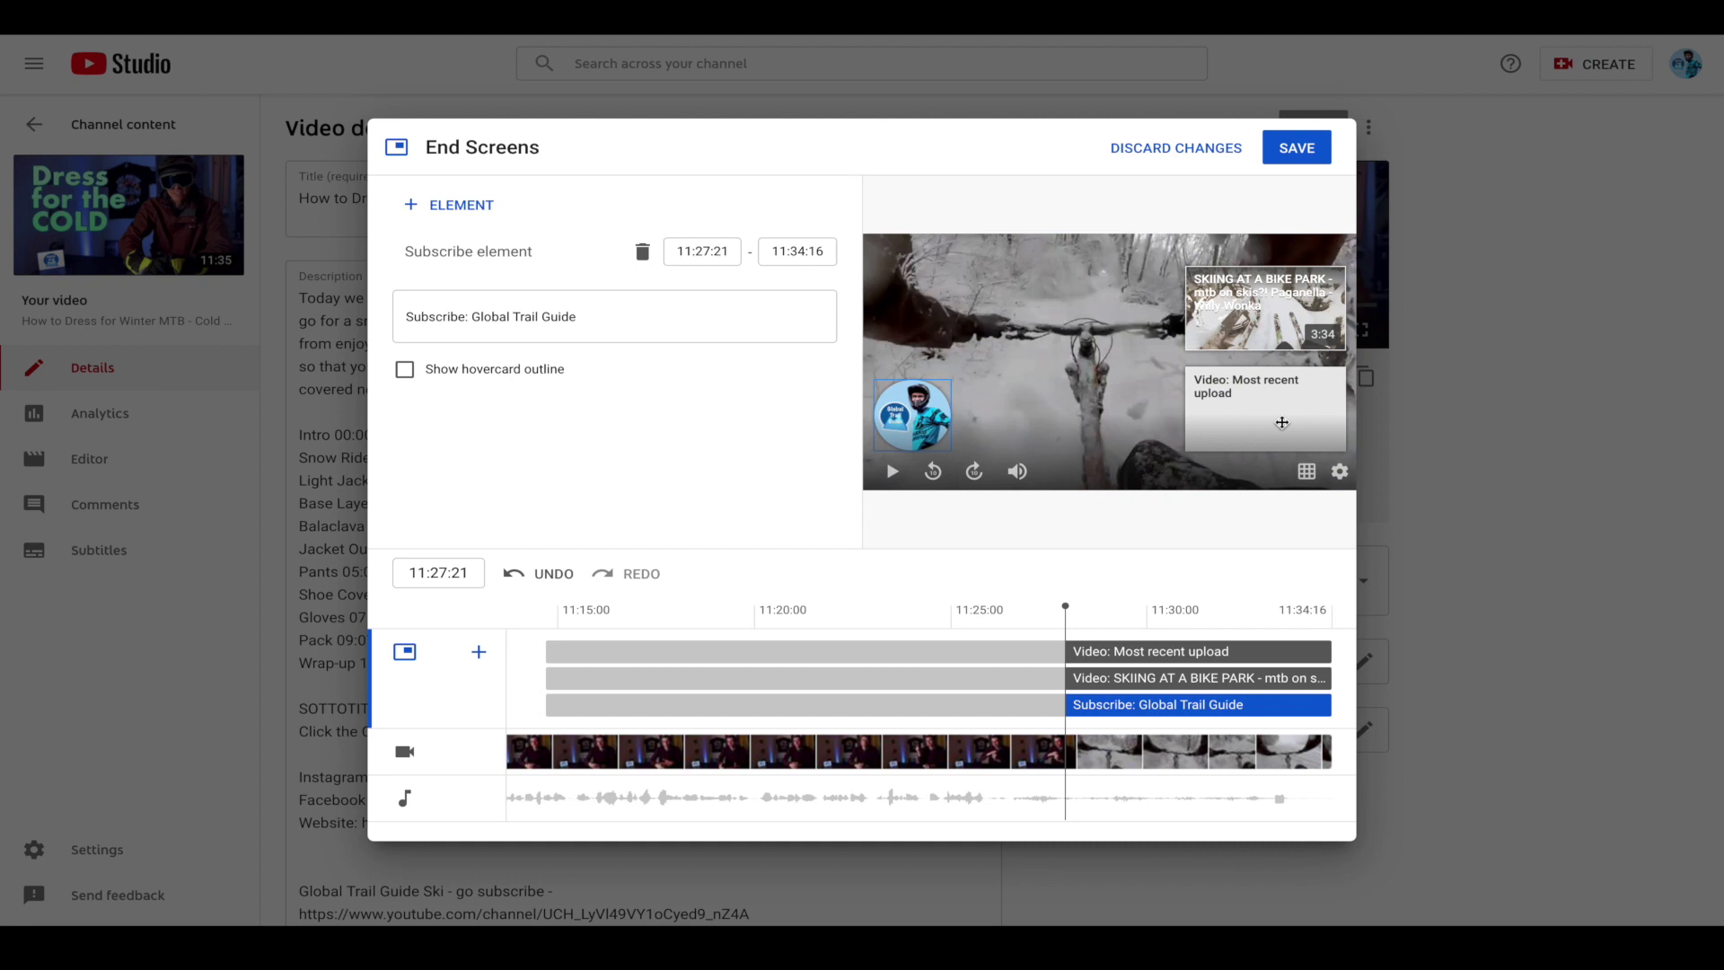
pyautogui.click(1298, 148)
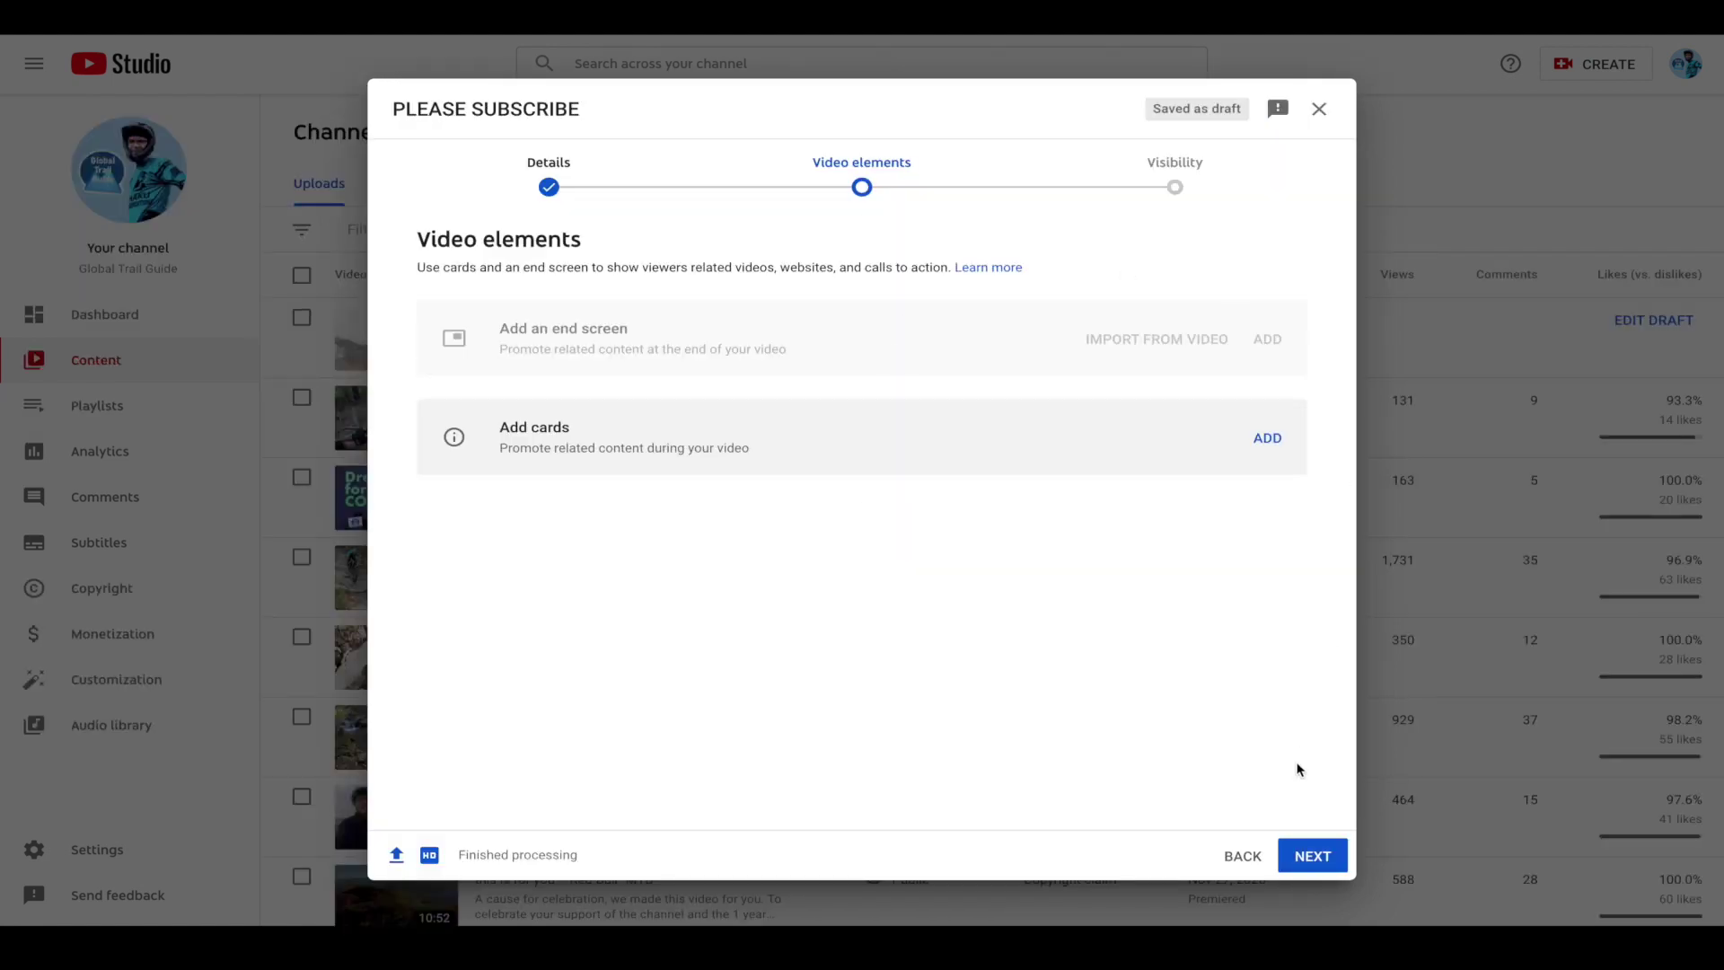
pyautogui.click(1318, 858)
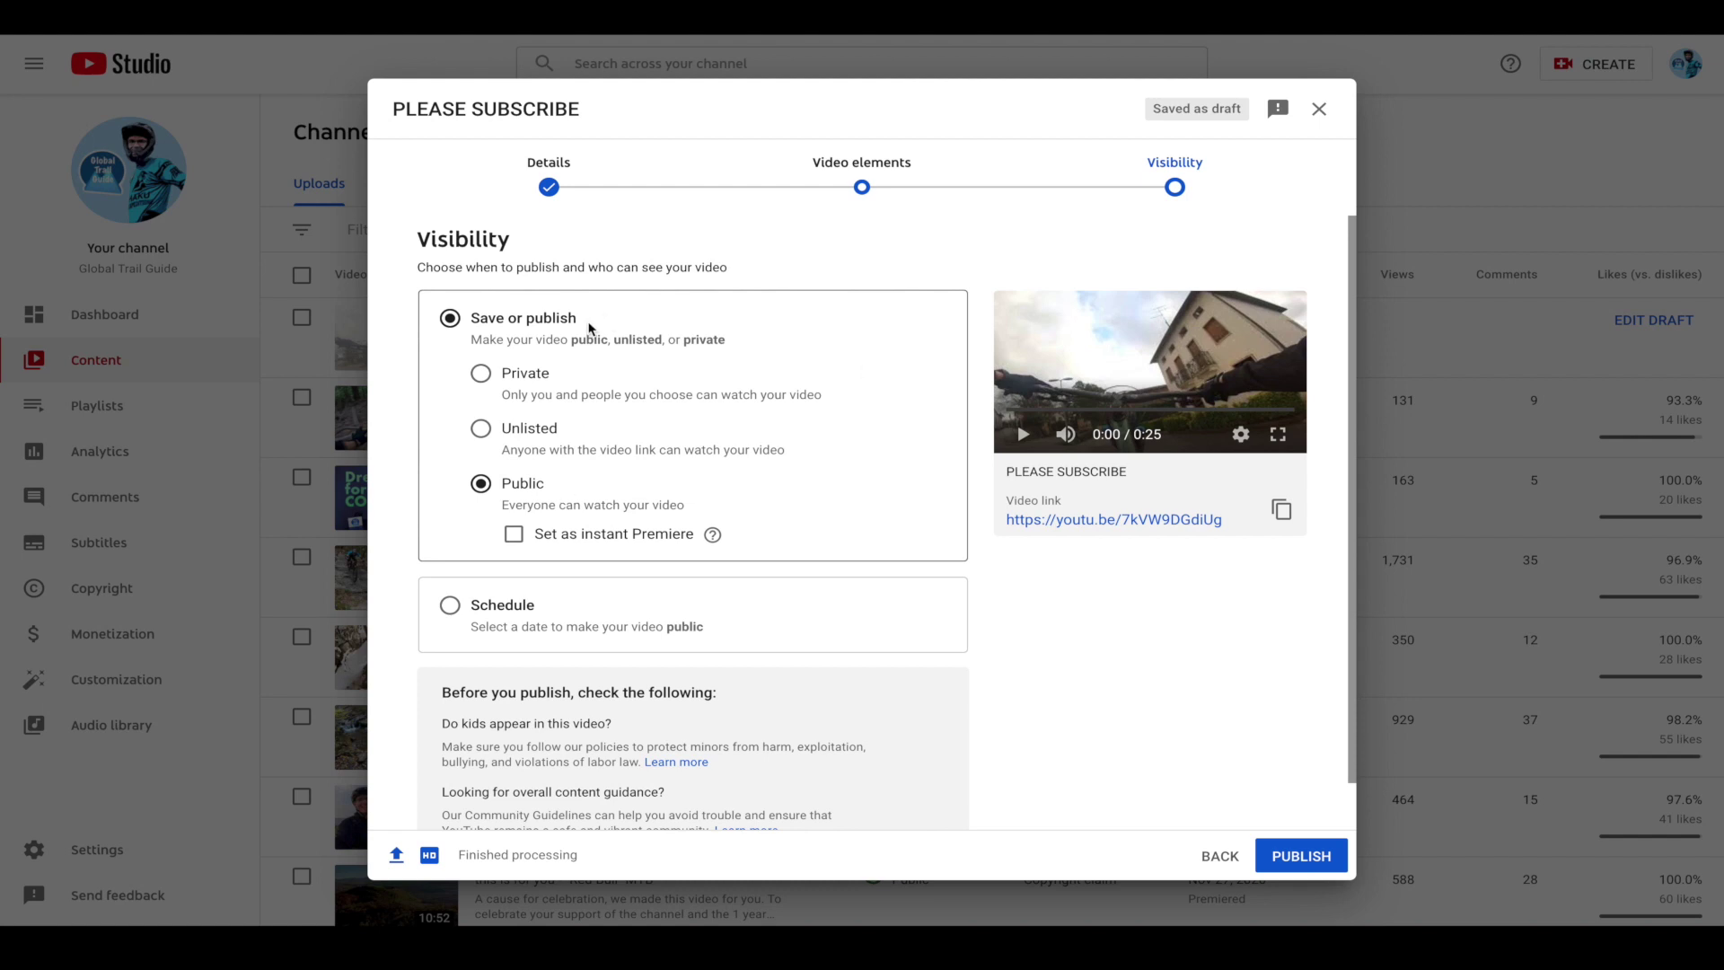
pyautogui.click(450, 606)
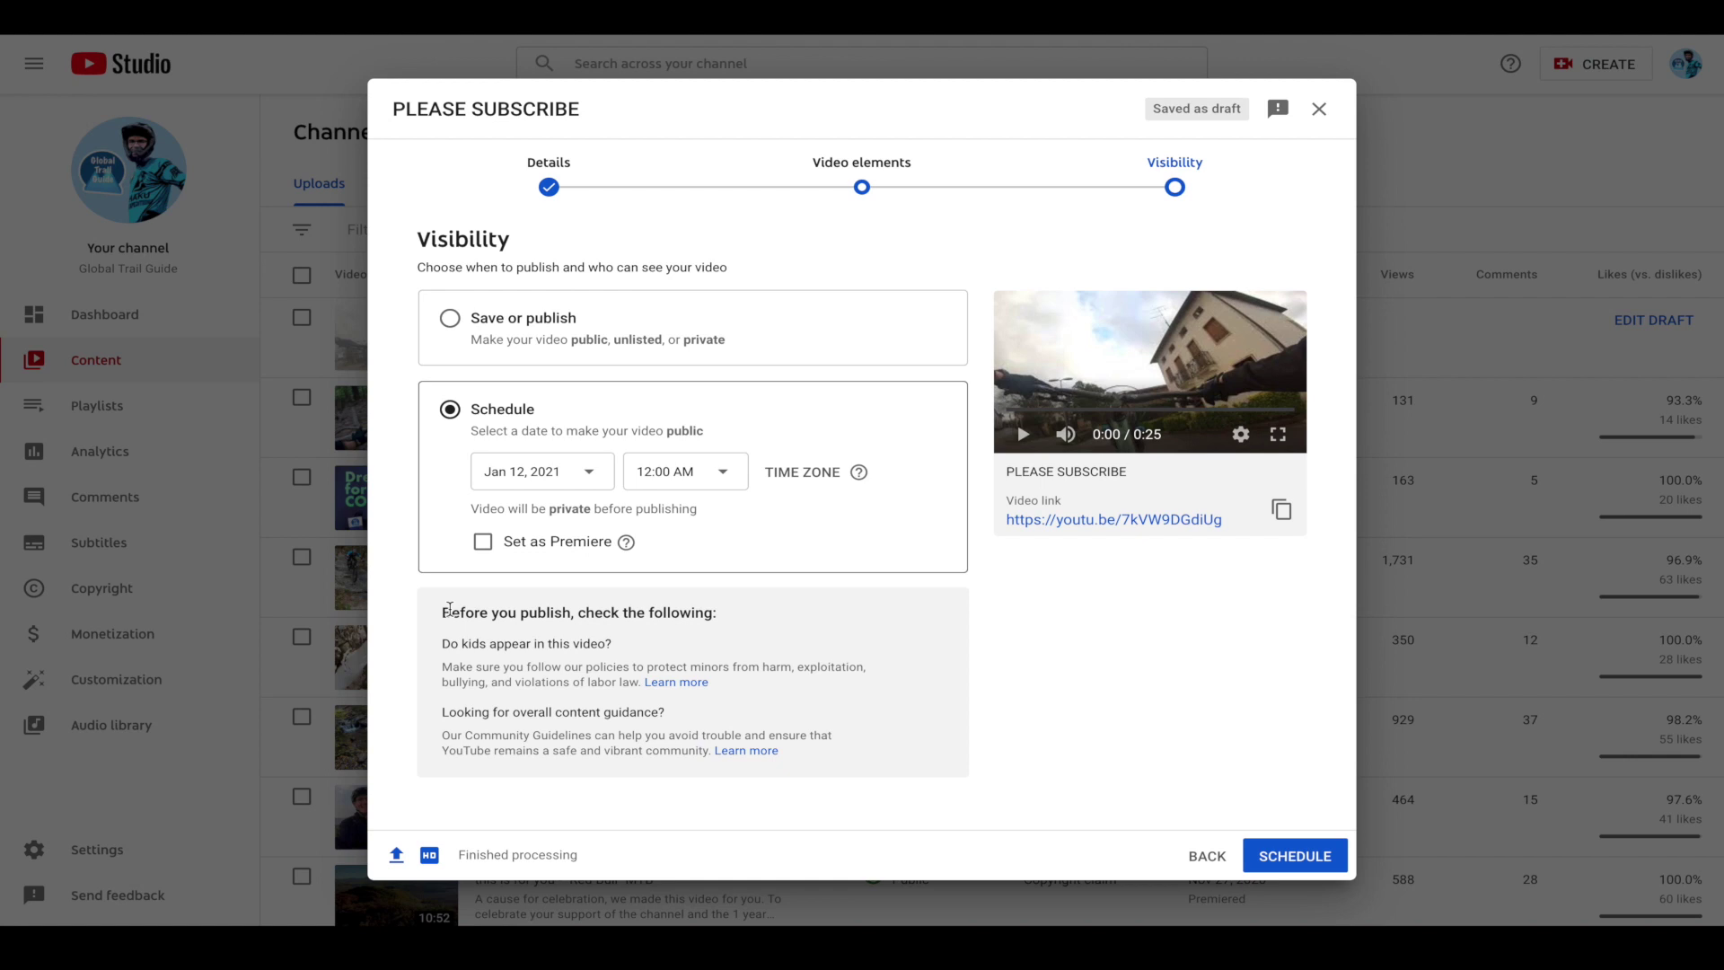
pyautogui.click(593, 483)
pyautogui.click(730, 473)
pyautogui.press('space')
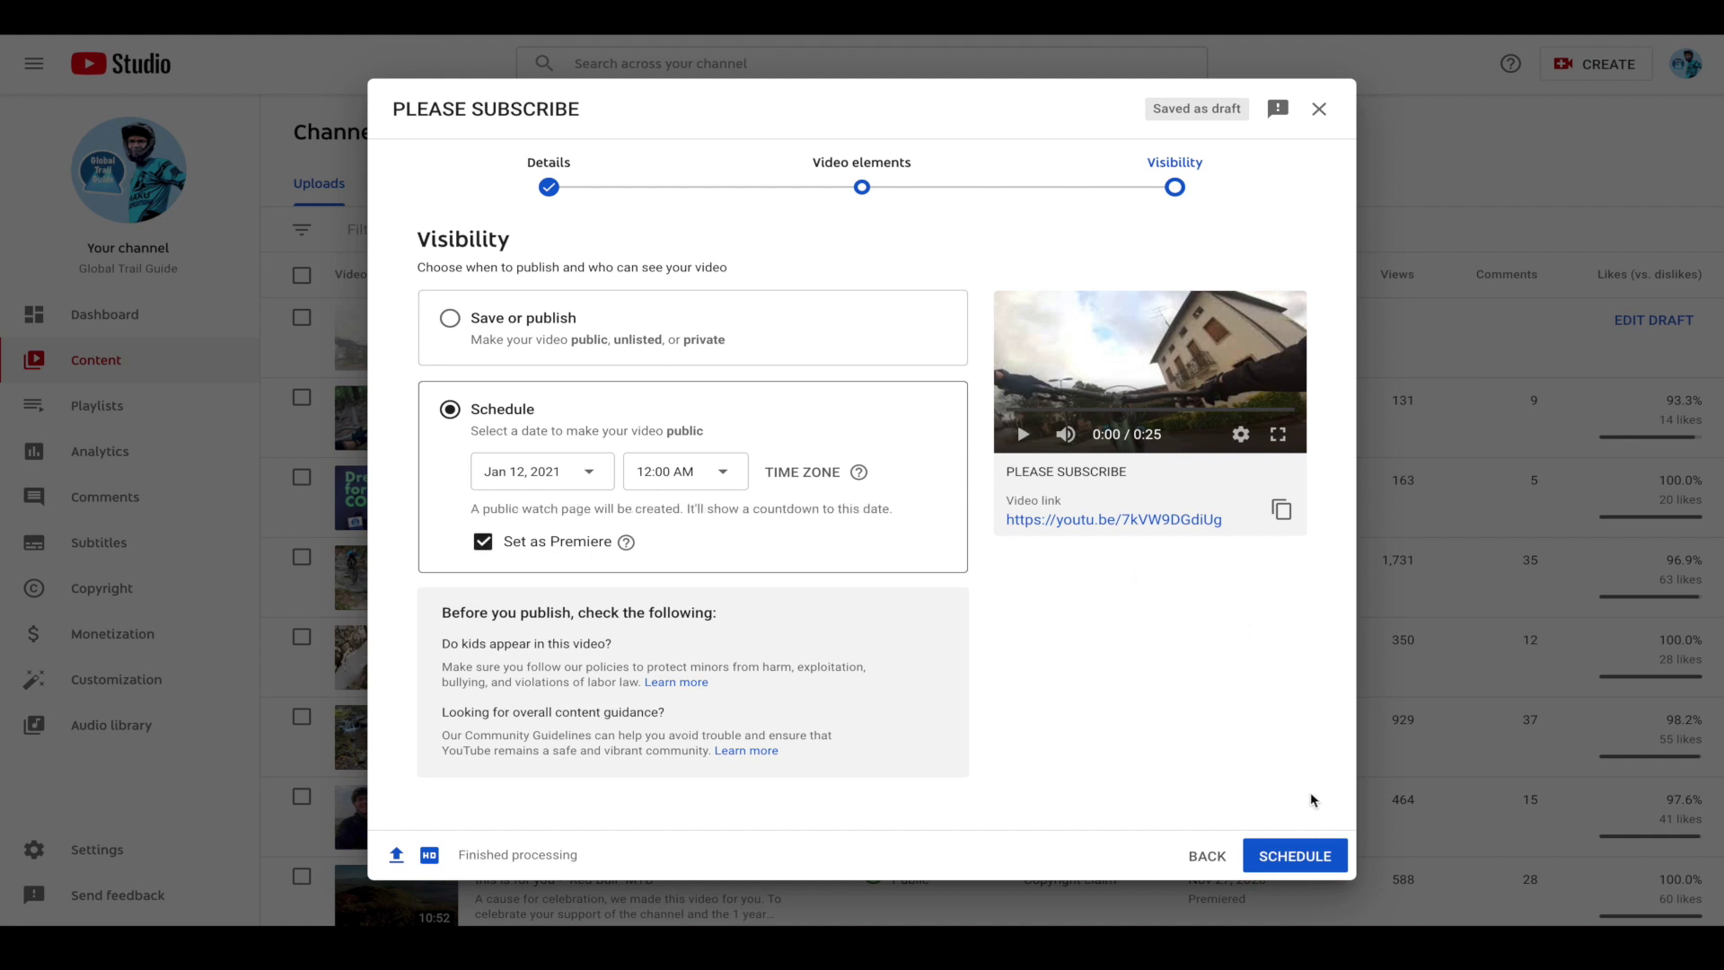
pyautogui.click(450, 318)
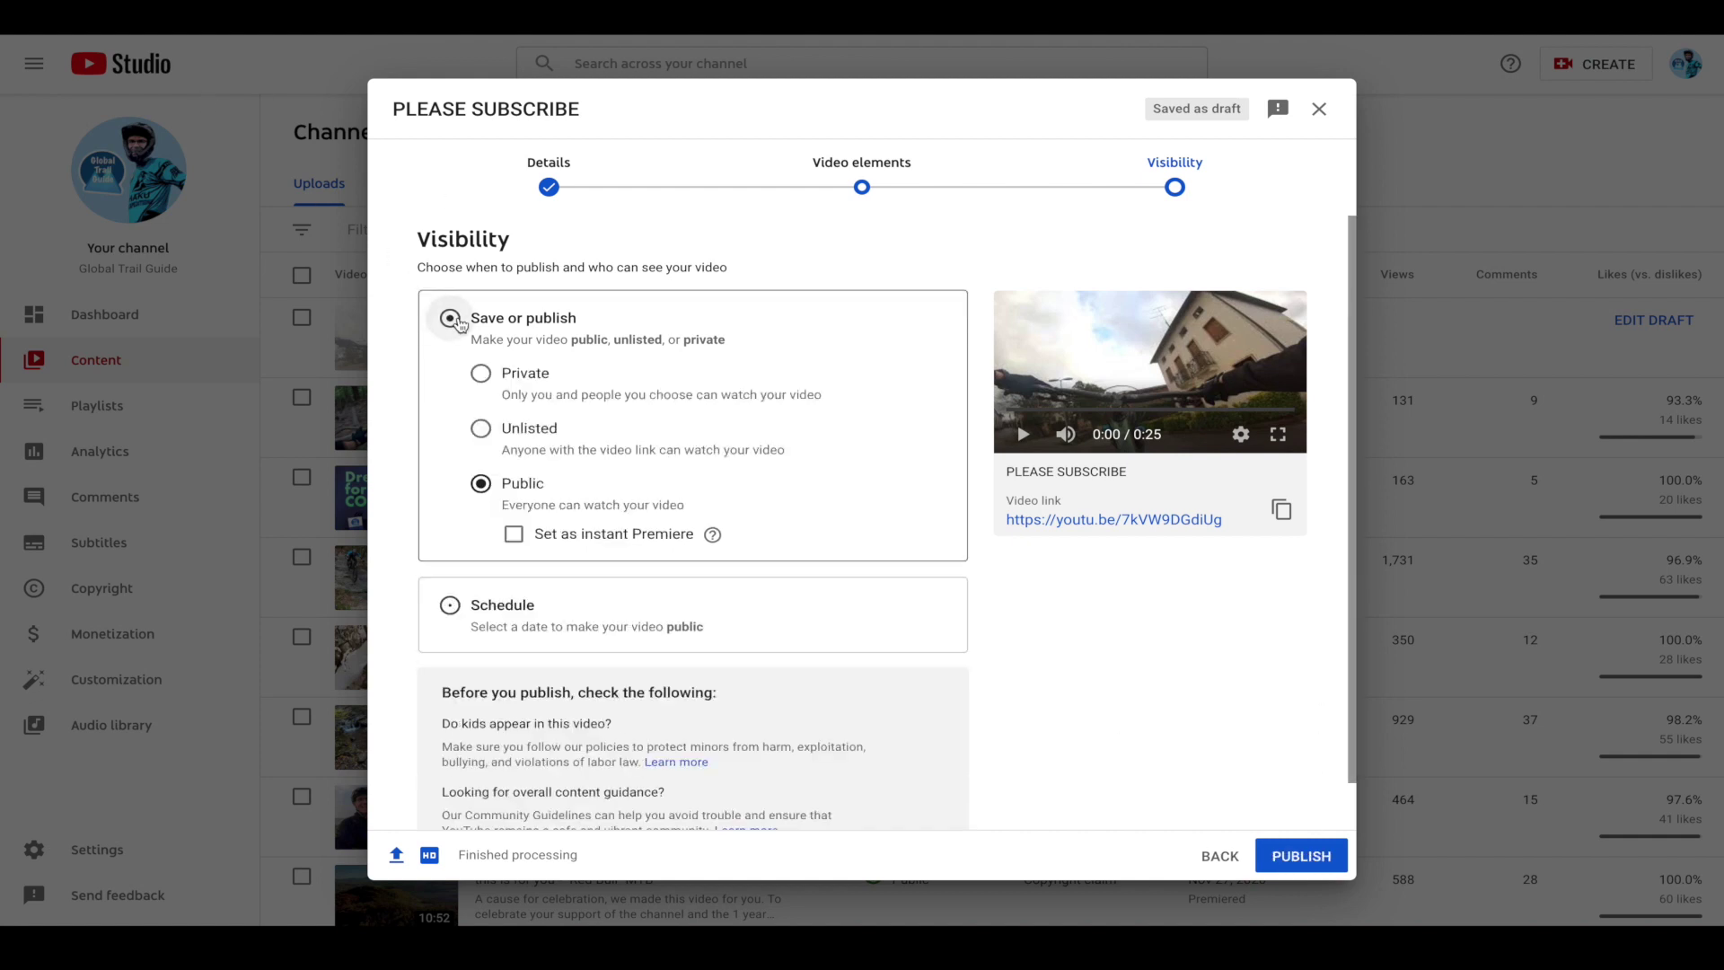